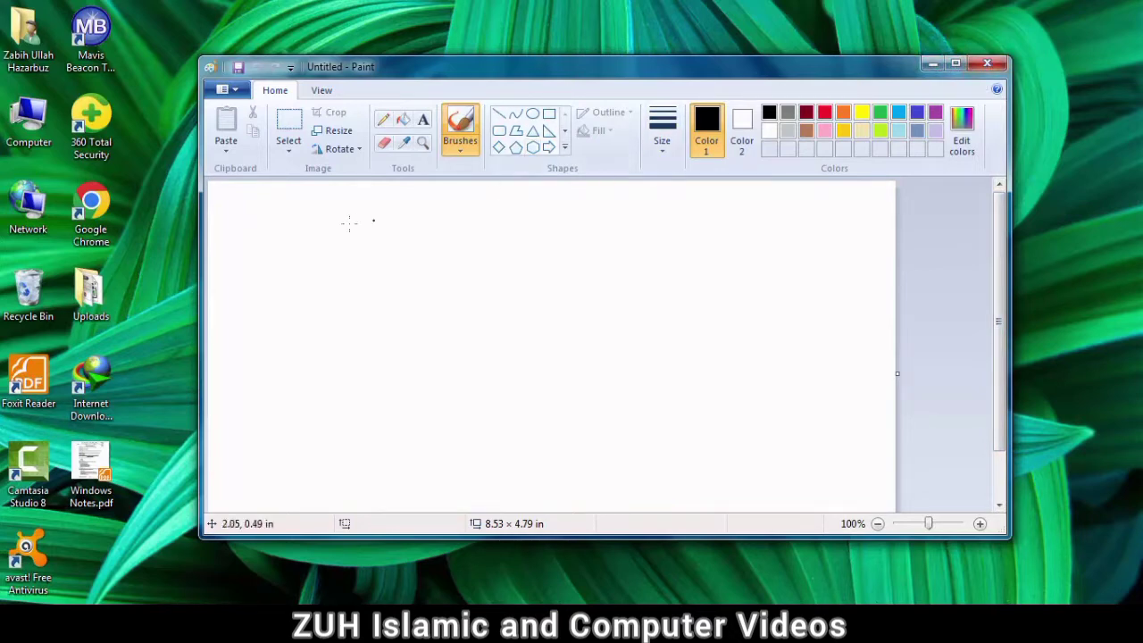
# Step: Maximize the Paint window and brush a freehand bird-like outline in black on the left half of the canvas
pyautogui.doubleClick(393, 73)
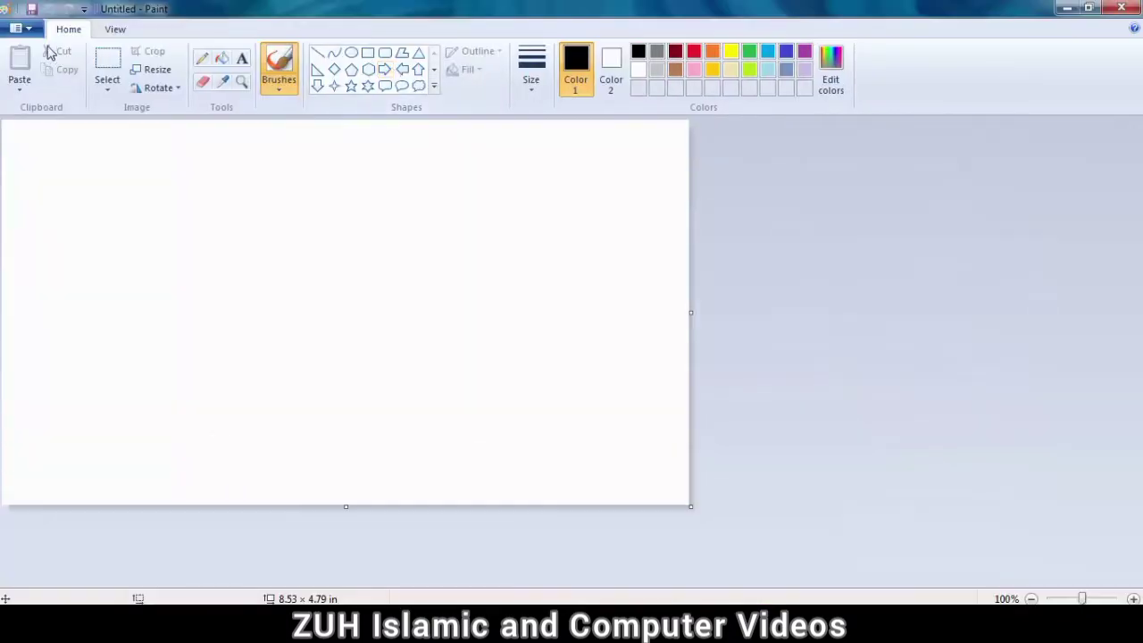
pyautogui.click(34, 32)
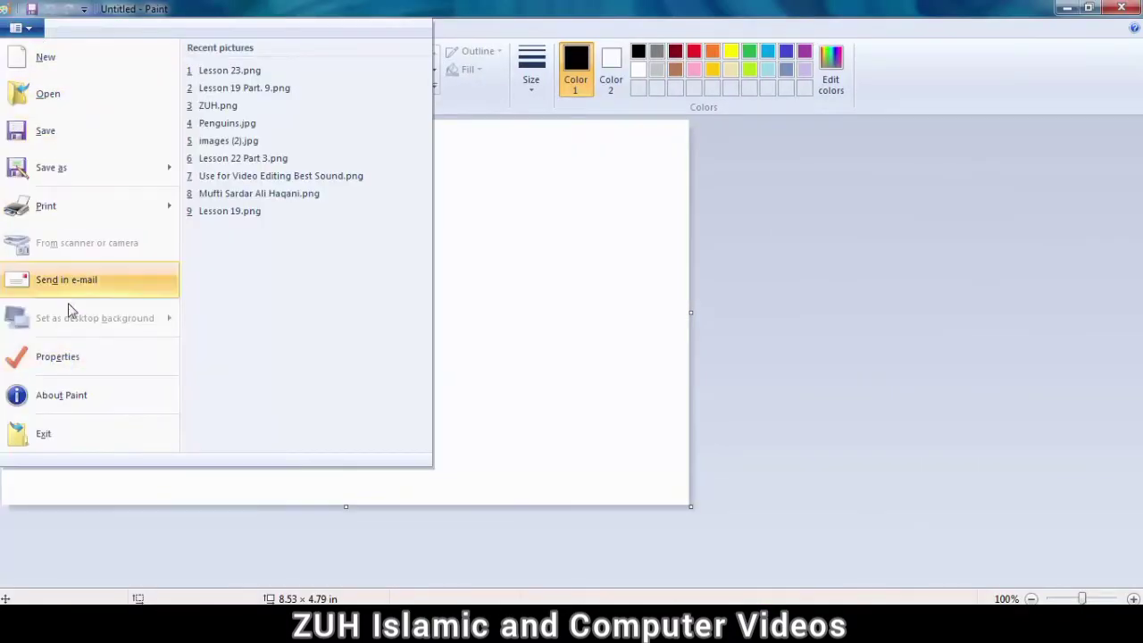
pyautogui.click(567, 215)
pyautogui.moveTo(230, 215)
pyautogui.mouseDown()
pyautogui.moveTo(296, 225)
pyautogui.moveTo(372, 351)
pyautogui.moveTo(252, 224)
pyautogui.moveTo(116, 196)
pyautogui.moveTo(241, 172)
pyautogui.mouseUp()
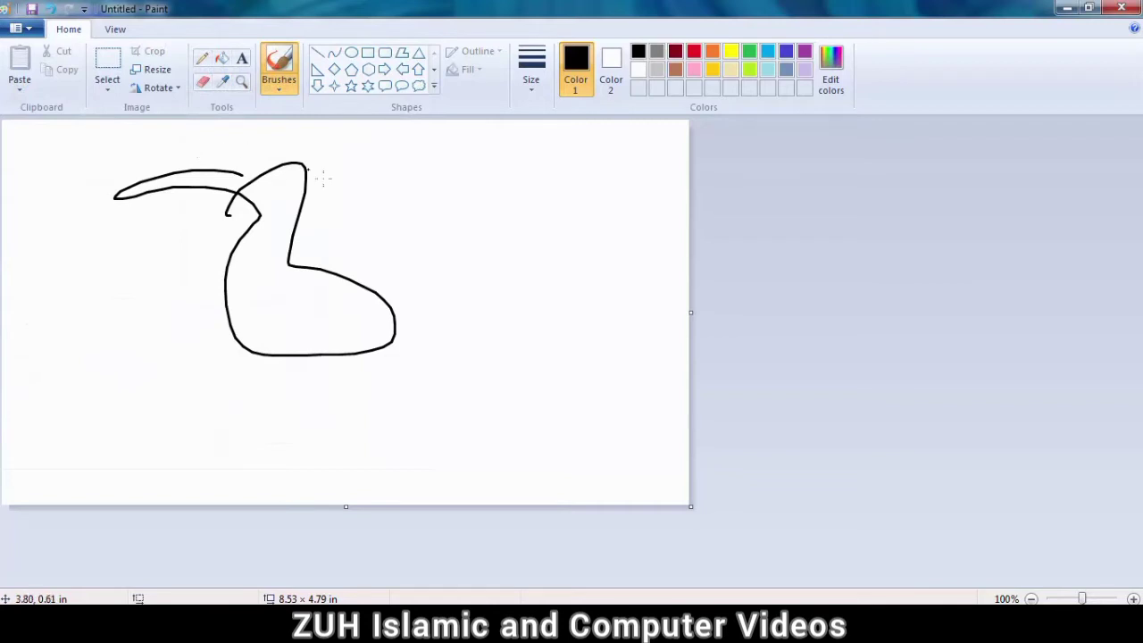
# Step: Draw an oval callout about 1.56 × 1.94 in beside the freehand outline
pyautogui.click(401, 86)
pyautogui.moveTo(461, 241); pyautogui.dragTo(586, 394)
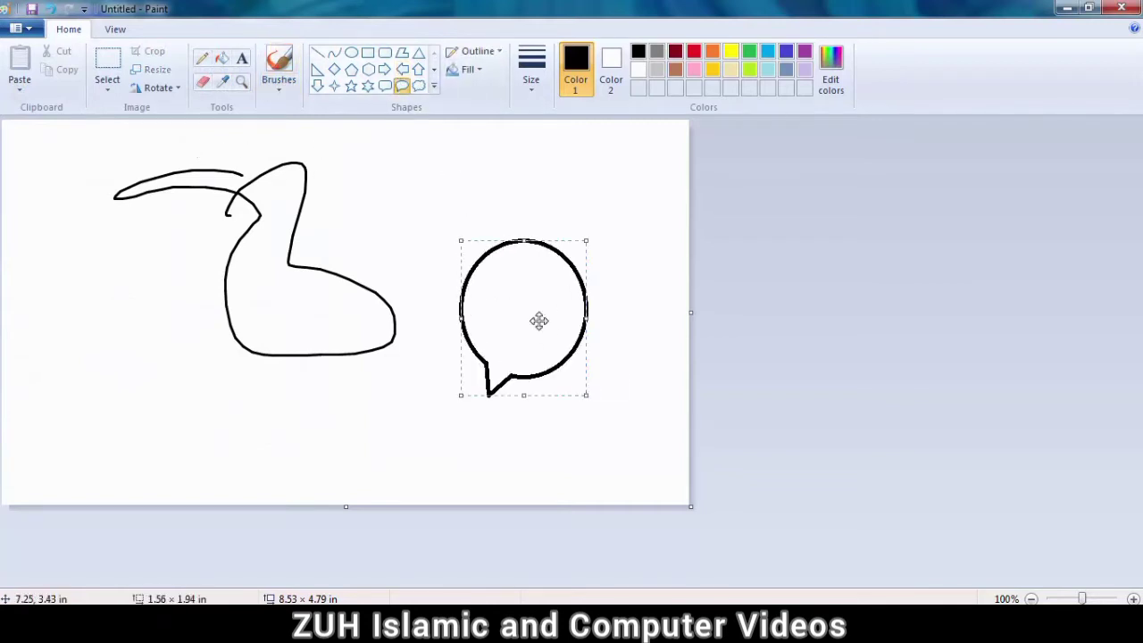
pyautogui.click(431, 212)
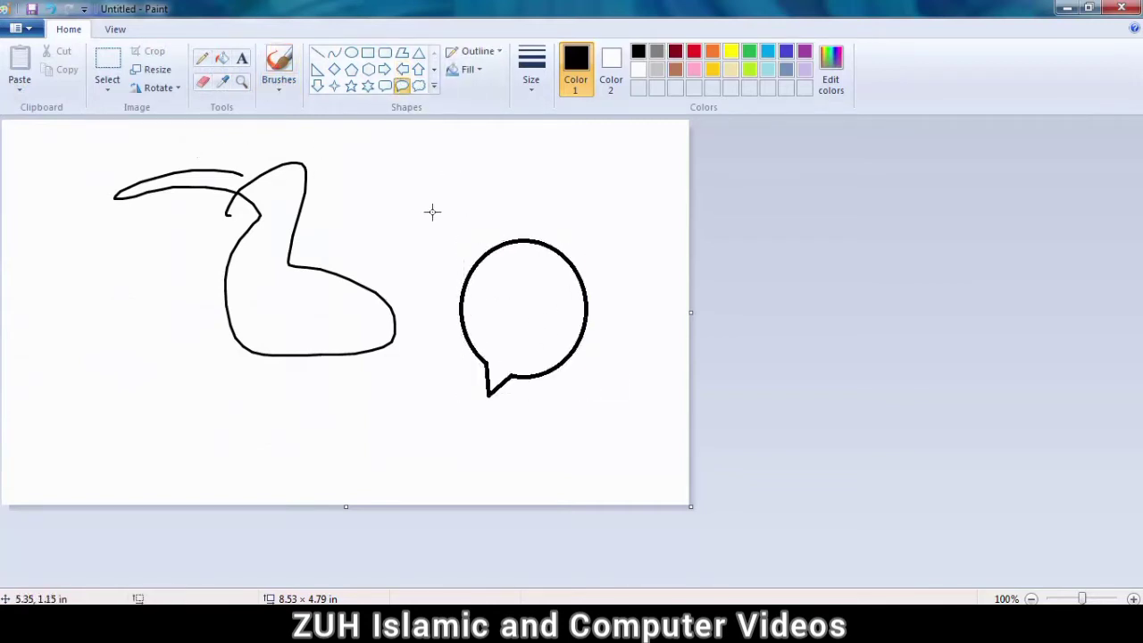
# Step: Create a new blank picture, discarding the changes to the untitled drawing
pyautogui.click(27, 29)
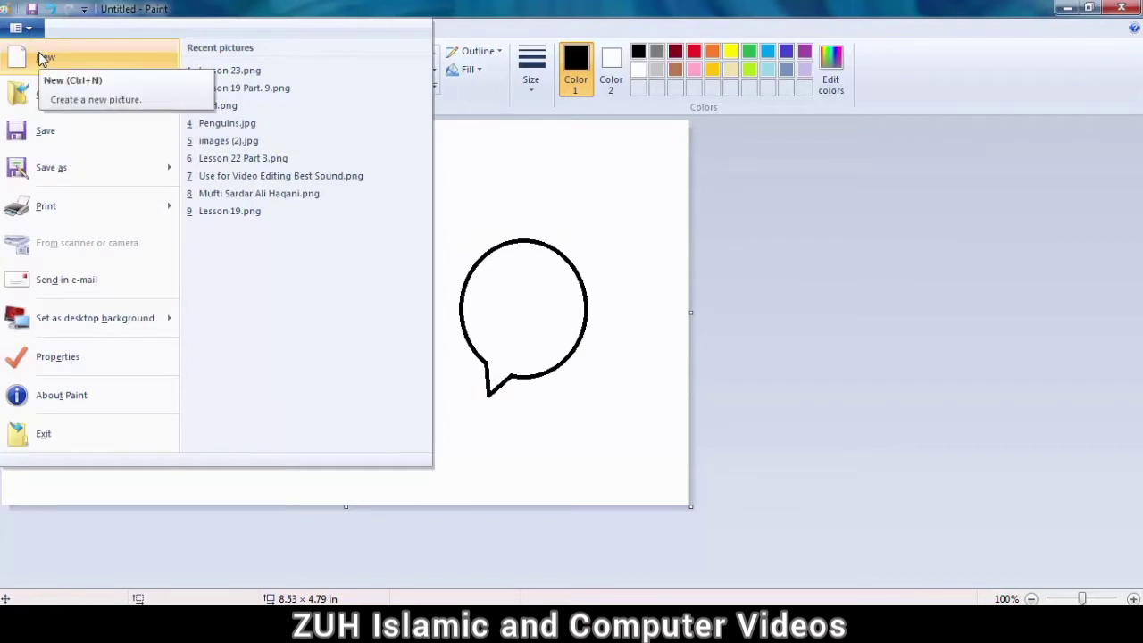
pyautogui.hotkey('ctrl', 'n')
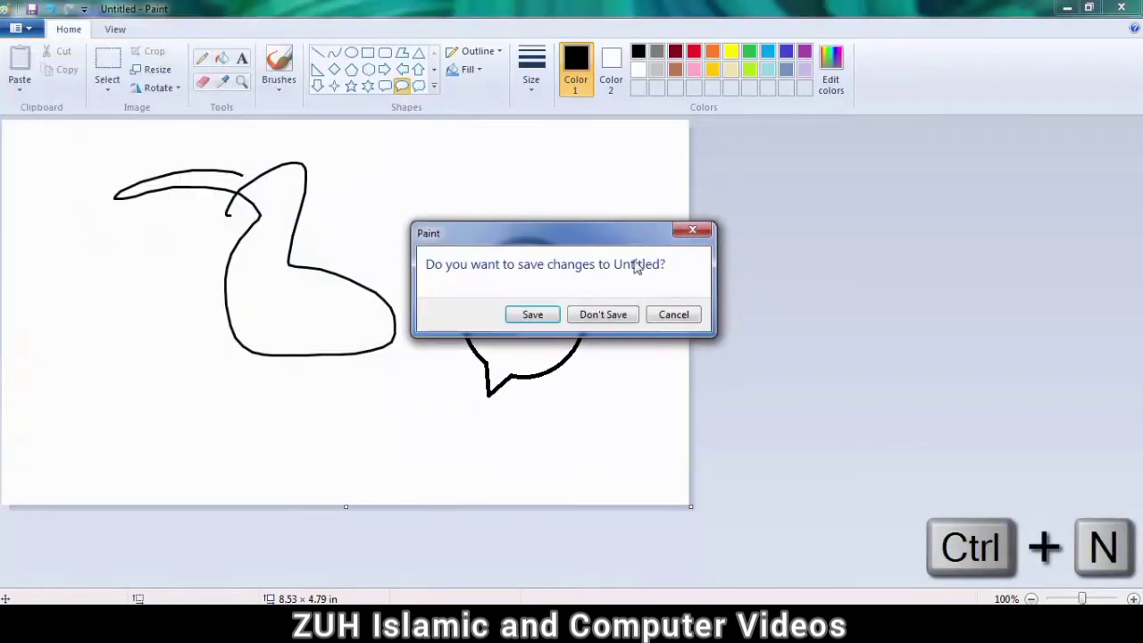
pyautogui.moveTo(491, 234); pyautogui.dragTo(458, 289)
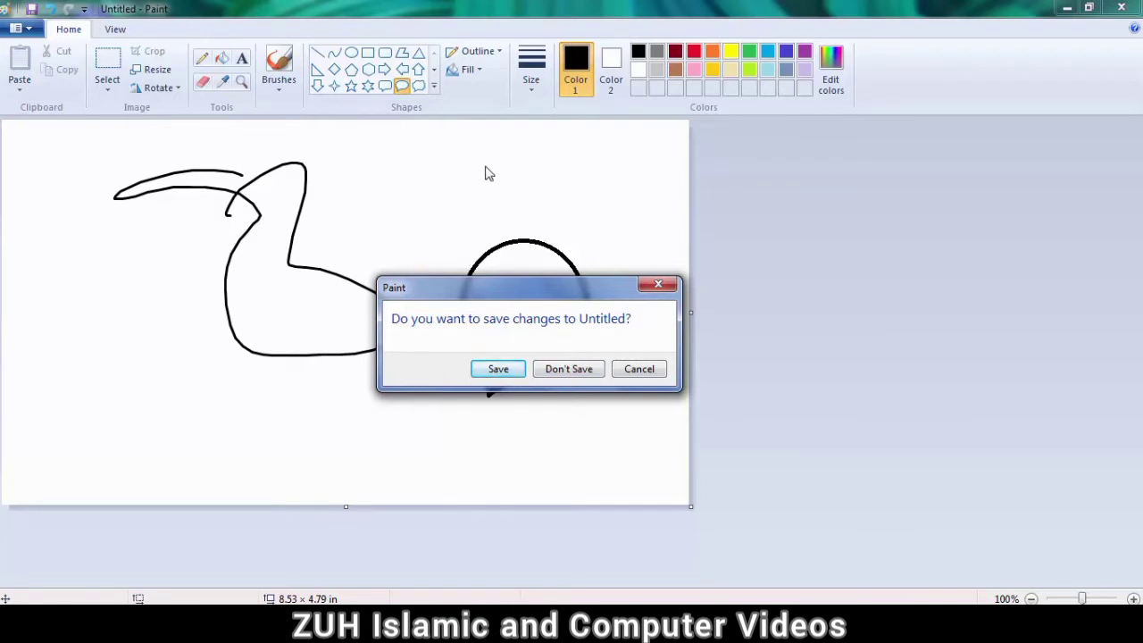
pyautogui.click(565, 370)
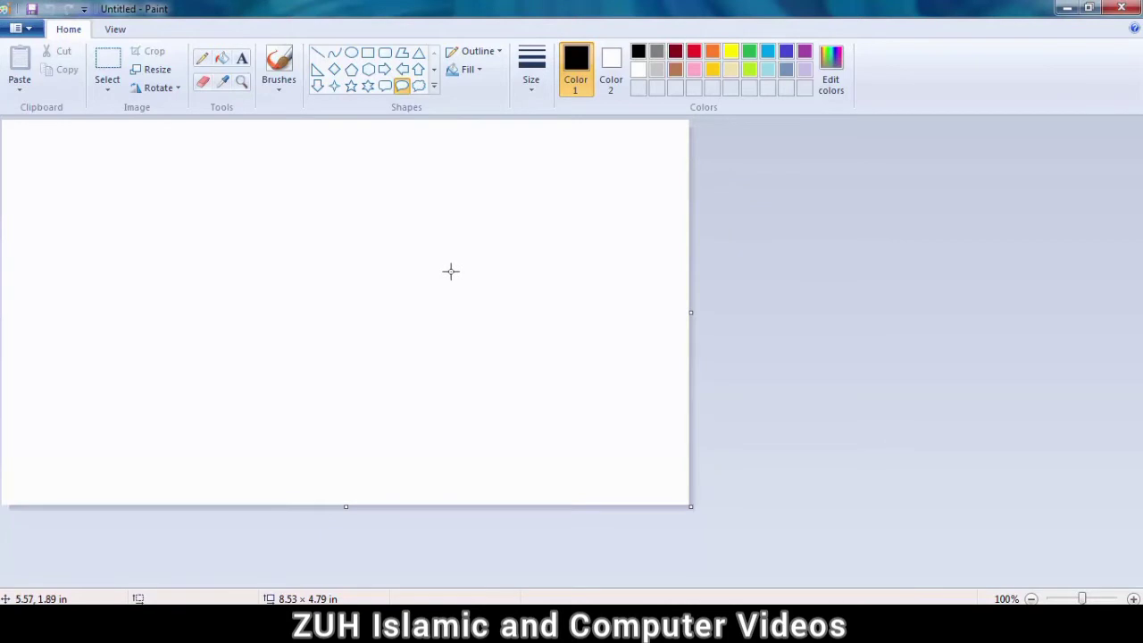
# Step: Open the picture as.png from the Uploads folder and save it under the same name
pyautogui.click(18, 29)
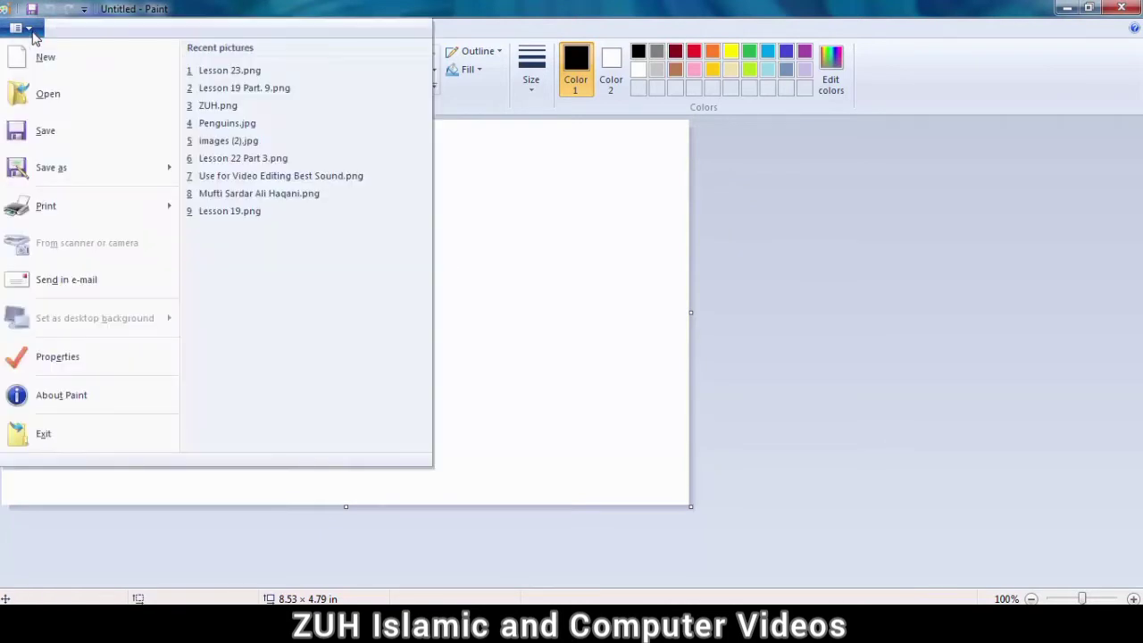
pyautogui.click(52, 106)
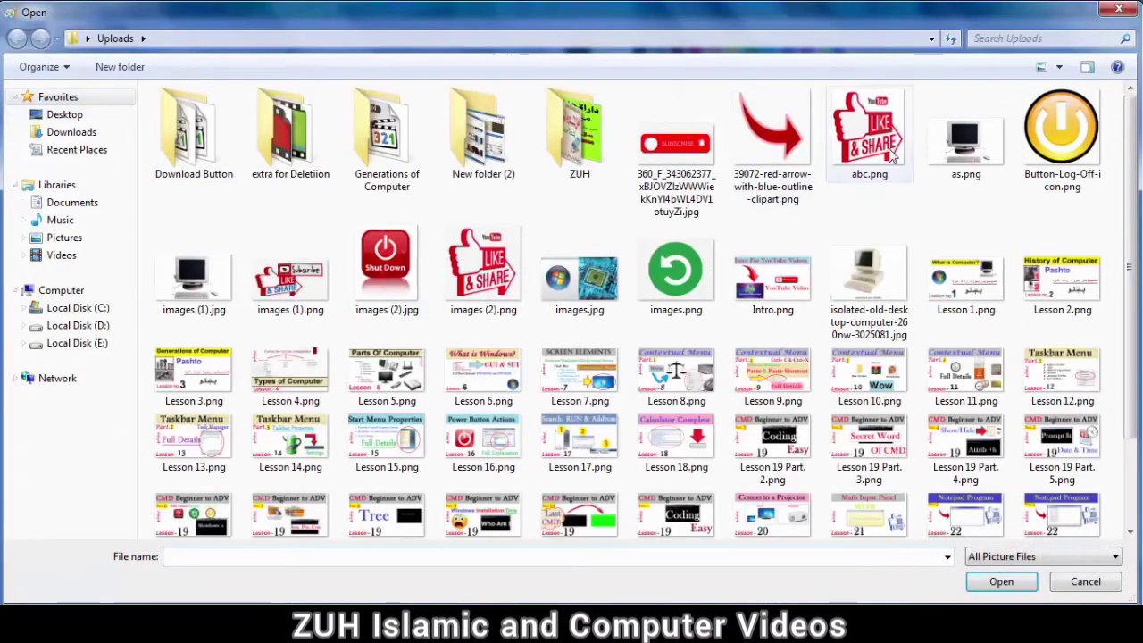
pyautogui.click(973, 157)
pyautogui.doubleClick(975, 157)
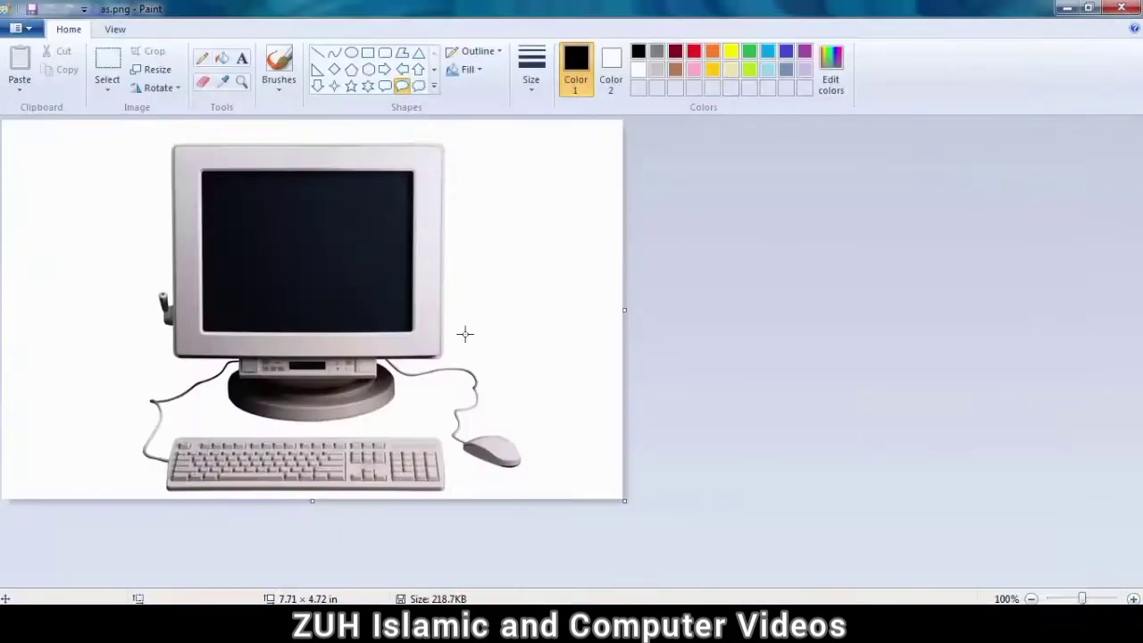
pyautogui.click(25, 28)
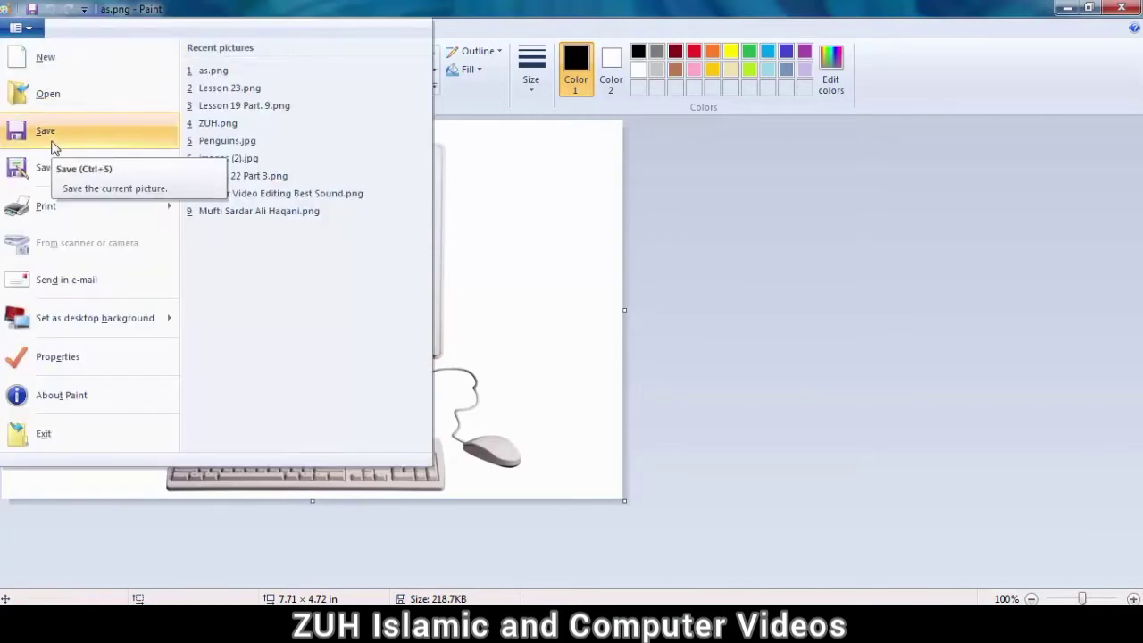
pyautogui.hotkey('ctrl', 's')
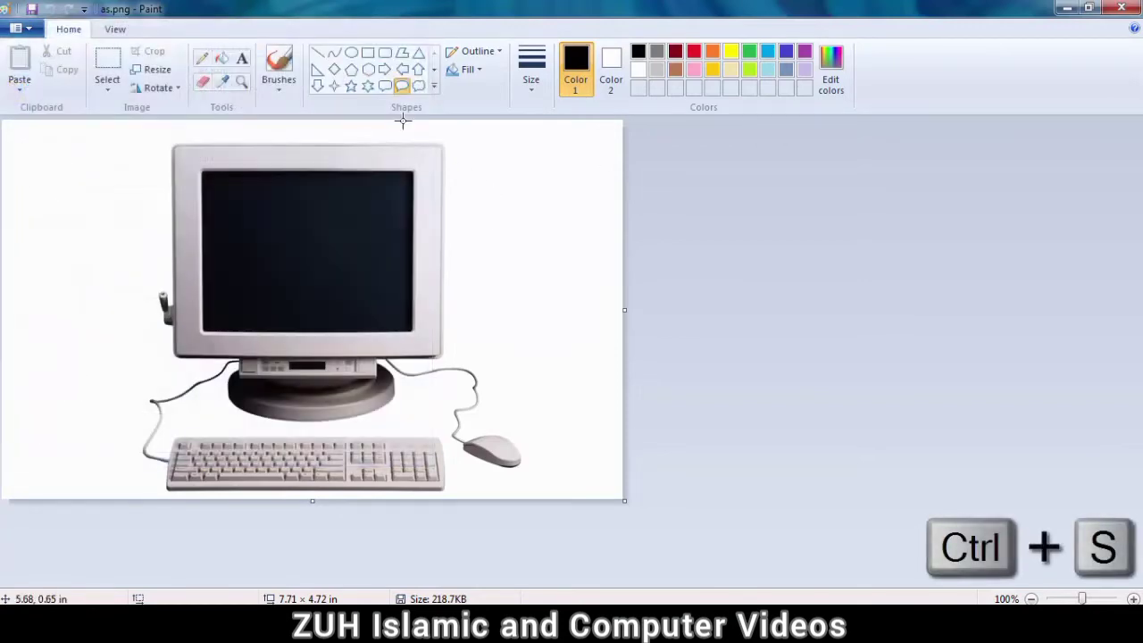
# Step: Draw a five-point star on the blank area beside the monitor and move it slightly up toward the monitor
pyautogui.click(351, 86)
pyautogui.moveTo(509, 206); pyautogui.dragTo(612, 342)
pyautogui.moveTo(563, 285); pyautogui.dragTo(527, 260)
pyautogui.click(372, 258)
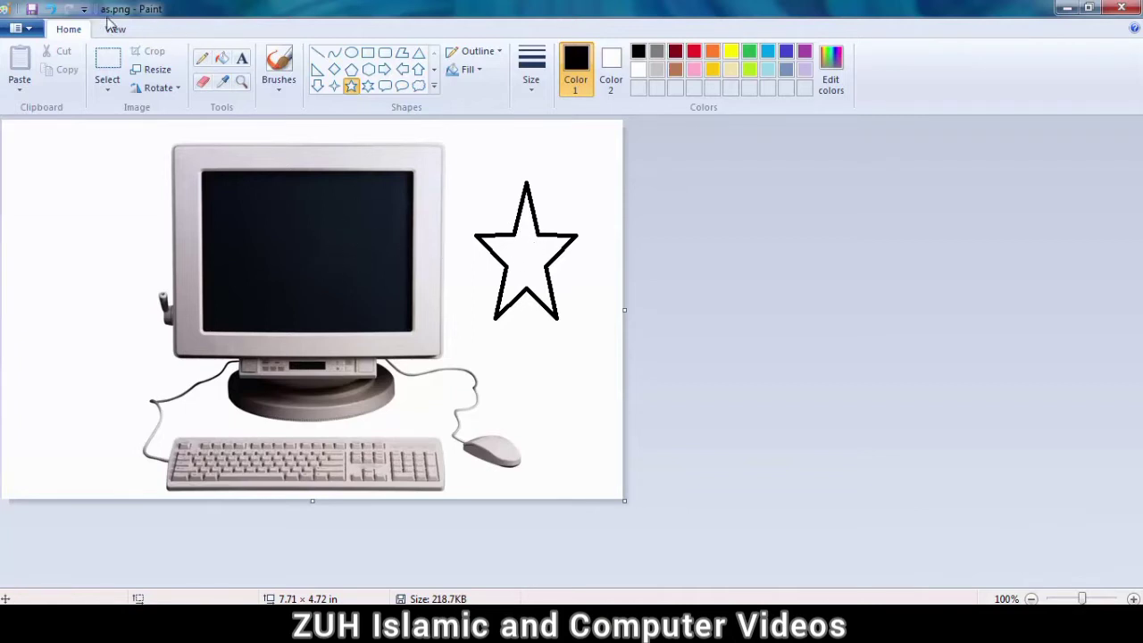
# Step: Start a new blank picture without saving the changes to as.png
pyautogui.click(22, 28)
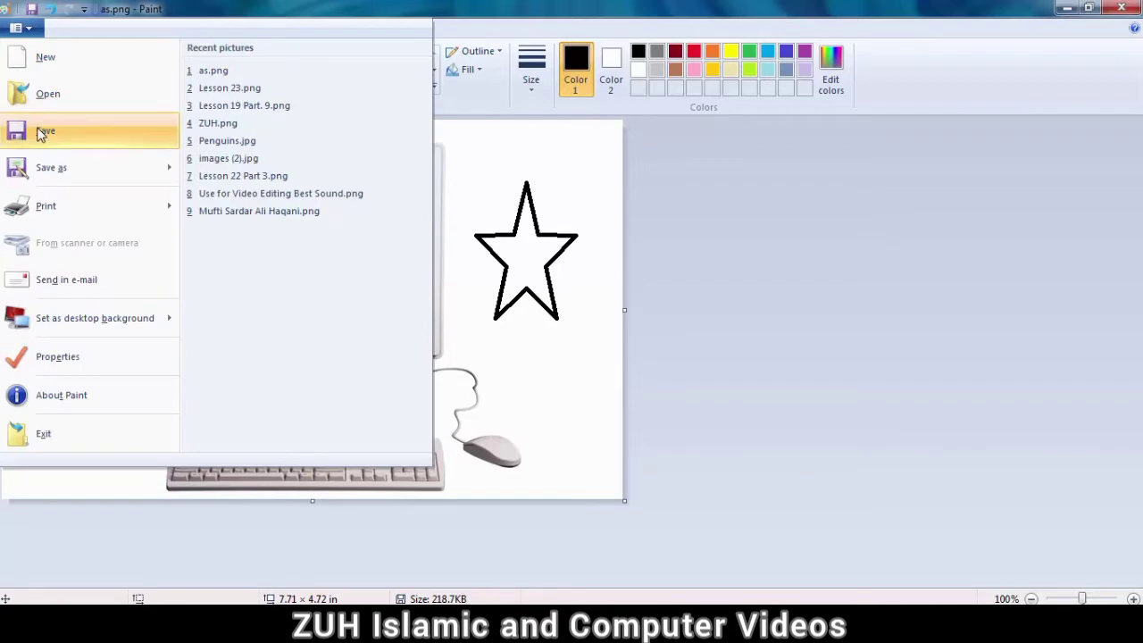
pyautogui.click(548, 292)
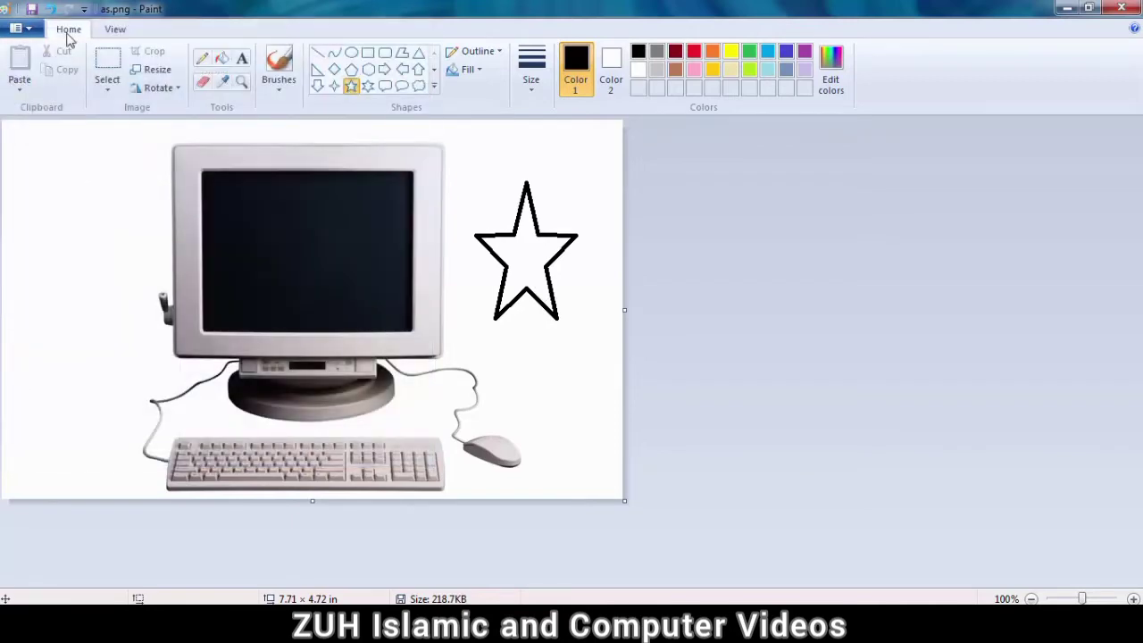
pyautogui.click(34, 30)
pyautogui.click(46, 57)
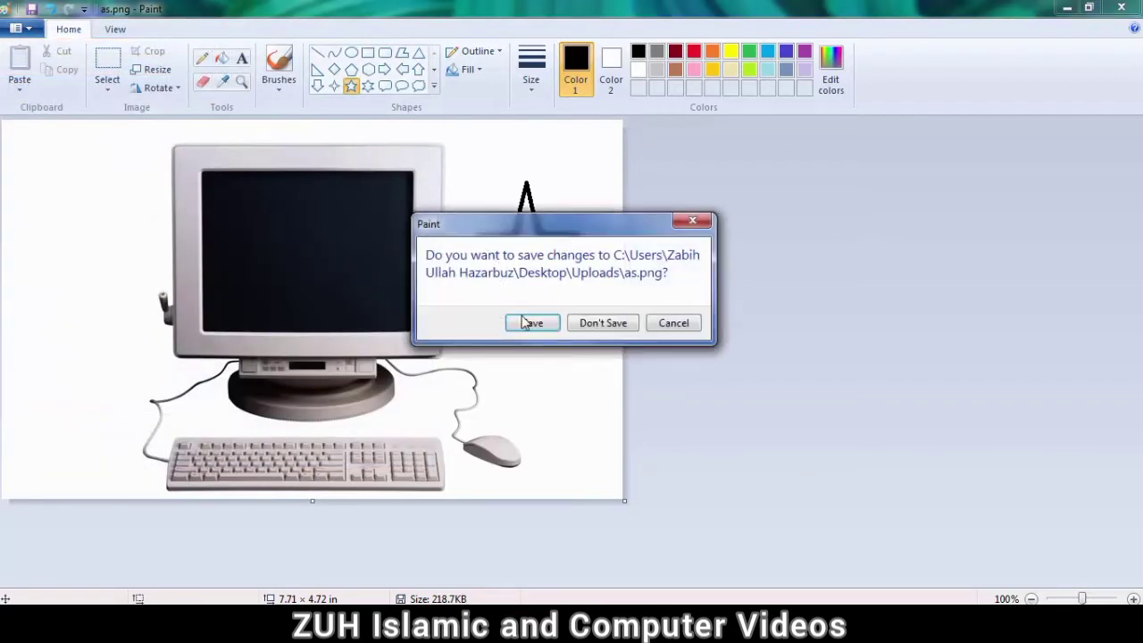
pyautogui.click(618, 324)
# Step: Draw a large hexagon left of the canvas centre and a rounded rectangular callout to its right
pyautogui.click(368, 69)
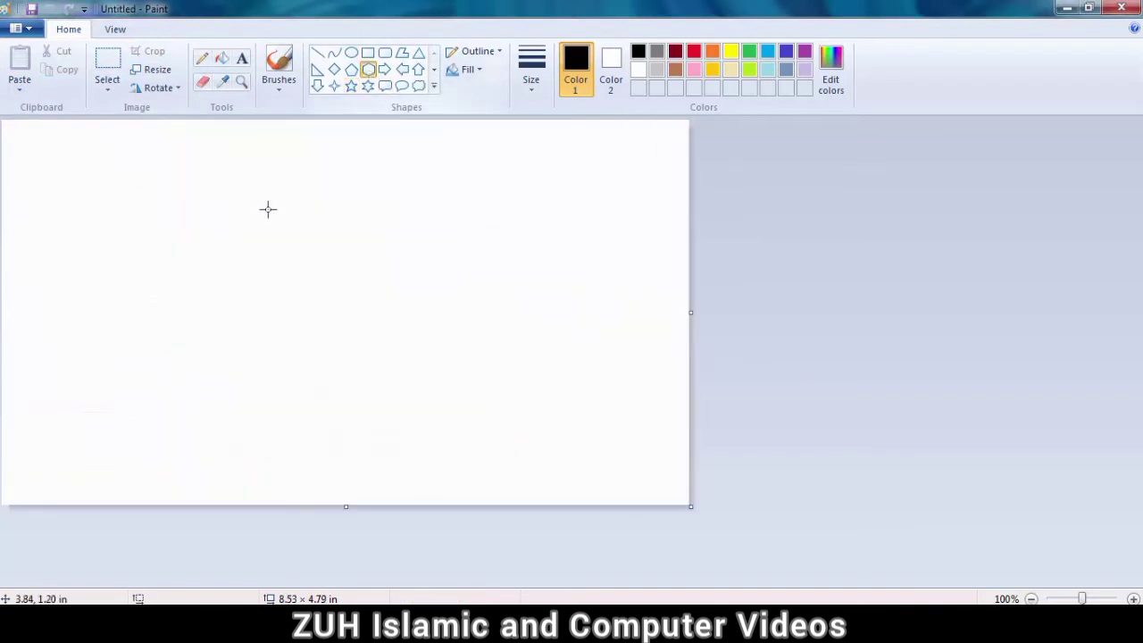
pyautogui.moveTo(215, 171); pyautogui.dragTo(380, 380)
pyautogui.click(385, 86)
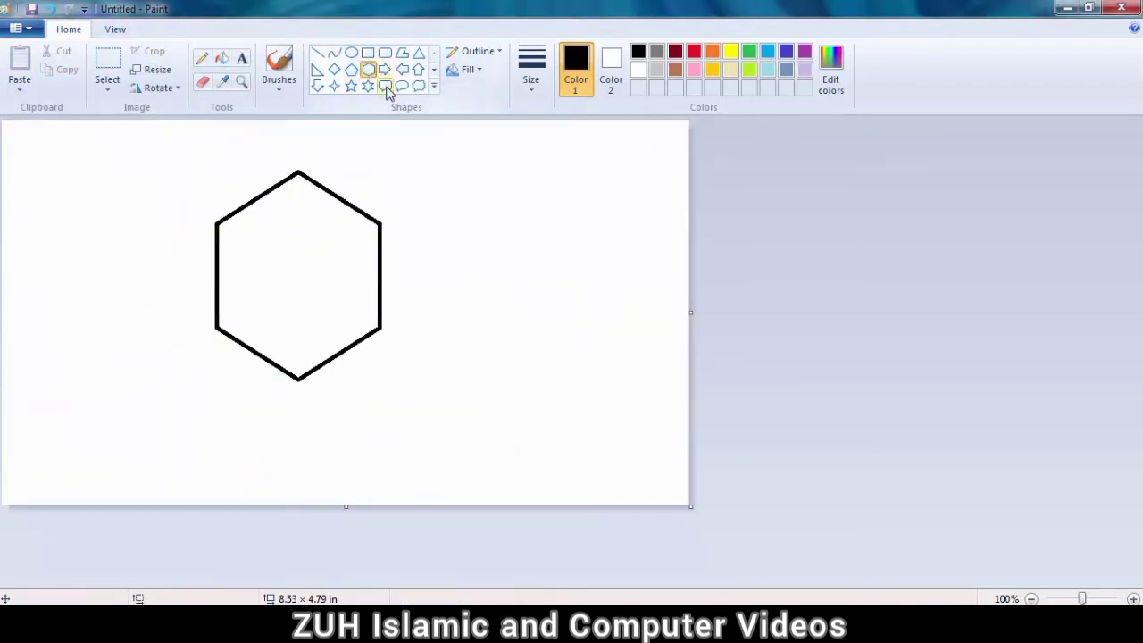
pyautogui.moveTo(459, 222); pyautogui.dragTo(606, 376)
pyautogui.click(413, 378)
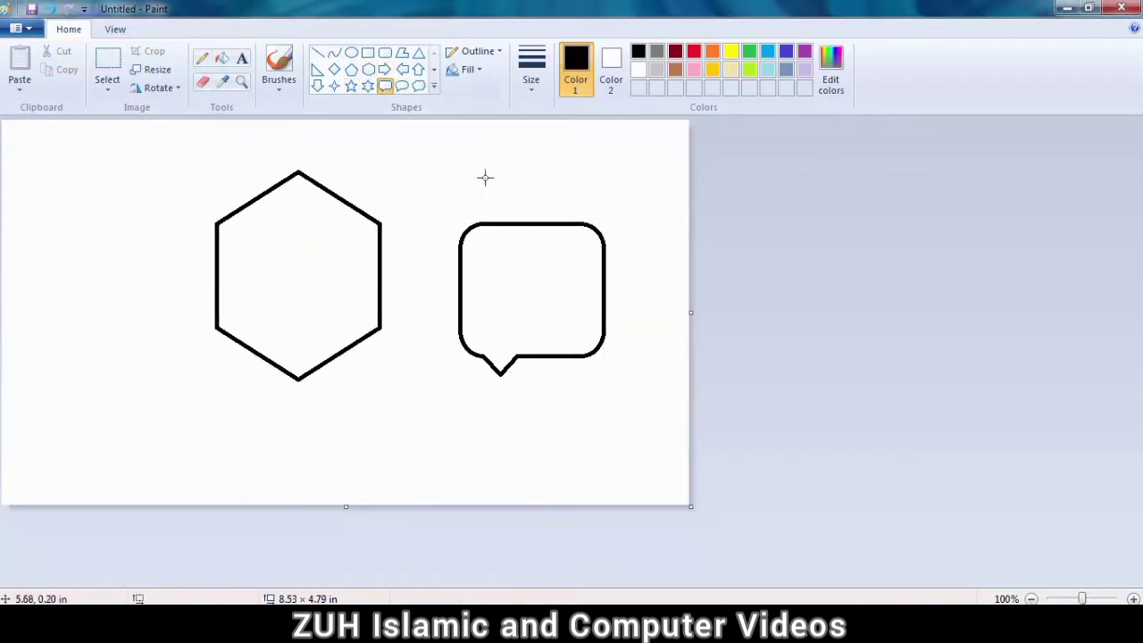
# Step: Open the save dialog for the untitled drawing, check its file name and type settings, and cancel without saving
pyautogui.click(16, 27)
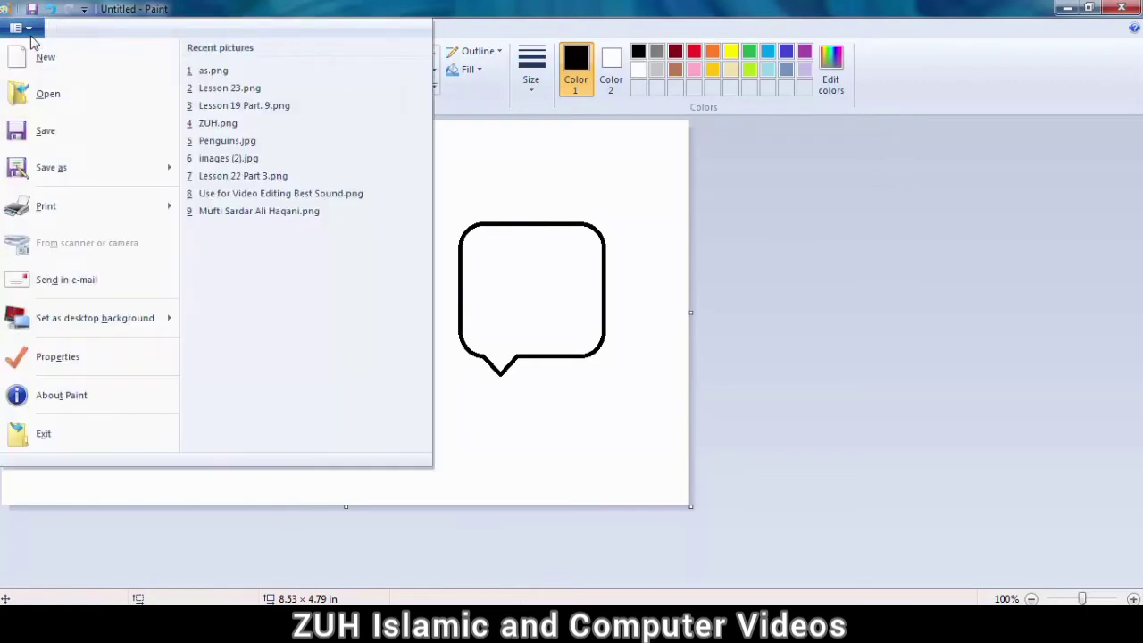
pyautogui.click(43, 142)
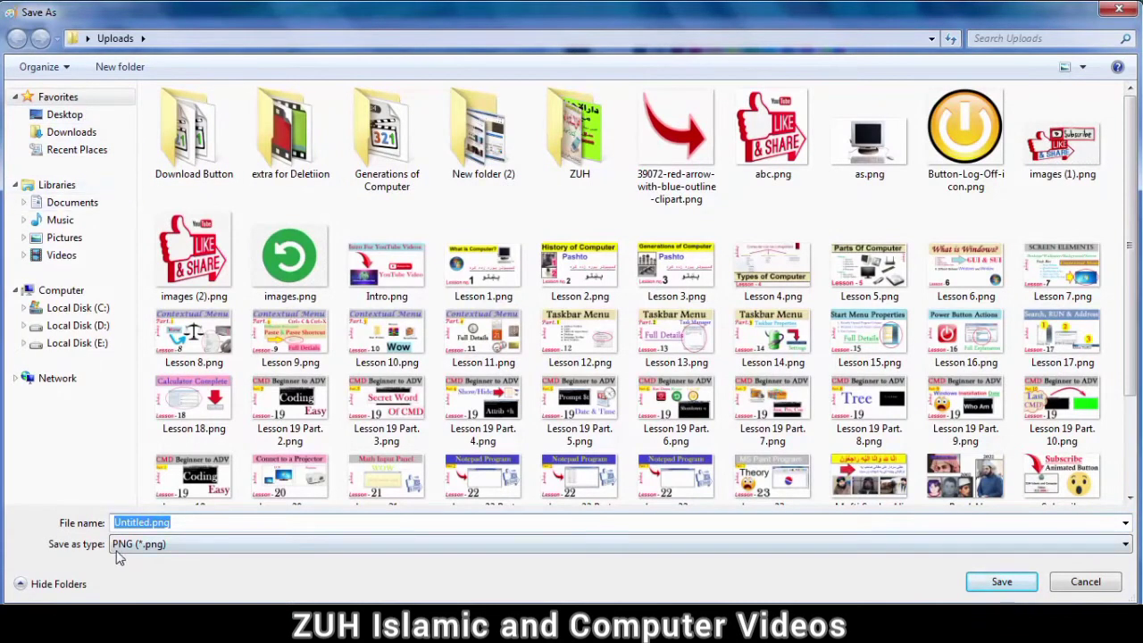
pyautogui.click(584, 549)
pyautogui.click(585, 549)
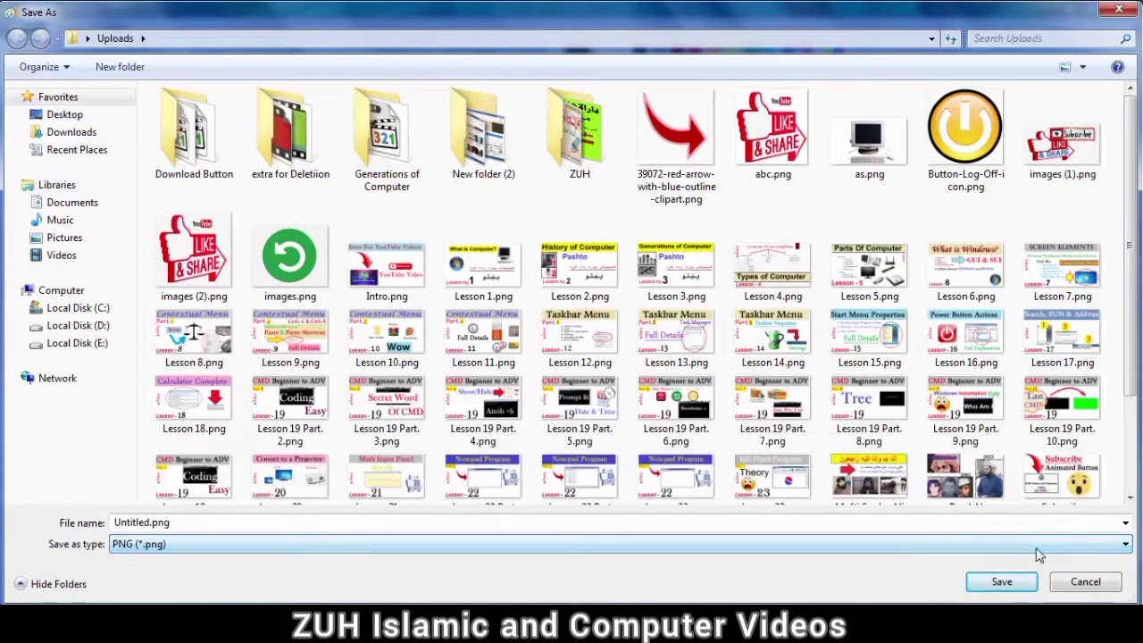
pyautogui.click(1084, 582)
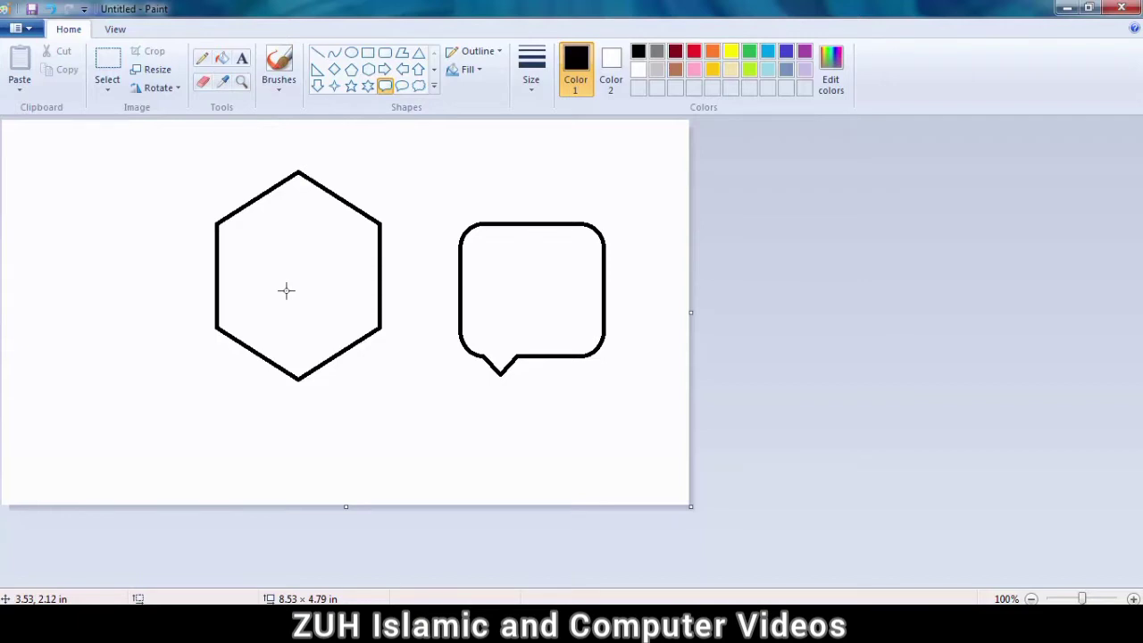
# Step: Draw a small rounded rectangular callout about 0.73 × 0.82 in to the left of the hexagon
pyautogui.moveTo(76, 190); pyautogui.dragTo(138, 259)
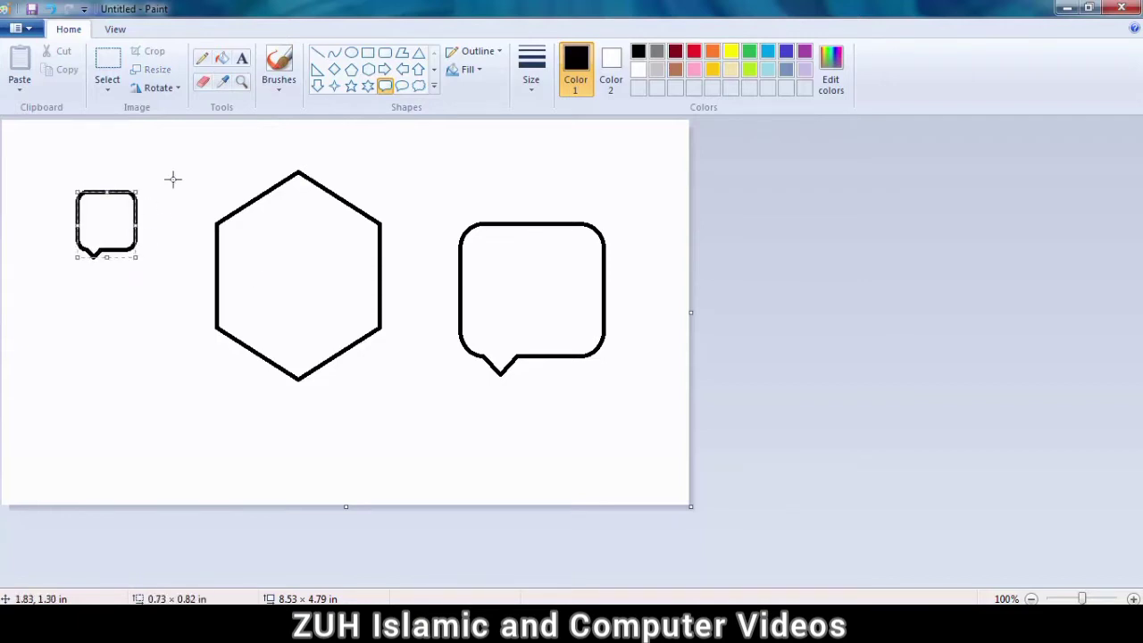
# Step: Review the Save as formats and the file types available under Other formats, leaving without saving
pyautogui.click(18, 28)
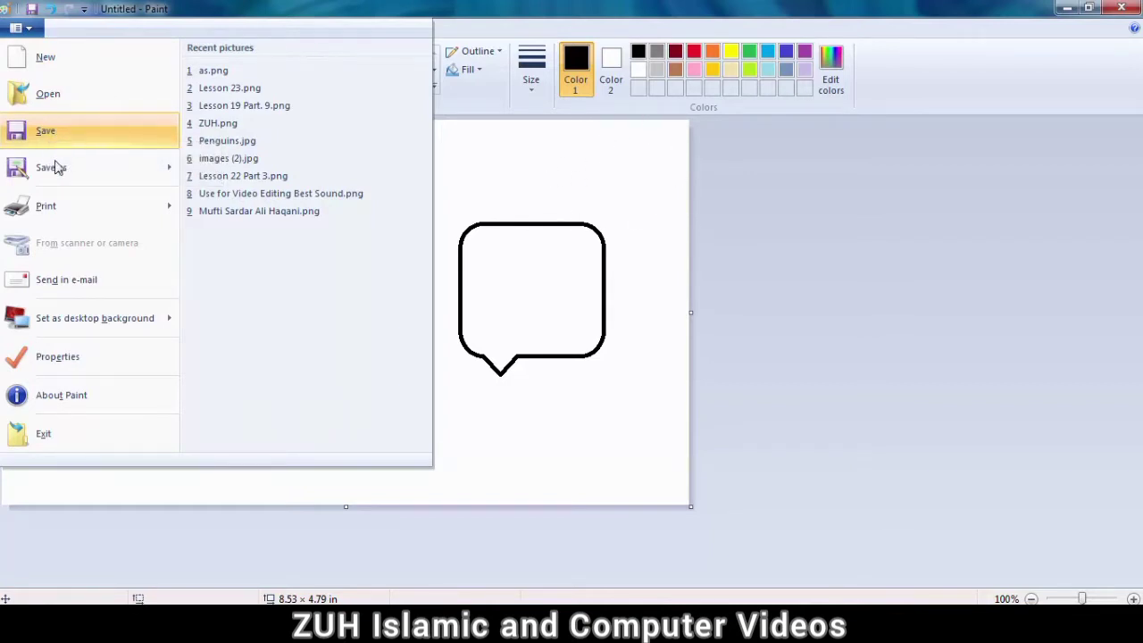
pyautogui.moveTo(42, 173)
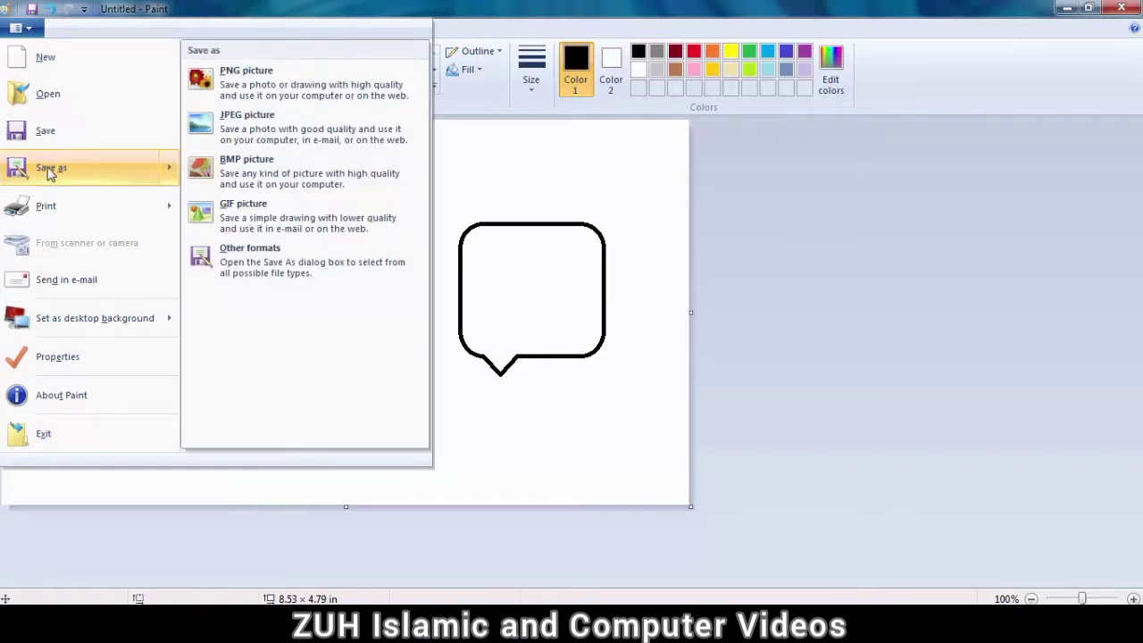
pyautogui.press('F12')
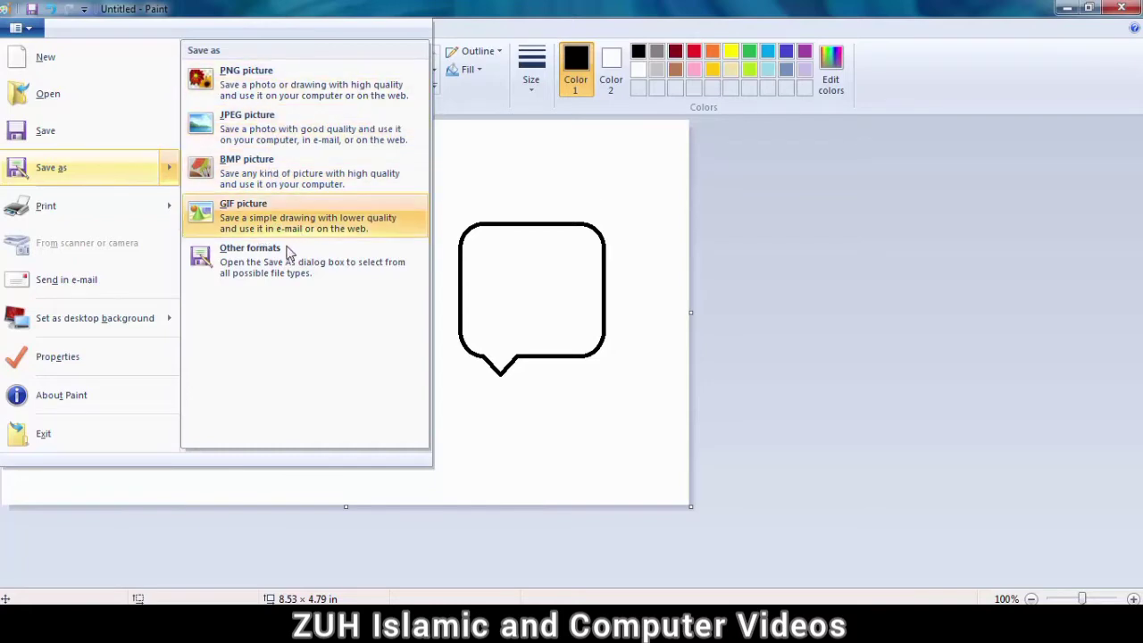
pyautogui.click(275, 270)
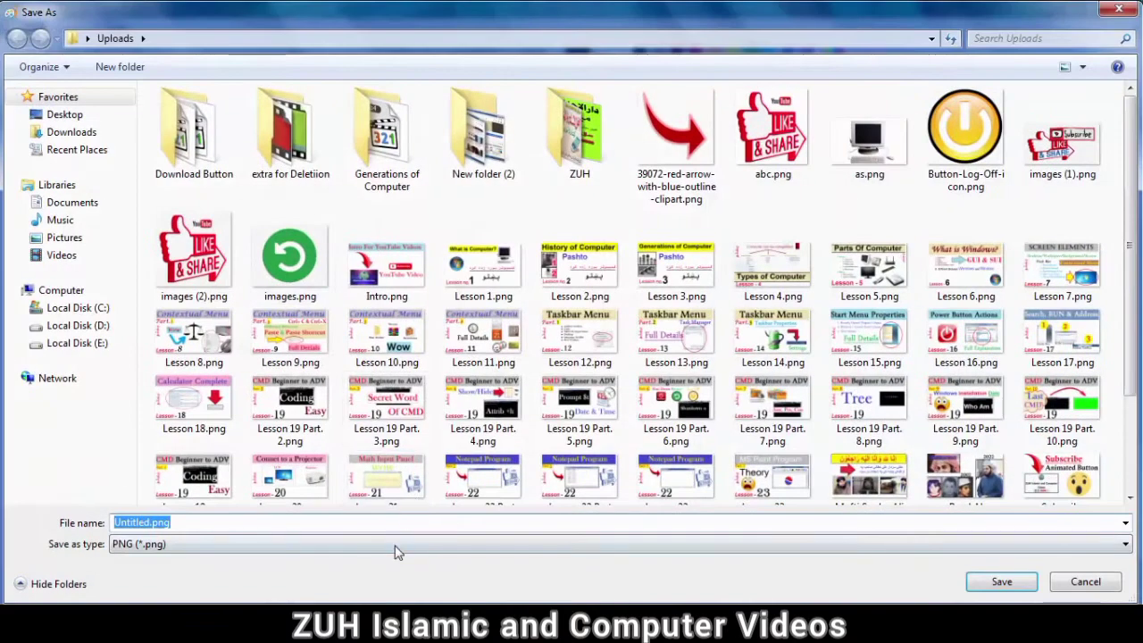
pyautogui.click(394, 545)
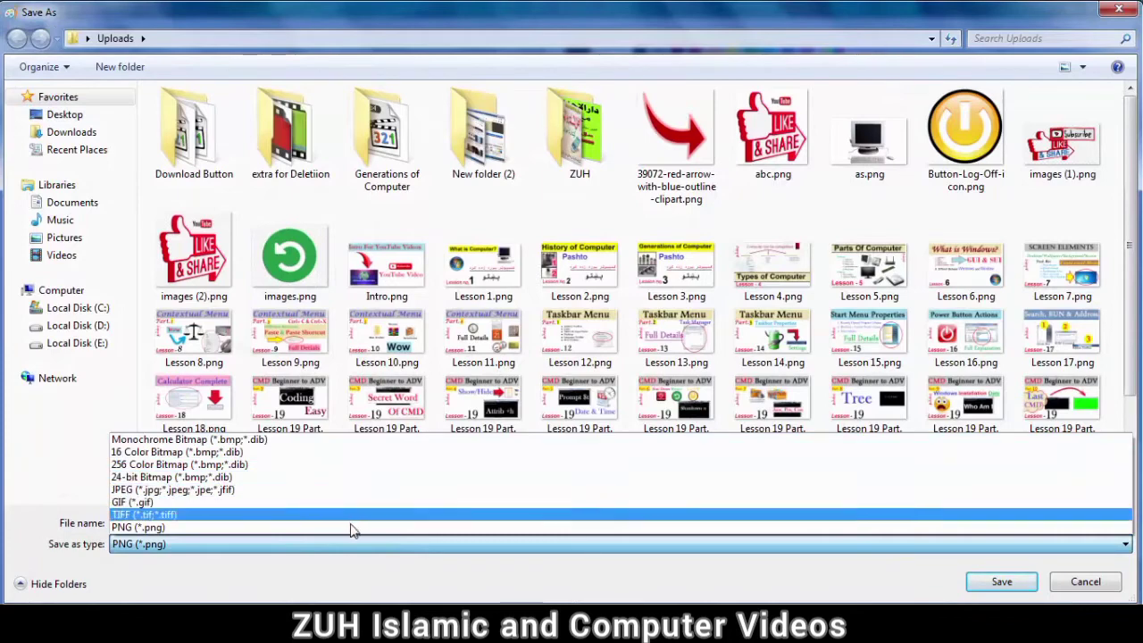
pyautogui.click(449, 223)
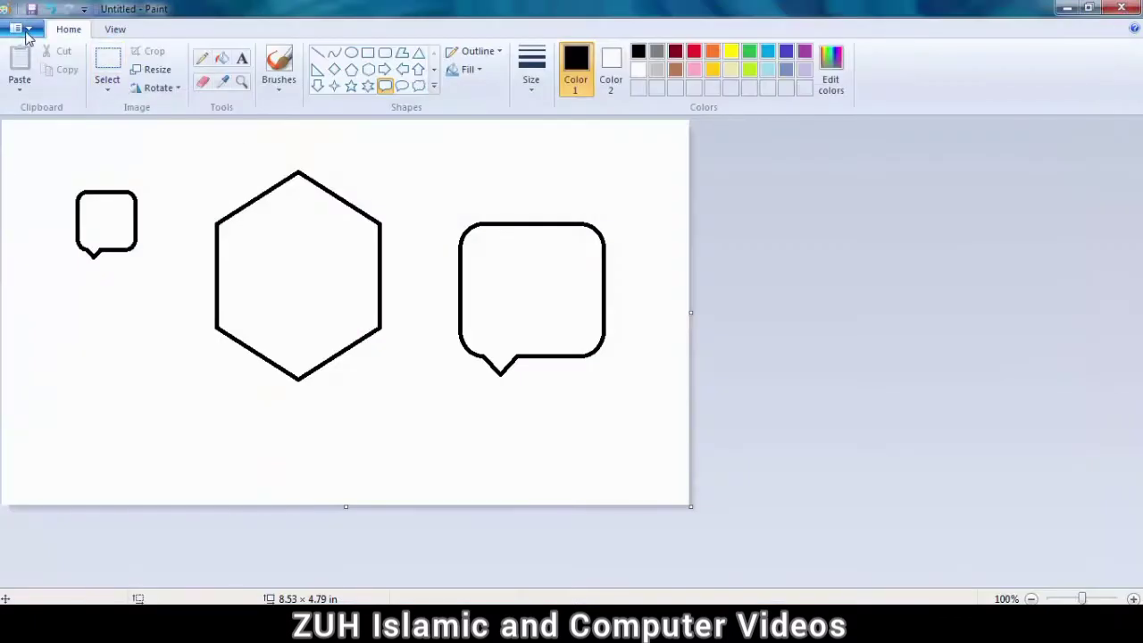
# Step: Look over the Print options for the drawing and return to the canvas without printing
pyautogui.click(27, 31)
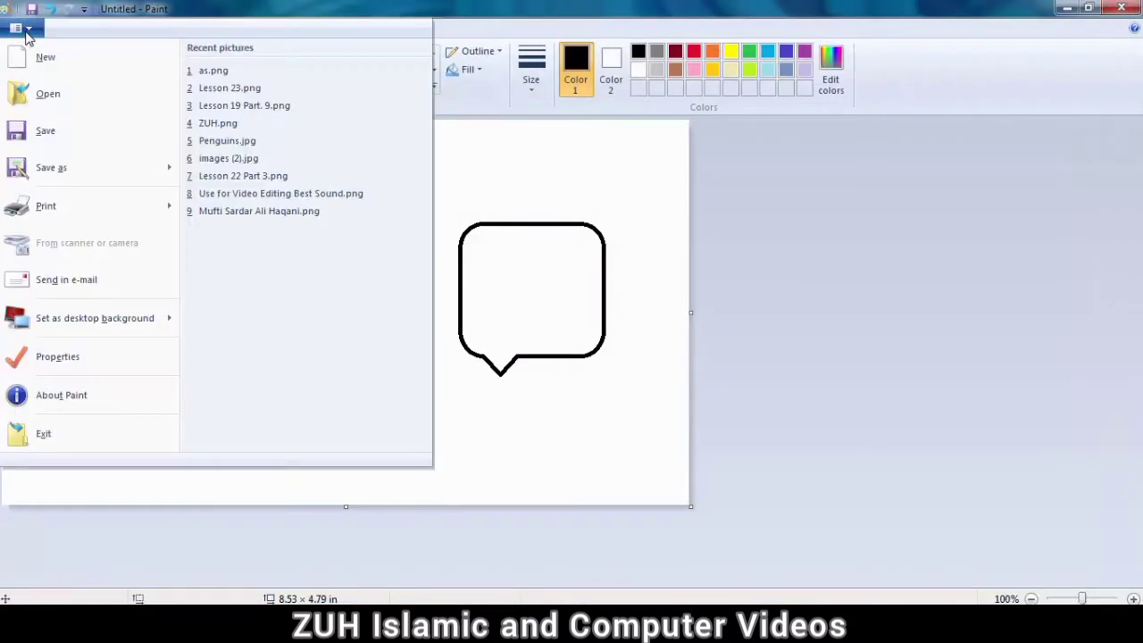
pyautogui.moveTo(75, 204)
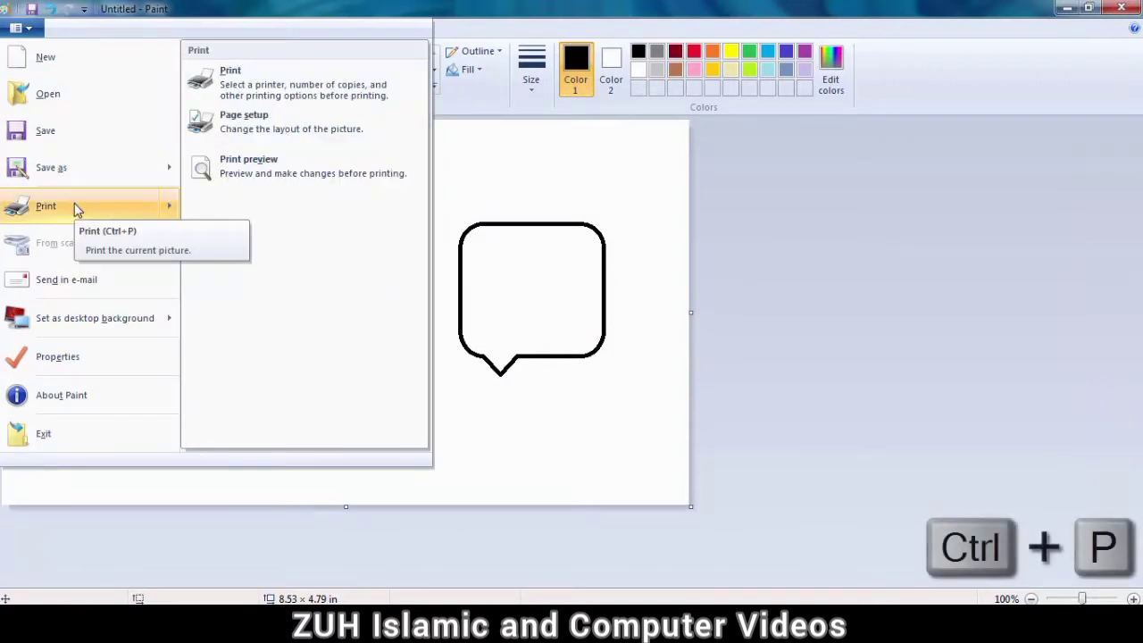
pyautogui.click(556, 216)
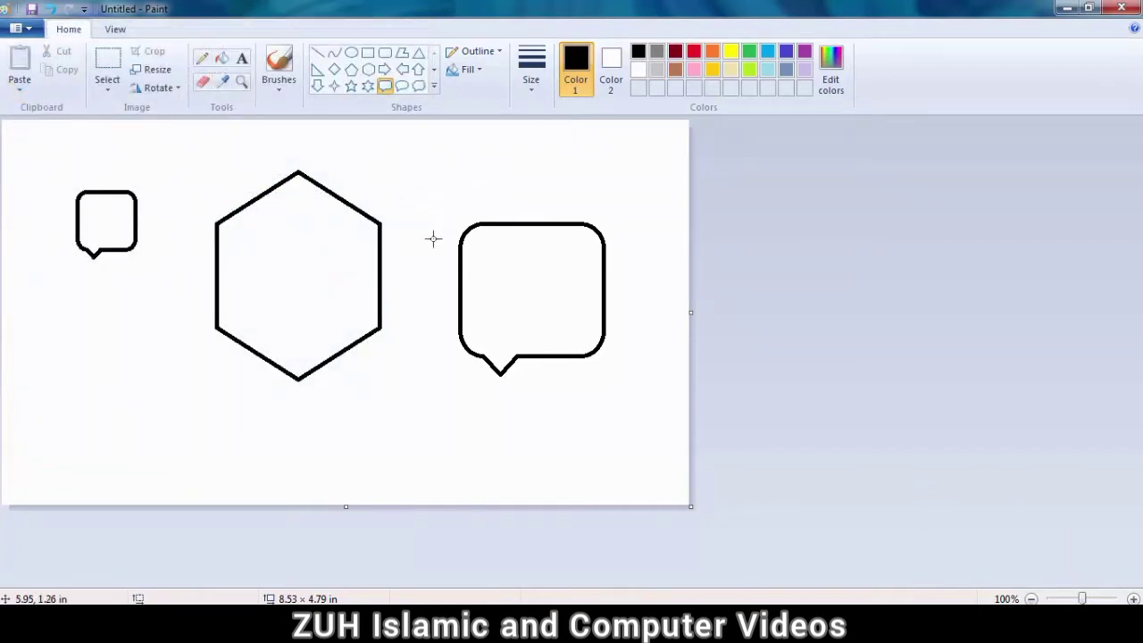
# Step: Open the print preview of the drawing, look at it enlarged, and close the preview without printing
pyautogui.click(19, 85)
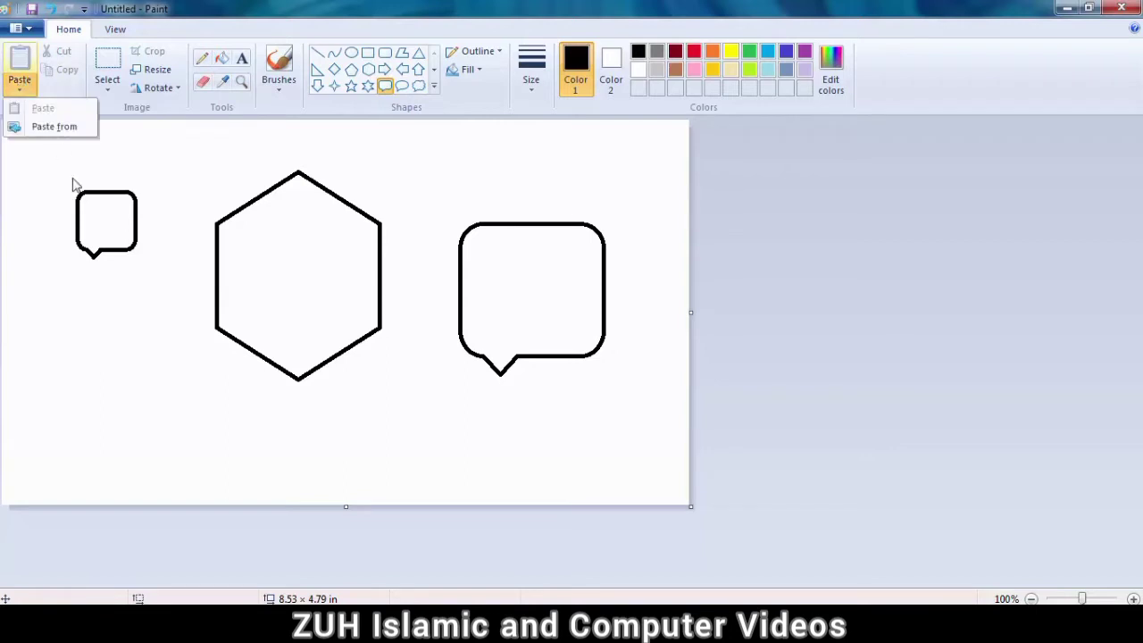
pyautogui.click(25, 28)
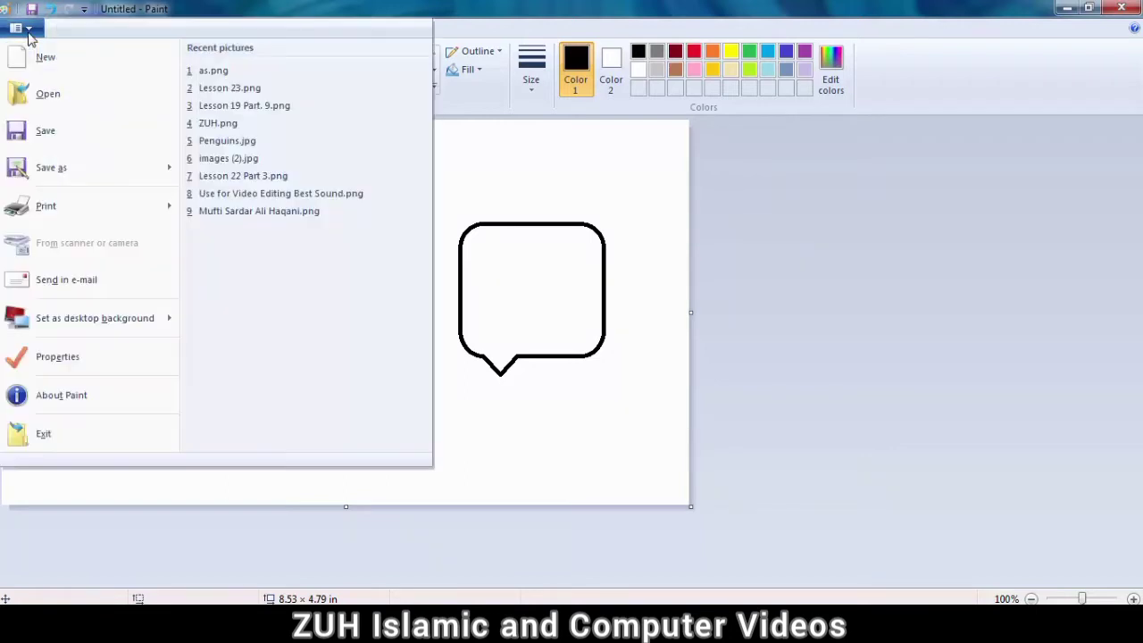
pyautogui.moveTo(63, 211)
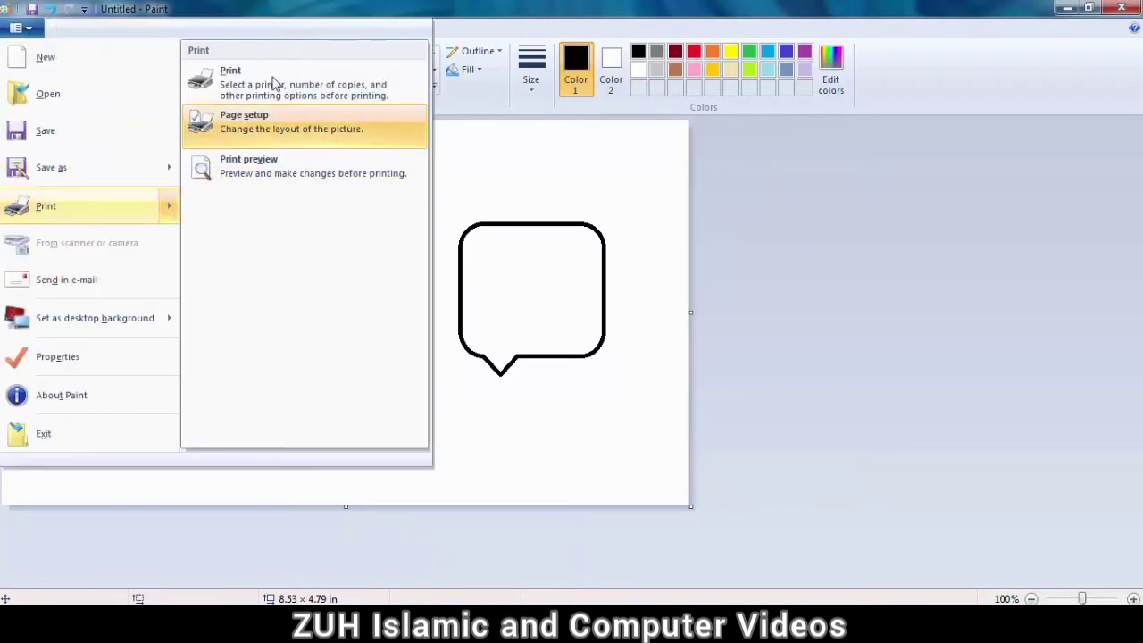
pyautogui.click(265, 170)
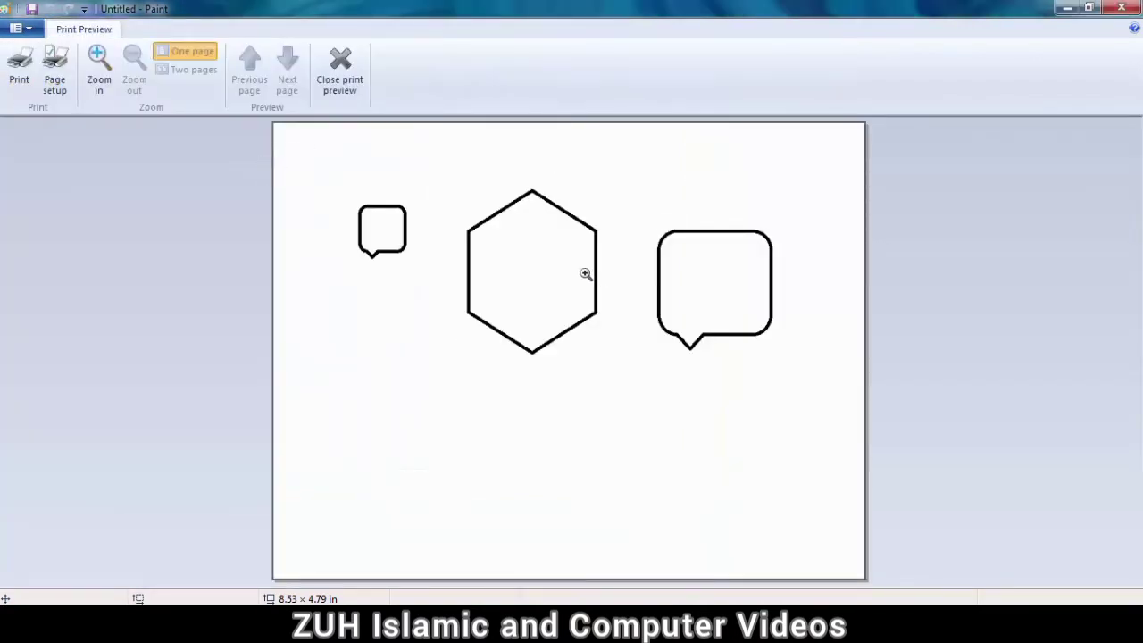
pyautogui.click(621, 225)
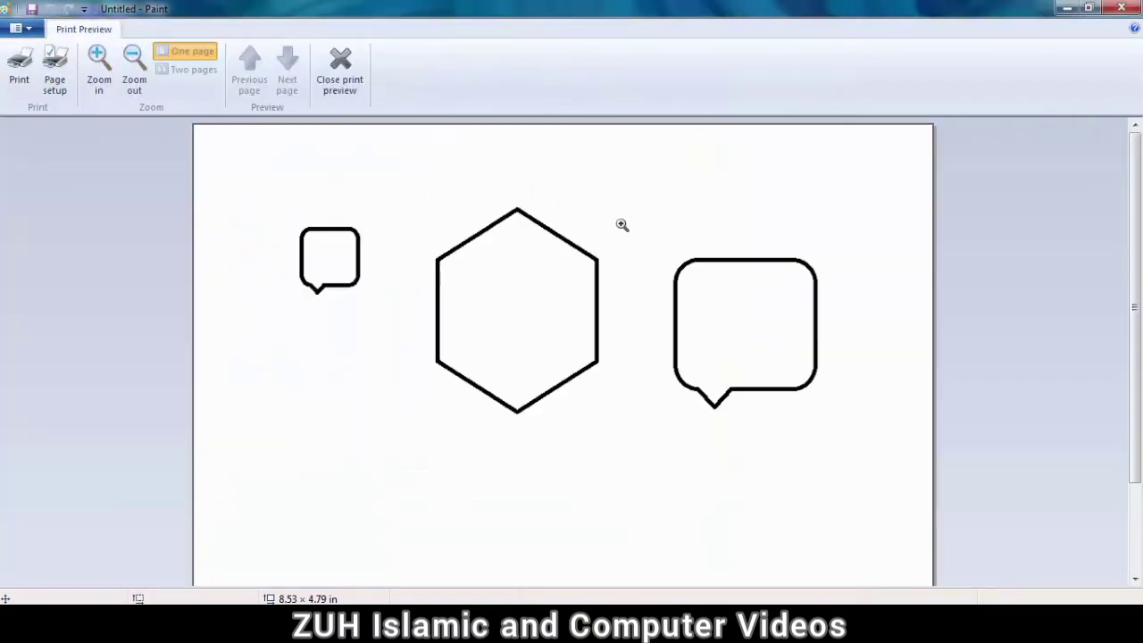
pyautogui.click(622, 225)
pyautogui.click(346, 79)
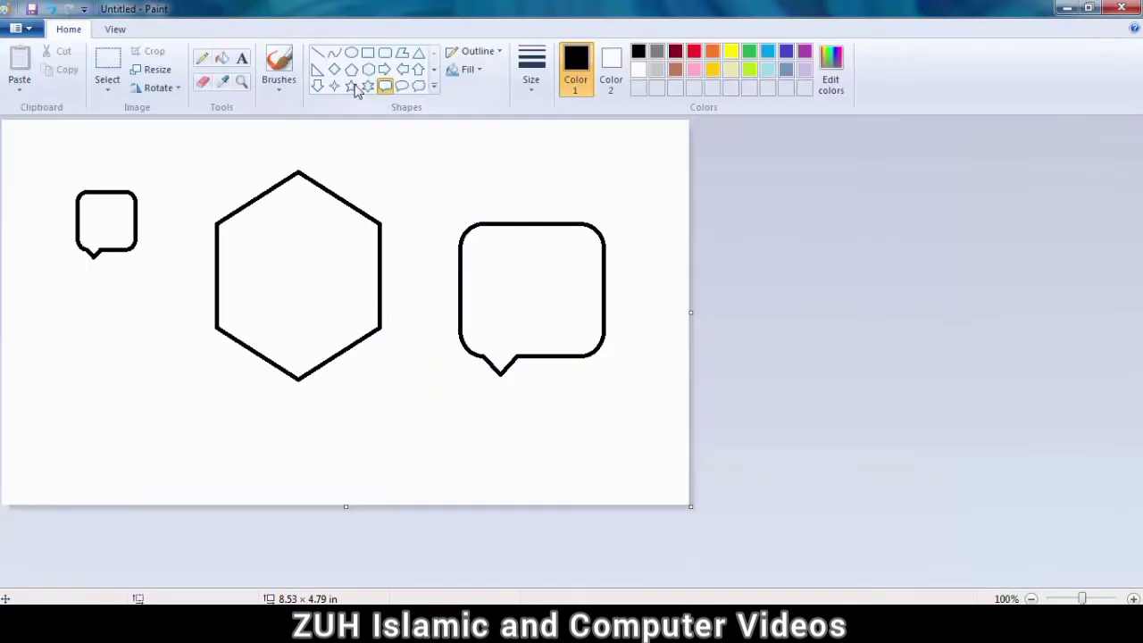
# Step: Fill the white background around the hexagon and callouts with gold
pyautogui.click(223, 59)
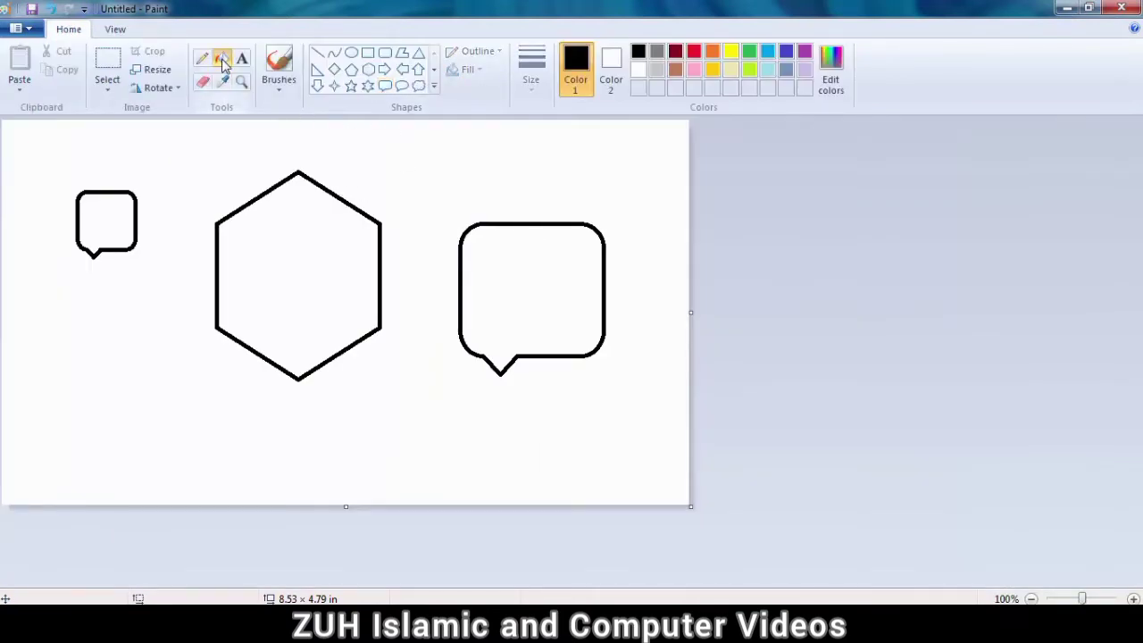
pyautogui.click(677, 71)
pyautogui.click(713, 71)
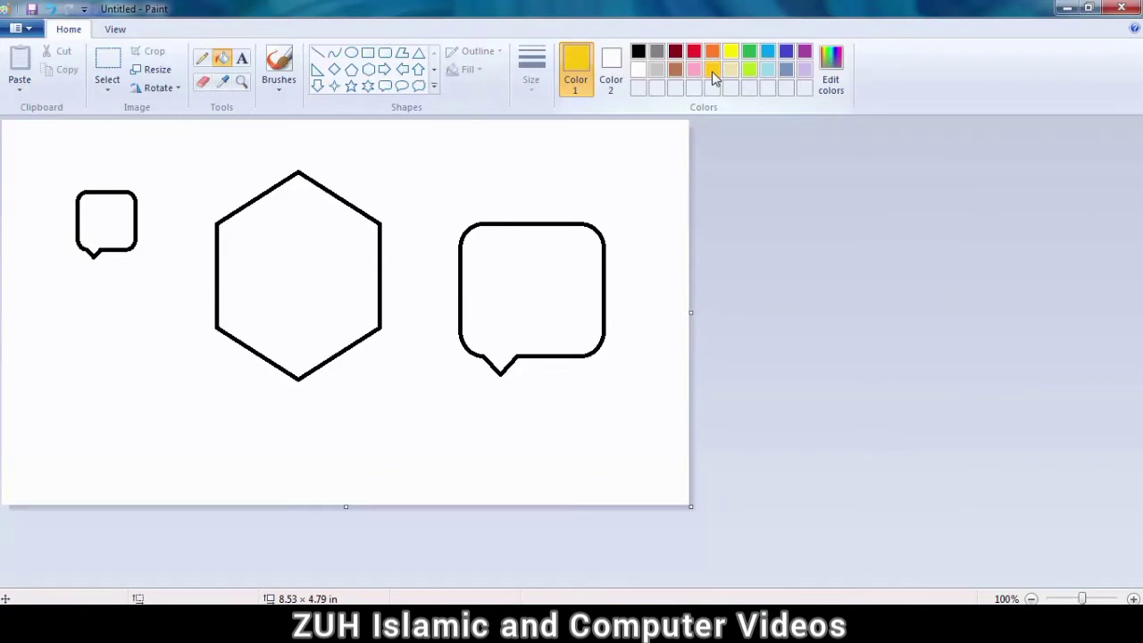
pyautogui.click(447, 157)
# Step: Check how the drawing with its gold background looks in print preview, and return to the canvas
pyautogui.click(23, 29)
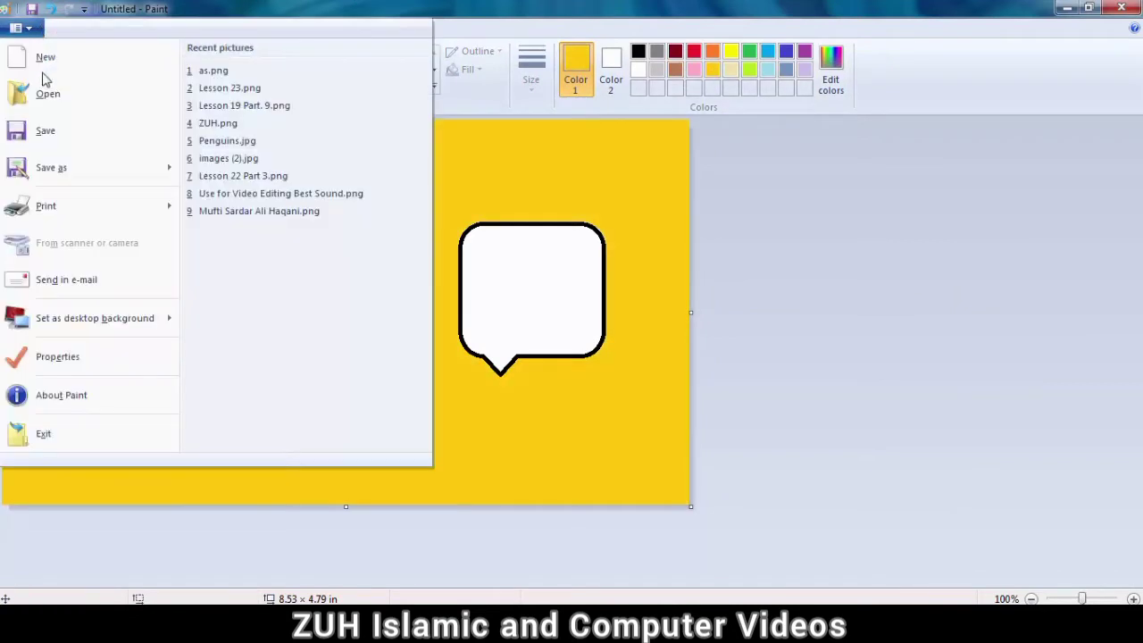
pyautogui.moveTo(63, 204)
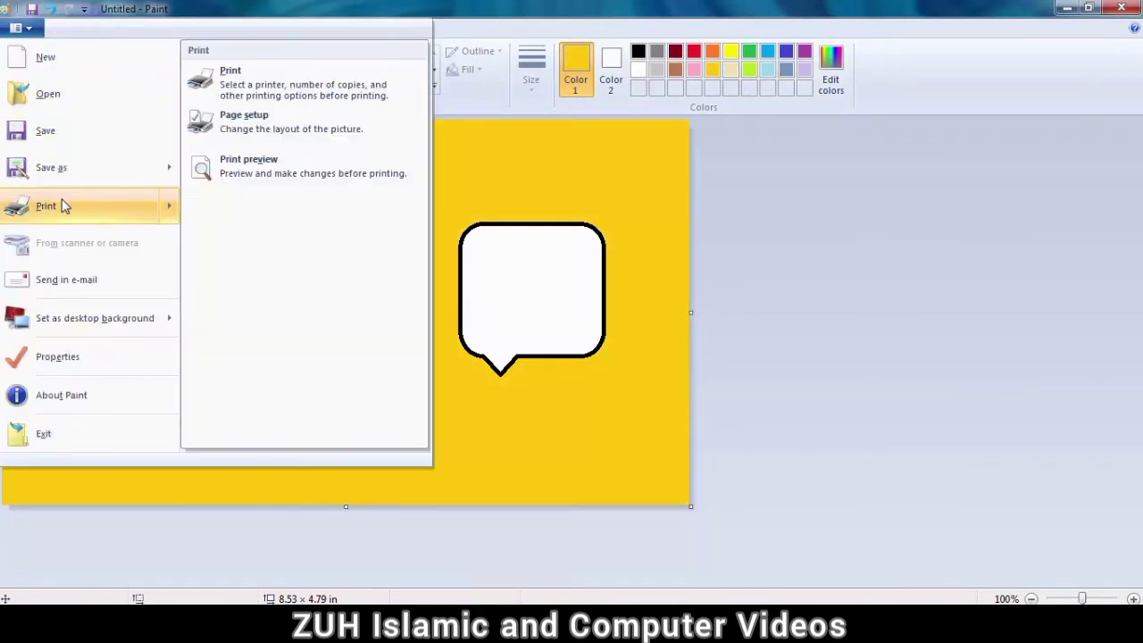
pyautogui.click(300, 161)
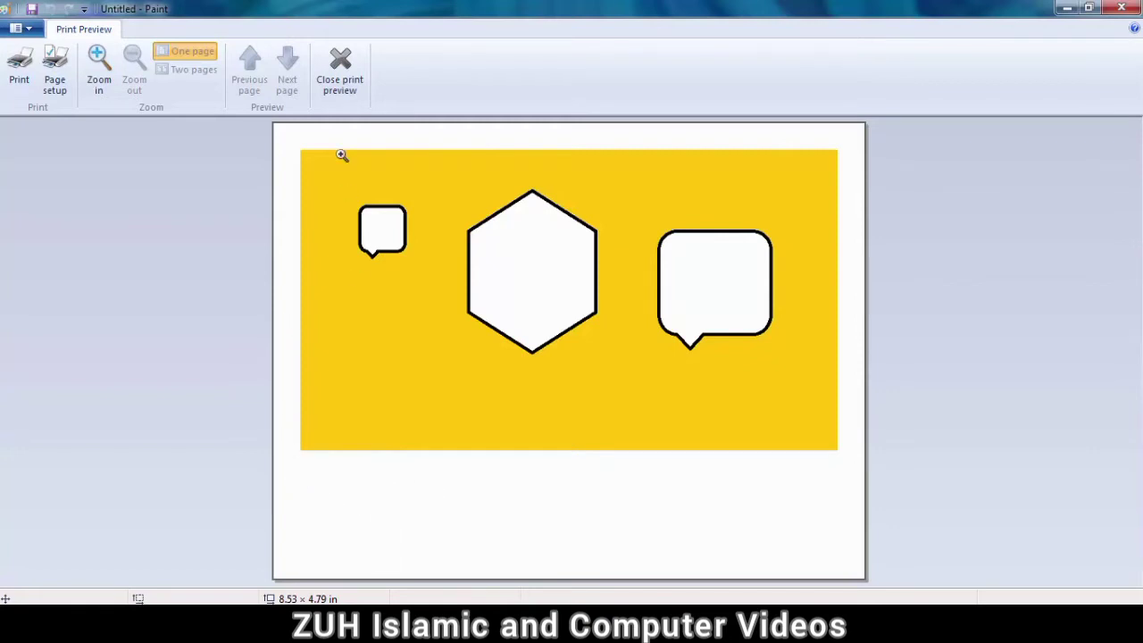
pyautogui.click(340, 80)
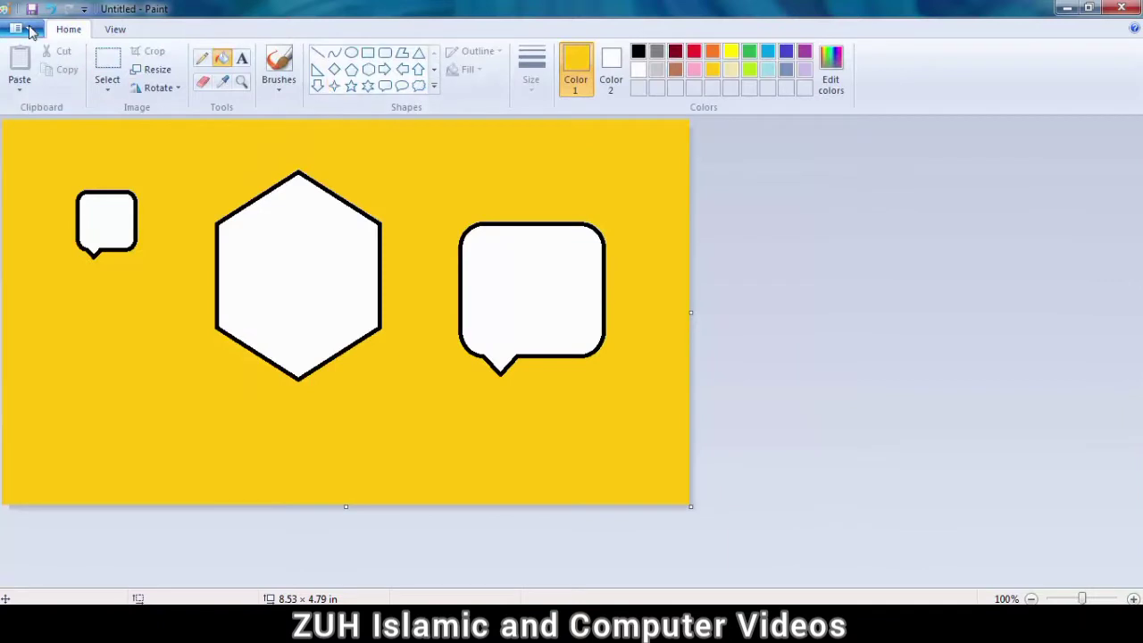
# Step: Set the paper size to A4 in Page Setup and keep the paper source at Automatically Select
pyautogui.click(30, 28)
pyautogui.moveTo(81, 208)
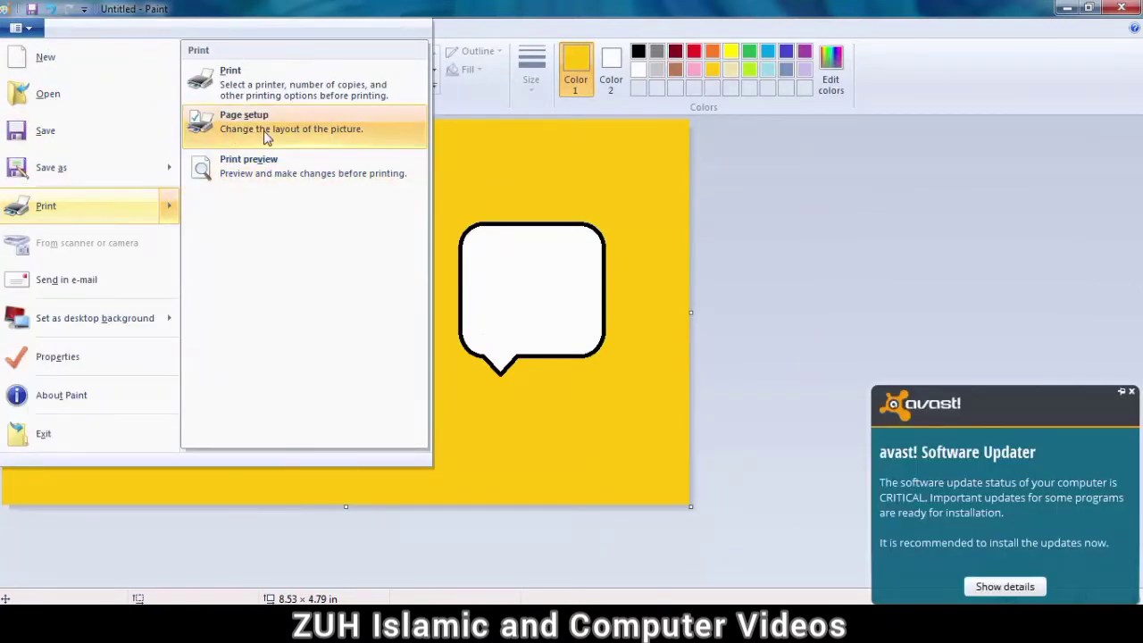
pyautogui.click(265, 132)
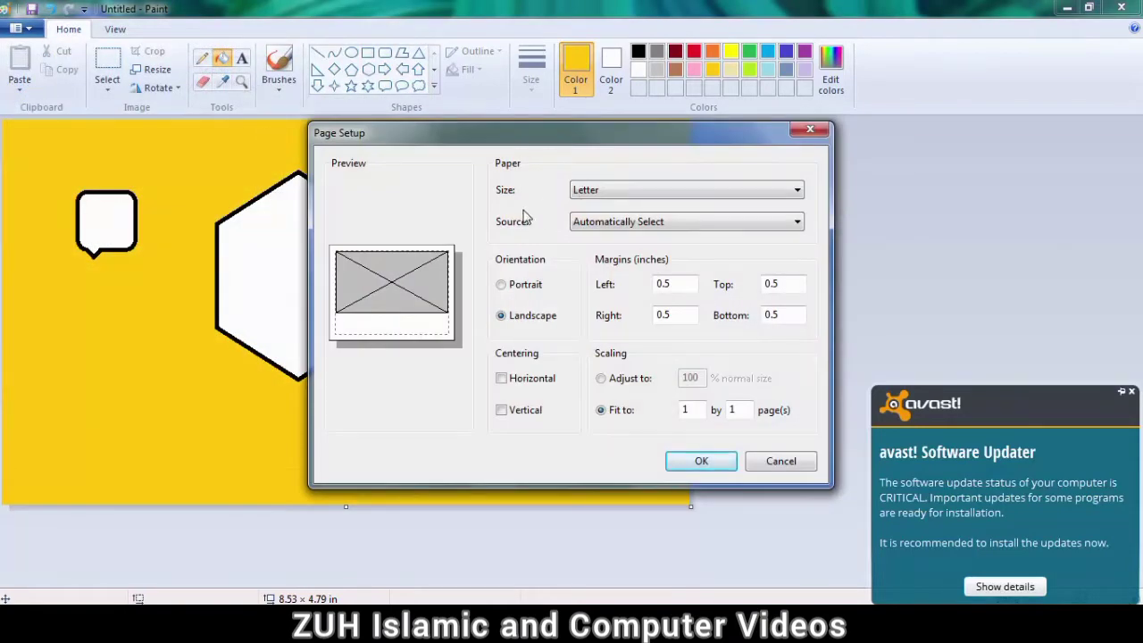
pyautogui.click(576, 191)
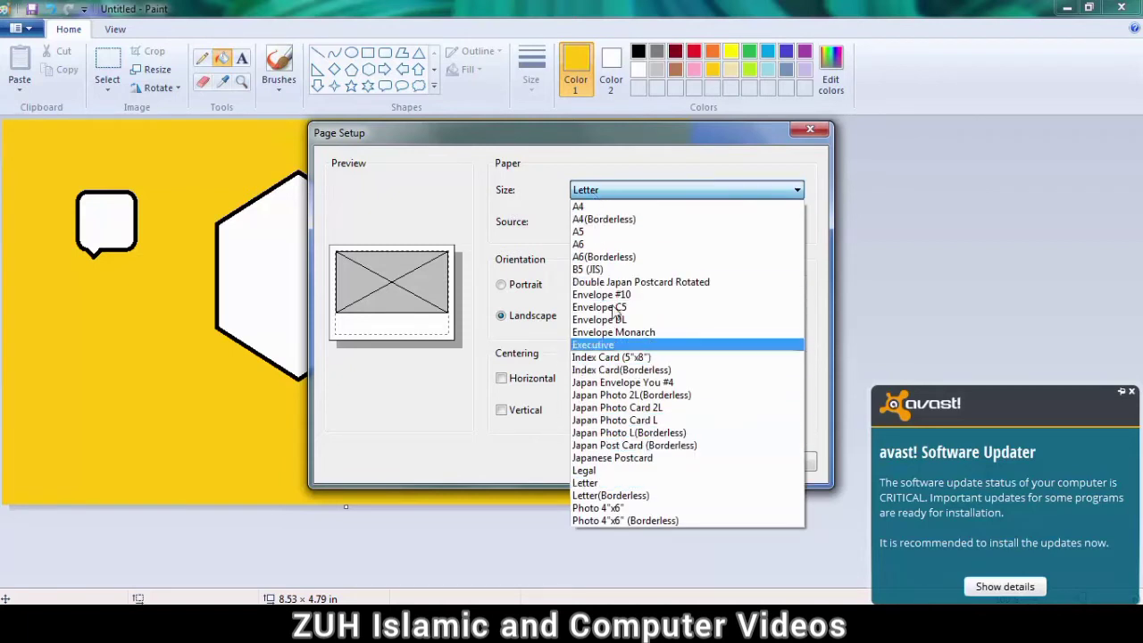
pyautogui.click(595, 207)
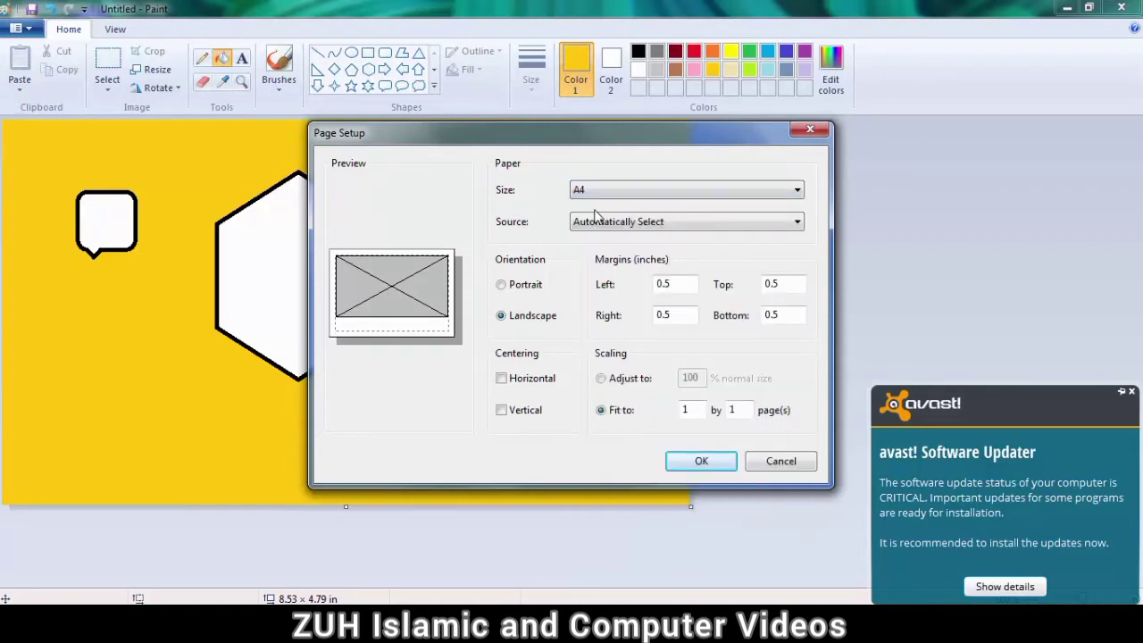
pyautogui.click(591, 223)
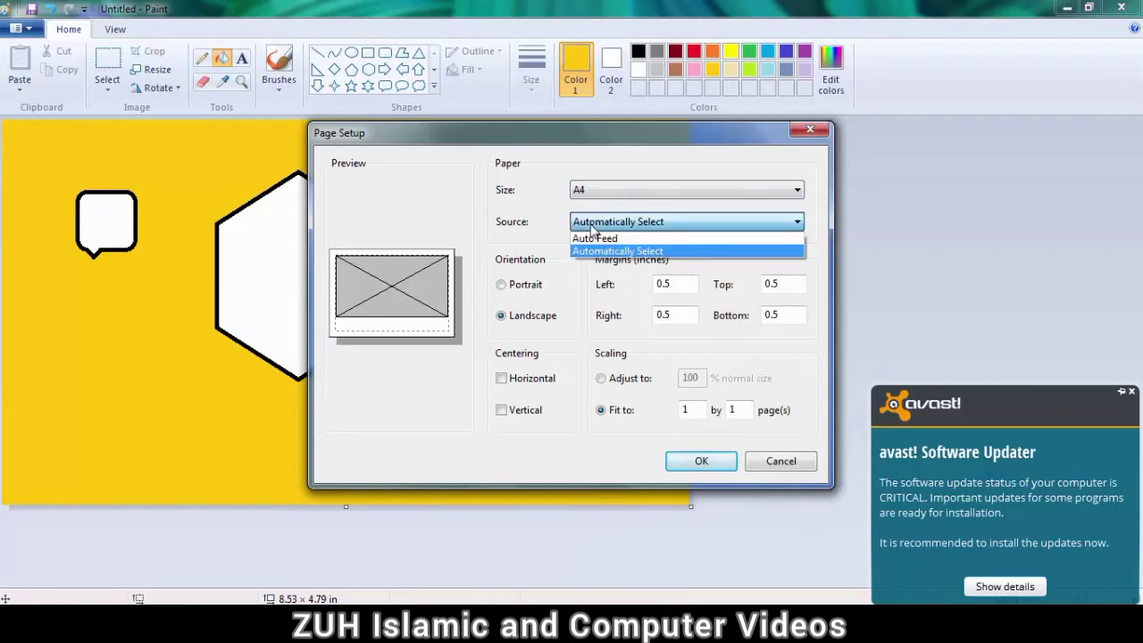
pyautogui.click(593, 227)
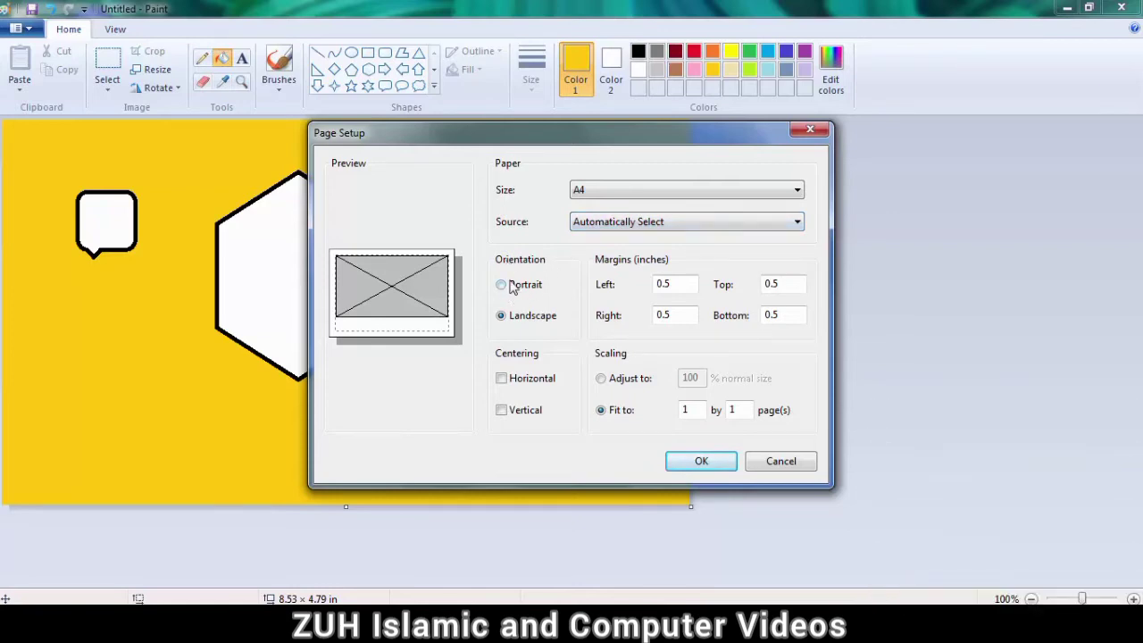
# Step: Try Portrait page orientation twice, each time switching back to Landscape
pyautogui.click(507, 286)
pyautogui.click(508, 318)
pyautogui.click(504, 286)
pyautogui.click(506, 318)
# Step: Set the left, top, right and bottom page margins to 1 inch and apply the page setup
pyautogui.moveTo(679, 283); pyautogui.dragTo(637, 283)
pyautogui.write('1')
pyautogui.moveTo(791, 281); pyautogui.dragTo(740, 288)
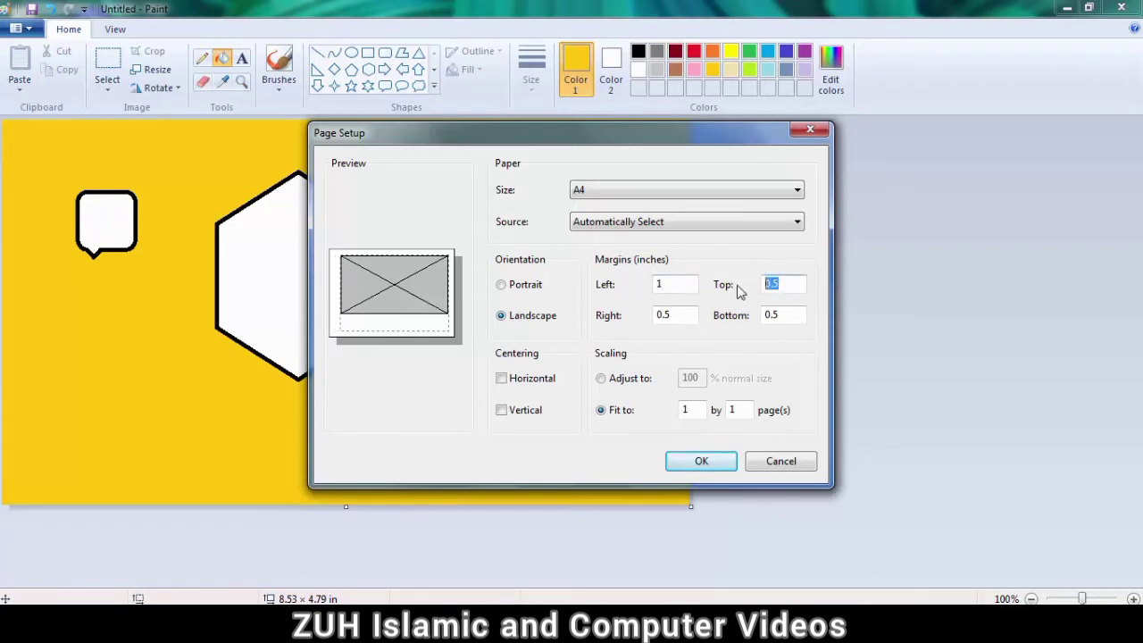
pyautogui.write('1')
pyautogui.moveTo(671, 319); pyautogui.dragTo(639, 323)
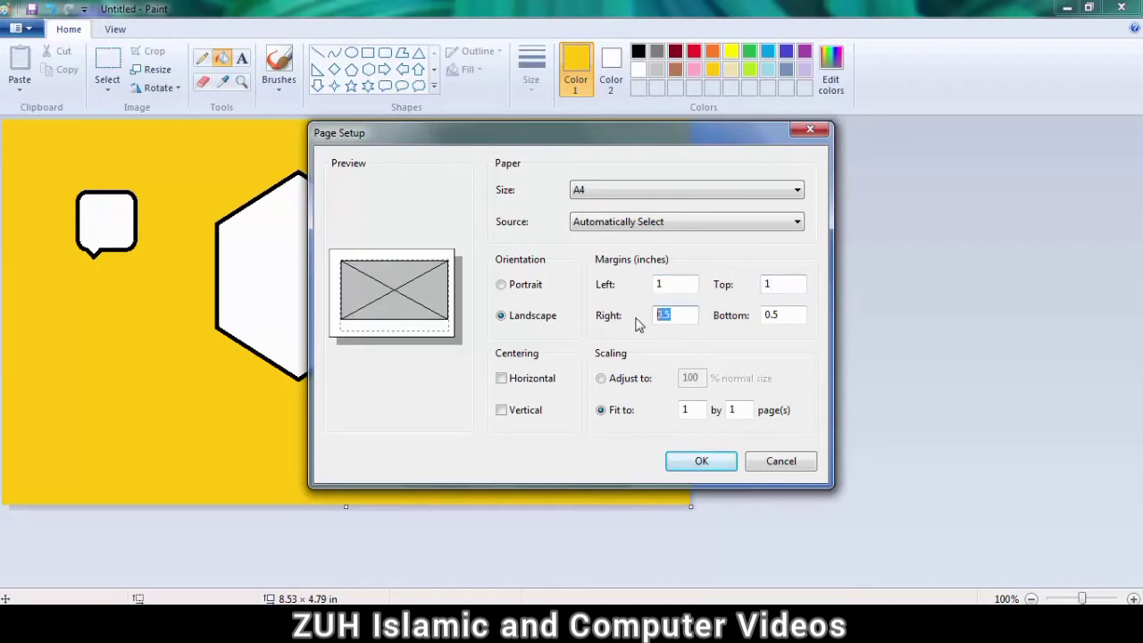
pyautogui.write('1')
pyautogui.moveTo(791, 315); pyautogui.dragTo(755, 314)
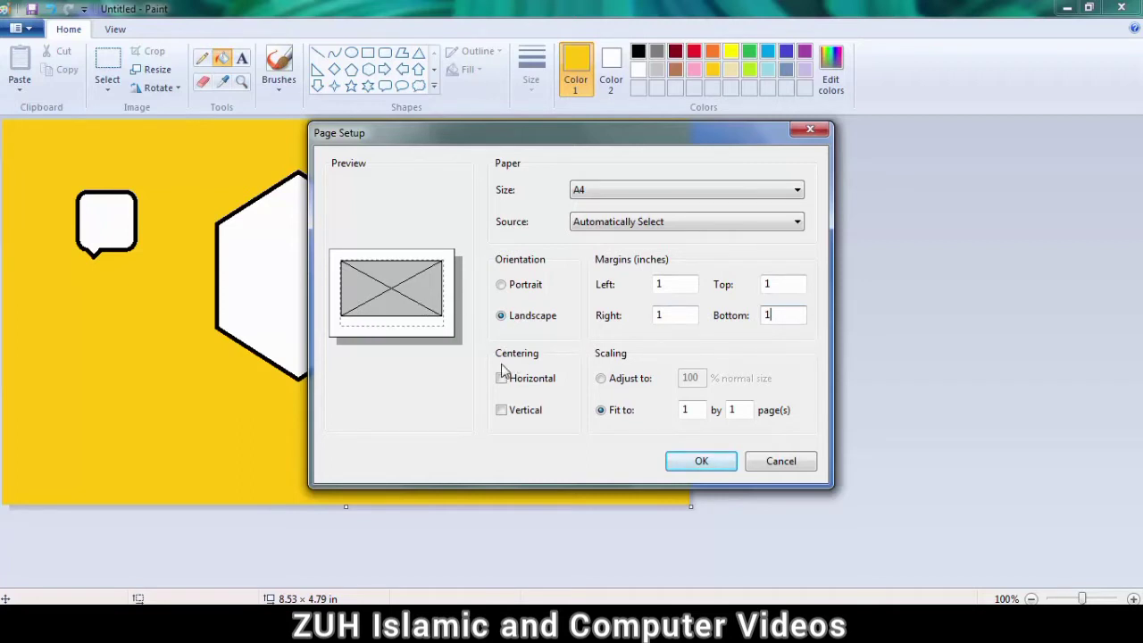
pyautogui.click(701, 458)
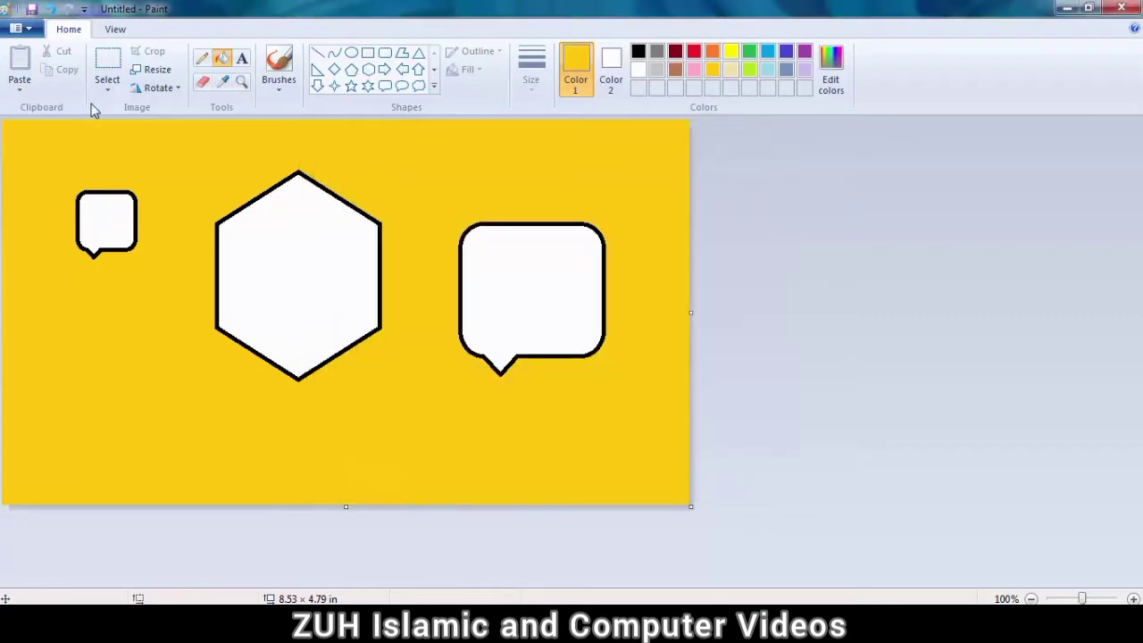
# Step: Preview the print layout, and center the drawing horizontally and vertically on the page
pyautogui.click(16, 27)
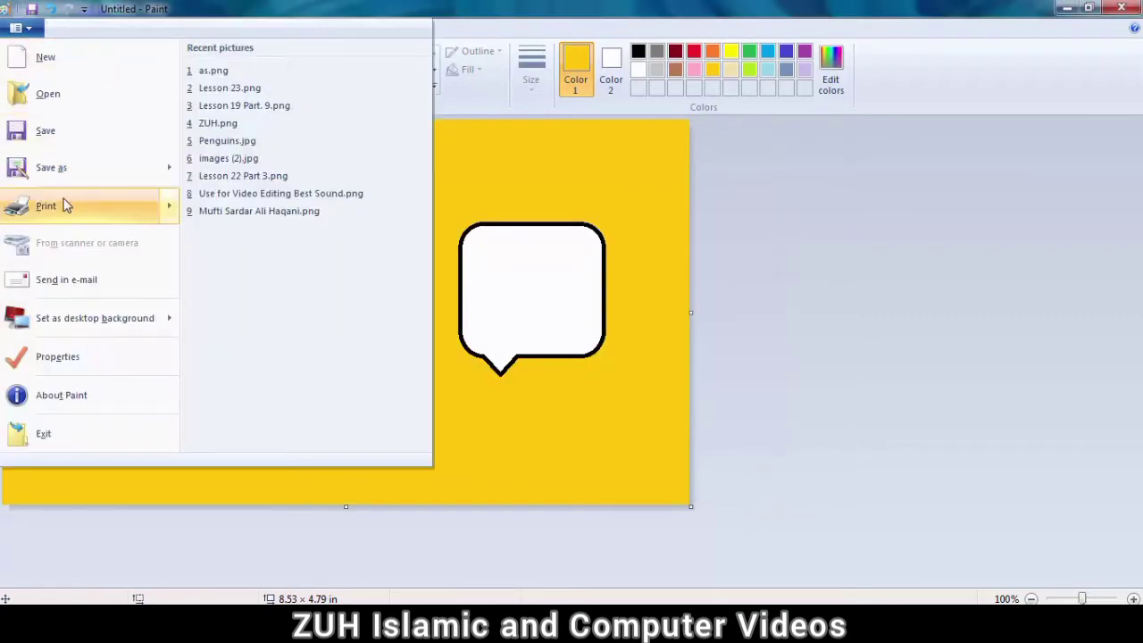
pyautogui.click(248, 174)
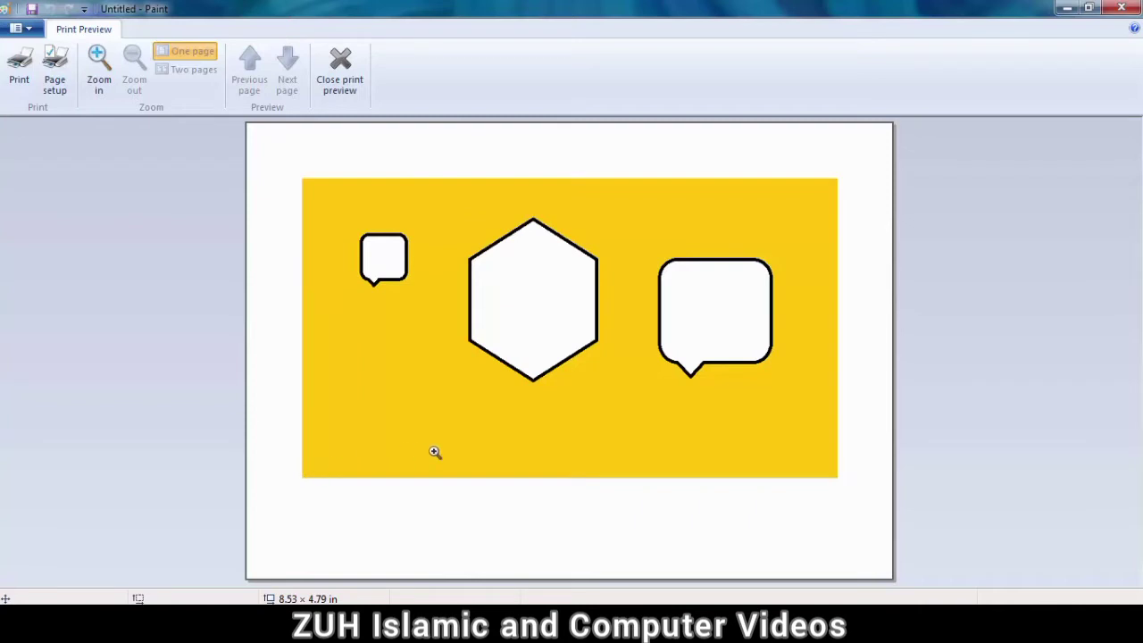
pyautogui.click(55, 87)
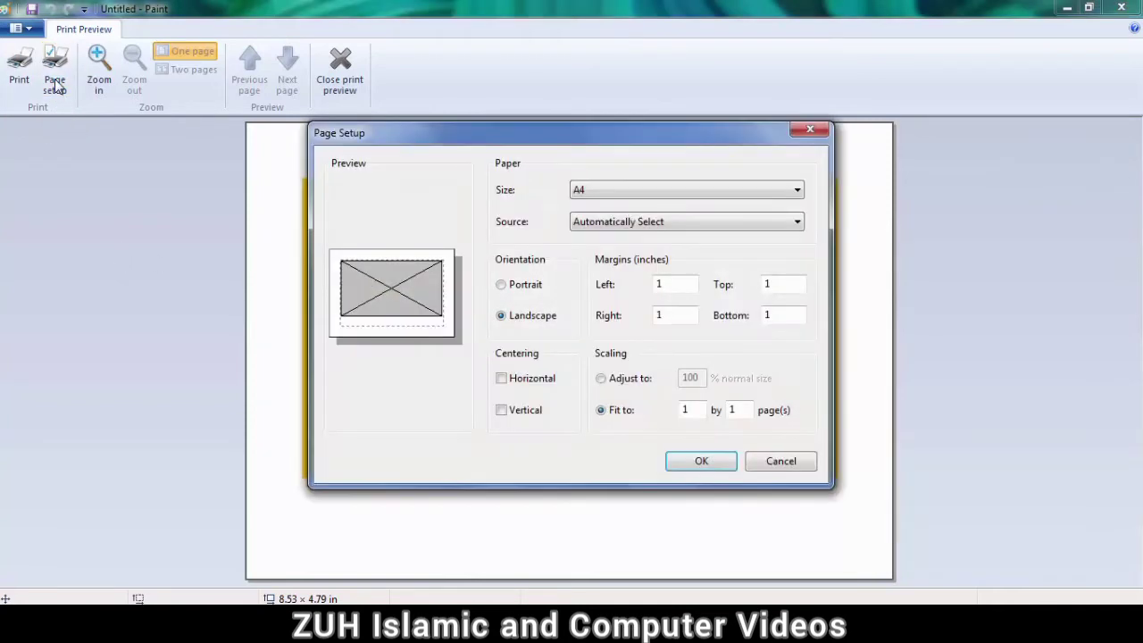
pyautogui.click(506, 412)
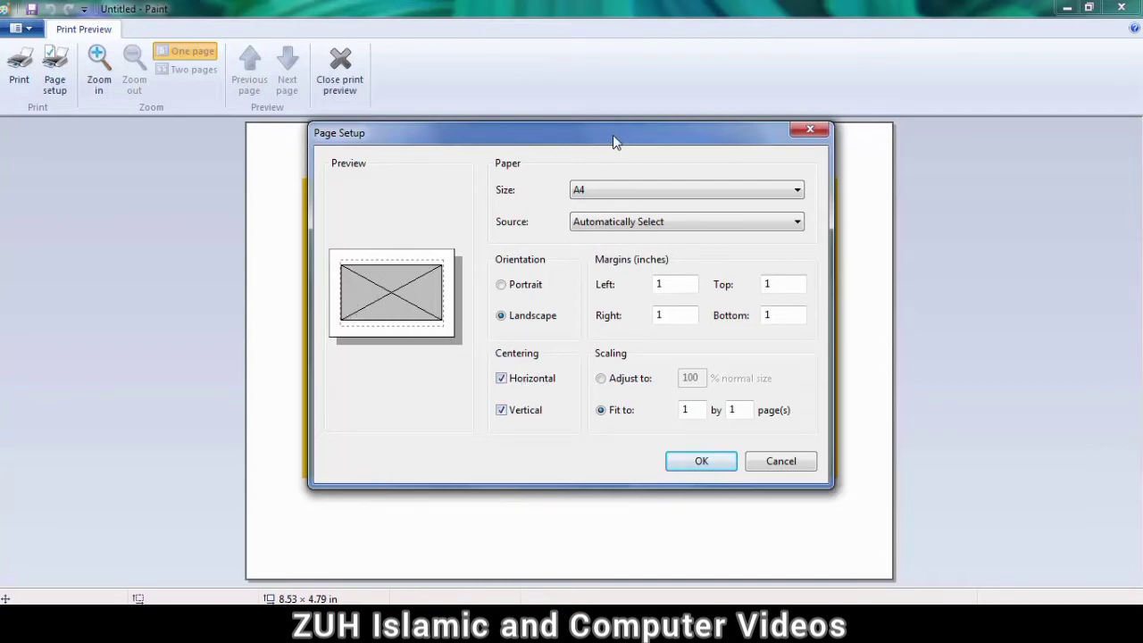
pyautogui.moveTo(616, 143); pyautogui.dragTo(795, 92)
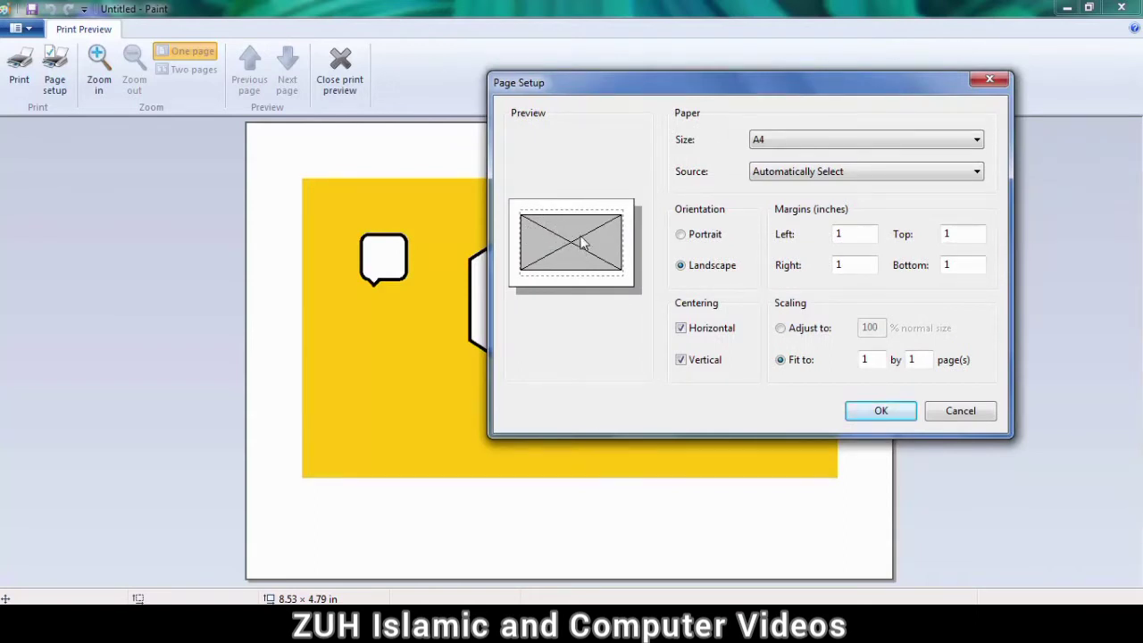
pyautogui.click(881, 410)
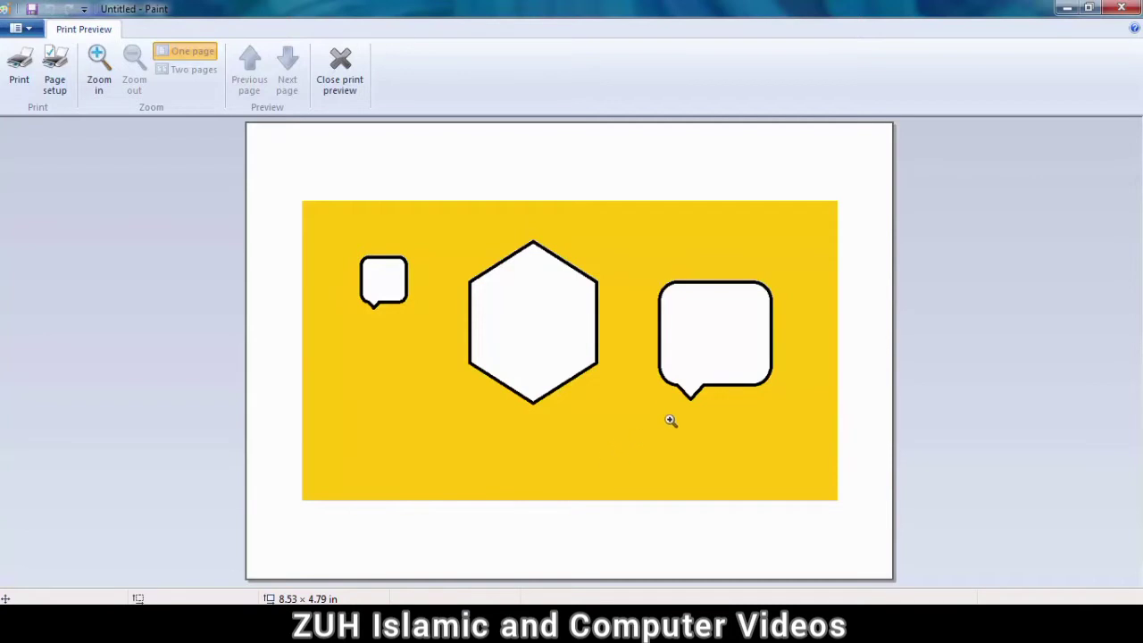
# Step: Change the print scaling to fit the drawing to 1 by 2 pages
pyautogui.click(54, 67)
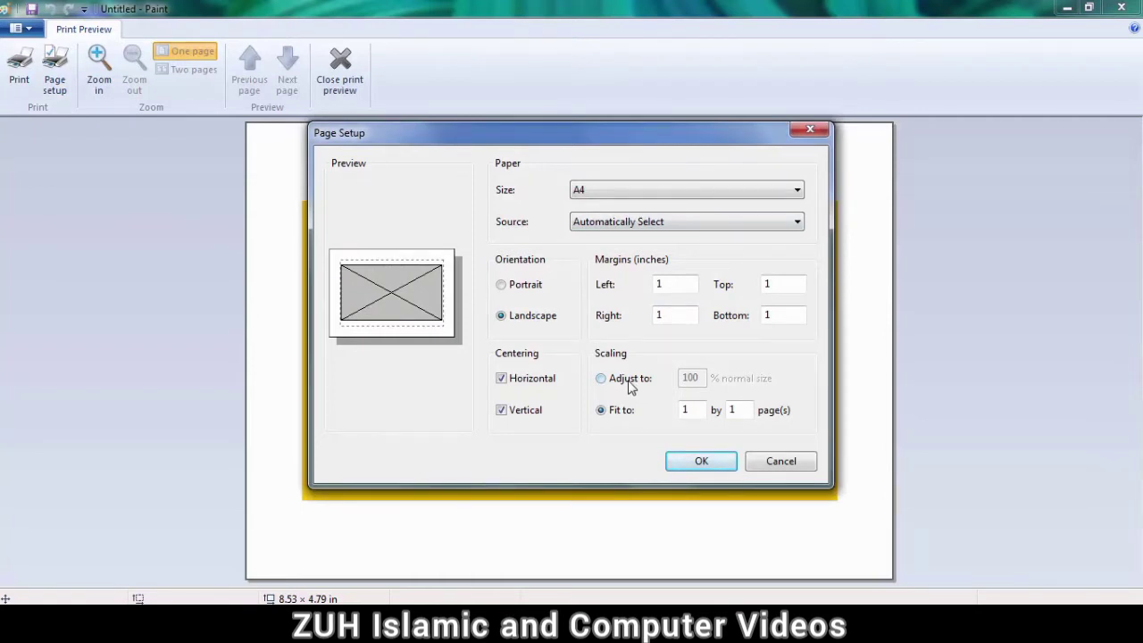
pyautogui.doubleClick(736, 409)
pyautogui.write('2')
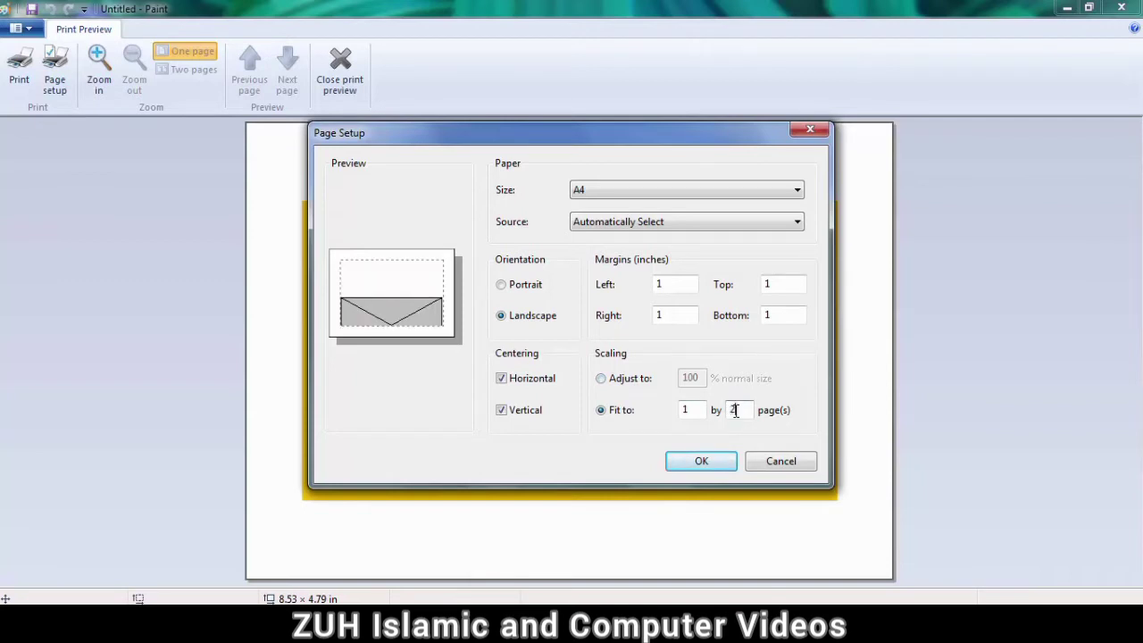
pyautogui.click(703, 463)
# Step: Go back and forth between the pages of the print preview to compare how the drawing is divided
pyautogui.click(283, 83)
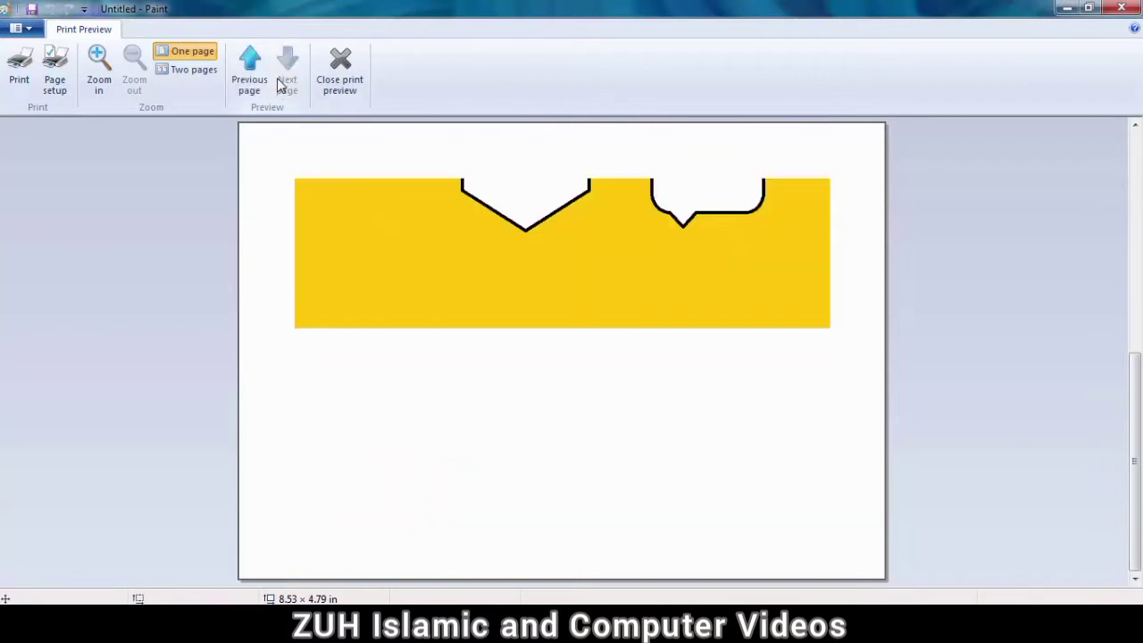
pyautogui.click(253, 77)
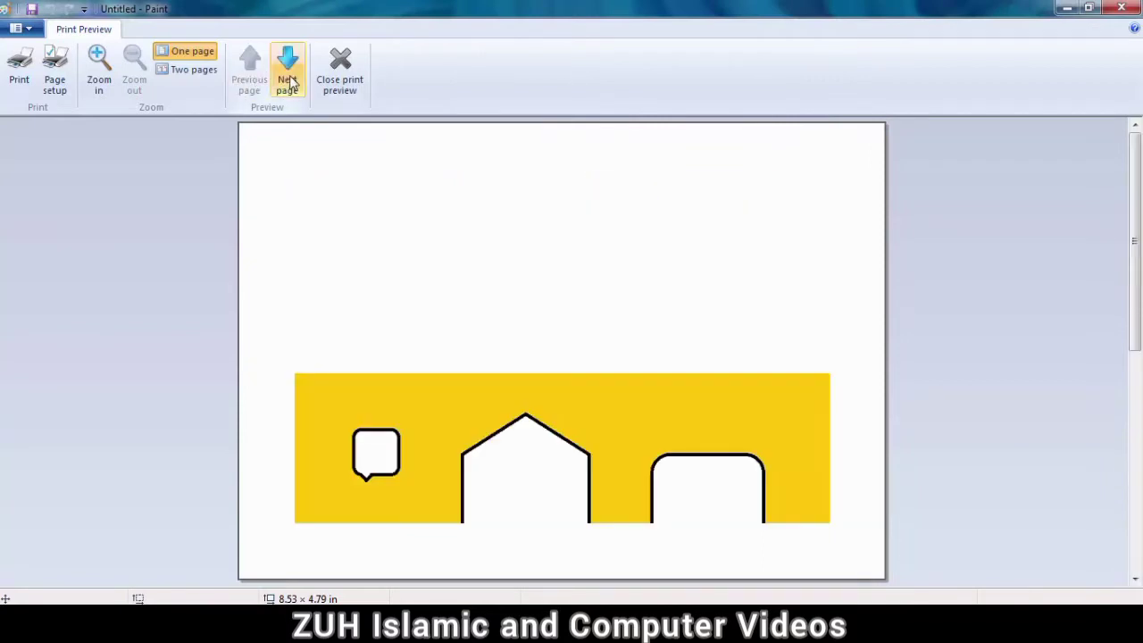
pyautogui.click(289, 80)
pyautogui.click(252, 77)
pyautogui.click(288, 81)
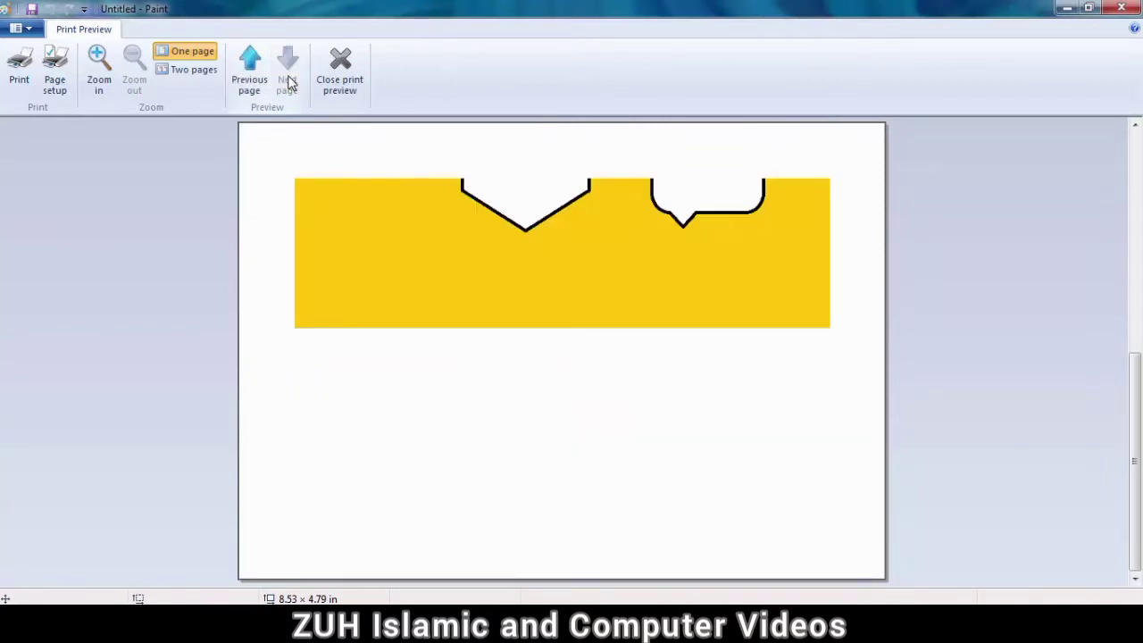
# Step: Set the print scaling to fit the drawing to 1 by 1 page and apply the page setup
pyautogui.click(56, 79)
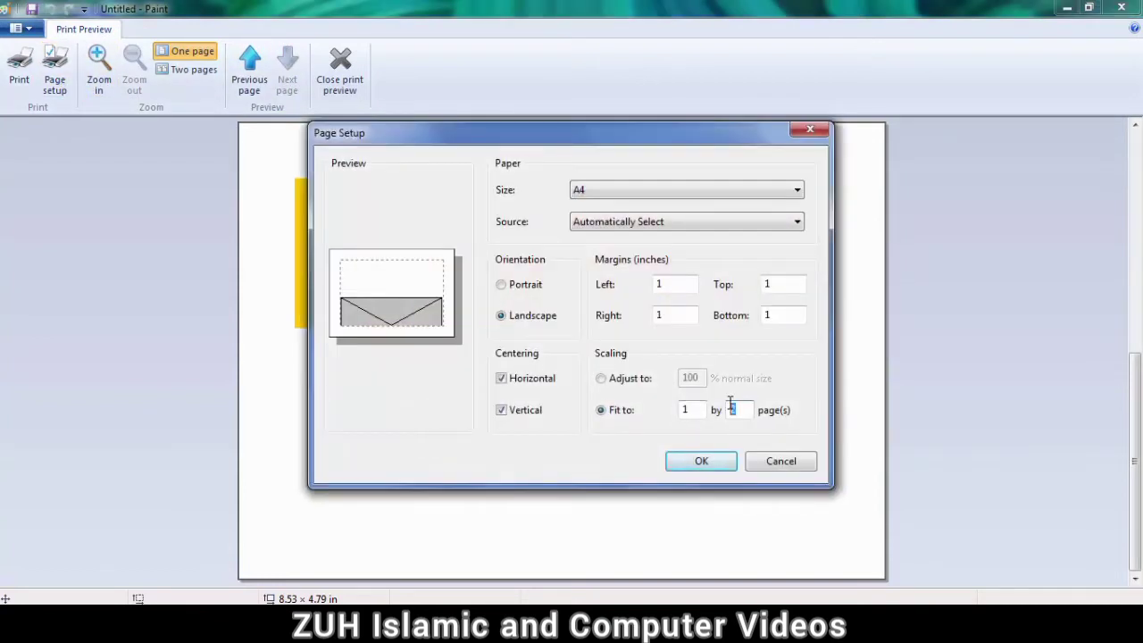
pyautogui.write('1')
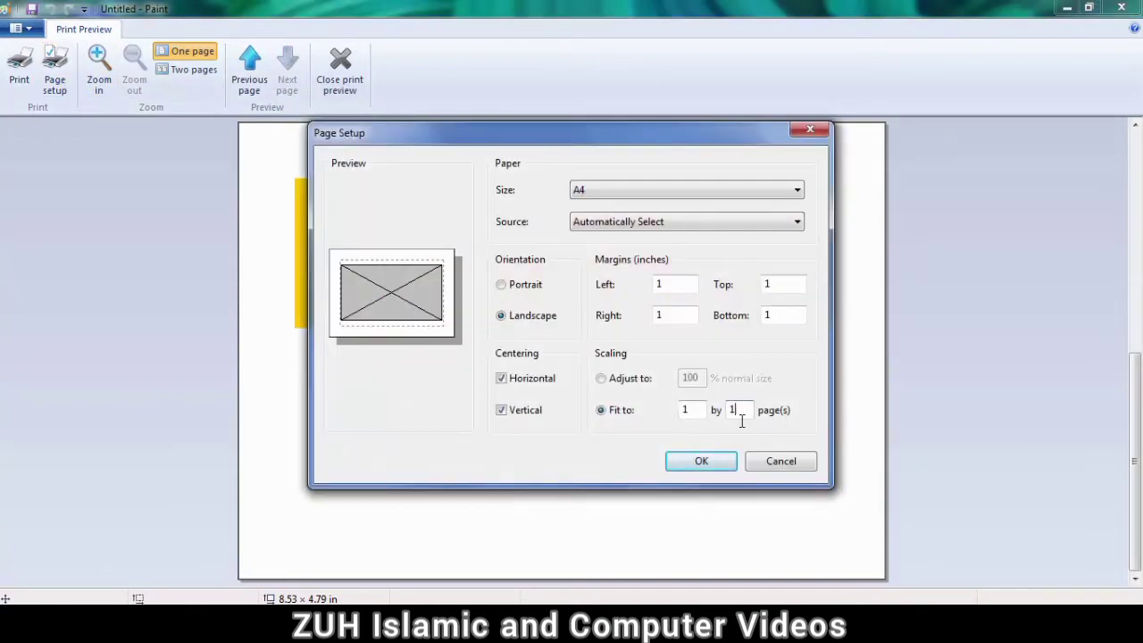
pyautogui.click(702, 462)
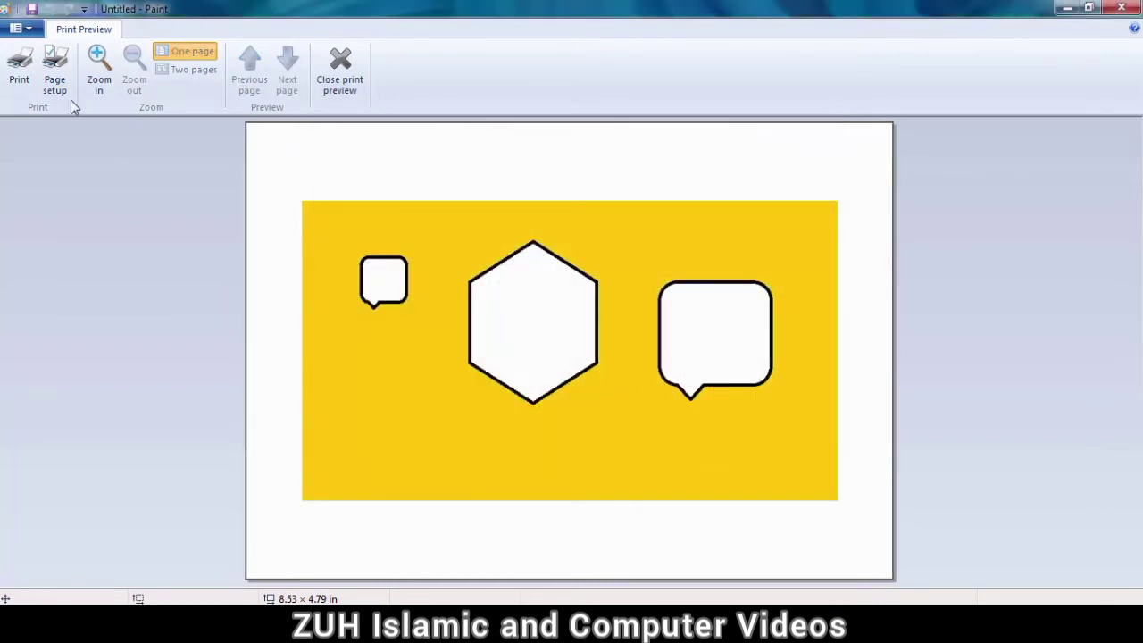
# Step: Try adjusting the print scaling to 200% and 150% of normal size, and cancel the page setup
pyautogui.click(55, 72)
pyautogui.click(621, 386)
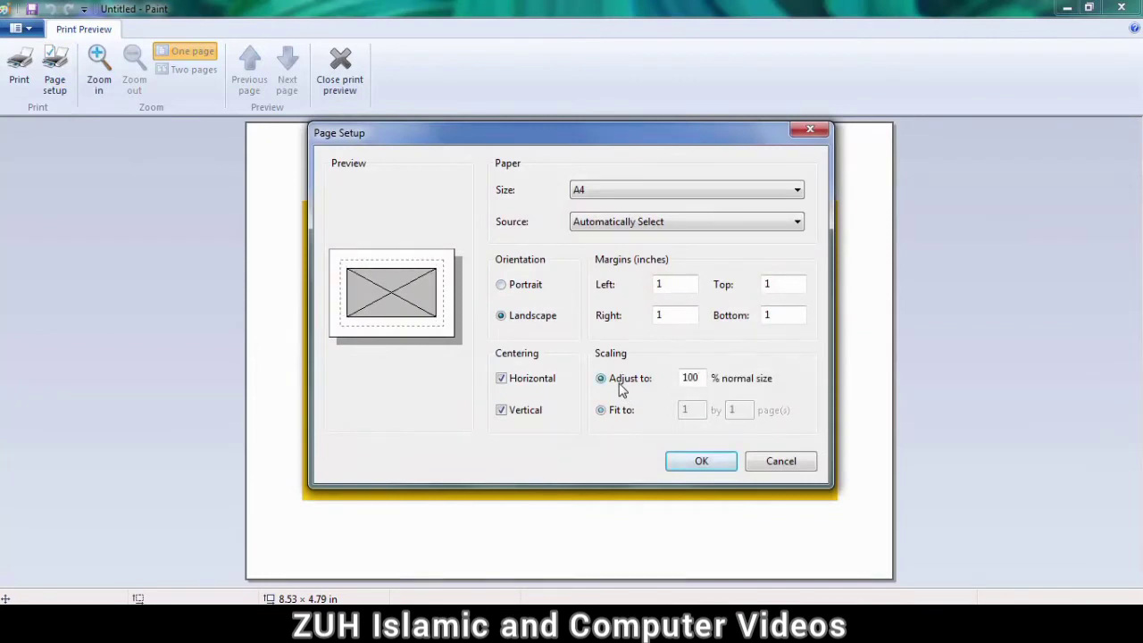
pyautogui.doubleClick(703, 378)
pyautogui.write('200')
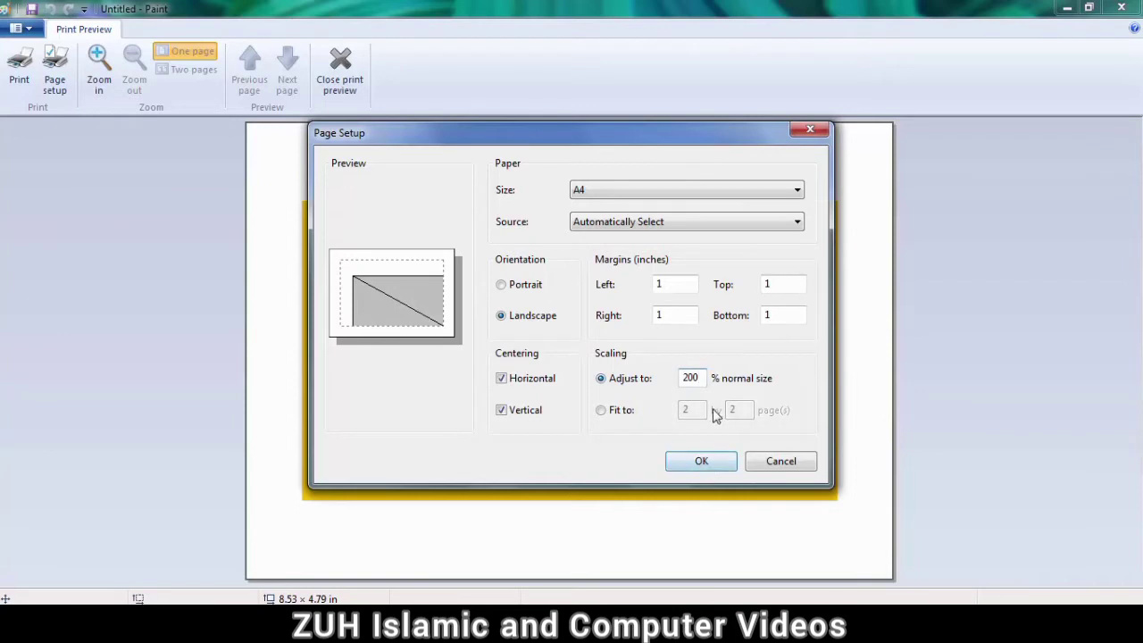
pyautogui.press('BackSpace')
pyautogui.press('BackSpace')
pyautogui.press('BackSpace')
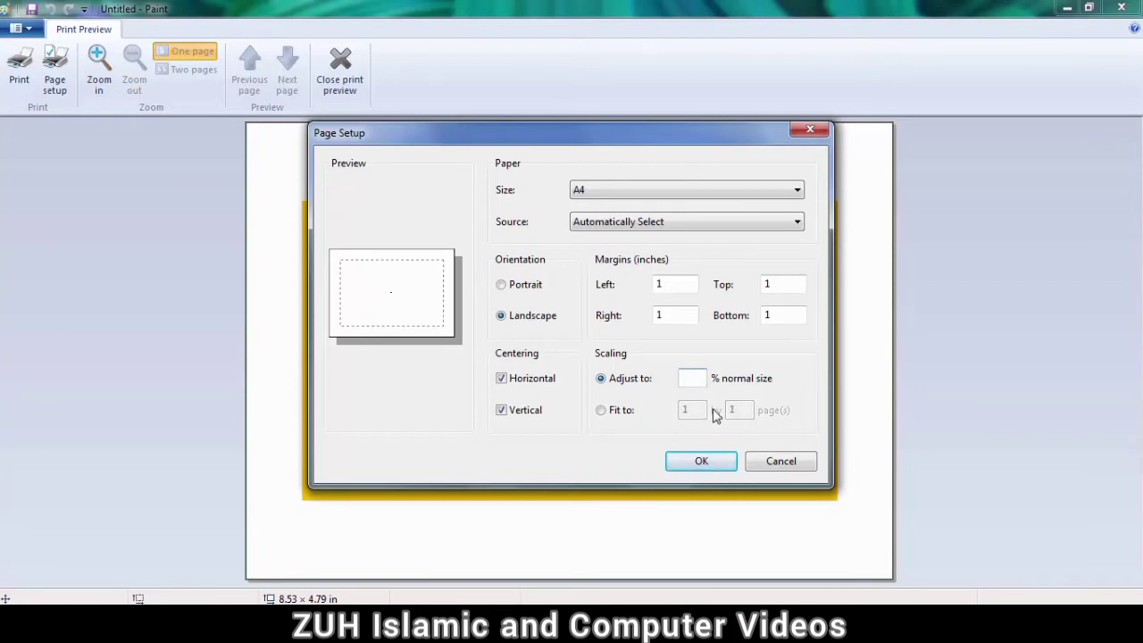
pyautogui.write('150')
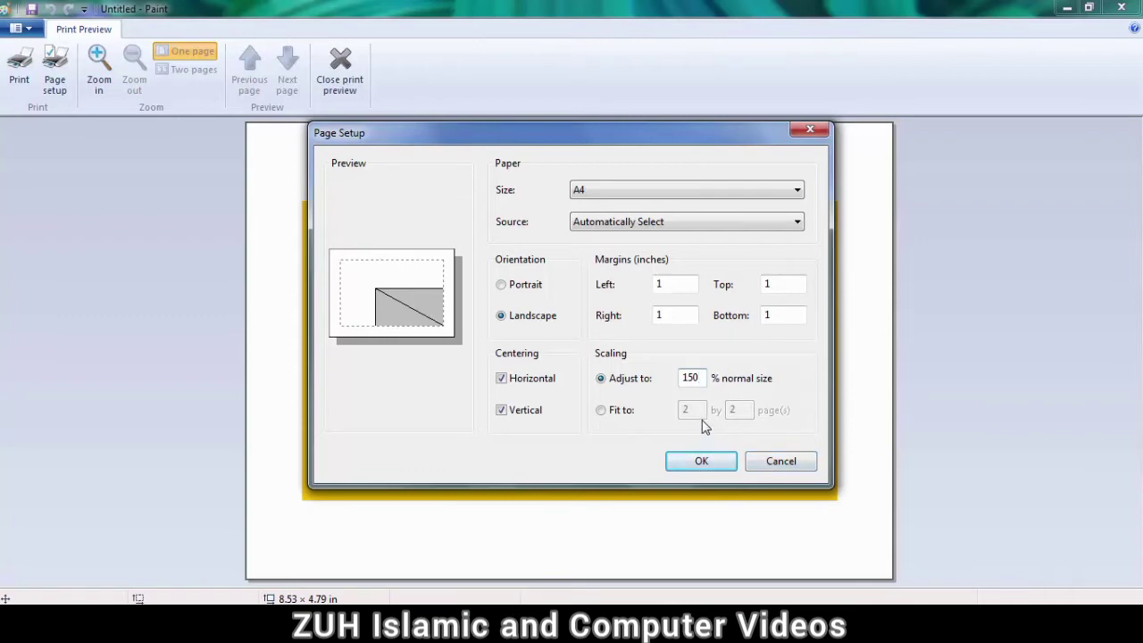
pyautogui.press('BackSpace')
pyautogui.press('BackSpace')
pyautogui.press('BackSpace')
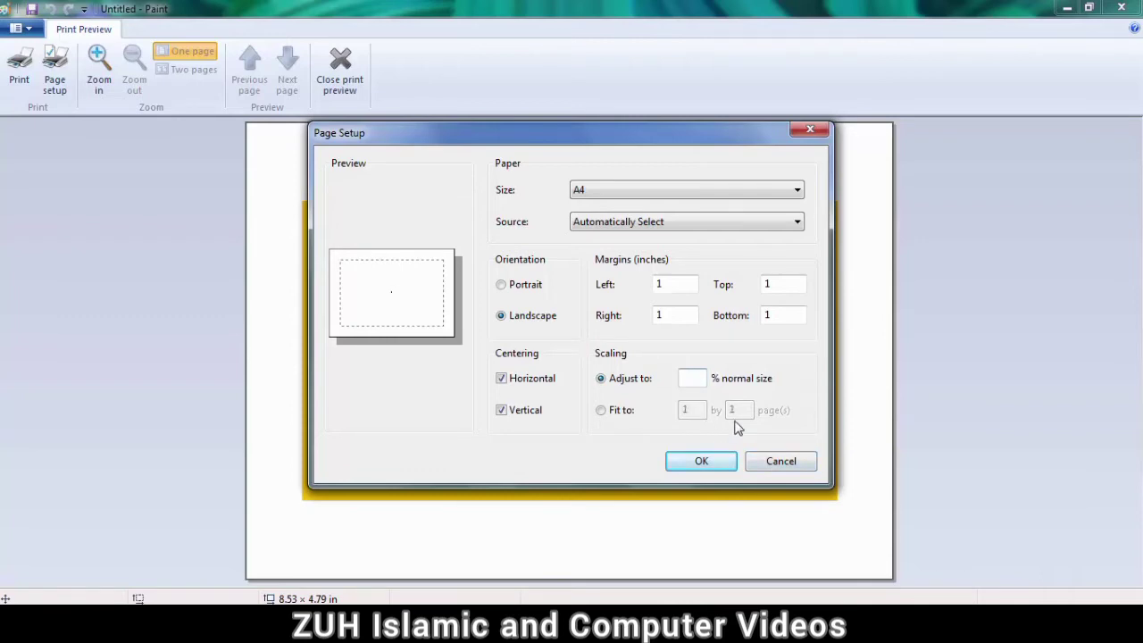
pyautogui.click(776, 466)
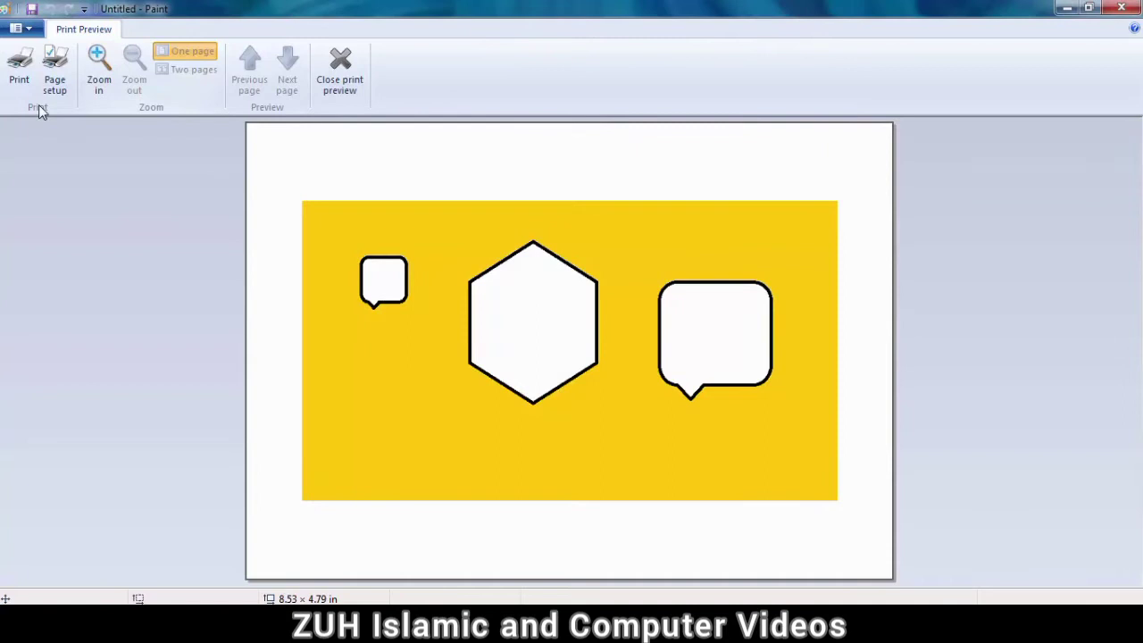
# Step: Close and reopen the print preview, and set the print scaling to fit 1 by 3 pages
pyautogui.click(339, 70)
pyautogui.click(23, 28)
pyautogui.moveTo(60, 211)
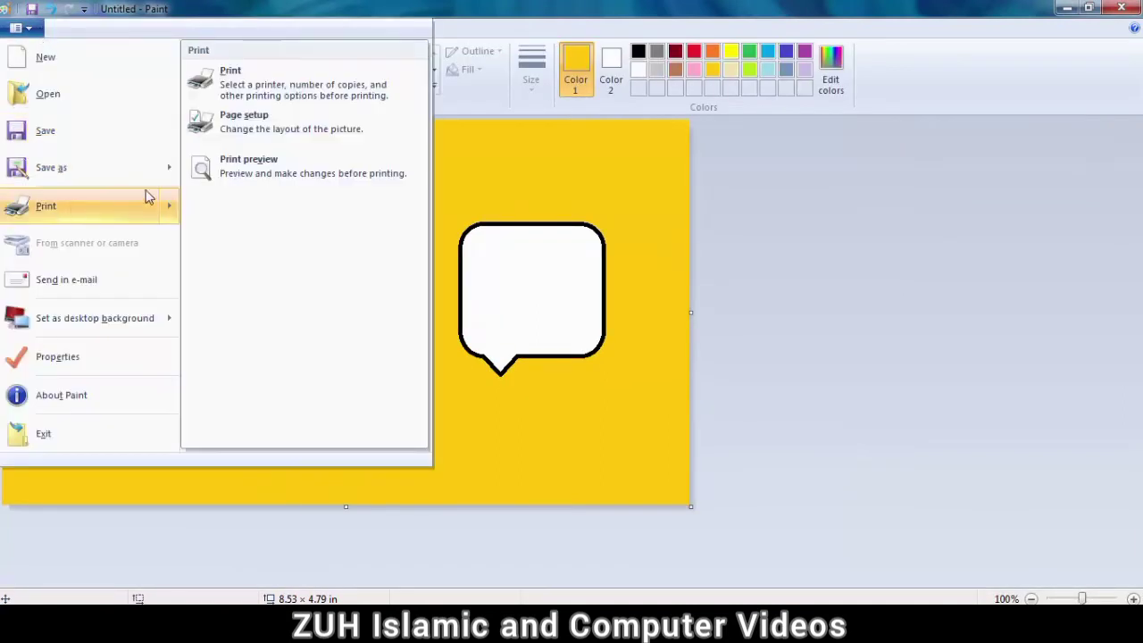
pyautogui.click(256, 179)
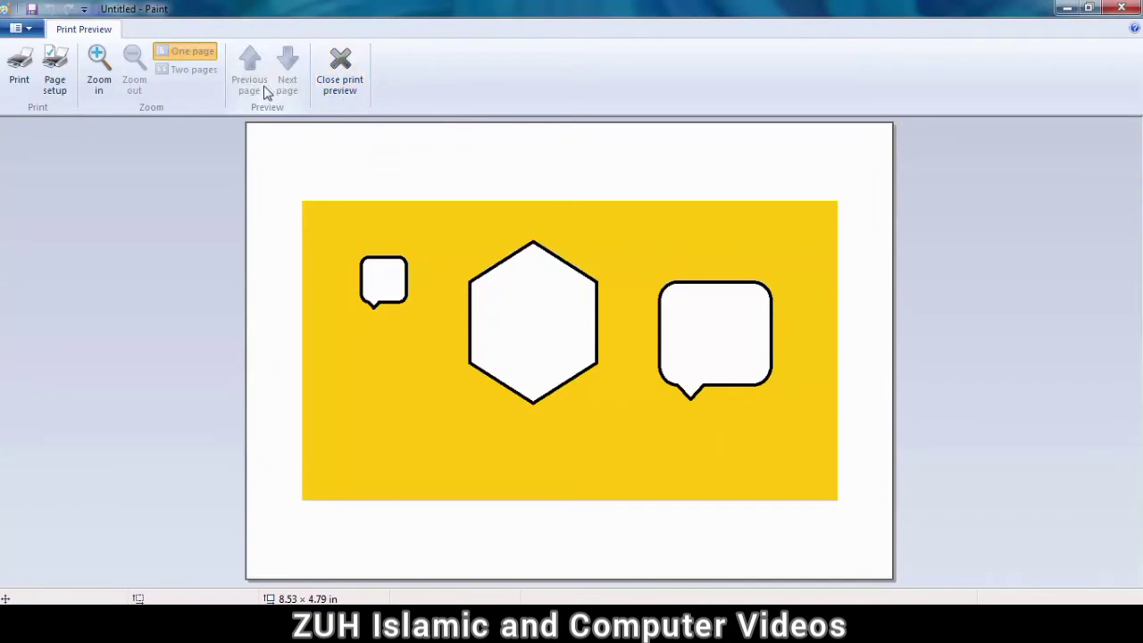
pyautogui.click(55, 78)
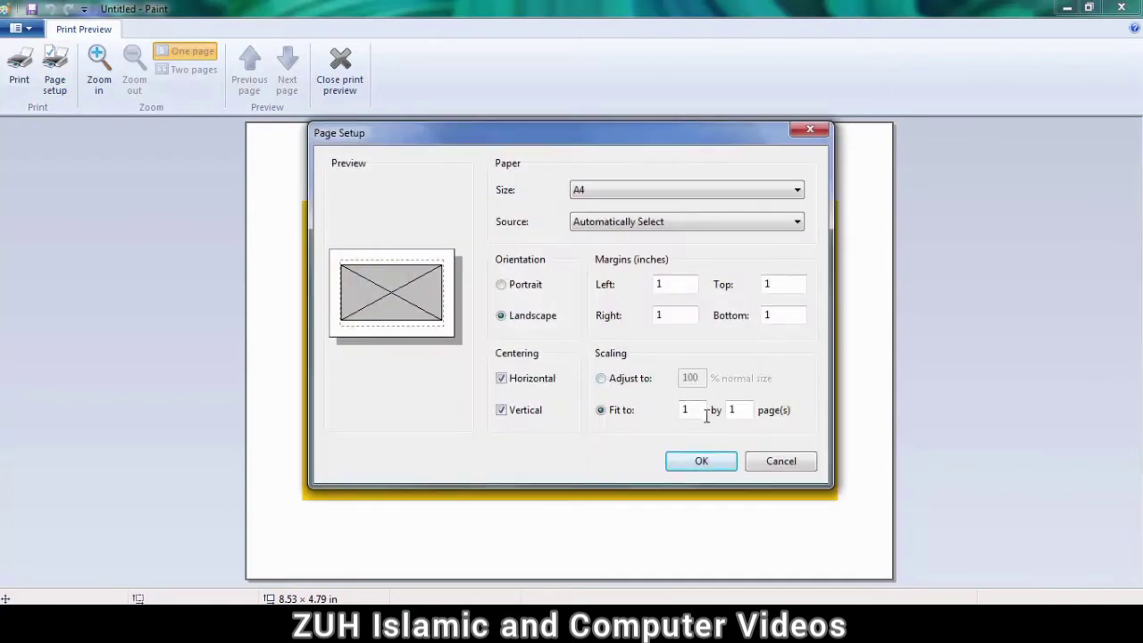
pyautogui.doubleClick(737, 410)
pyautogui.write('3')
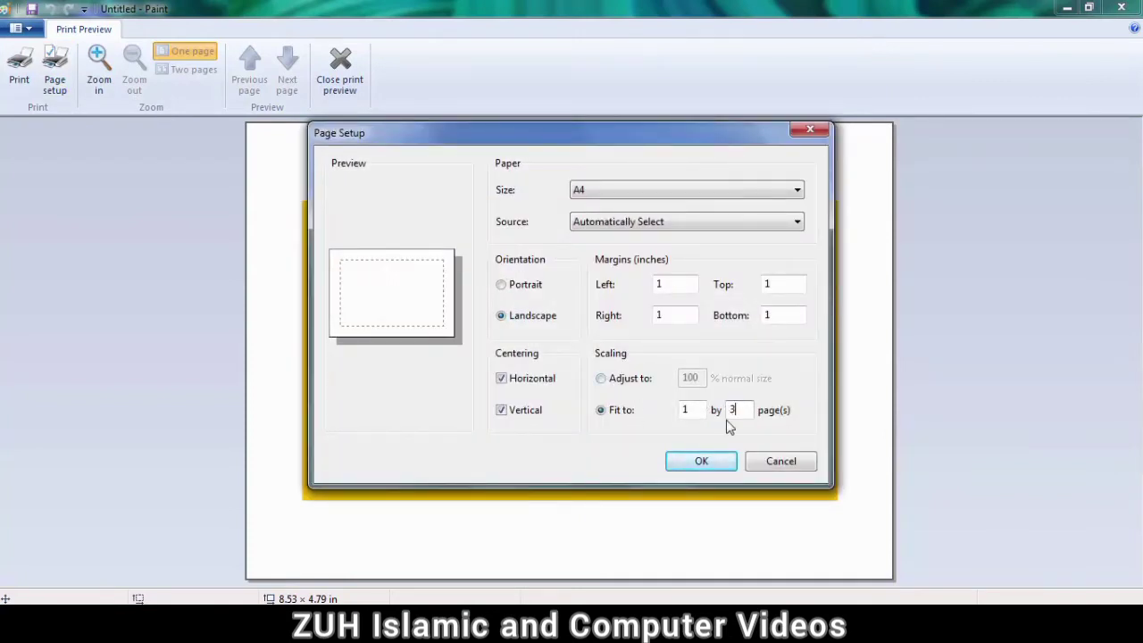
pyautogui.click(701, 461)
# Step: Page forward and back through the print preview to examine how the drawing is placed across the pages
pyautogui.click(286, 76)
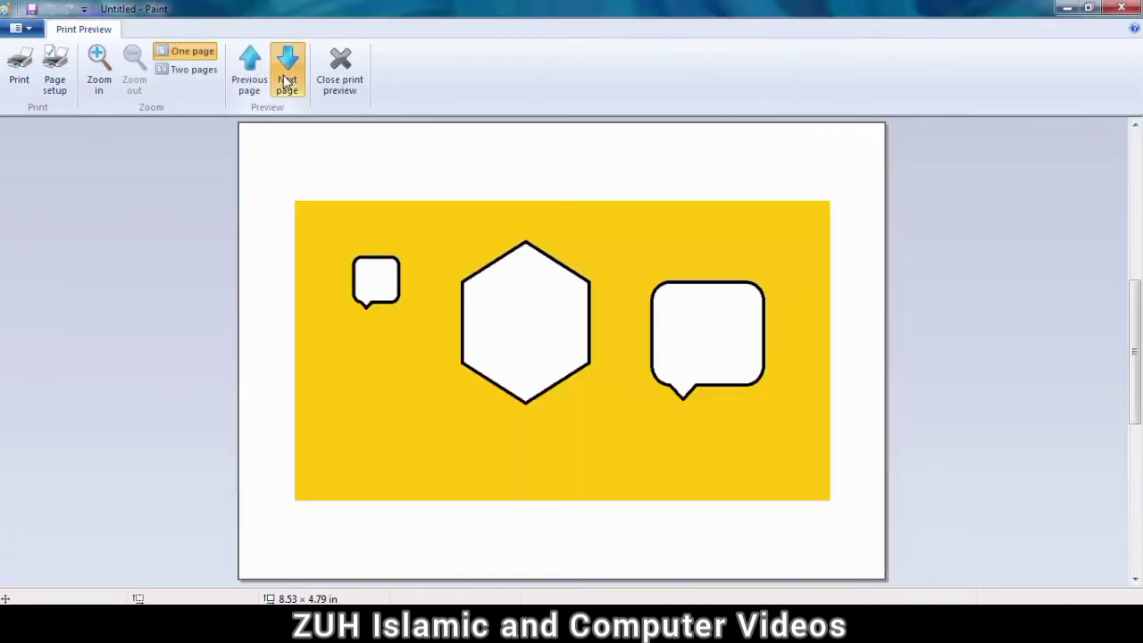
pyautogui.click(286, 81)
pyautogui.click(250, 77)
pyautogui.click(250, 77)
pyautogui.click(287, 85)
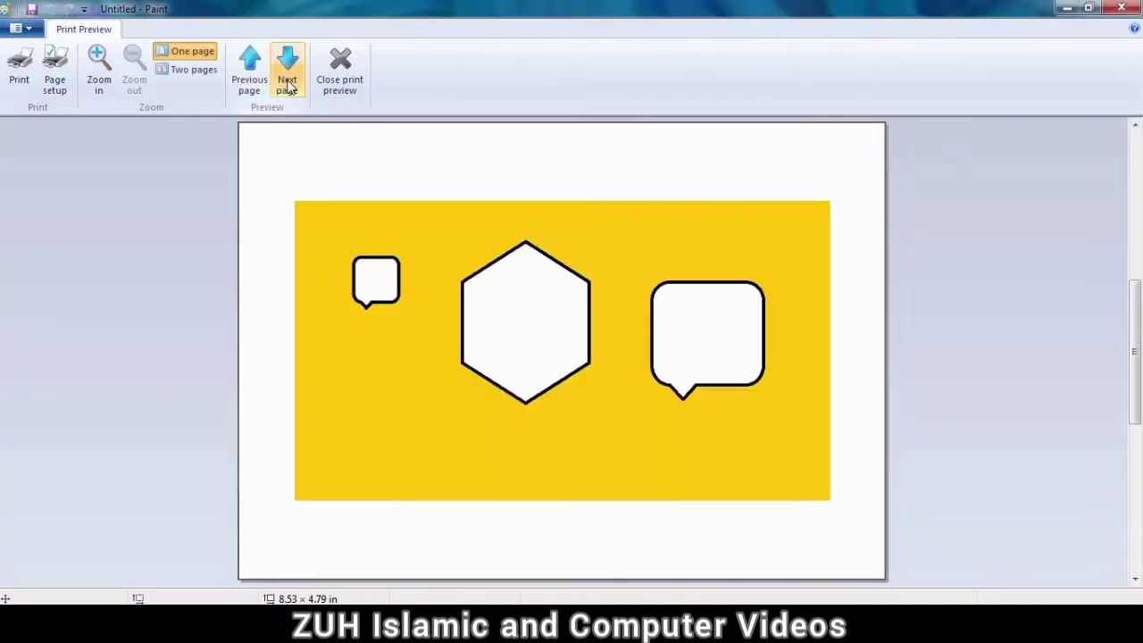
pyautogui.click(288, 85)
pyautogui.click(250, 80)
pyautogui.click(250, 80)
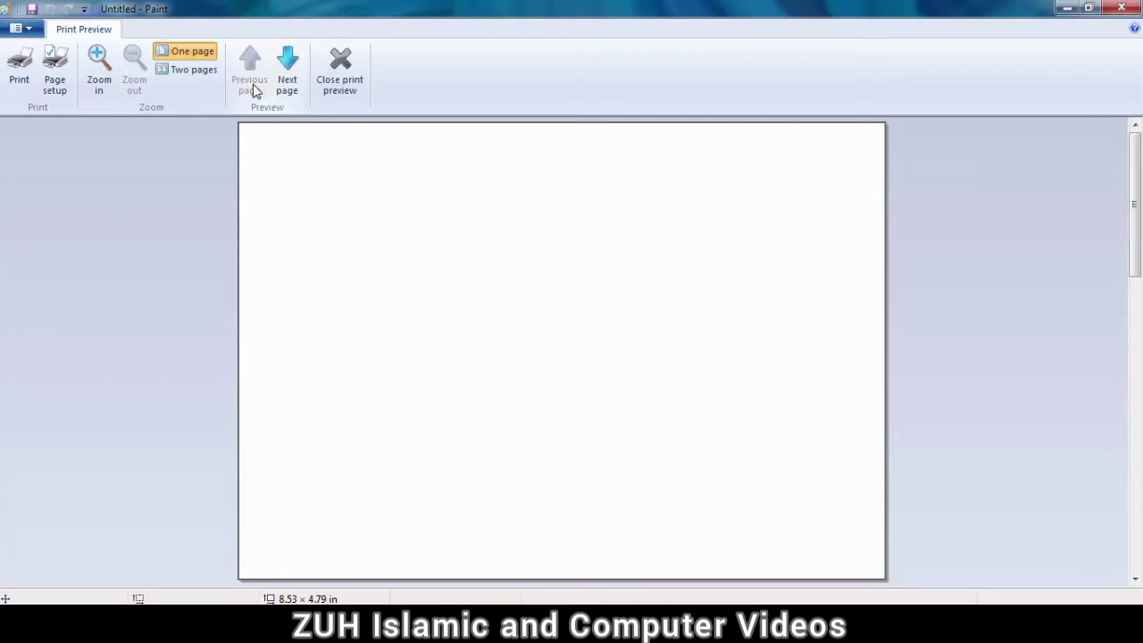
# Step: Compare the one-page and two-page views of the print preview, and try zooming in and out
pyautogui.click(184, 70)
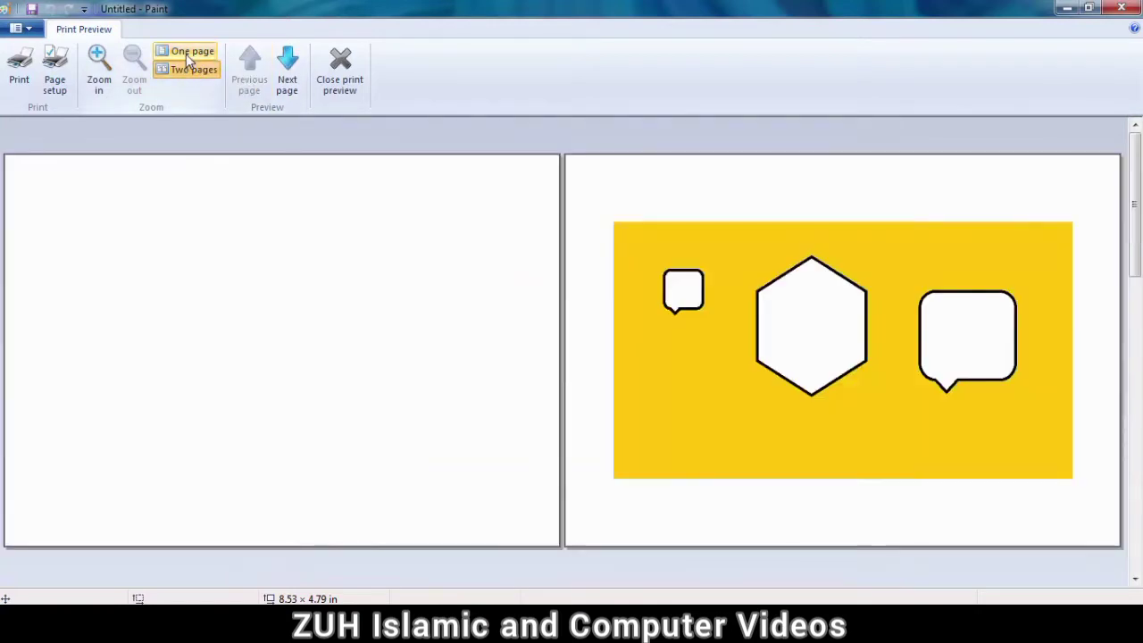
pyautogui.click(186, 54)
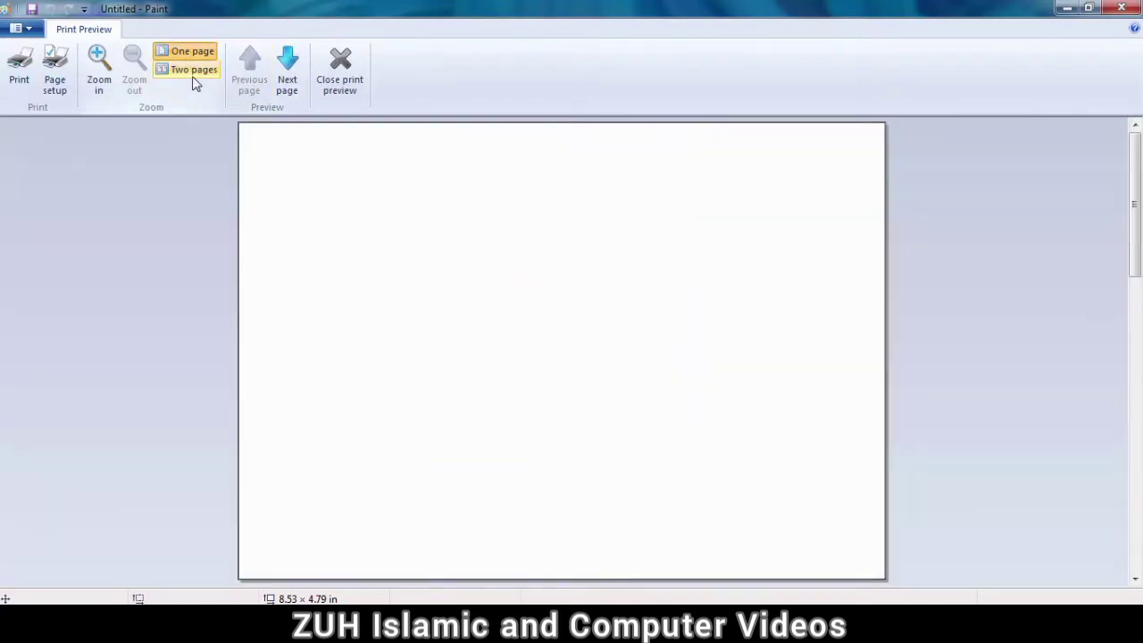
pyautogui.click(194, 71)
pyautogui.click(186, 51)
pyautogui.click(96, 76)
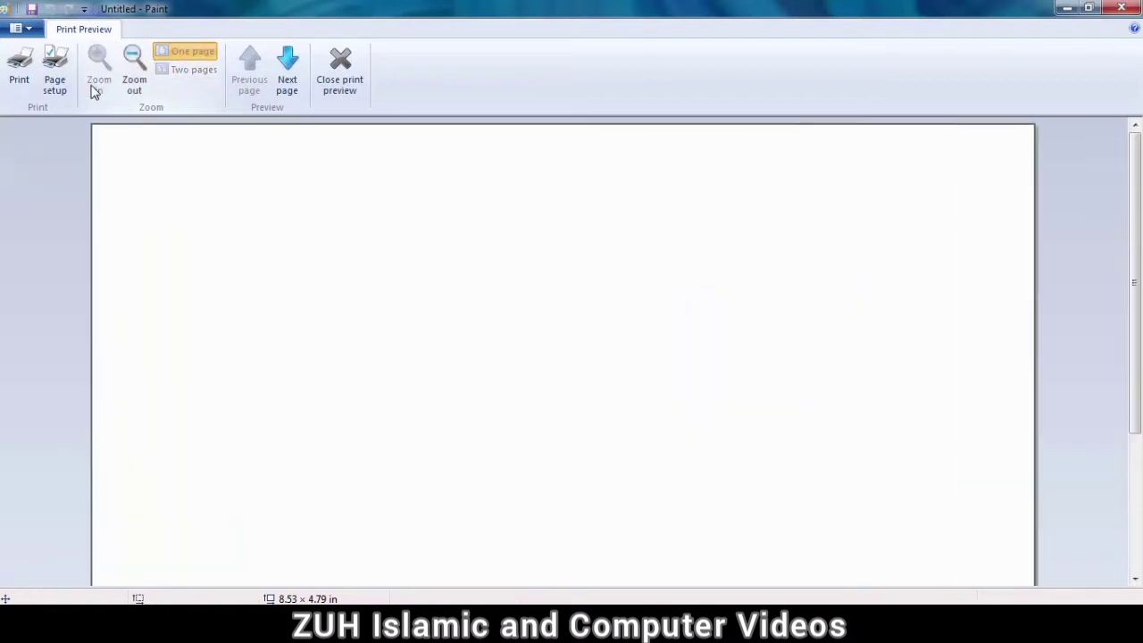
pyautogui.click(143, 83)
pyautogui.click(170, 72)
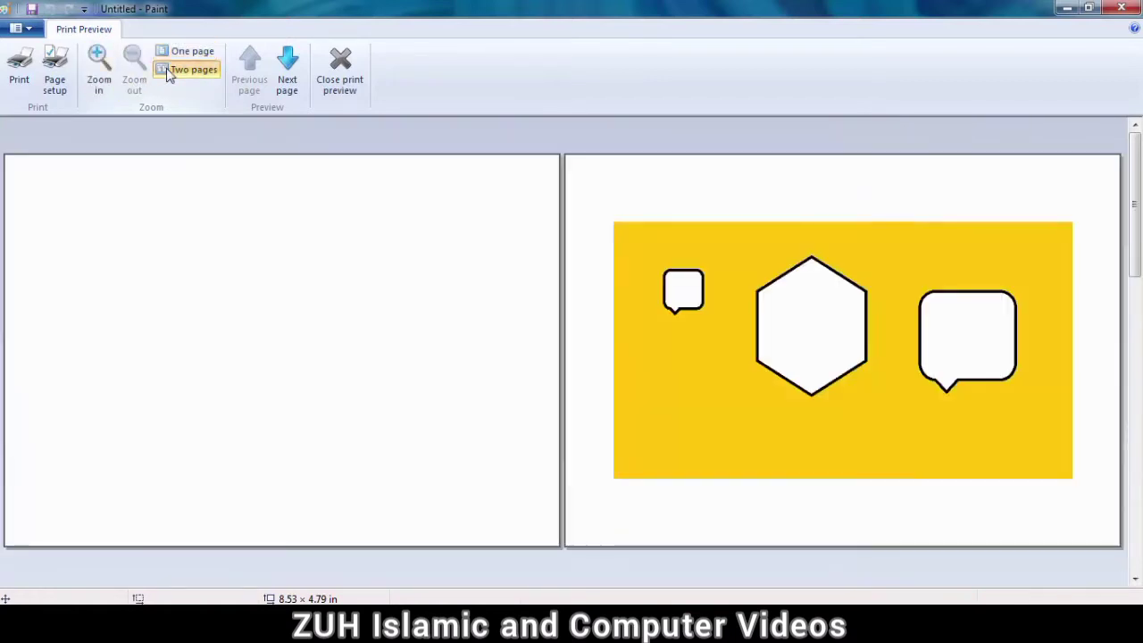
pyautogui.click(100, 79)
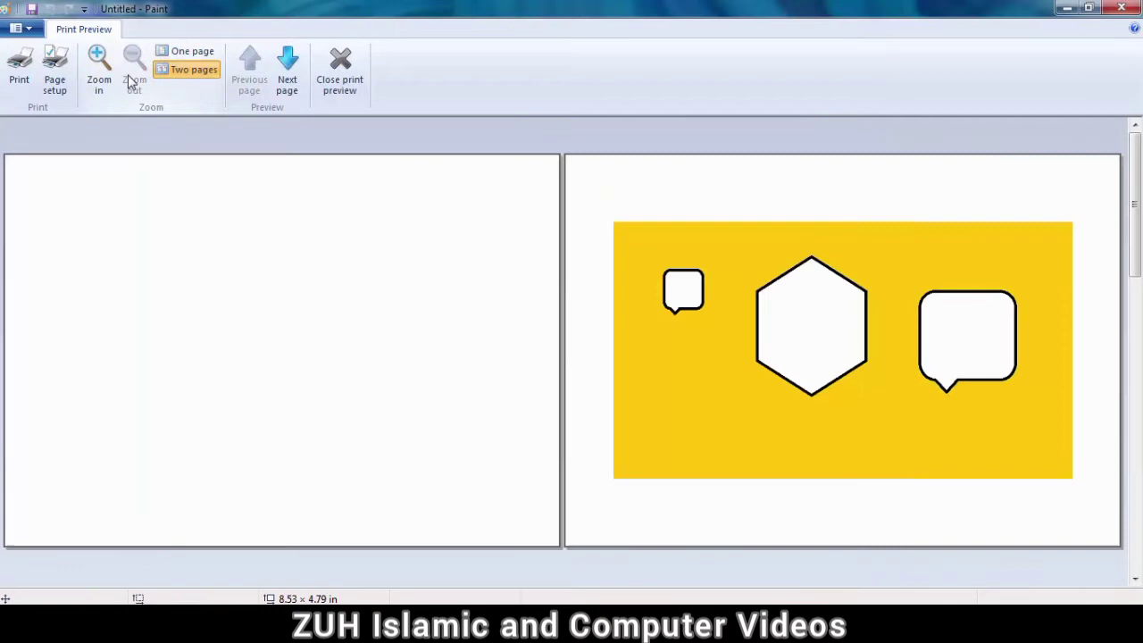
# Step: Return the page setup scaling to fit the drawing to 1 by 1 page
pyautogui.click(54, 93)
pyautogui.doubleClick(735, 409)
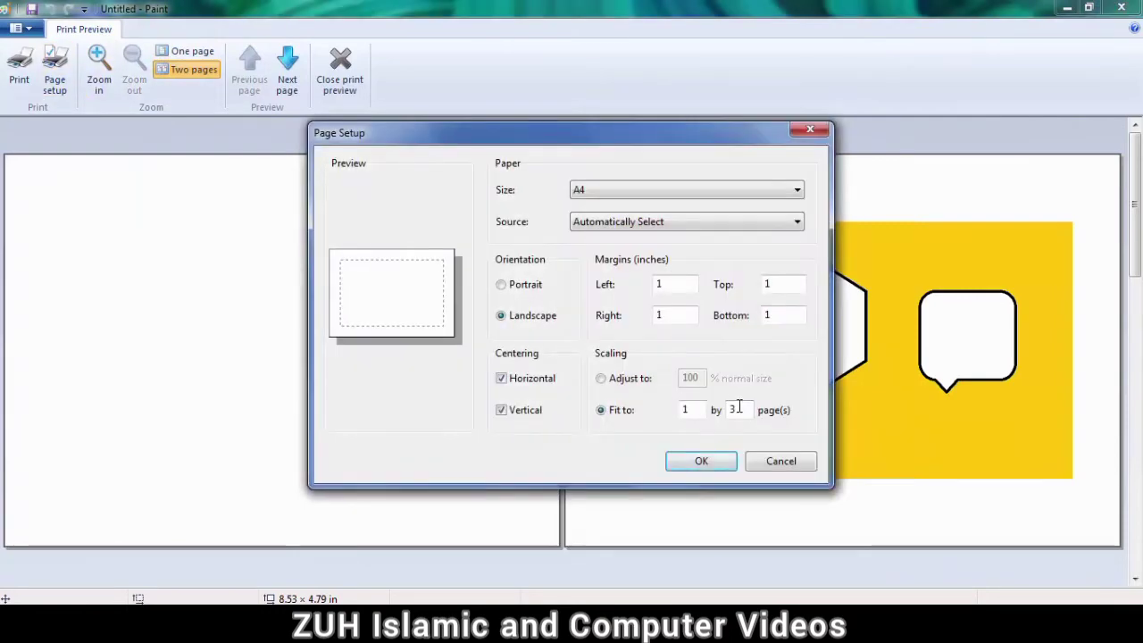
pyautogui.write('1')
pyautogui.click(700, 459)
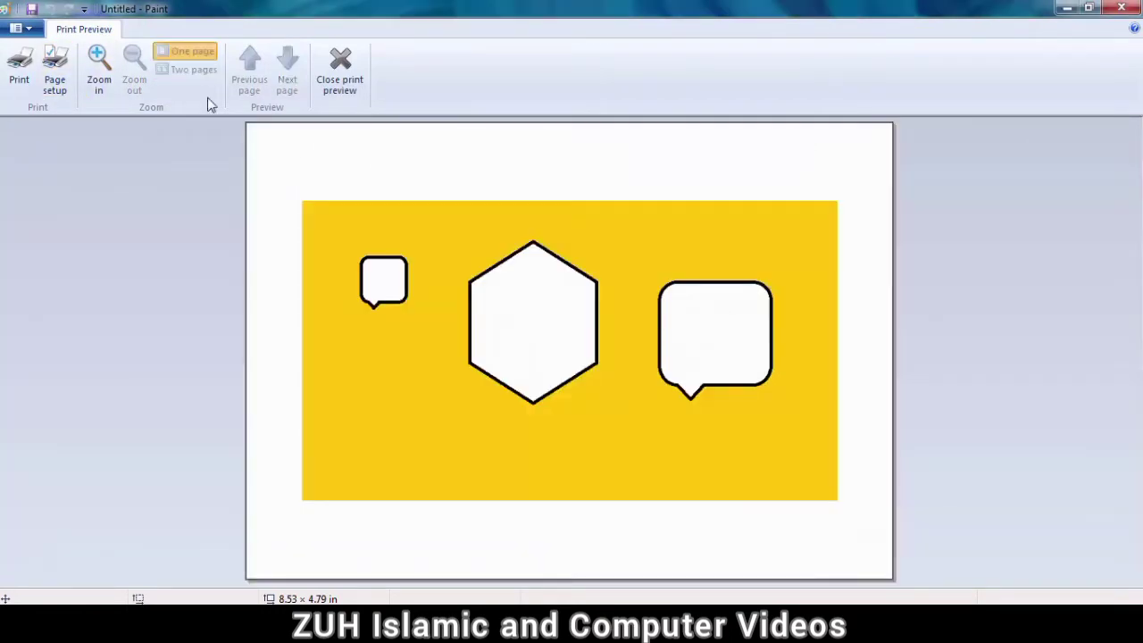
# Step: Zoom in and out on the single-page preview, and close the print preview
pyautogui.click(98, 63)
pyautogui.click(134, 85)
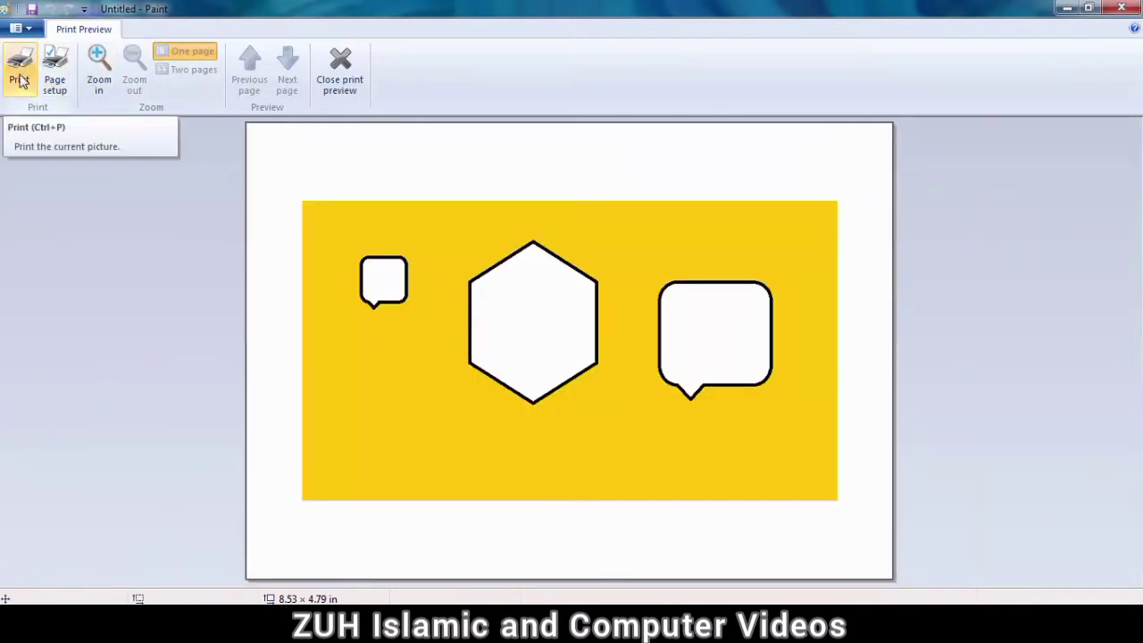
pyautogui.click(353, 69)
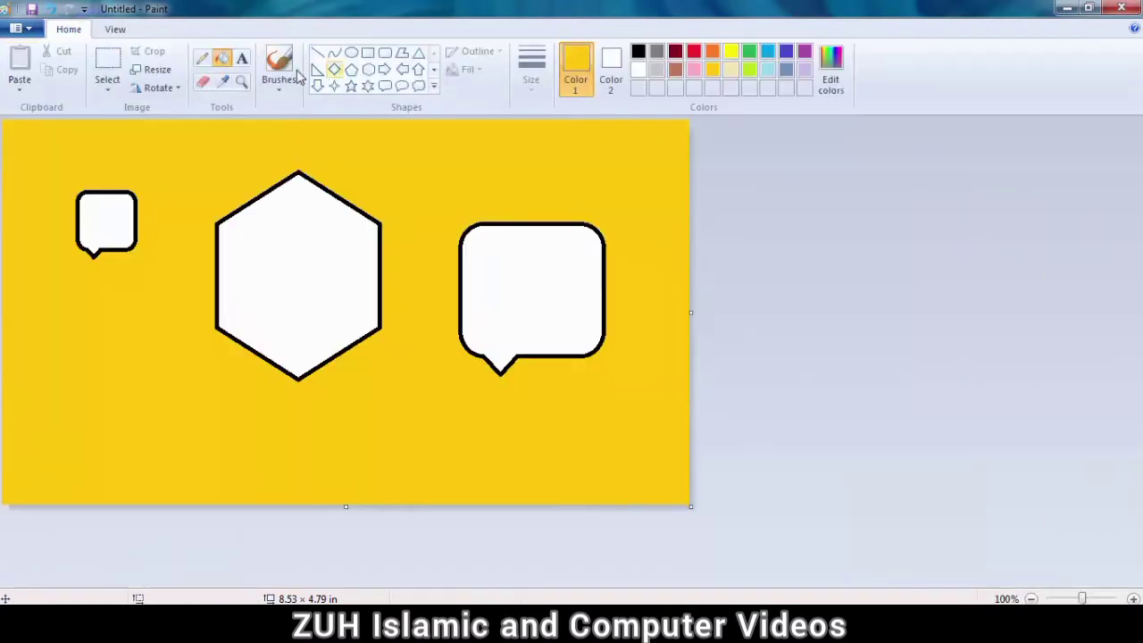
# Step: Open the print settings, browse the available printers, and choose the ZUH Islamic and Computer Videos printer
pyautogui.click(16, 28)
pyautogui.moveTo(74, 207)
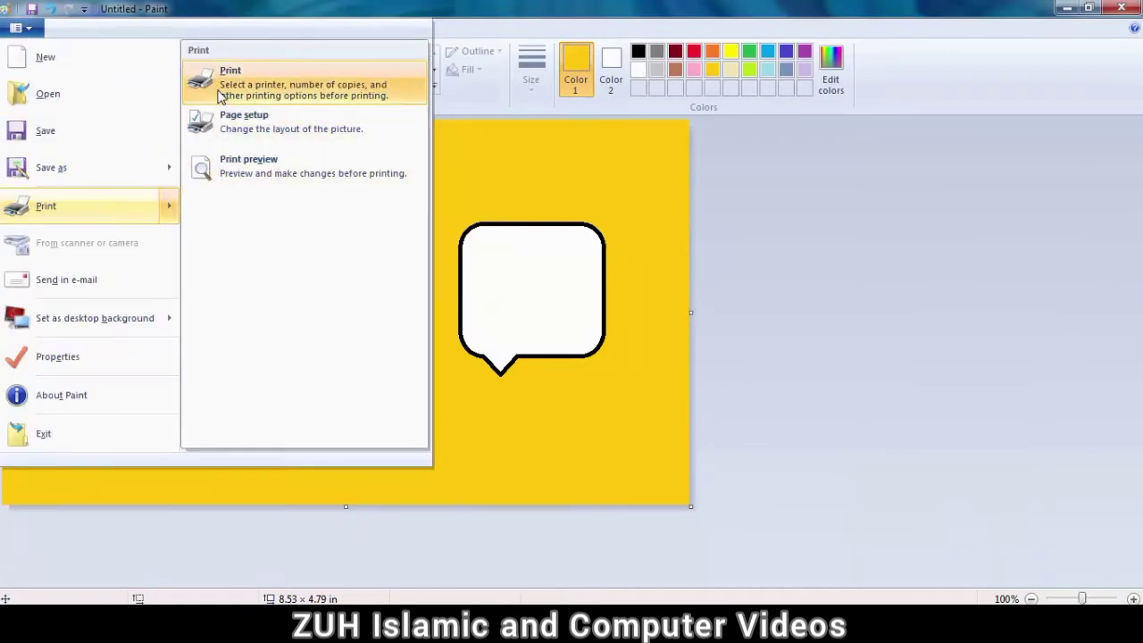
pyautogui.click(221, 96)
pyautogui.moveTo(224, 31); pyautogui.dragTo(582, 116)
pyautogui.click(449, 175)
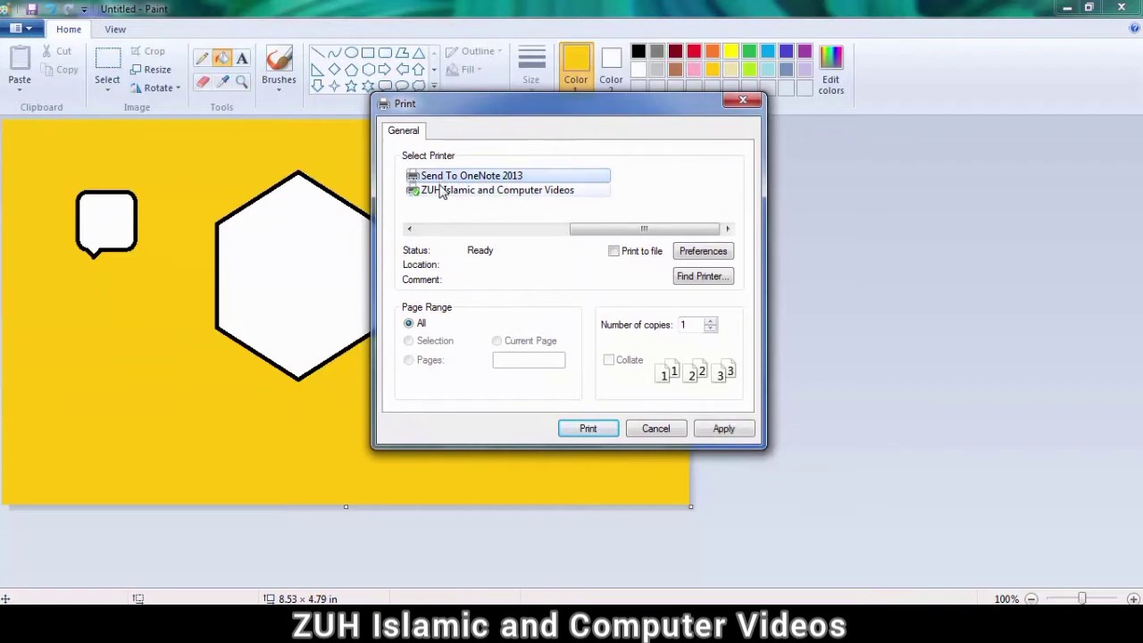
pyautogui.moveTo(594, 234); pyautogui.dragTo(437, 233)
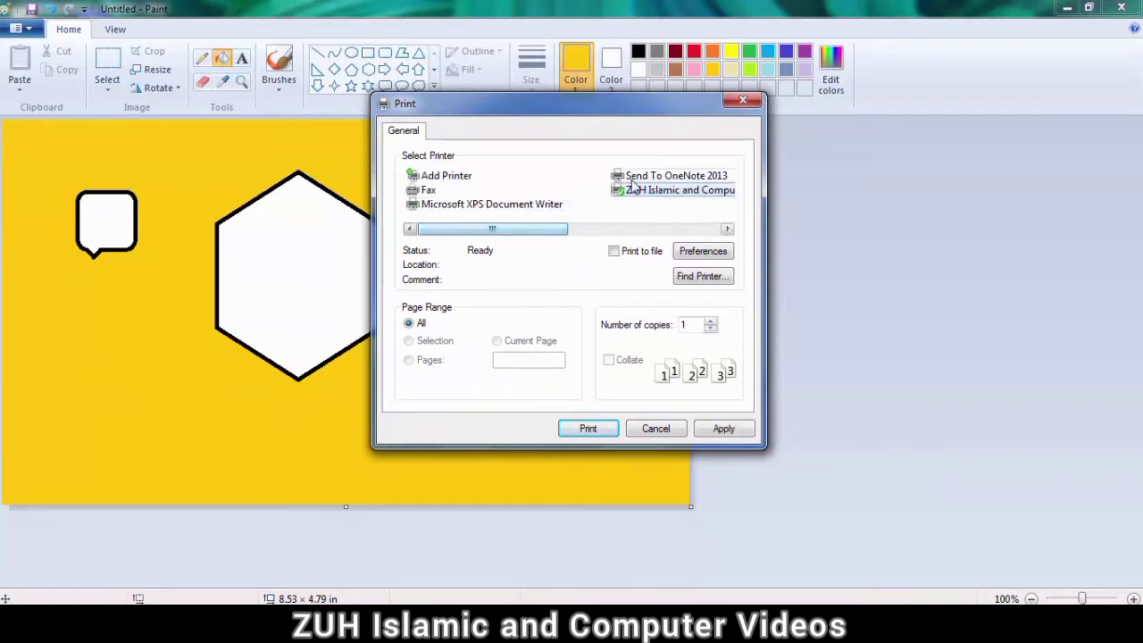
pyautogui.click(492, 205)
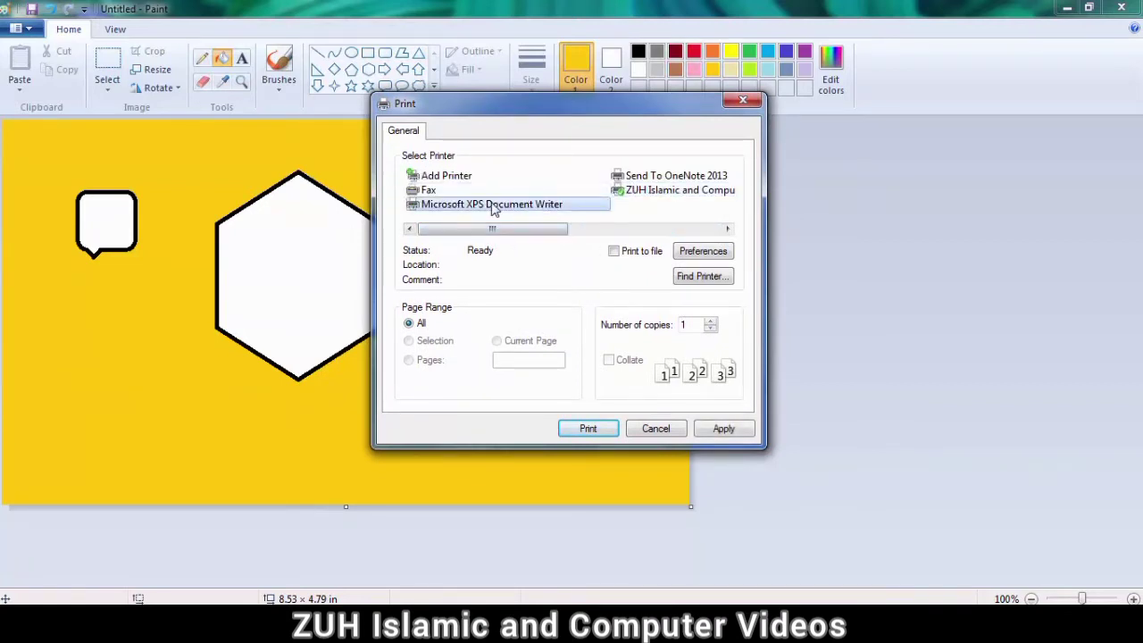
pyautogui.click(645, 191)
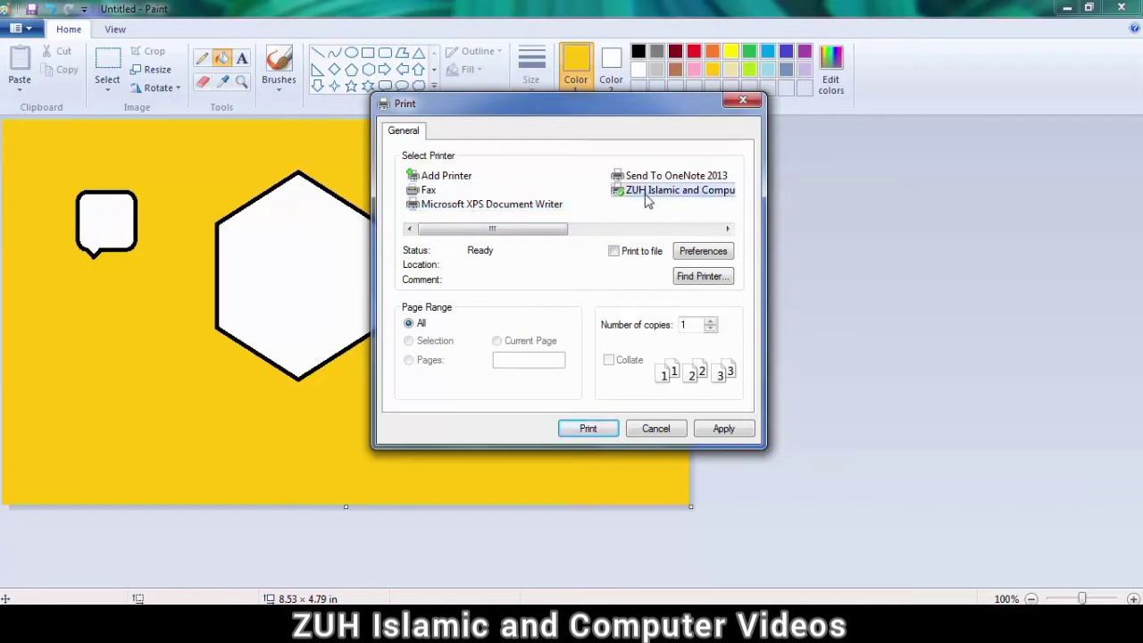
# Step: Set the number of copies to 3 and turn on collation
pyautogui.click(711, 321)
pyautogui.click(710, 321)
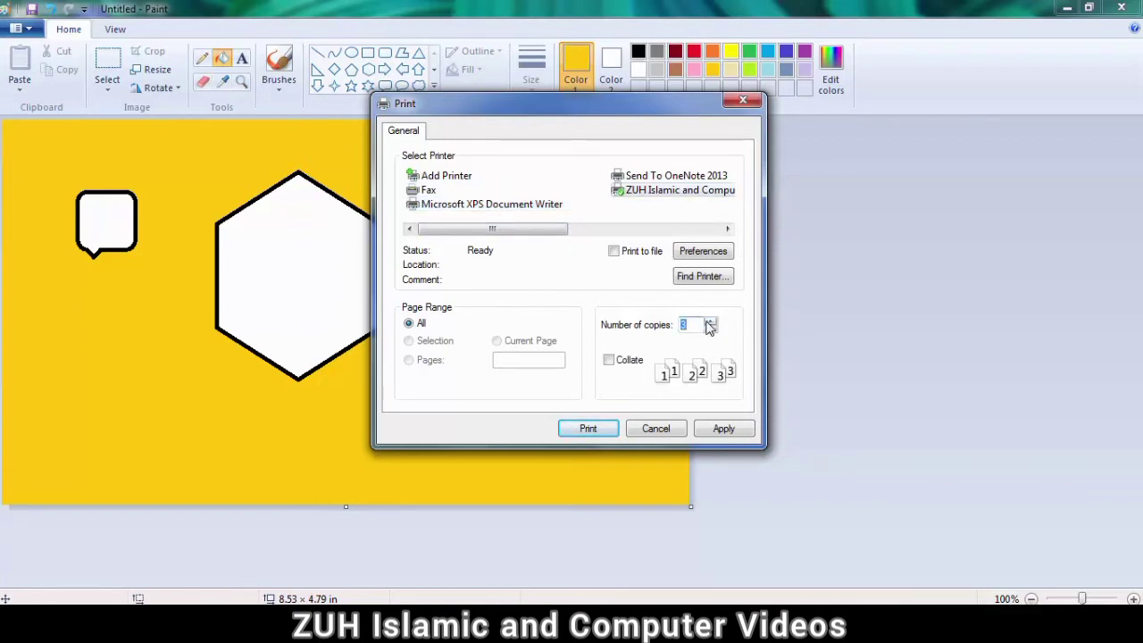
pyautogui.click(700, 324)
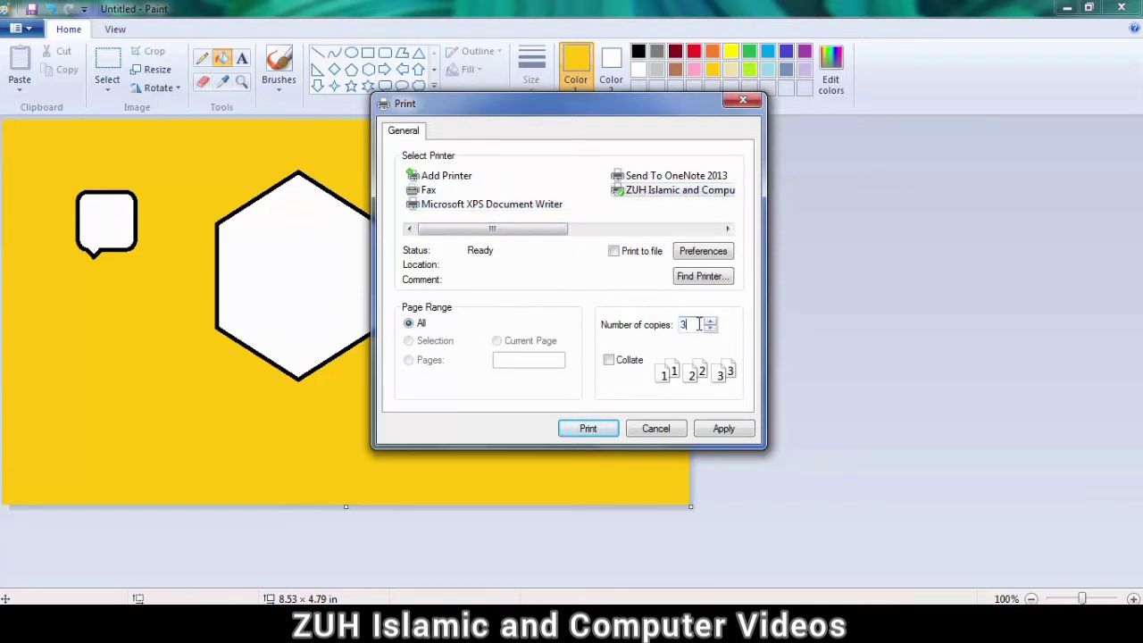
pyautogui.click(621, 364)
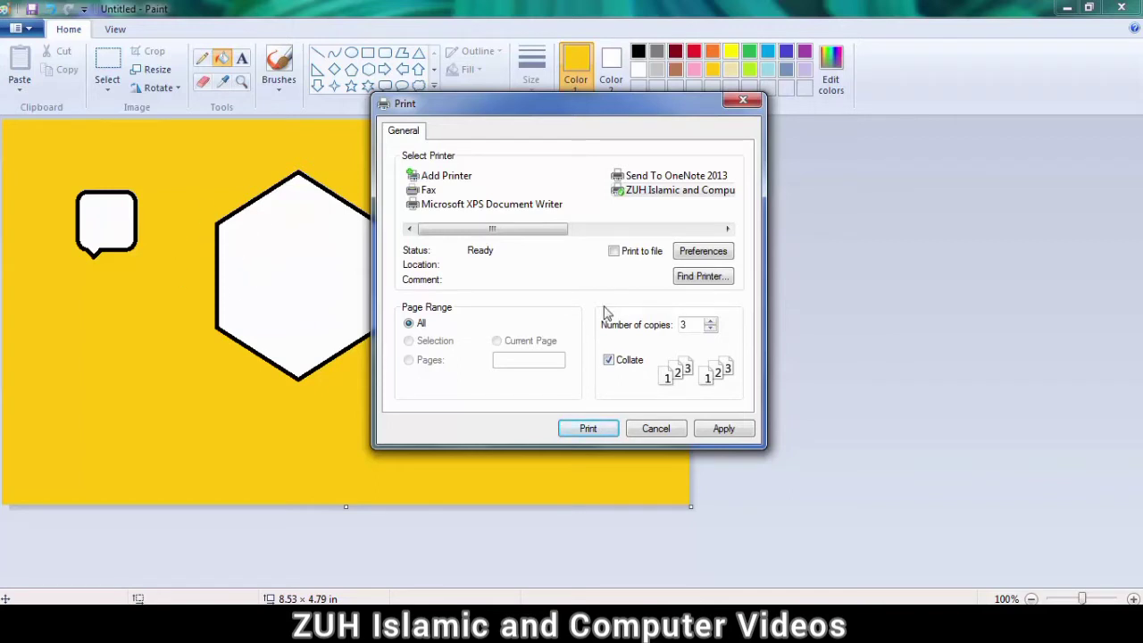
# Step: Request 5 uncollated copies, and switch the printer to Microsoft XPS Document Writer
pyautogui.doubleClick(695, 324)
pyautogui.click(622, 369)
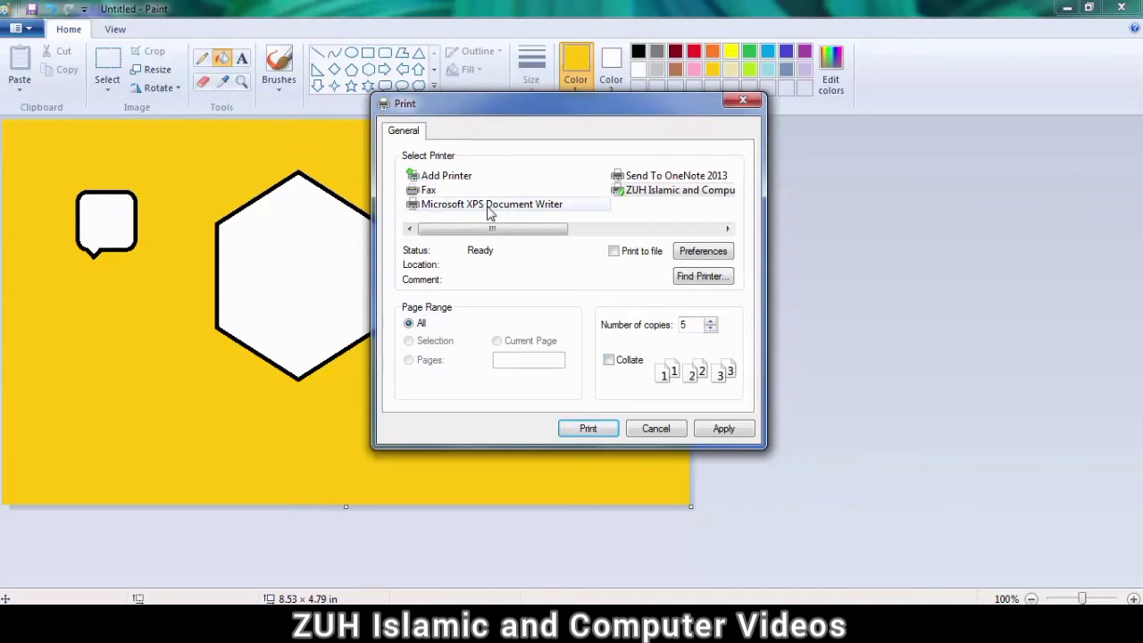
pyautogui.click(461, 206)
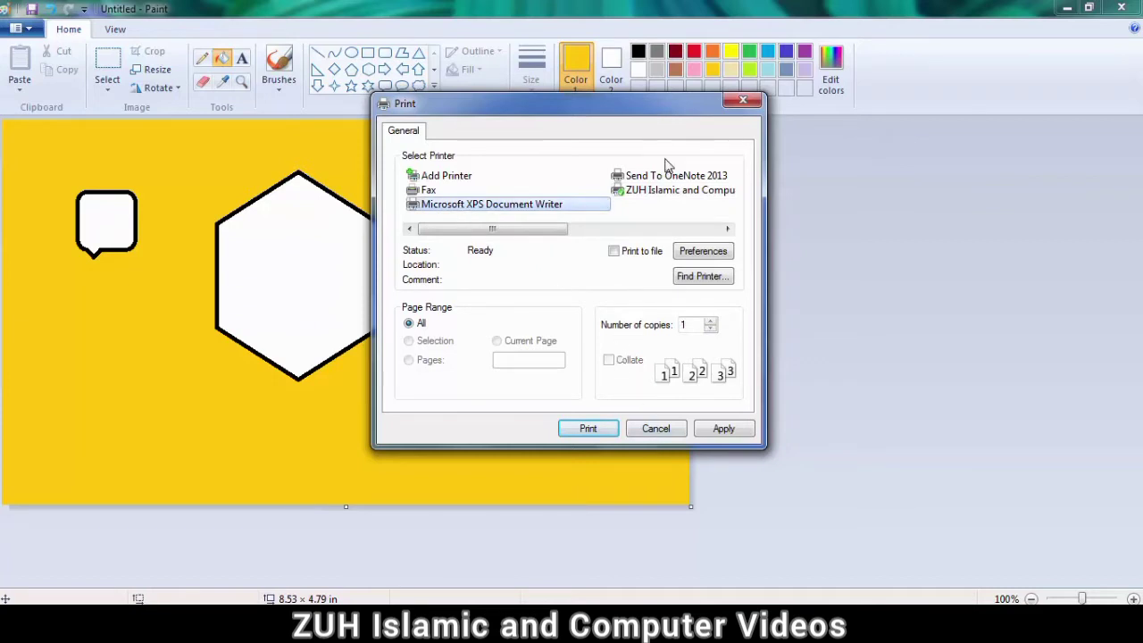
# Step: Switch between the ZUH Islamic and Computer Videos printer and Microsoft XPS Document Writer, cancel printing, and show the print commands again
pyautogui.click(653, 191)
pyautogui.click(487, 208)
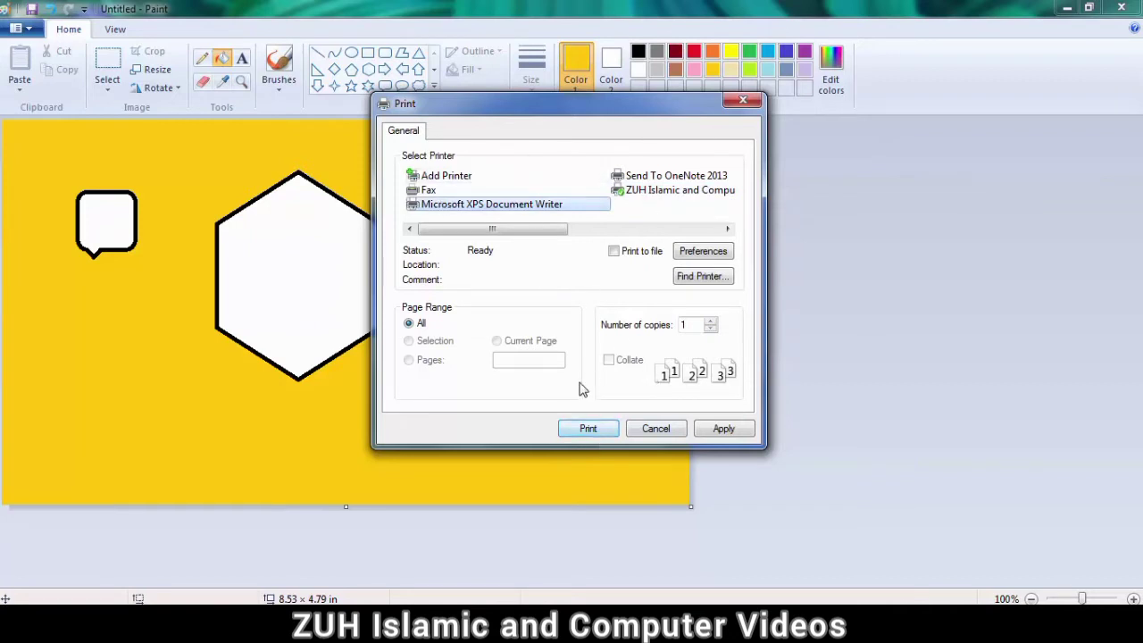
pyautogui.click(652, 429)
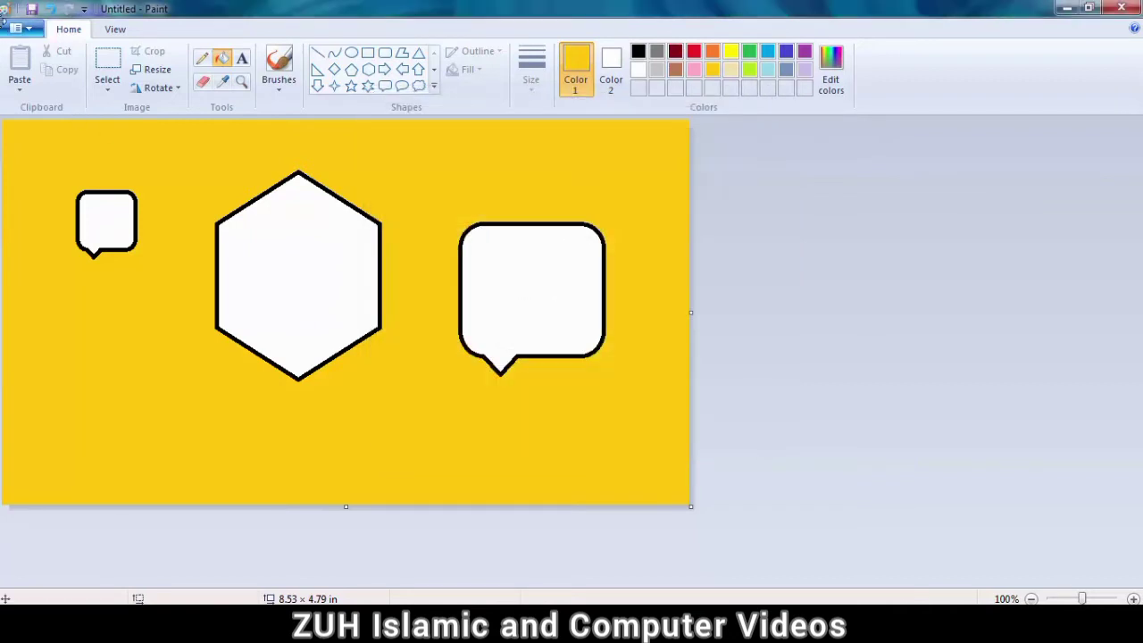
pyautogui.click(18, 28)
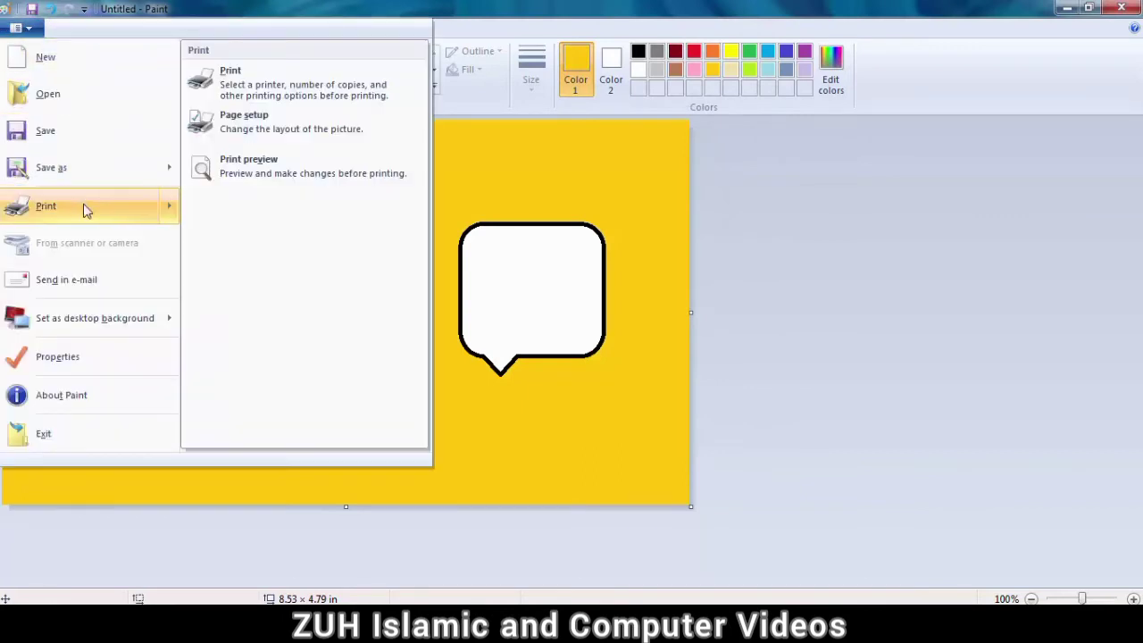
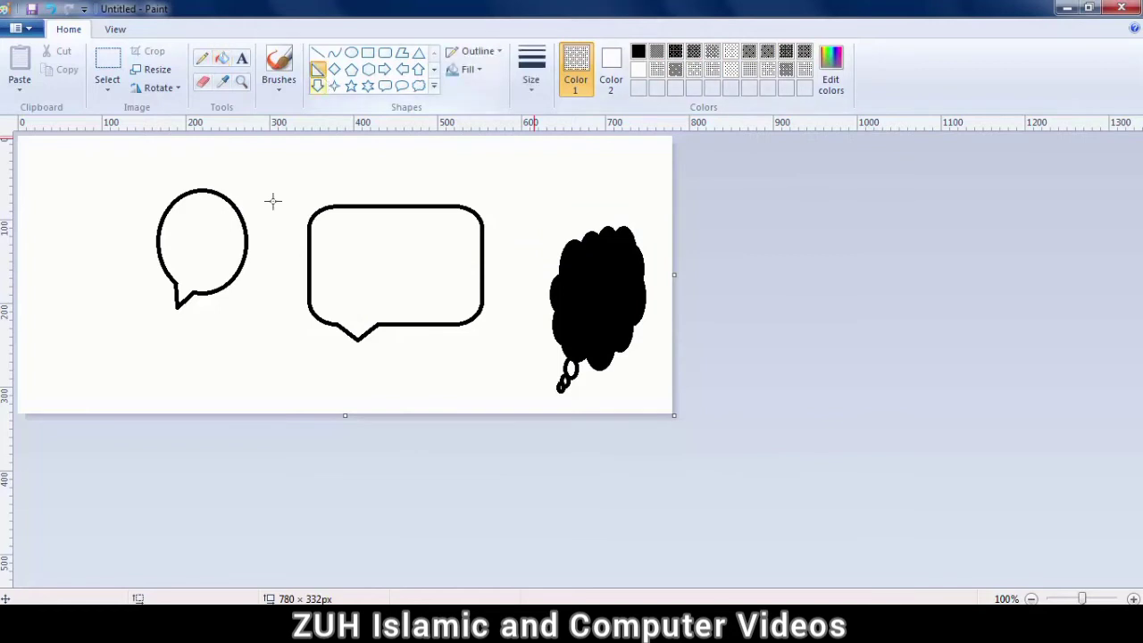
# Step: Draw an oval callout about 190 px wide and a pentagon about 110 px wide beside it on the blank canvas
pyautogui.moveTo(200, 209); pyautogui.dragTo(375, 352)
pyautogui.moveTo(273, 324); pyautogui.dragTo(274, 272)
pyautogui.click(398, 258)
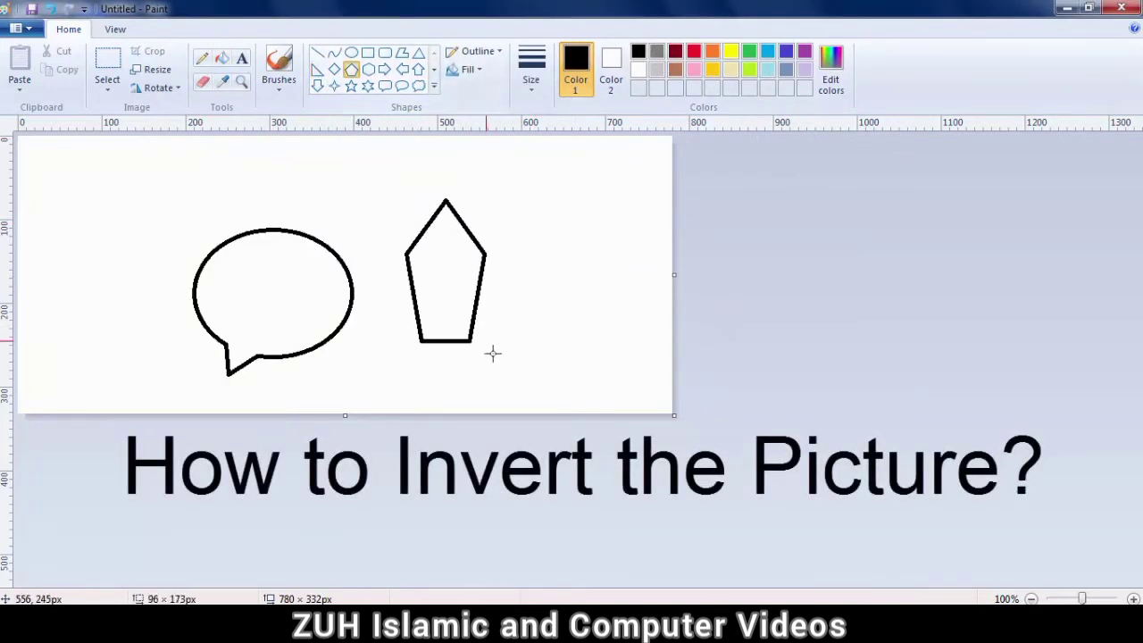
pyautogui.moveTo(493, 353); pyautogui.dragTo(497, 356)
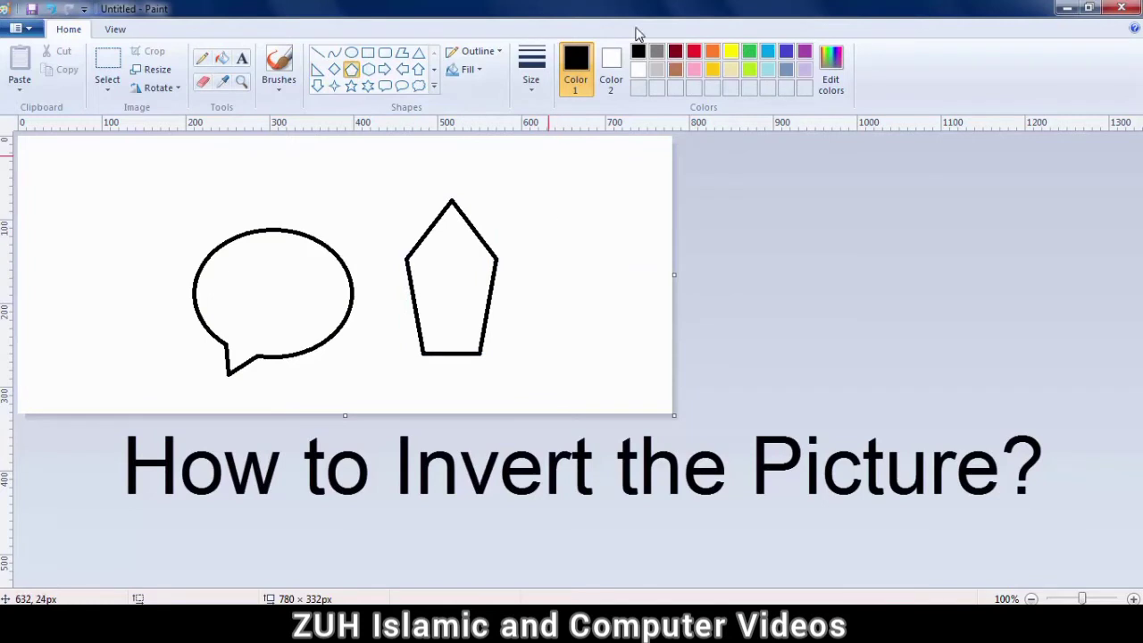
# Step: Fill the pentagon with brown and invert the colors of the whole picture
pyautogui.click(675, 70)
pyautogui.click(221, 58)
pyautogui.click(429, 261)
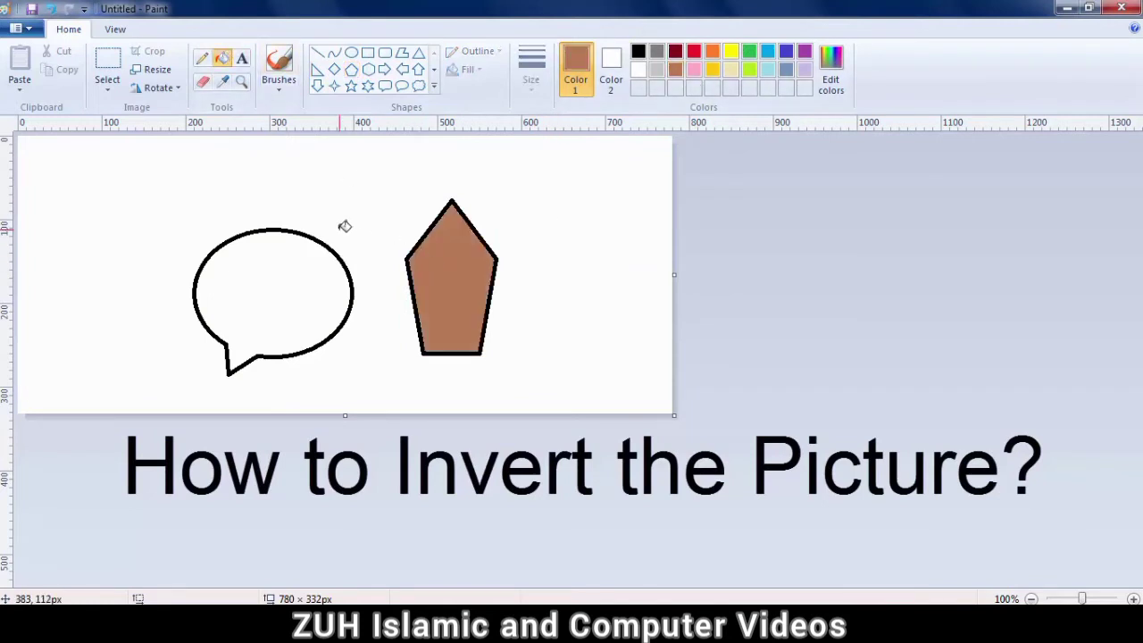
pyautogui.hotkey('ctrl', 'shift', 'i')
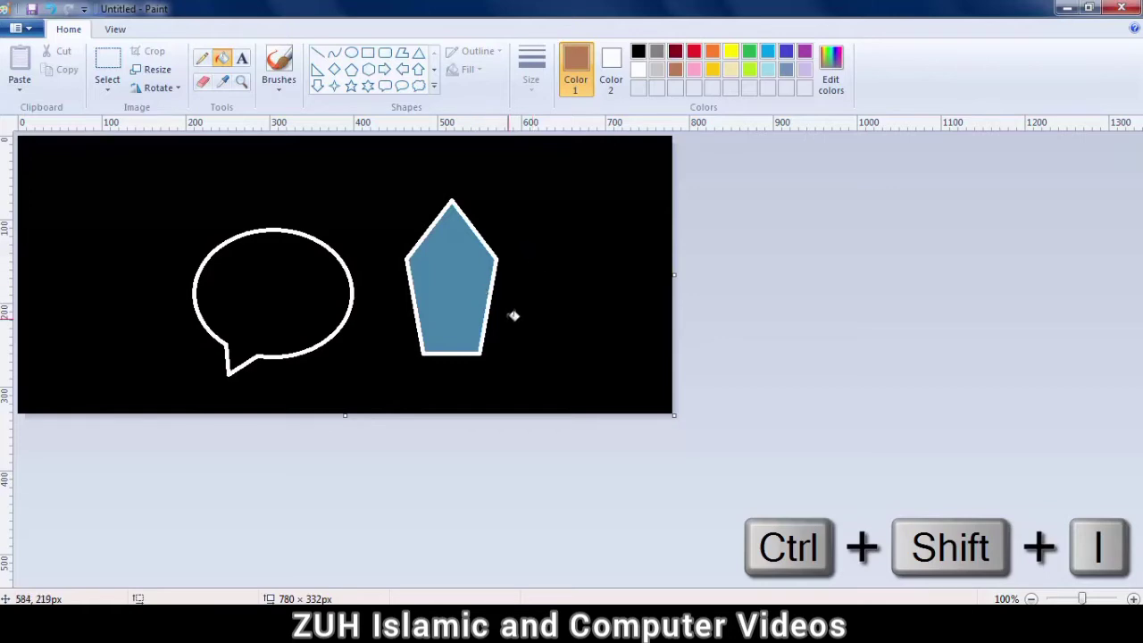
# Step: Discard the inverted drawing, open Tulips.jpg from Sample Pictures, and invert the photo's colors
pyautogui.hotkey('alt', 'F4')
pyautogui.press('Return')
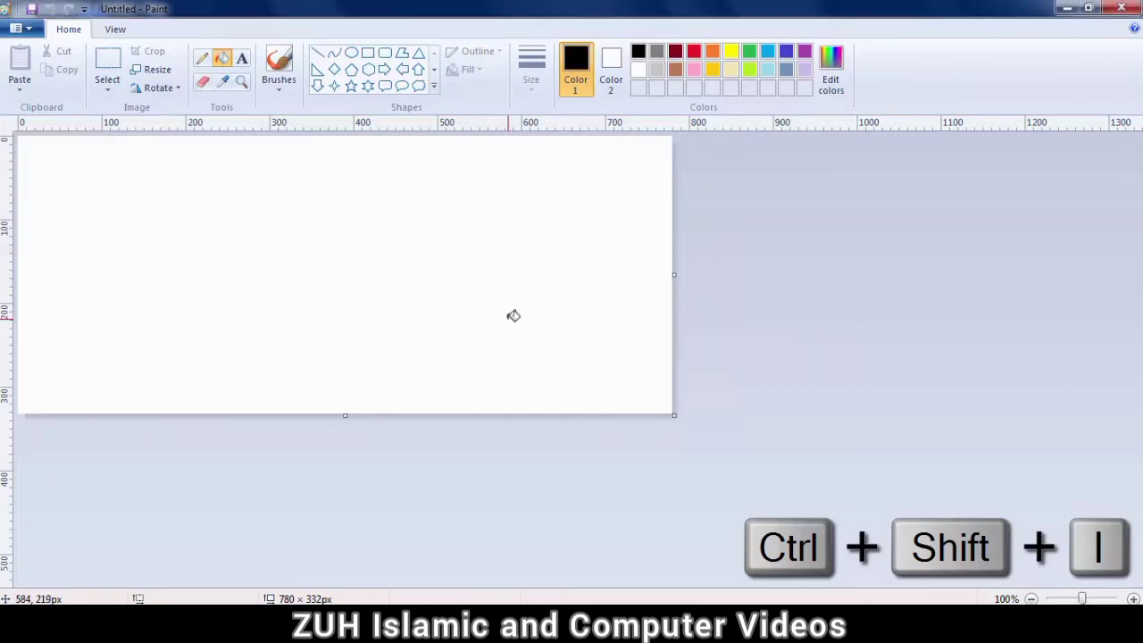
pyautogui.hotkey('ctrl', 'o')
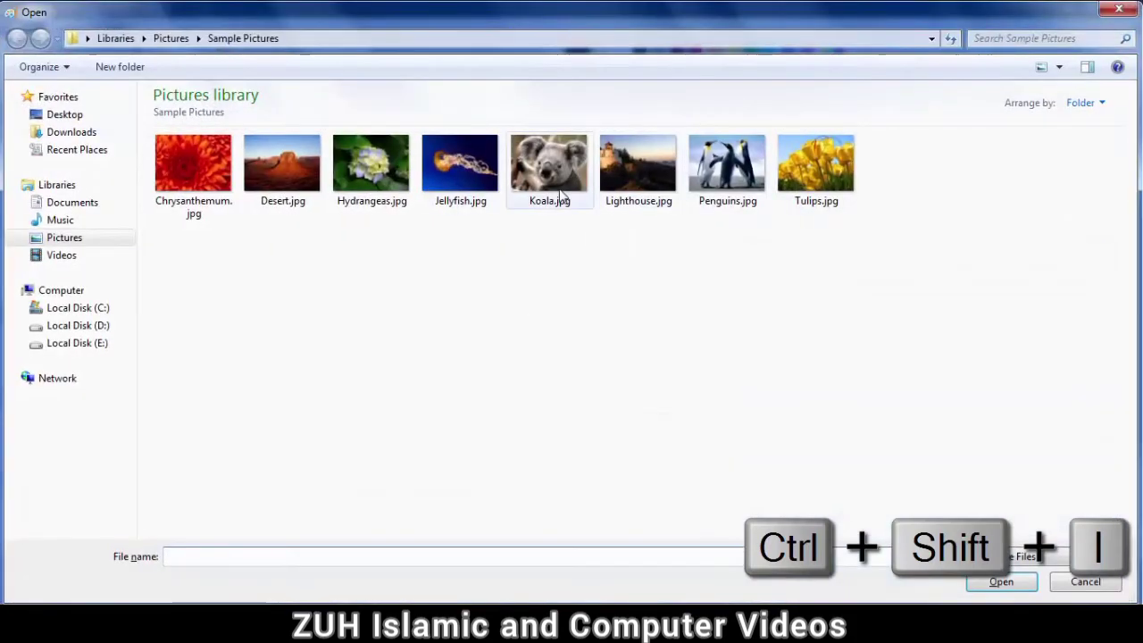
pyautogui.doubleClick(816, 165)
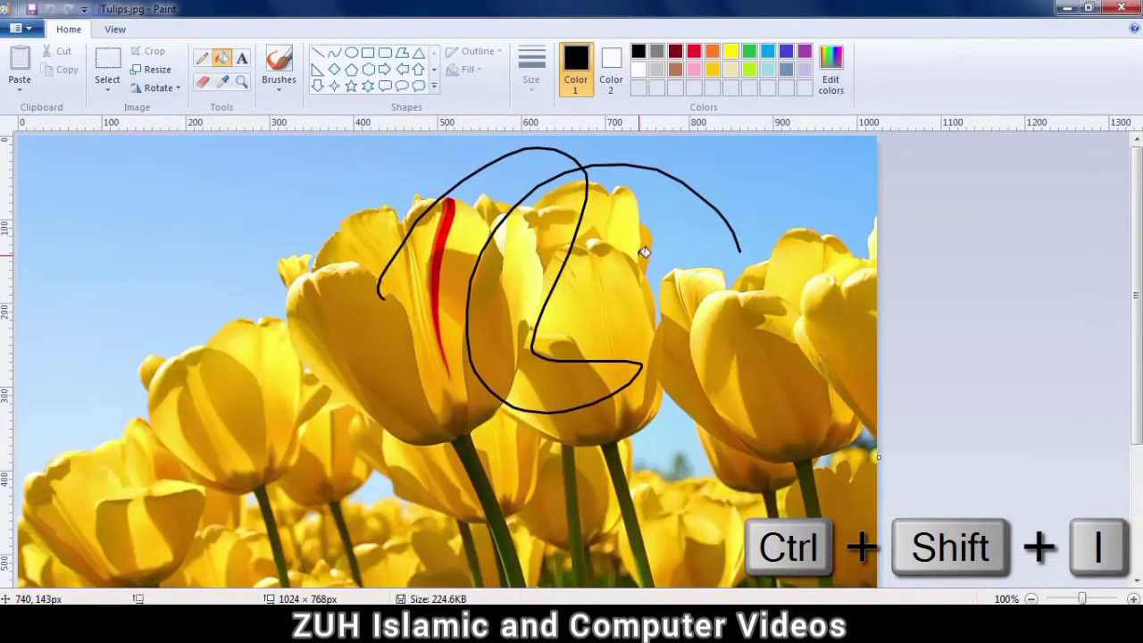
pyautogui.hotkey('ctrl', 'shift', 'i')
pyautogui.scroll(-1, 634, 251)
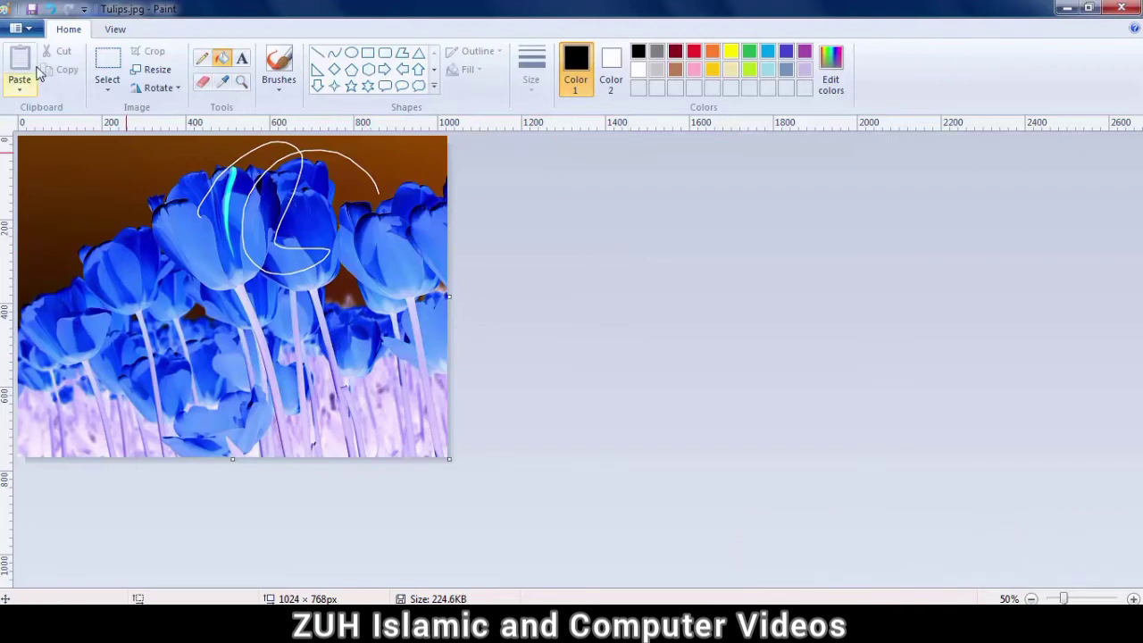
# Step: Examine the tulip photo's file attributes, units and dimensions in Image Properties, and close the dialog without changes
pyautogui.click(16, 28)
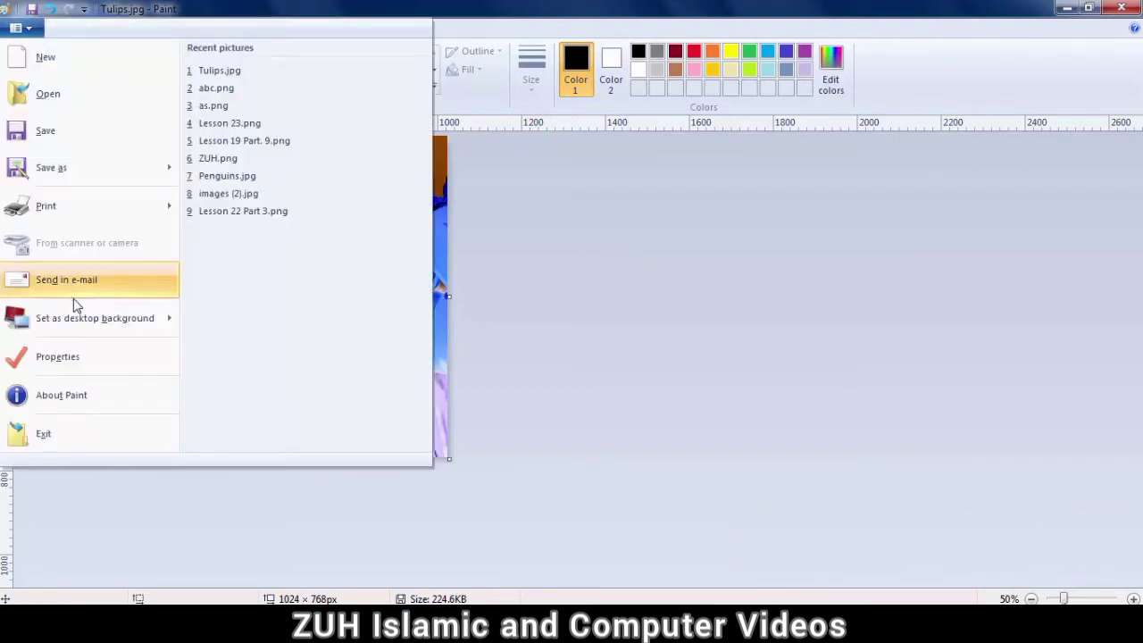
pyautogui.click(74, 362)
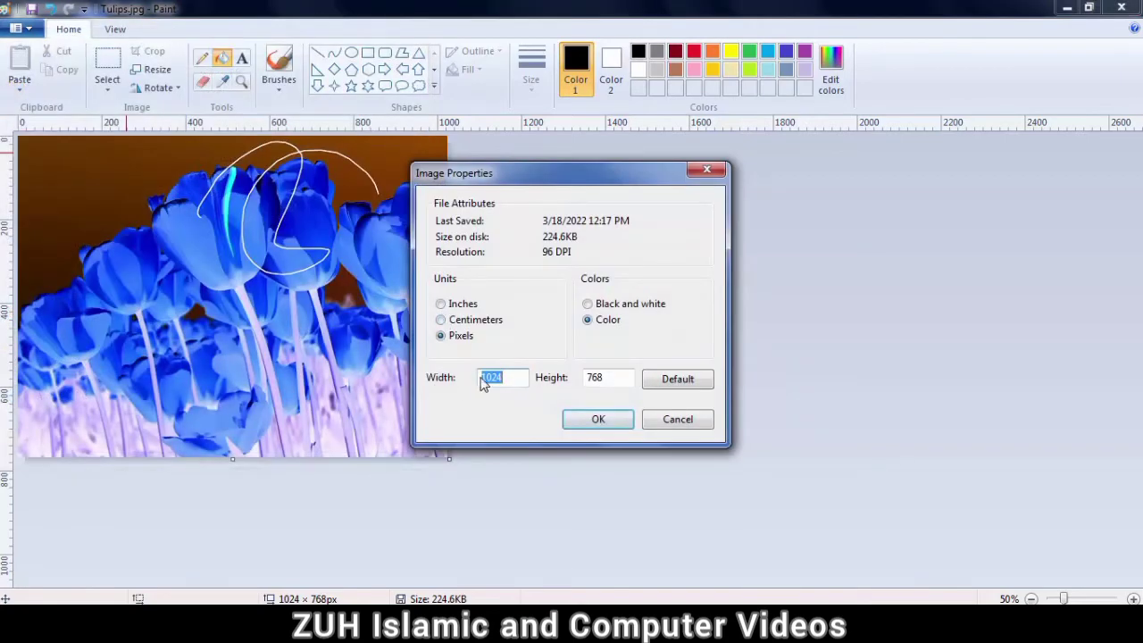
pyautogui.click(675, 427)
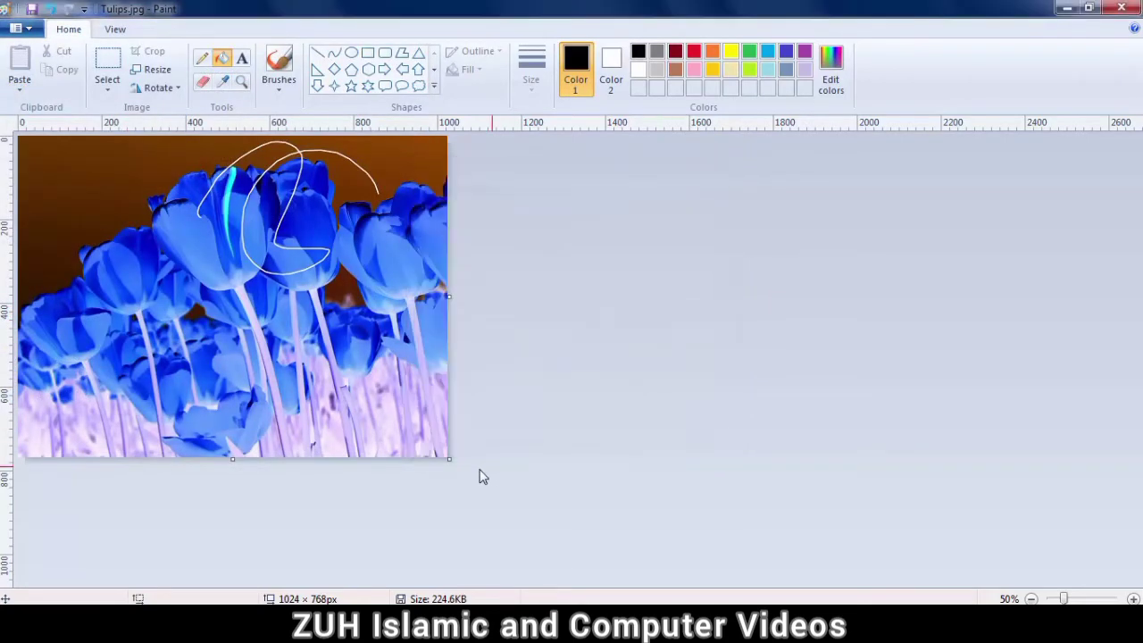
# Step: Resize the tulip canvas to about 1706 × 542 px, and start a new picture without saving
pyautogui.moveTo(449, 460); pyautogui.dragTo(734, 363)
pyautogui.hotkey('ctrl', 'n')
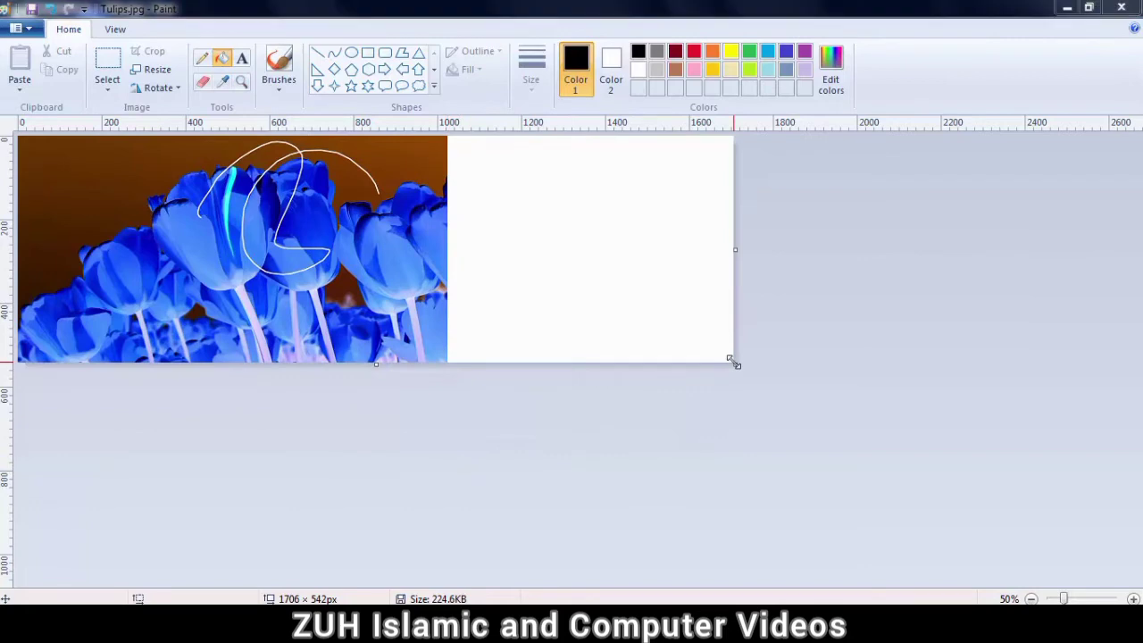
pyautogui.press('n')
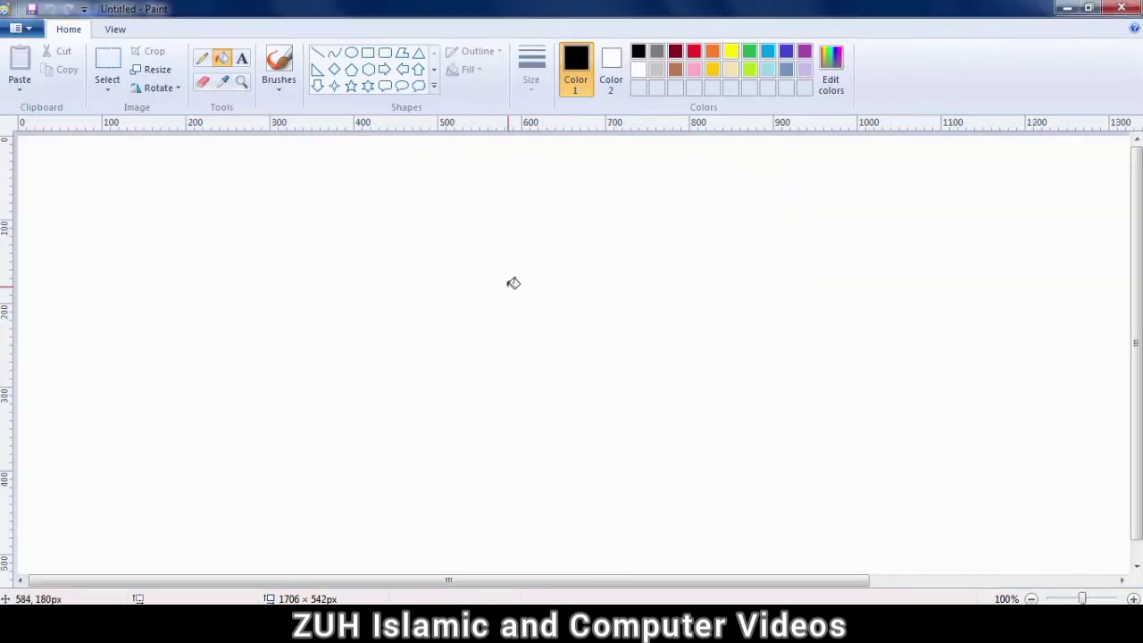
# Step: Reset the blank picture to the default size of 819 × 460 px through its image properties
pyautogui.scroll(-1, 514, 283)
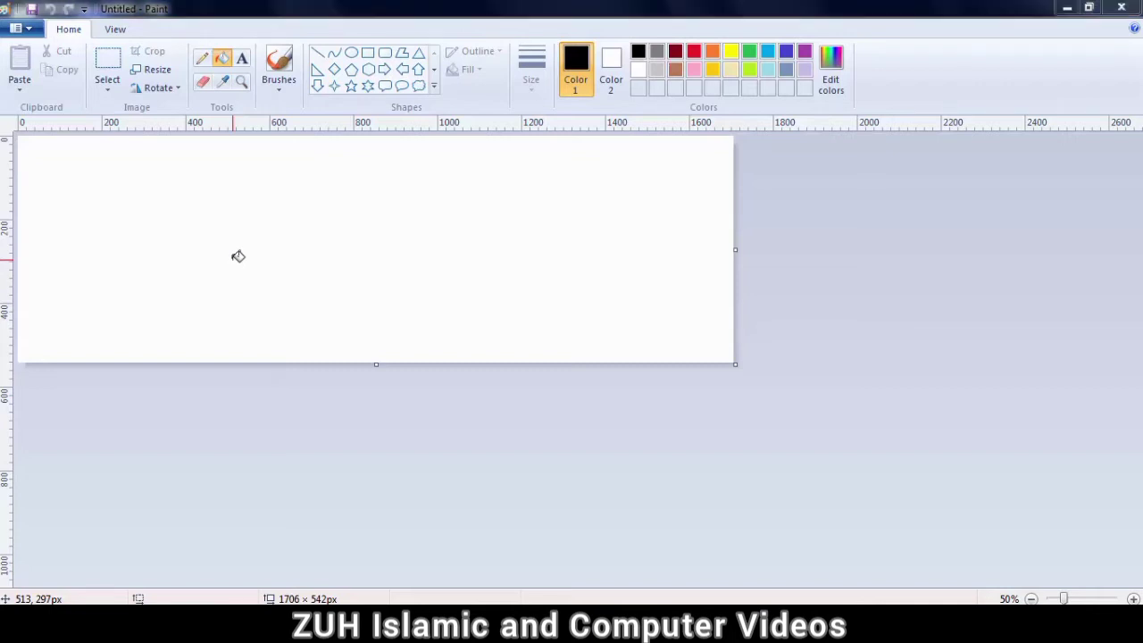
pyautogui.hotkey('ctrl', 'e')
pyautogui.click(679, 380)
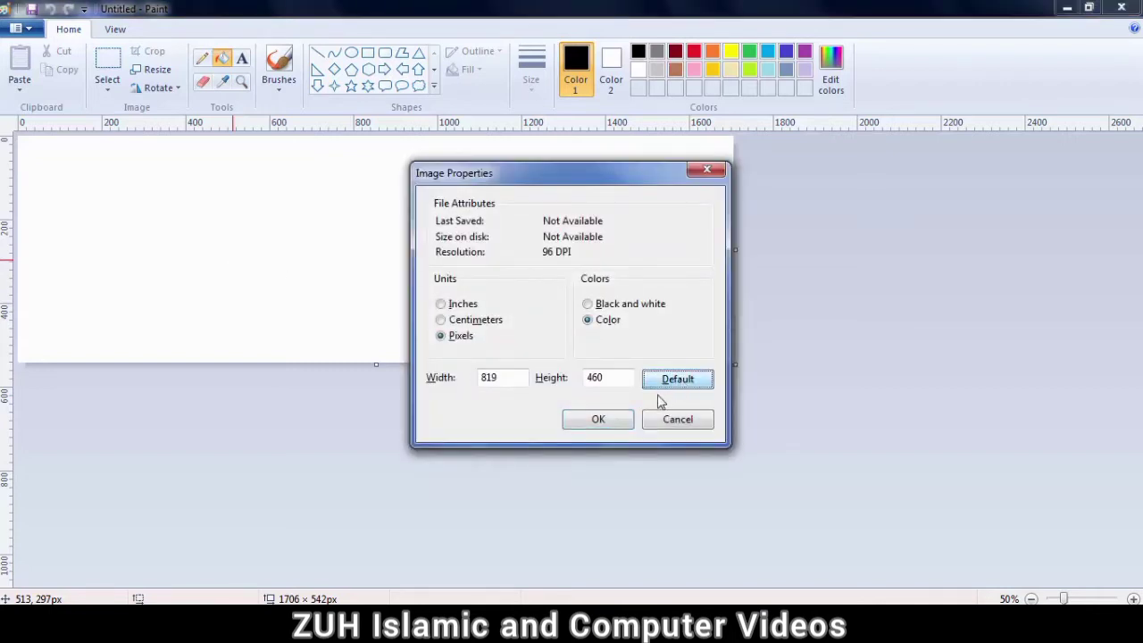
pyautogui.click(598, 420)
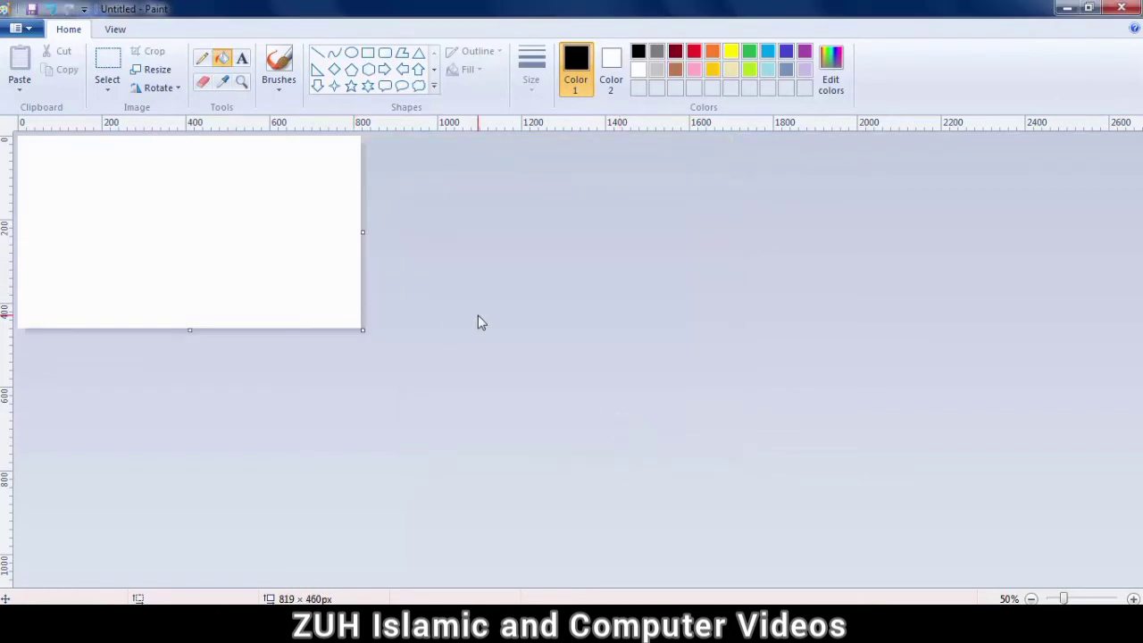
pyautogui.scroll(1, 478, 322)
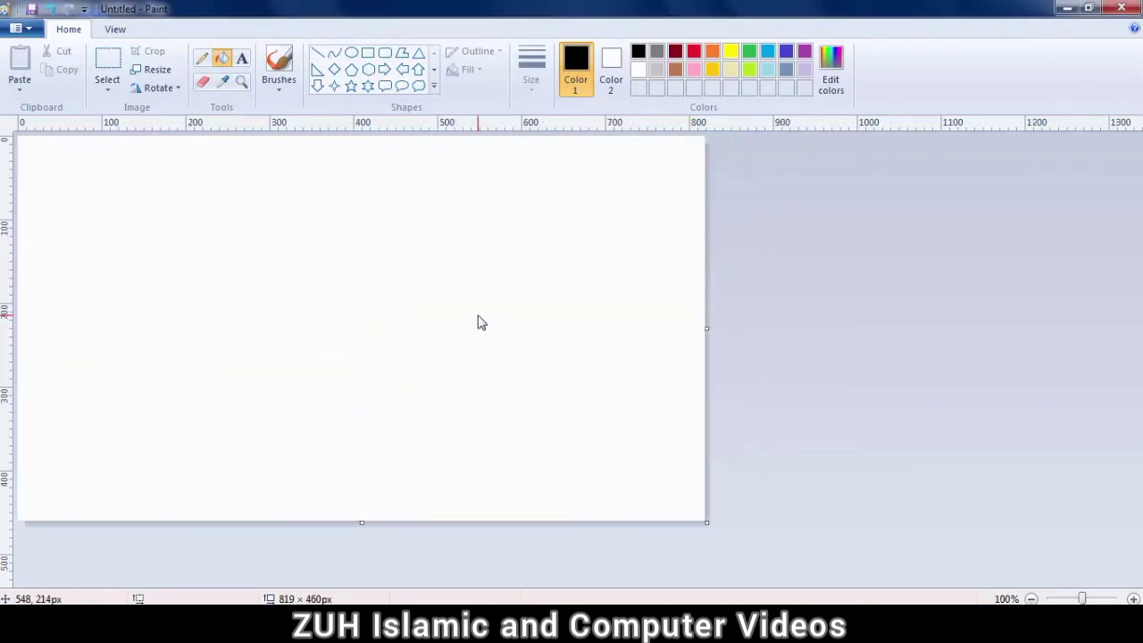
# Step: View the version and license information in About Paint, and close it
pyautogui.click(20, 28)
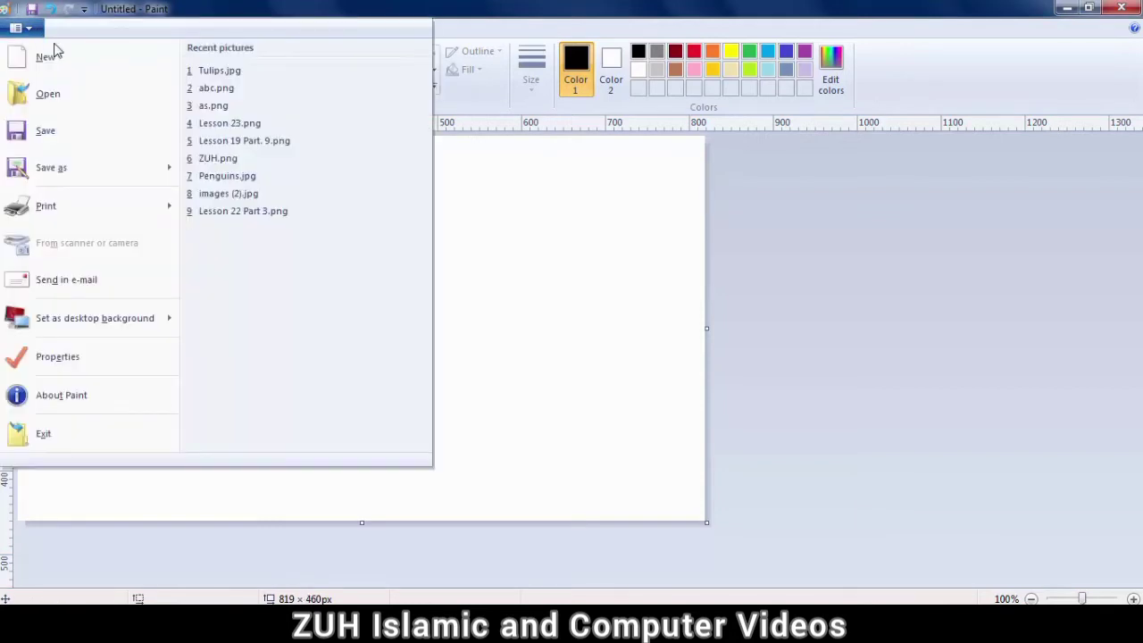
pyautogui.click(86, 395)
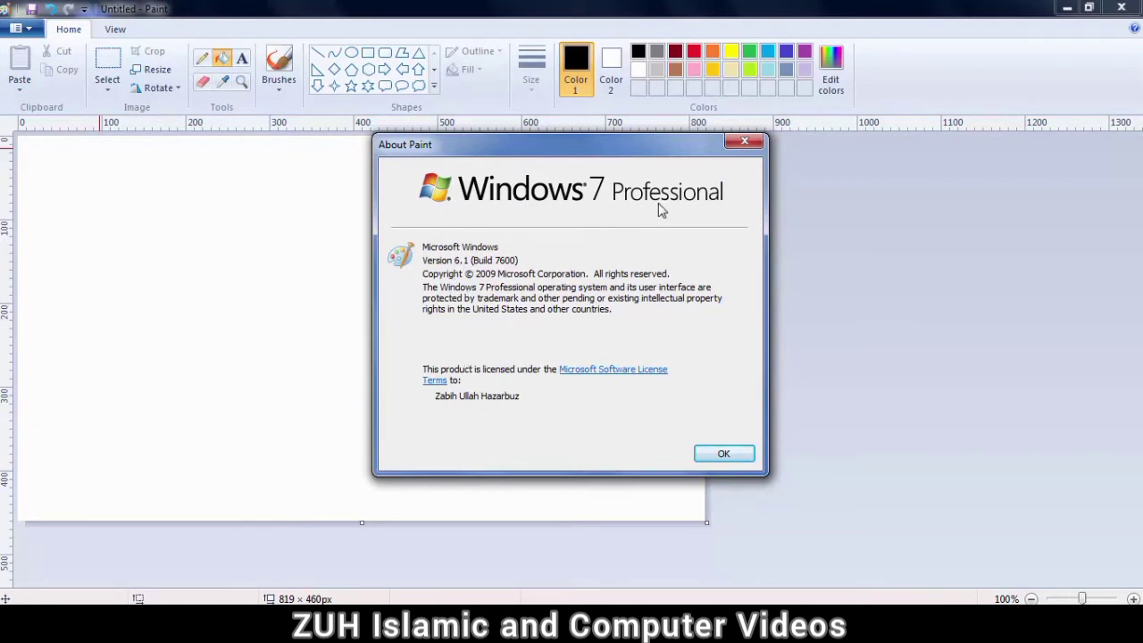
pyautogui.click(722, 453)
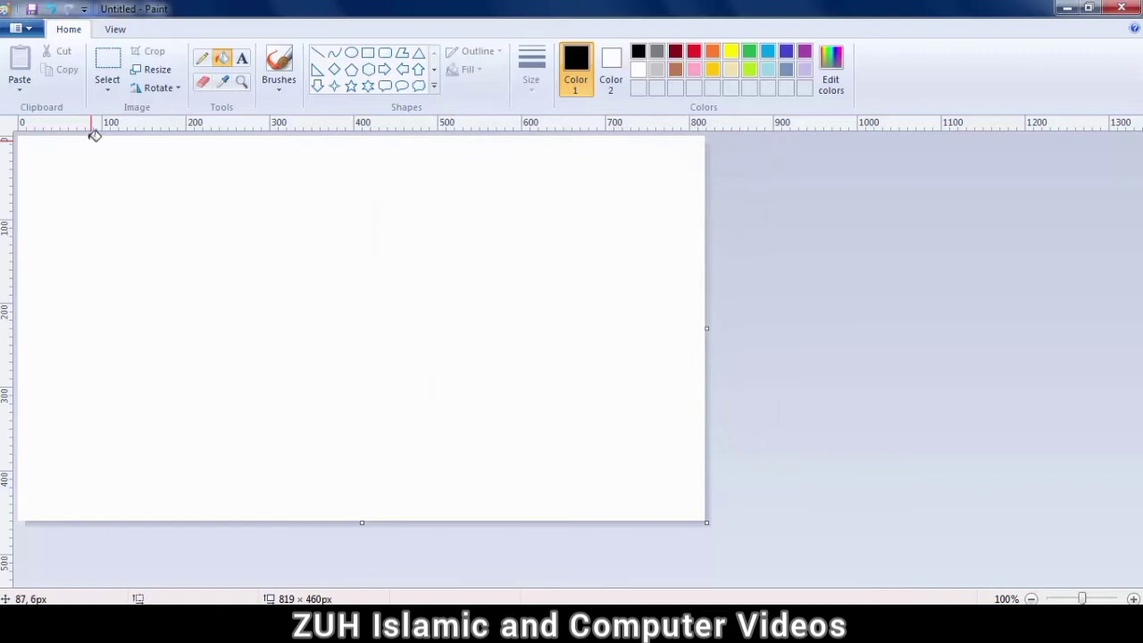
# Step: Exit Paint without saving the blank picture
pyautogui.click(18, 29)
pyautogui.click(59, 432)
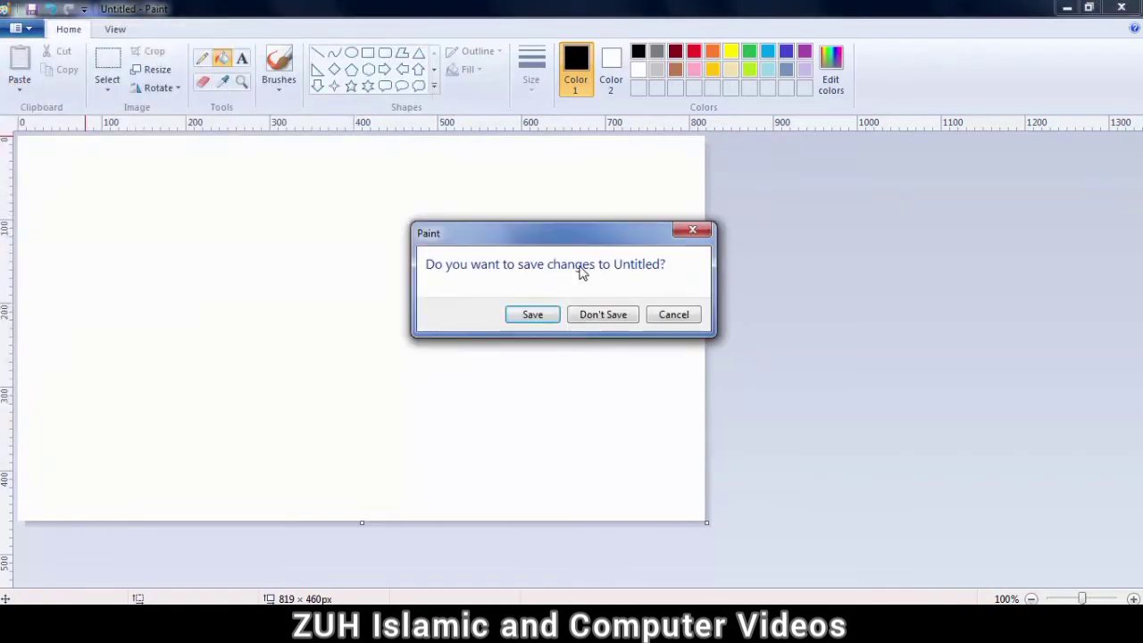
pyautogui.click(598, 314)
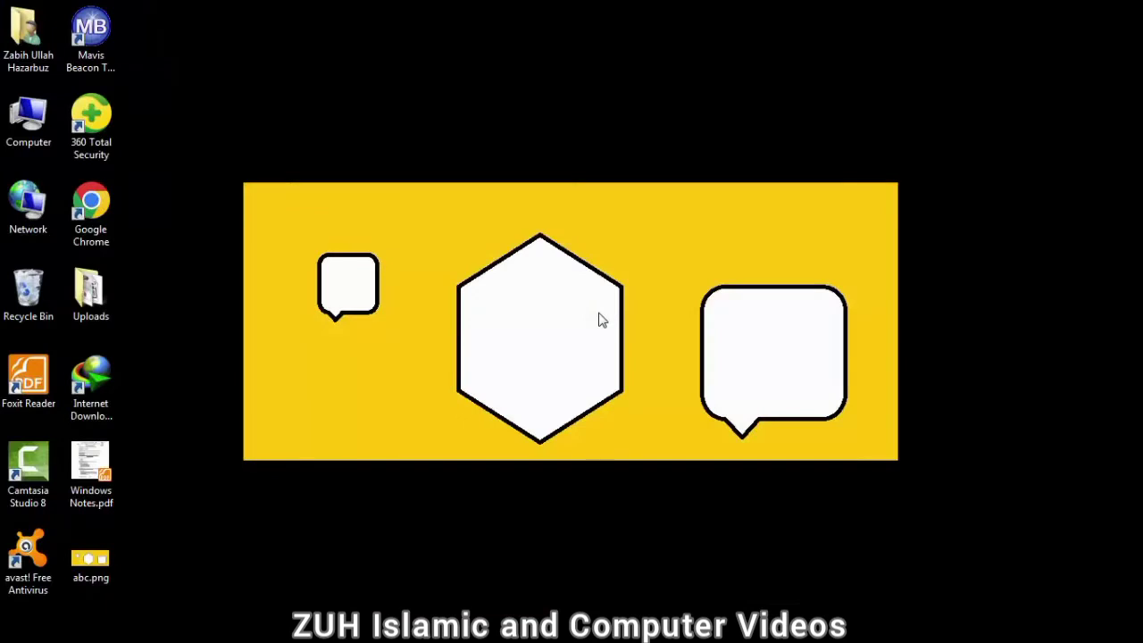
# Step: Launch Paint with the mspaint command and close its window straight away
pyautogui.press('super')
pyautogui.write('mspaint')
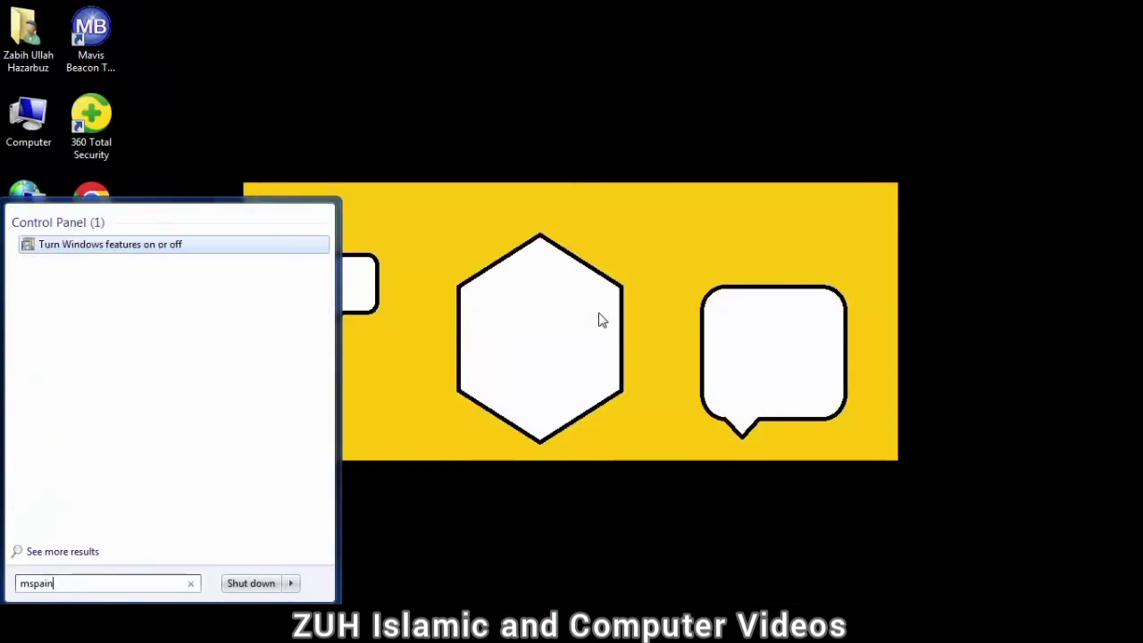
pyautogui.press('Return')
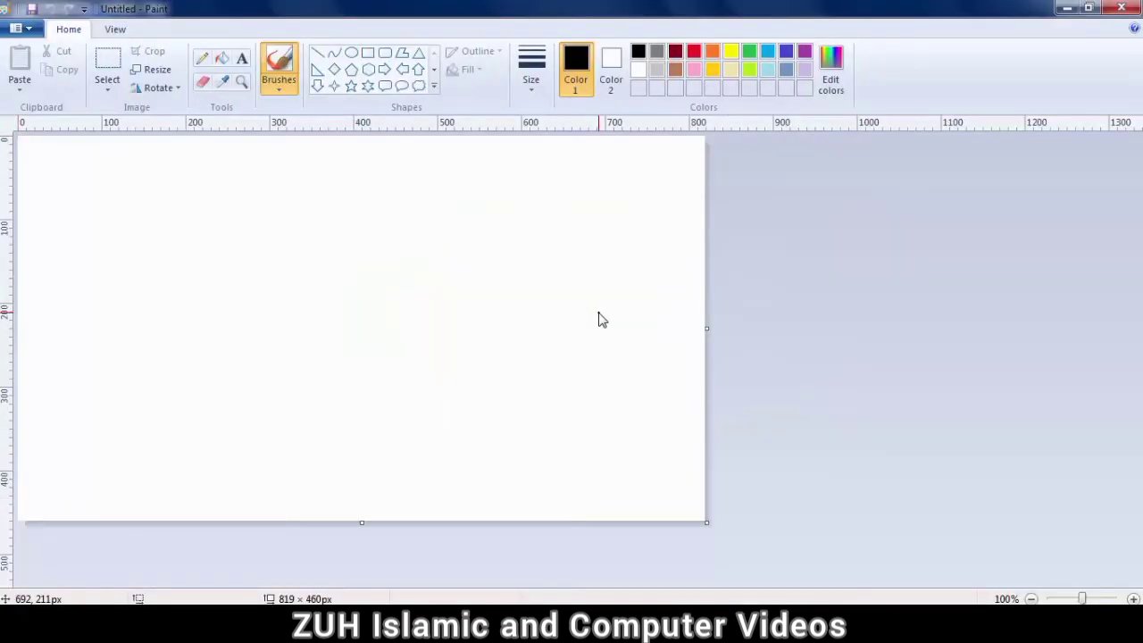
pyautogui.hotkey('alt', 'F4')
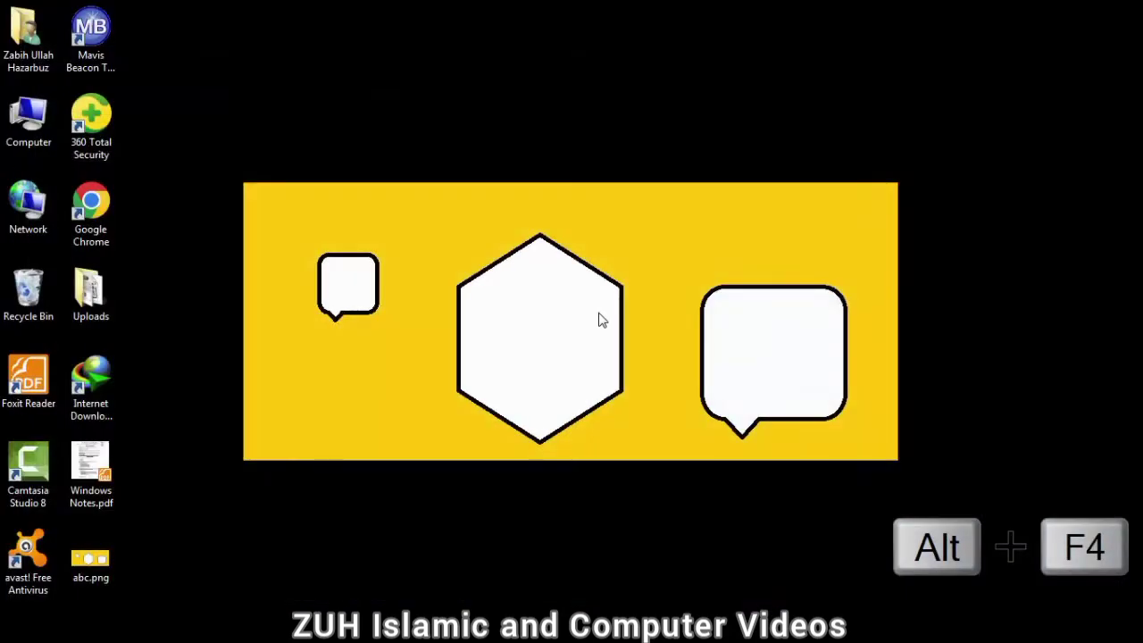
# Step: Start Paint again with the mspaint command
pyautogui.press('super')
pyautogui.write('mspaint')
pyautogui.press('Return')
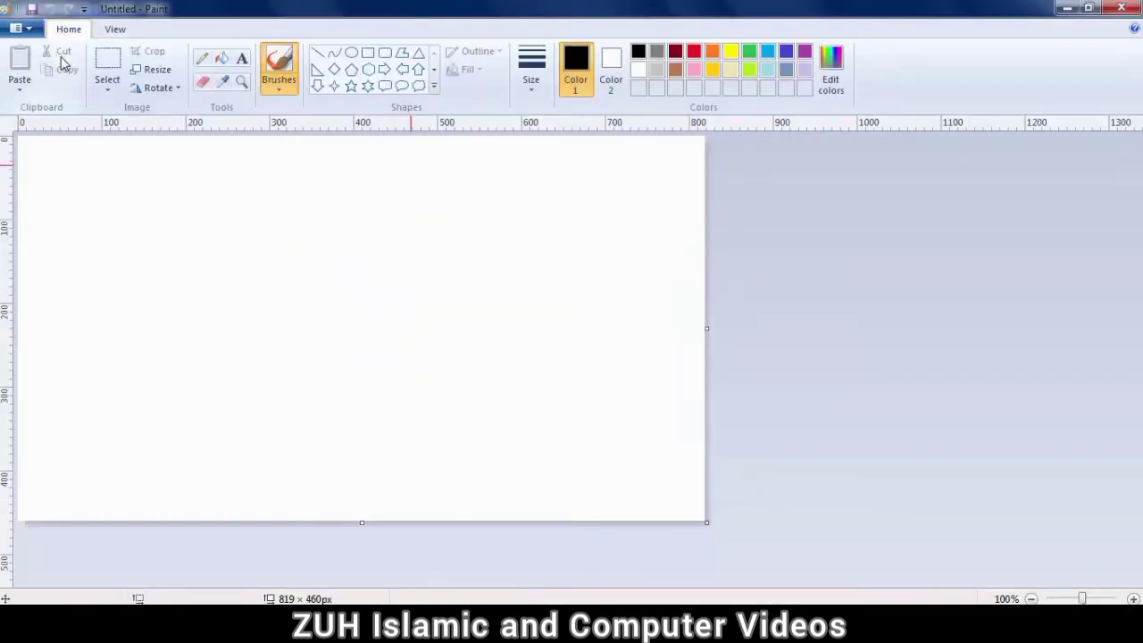
pyautogui.click(19, 86)
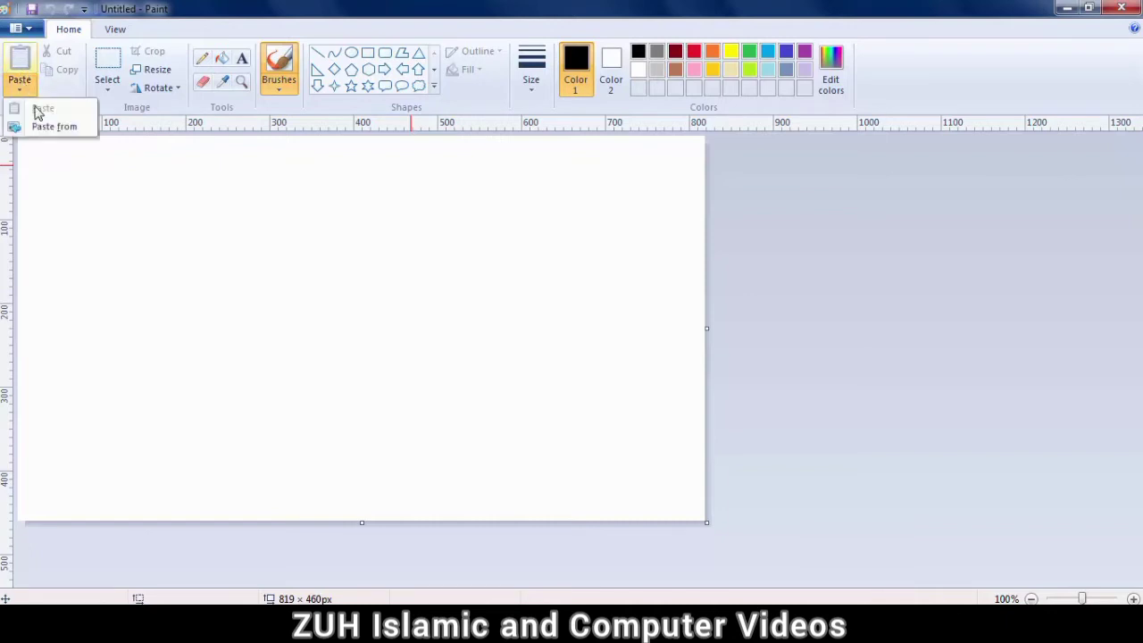
pyautogui.click(204, 229)
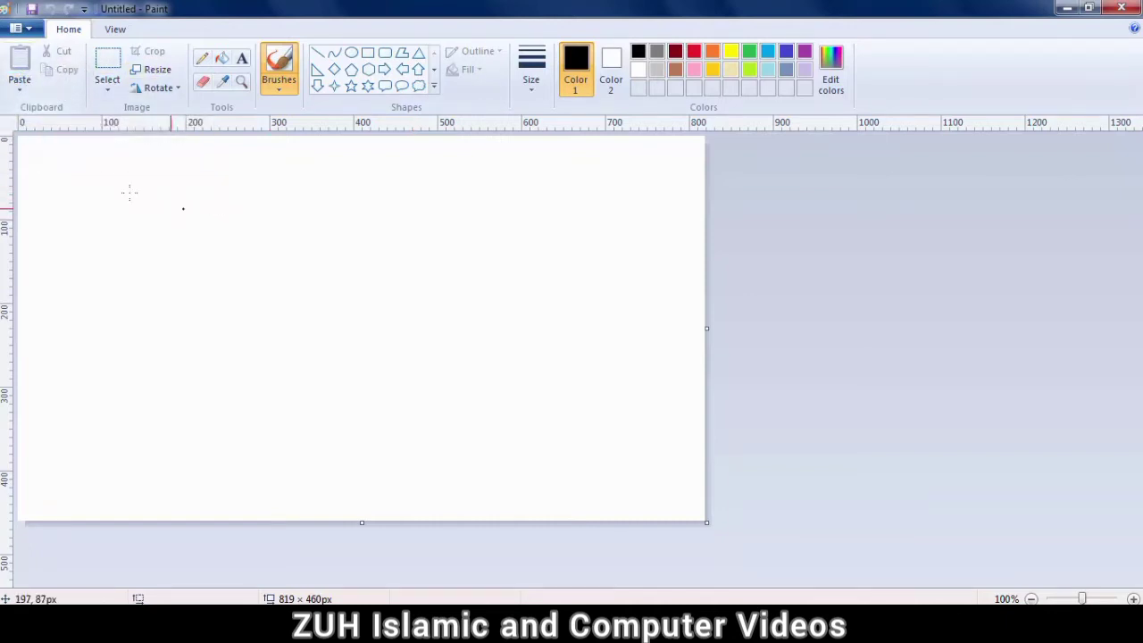
# Step: Draw a five-point star about 150 px wide, and a rounded rectangle about 490 × 410 px beside it
pyautogui.click(351, 85)
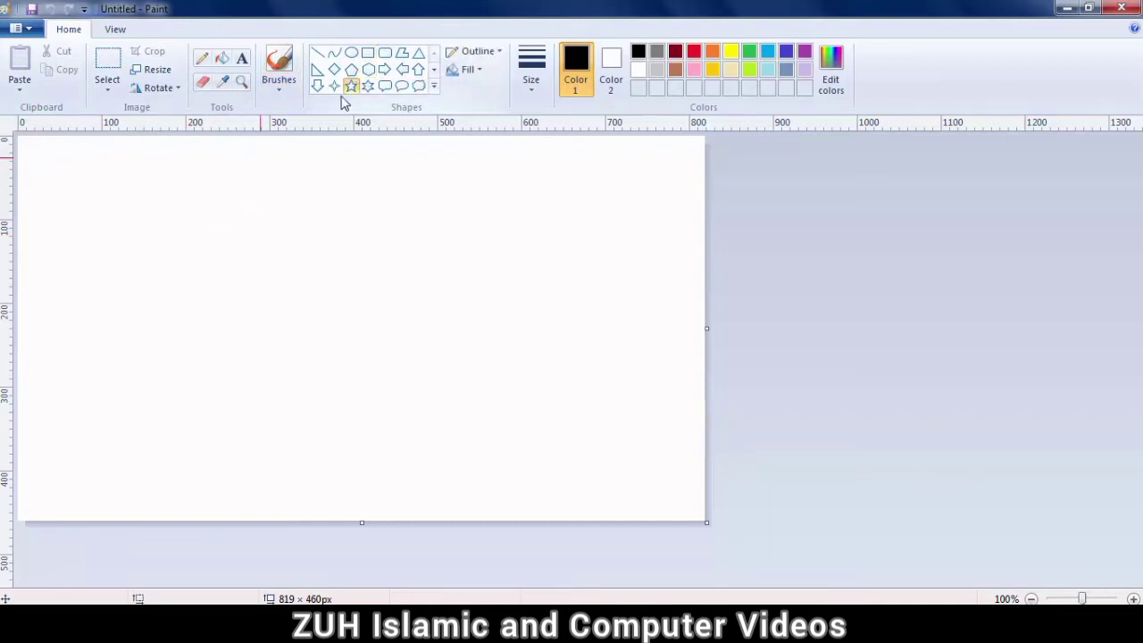
pyautogui.moveTo(95, 186); pyautogui.dragTo(221, 338)
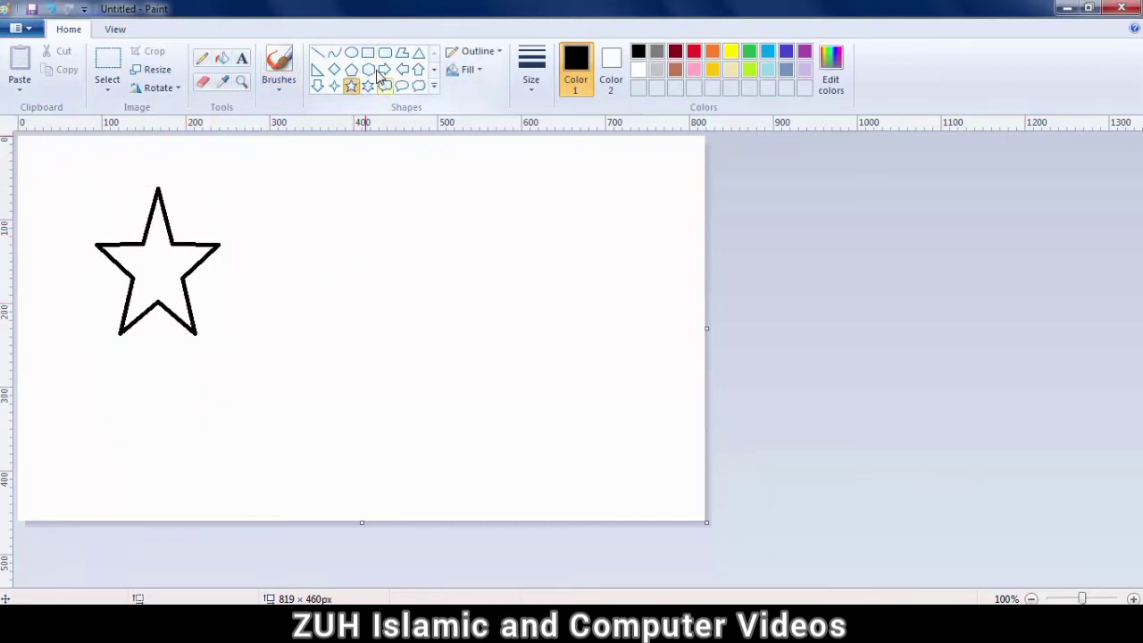
pyautogui.click(384, 52)
pyautogui.moveTo(271, 155); pyautogui.dragTo(681, 495)
pyautogui.click(227, 173)
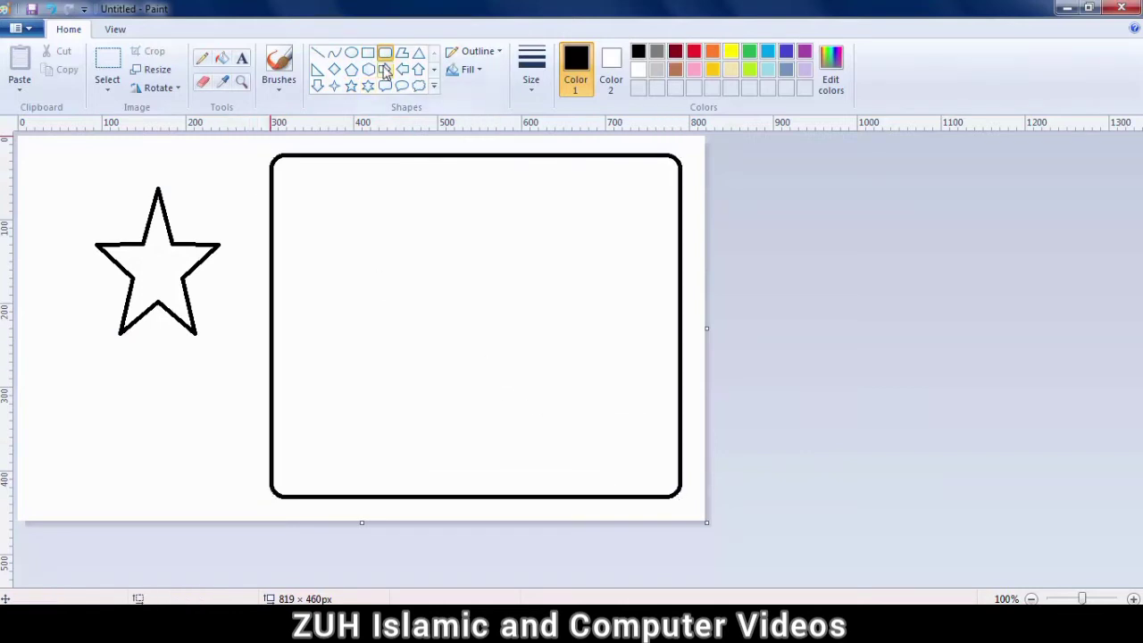
# Step: Fill the inside of the rounded rectangle with dark red
pyautogui.click(222, 58)
pyautogui.click(675, 50)
pyautogui.click(518, 242)
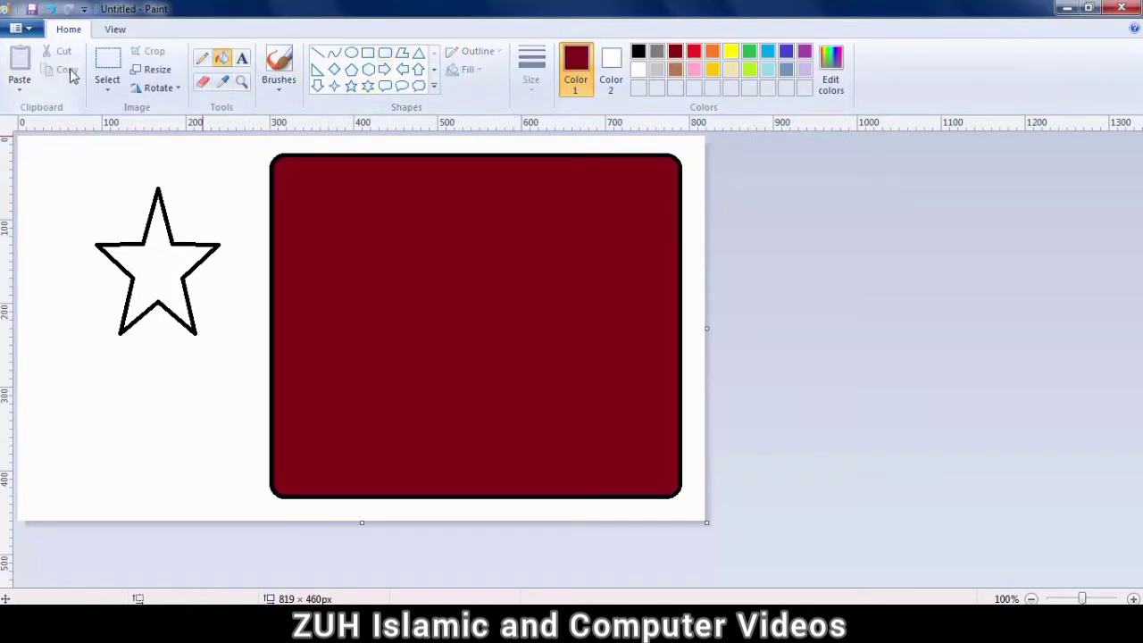
# Step: Cut the star with a rectangular selection of about 187 × 212 px, paste it back, and place it in the blank area beside the rectangle
pyautogui.click(108, 64)
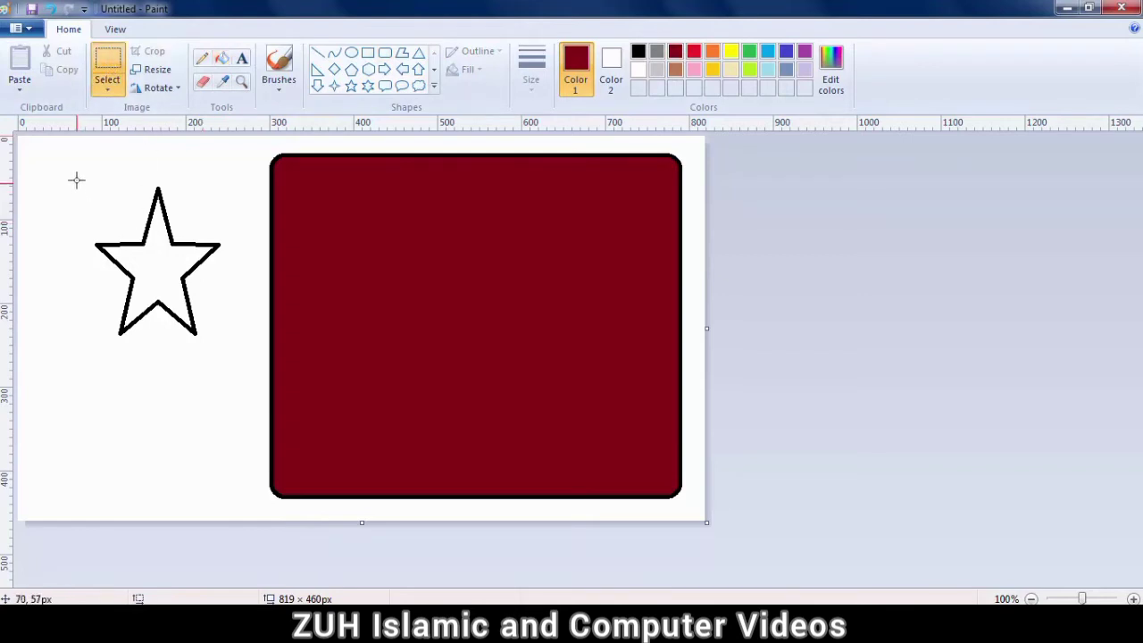
pyautogui.moveTo(76, 180); pyautogui.dragTo(233, 356)
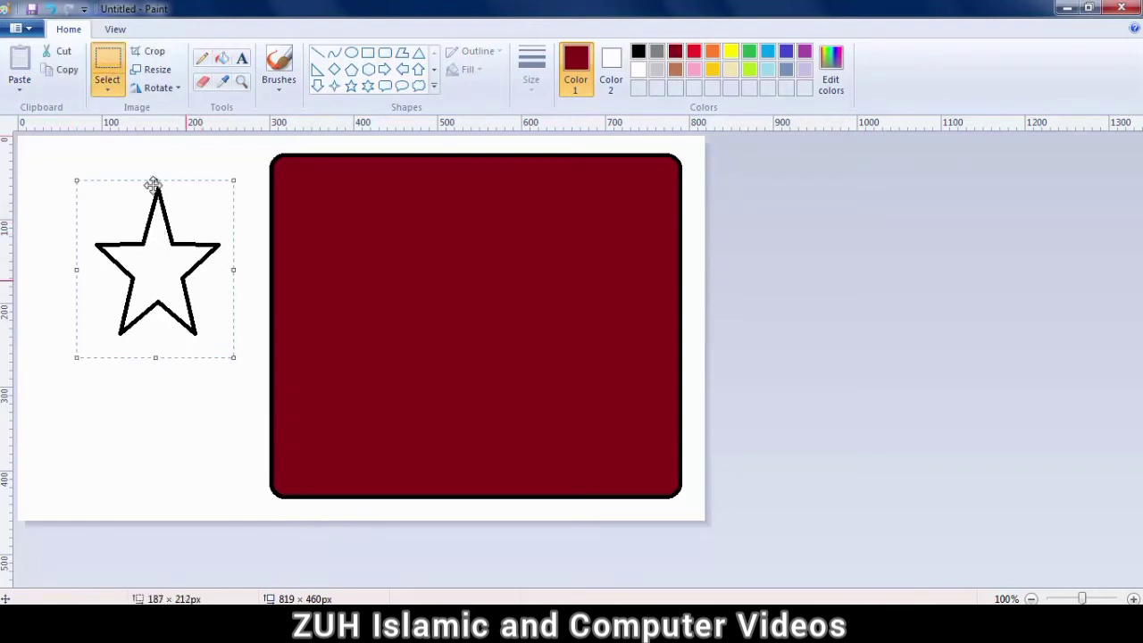
pyautogui.click(62, 52)
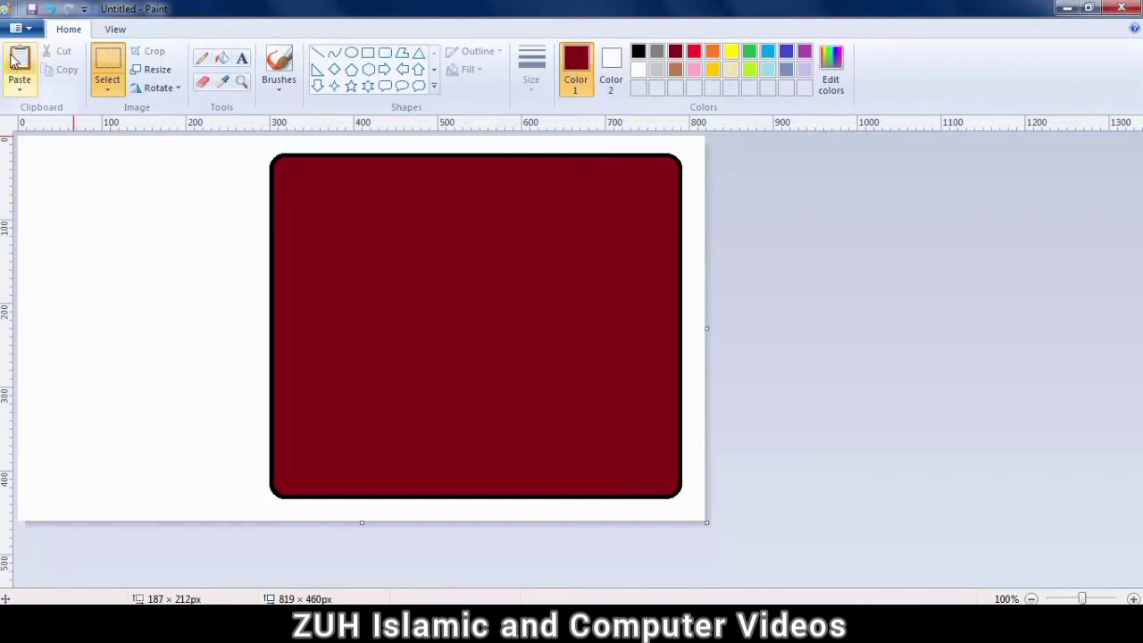
pyautogui.click(22, 82)
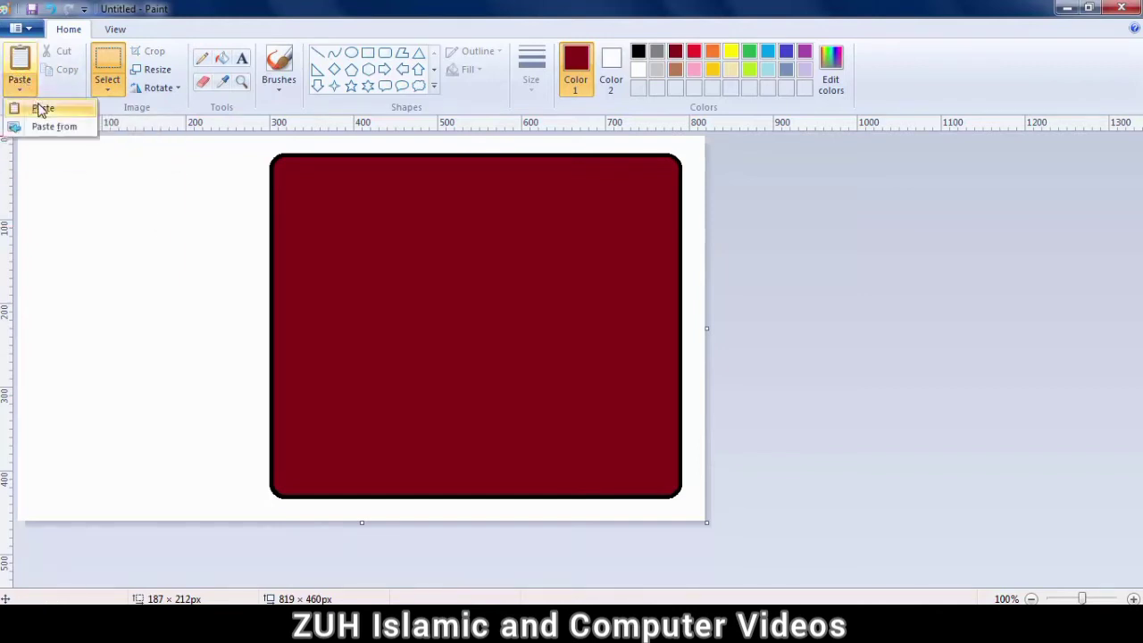
pyautogui.click(41, 109)
pyautogui.moveTo(63, 184); pyautogui.dragTo(339, 216)
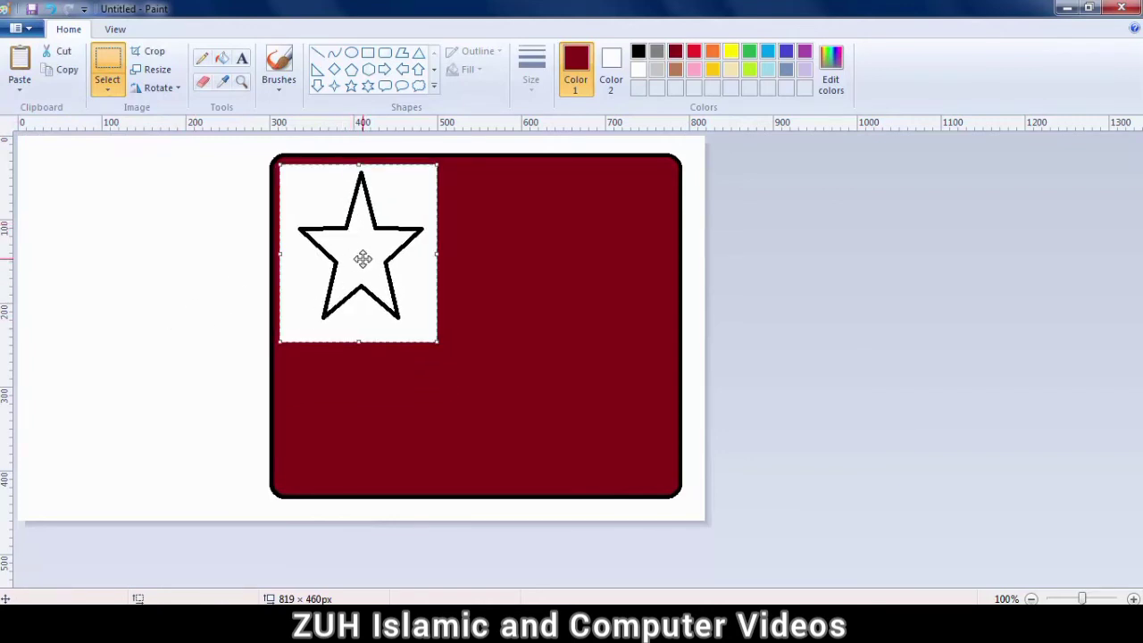
pyautogui.moveTo(363, 258); pyautogui.dragTo(161, 278)
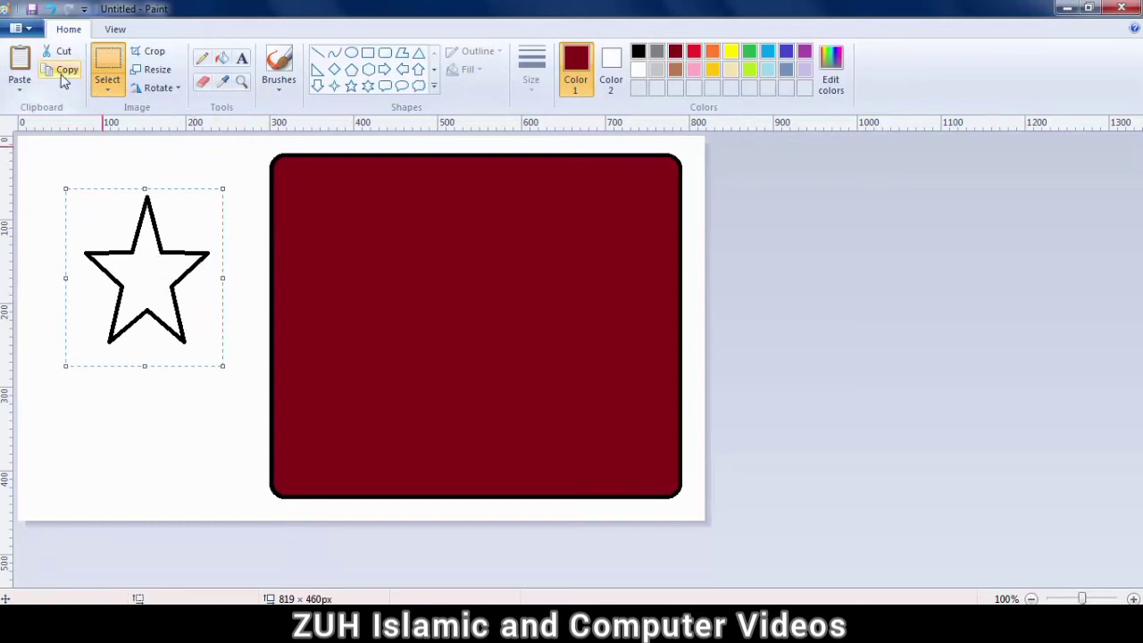
# Step: Copy the star and place a pasted duplicate directly below the original
pyautogui.click(82, 152)
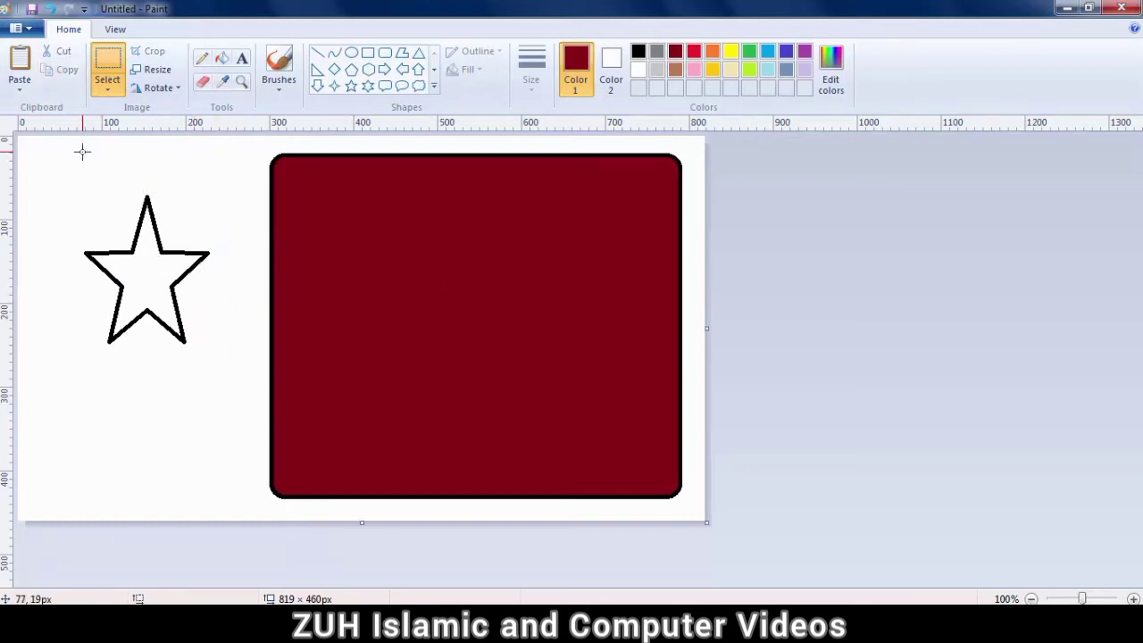
pyautogui.click(20, 61)
pyautogui.moveTo(86, 190); pyautogui.dragTo(145, 408)
pyautogui.click(151, 235)
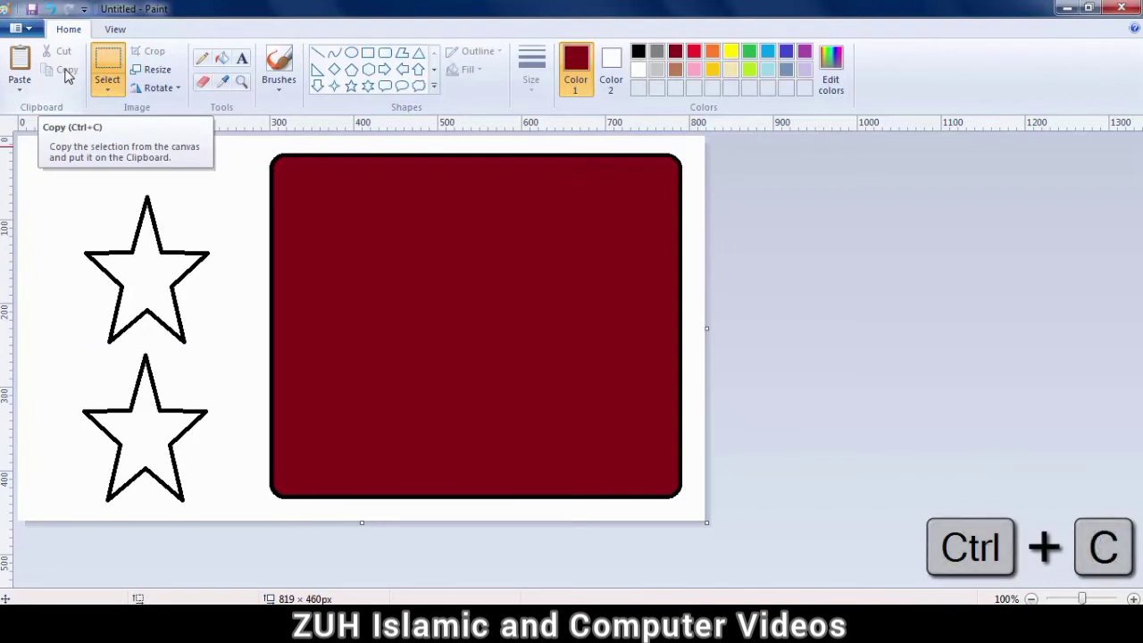
pyautogui.click(19, 84)
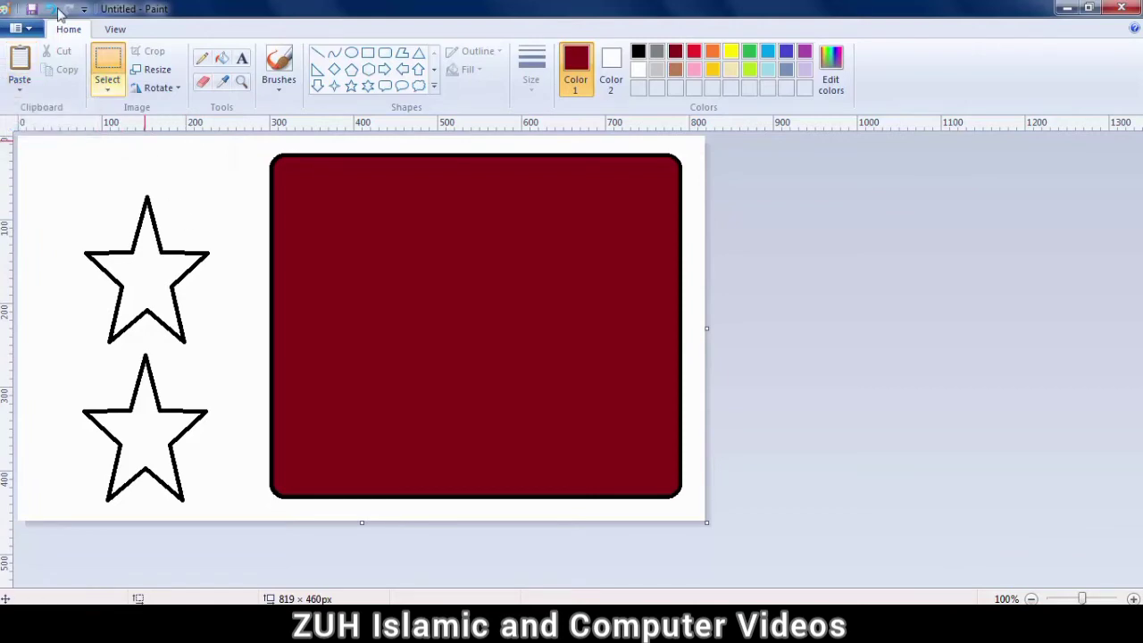
# Step: Open Koala.jpg from the sample pictures without saving the current drawing
pyautogui.click(16, 28)
pyautogui.click(64, 92)
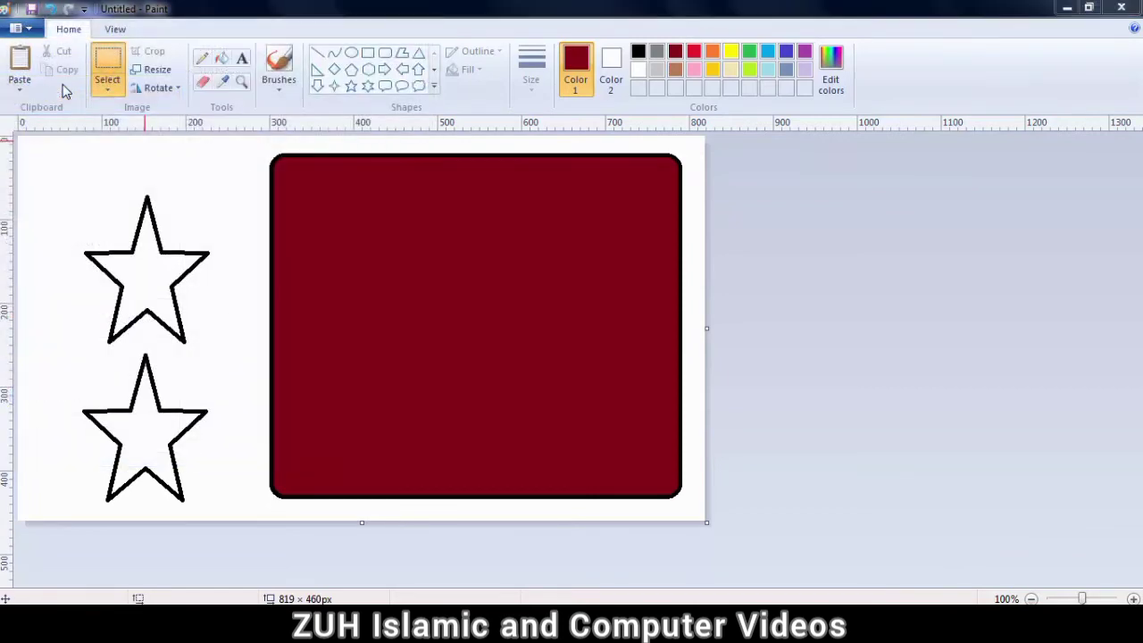
pyautogui.doubleClick(533, 174)
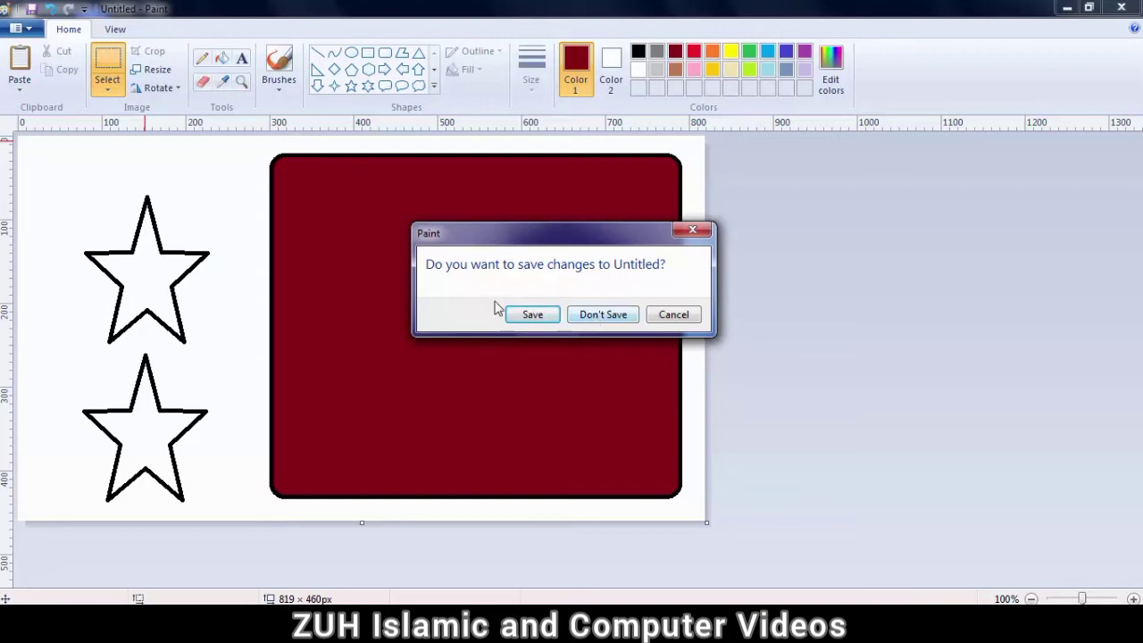
pyautogui.click(616, 317)
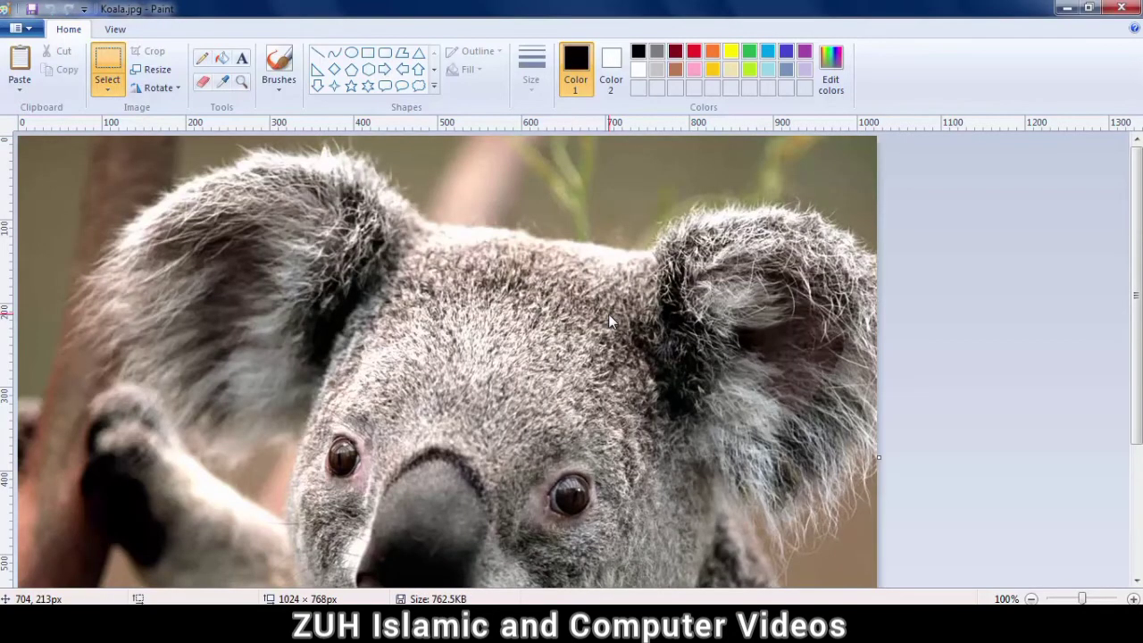
# Step: Try selecting and moving the koala picture at 50% zoom, and undo the moves
pyautogui.scroll(-1, 608, 313)
pyautogui.hotkey('ctrl', 'a')
pyautogui.moveTo(104, 233); pyautogui.dragTo(159, 407)
pyautogui.moveTo(551, 350); pyautogui.dragTo(186, 244)
pyautogui.hotkey('ctrl', 'z')
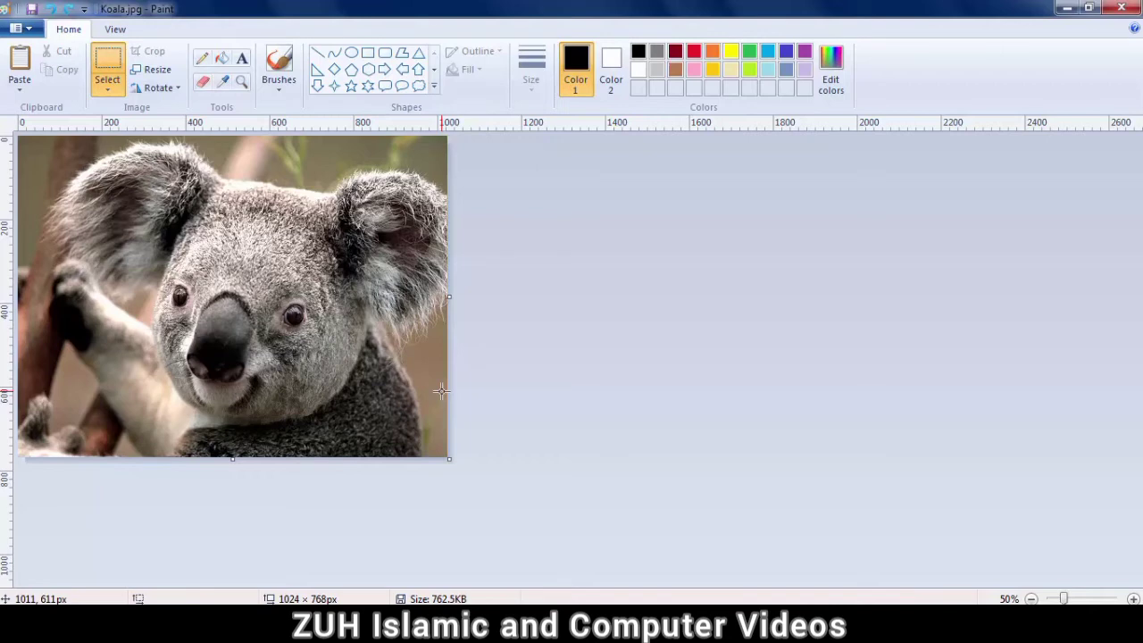
# Step: Delete the whole picture from the canvas and paste Koala.jpg in from its file
pyautogui.hotkey('ctrl', 'a')
pyautogui.press('Delete')
pyautogui.click(19, 89)
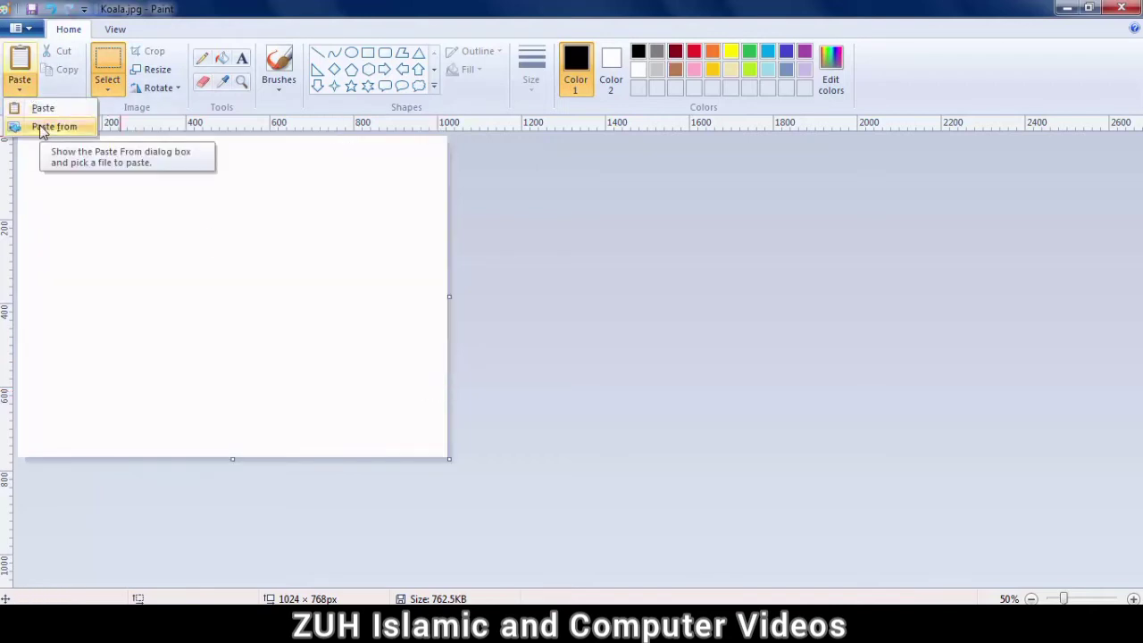
pyautogui.click(40, 128)
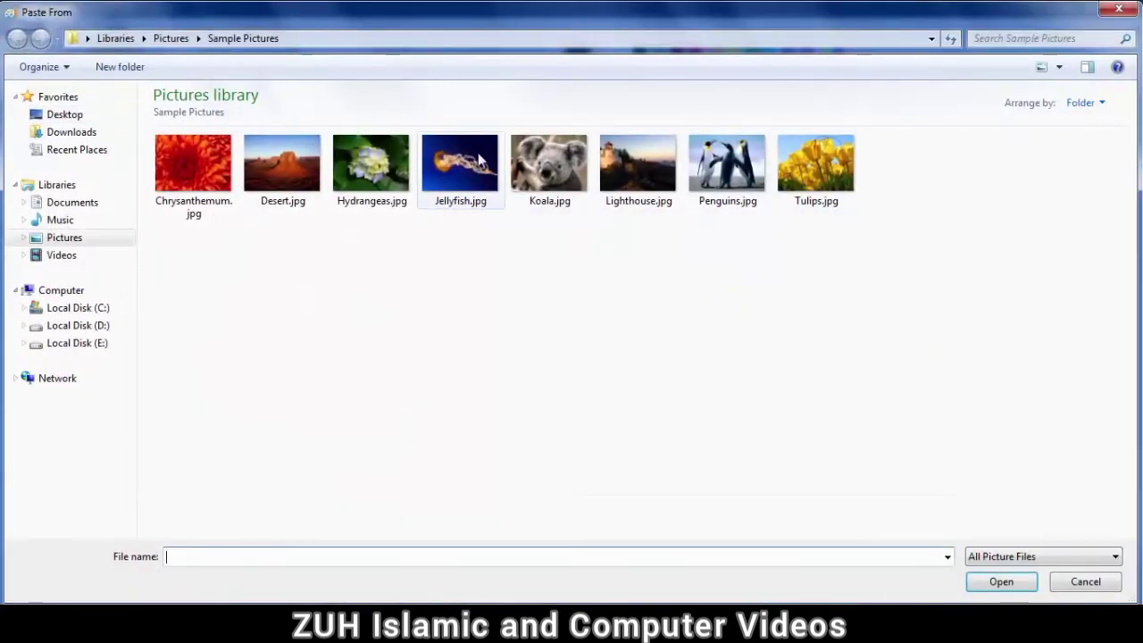
pyautogui.doubleClick(548, 163)
# Step: Shrink the pasted koala picture to about 518 × 382 px and place it in the canvas's upper-right corner
pyautogui.moveTo(270, 281); pyautogui.dragTo(405, 276)
pyautogui.moveTo(317, 256); pyautogui.dragTo(177, 246)
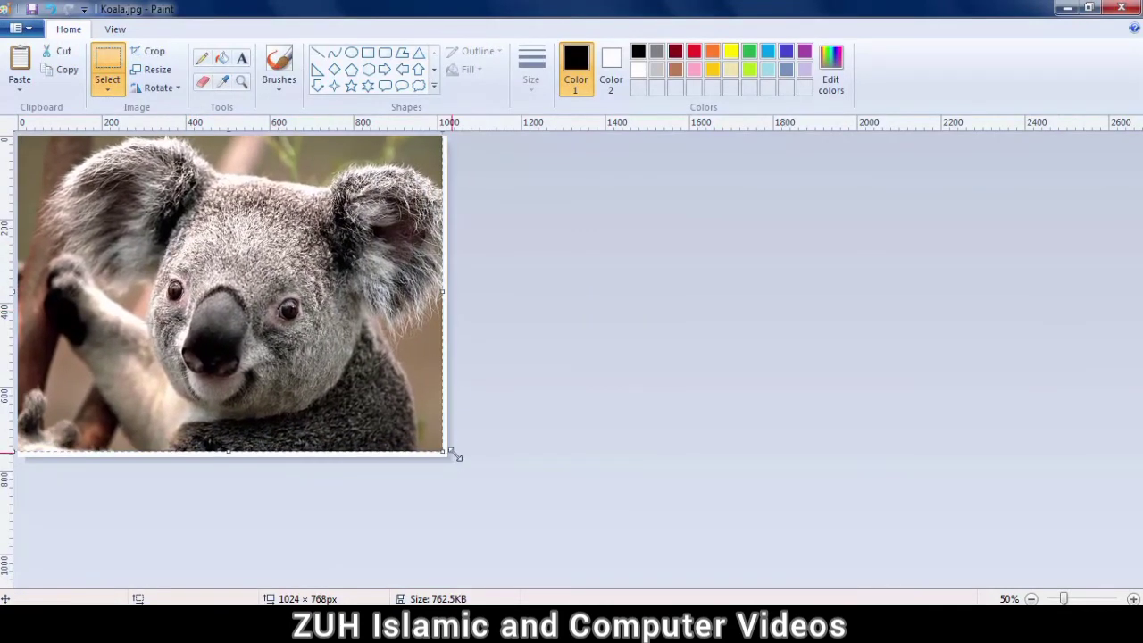
pyautogui.moveTo(445, 455); pyautogui.dragTo(232, 294)
pyautogui.moveTo(110, 197); pyautogui.dragTo(327, 204)
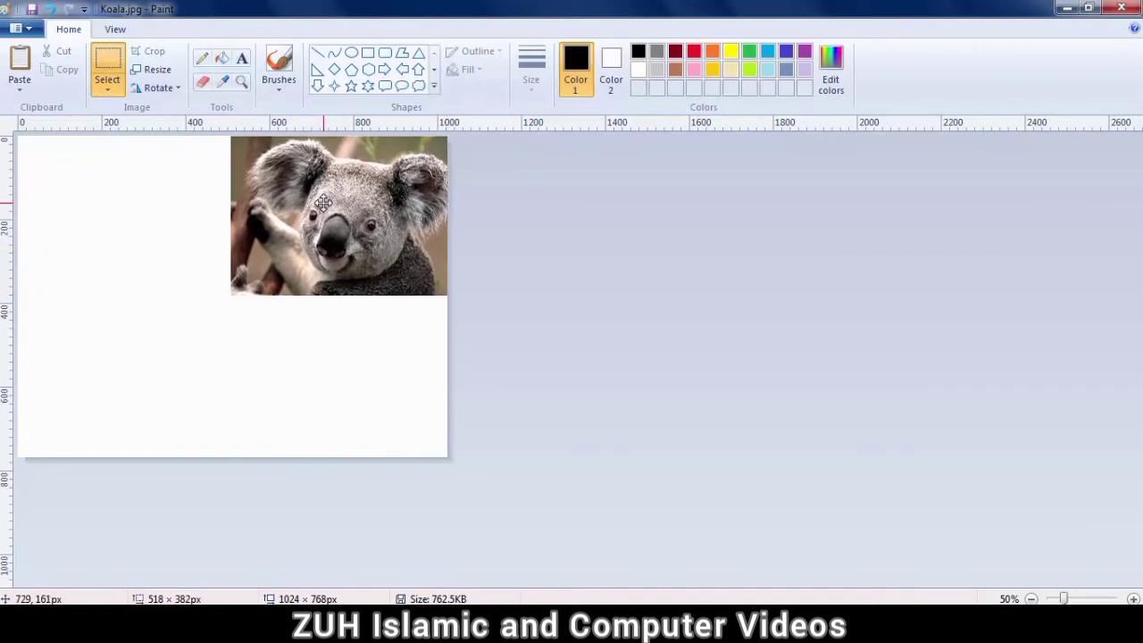
pyautogui.click(139, 228)
# Step: Paste Penguins.jpg from its file and scale it to fill the upper-left area beside the koala
pyautogui.click(27, 88)
pyautogui.click(54, 123)
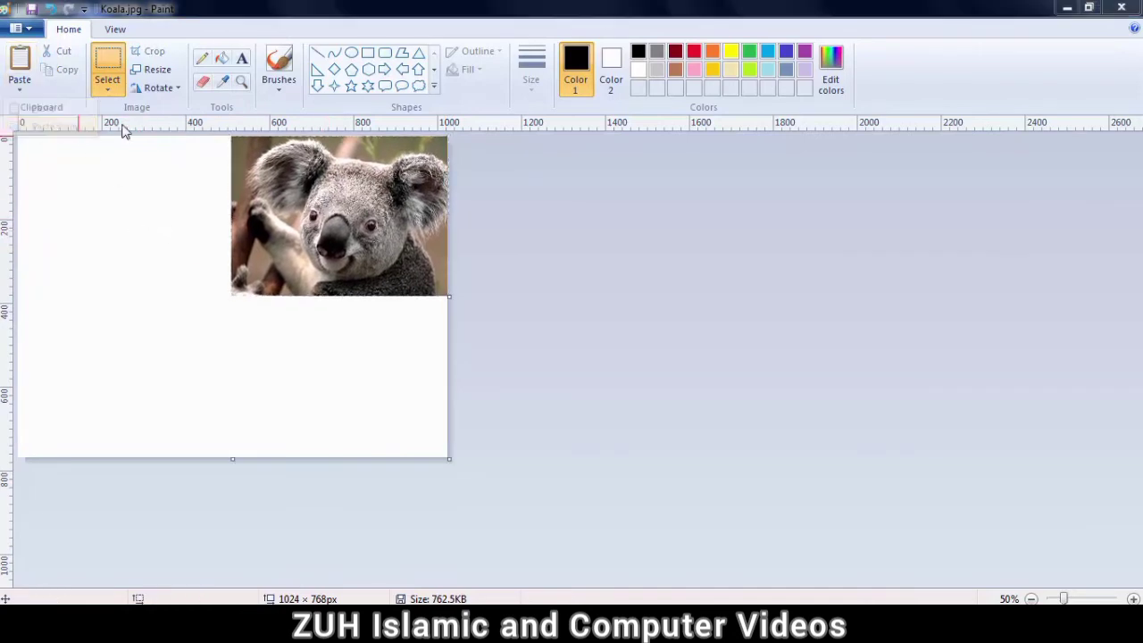
pyautogui.doubleClick(724, 167)
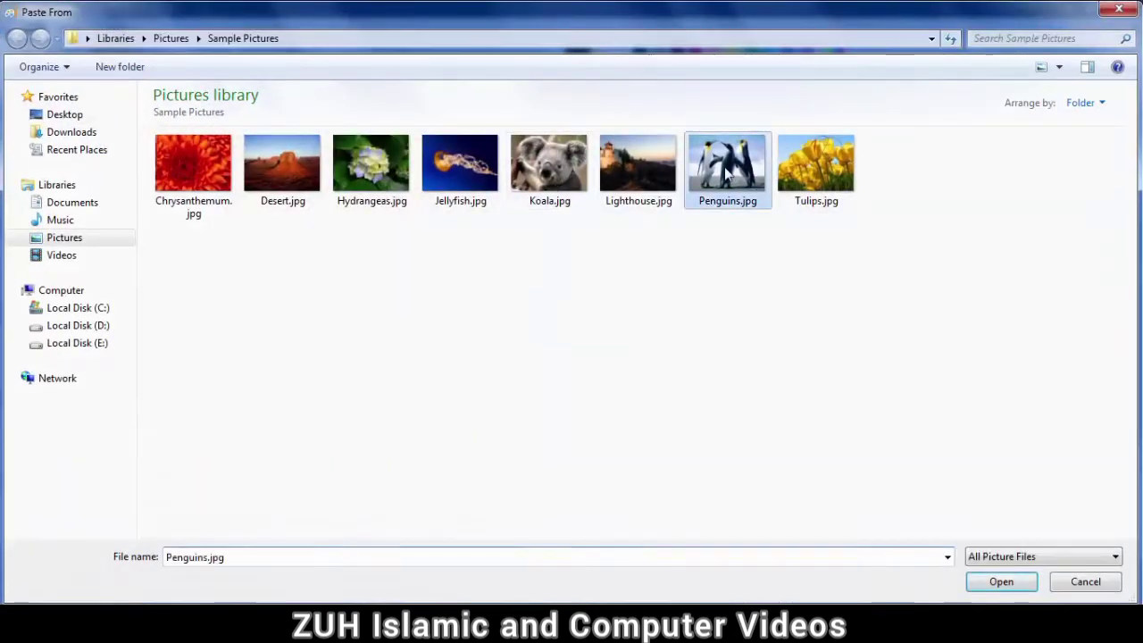
pyautogui.moveTo(454, 460); pyautogui.dragTo(183, 240)
pyautogui.moveTo(102, 175)
pyautogui.mouseDown()
pyautogui.moveTo(152, 195)
pyautogui.moveTo(100, 177)
pyautogui.mouseUp()
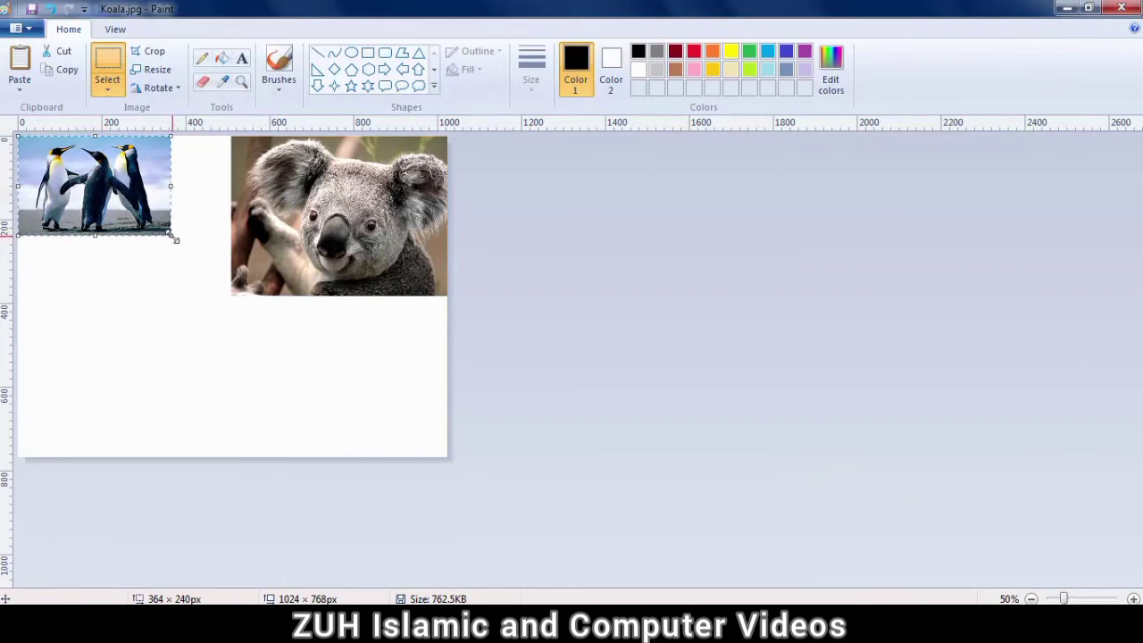
pyautogui.moveTo(194, 267); pyautogui.dragTo(229, 288)
pyautogui.click(206, 297)
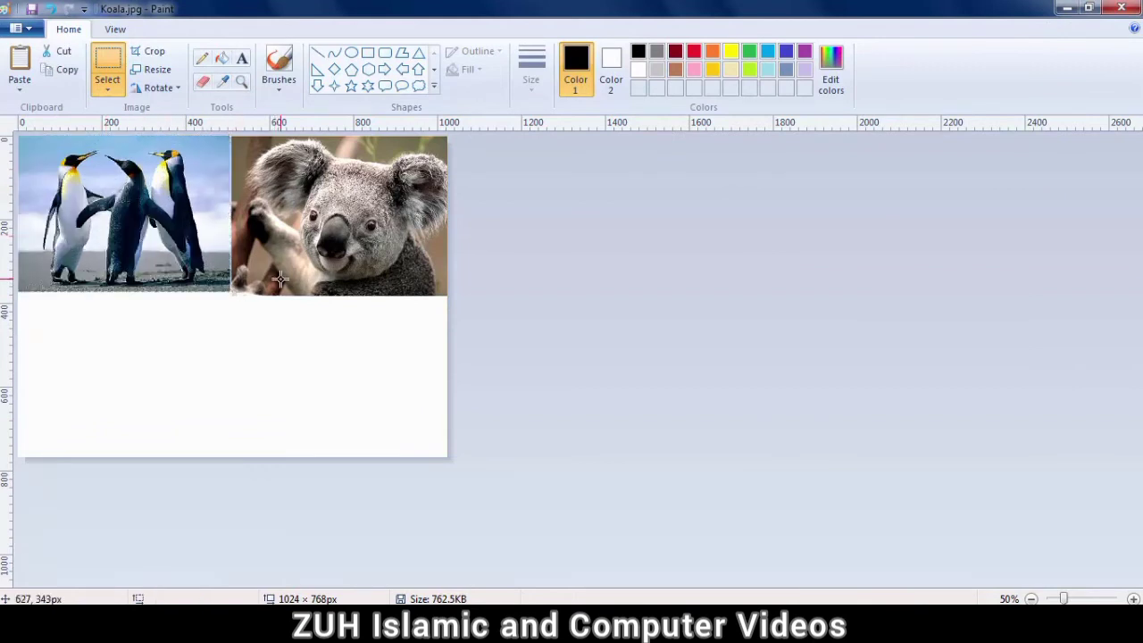
pyautogui.click(29, 84)
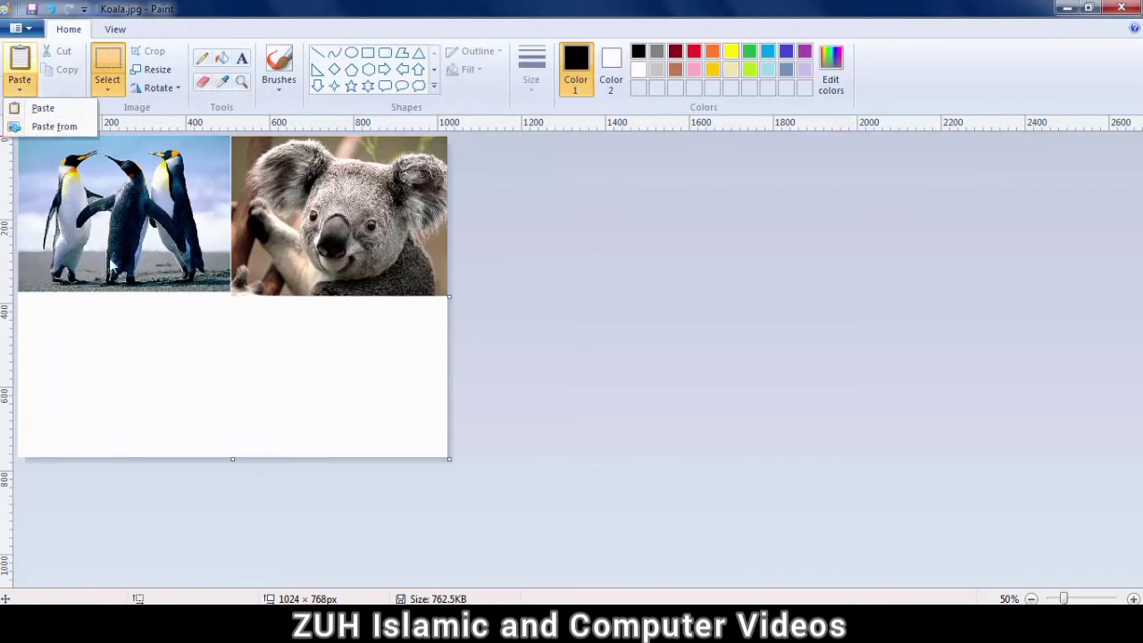
pyautogui.click(127, 285)
# Step: Select a rectangle of about 297 × 261 px across the penguins and koala, and move it to the blank area below
pyautogui.click(107, 85)
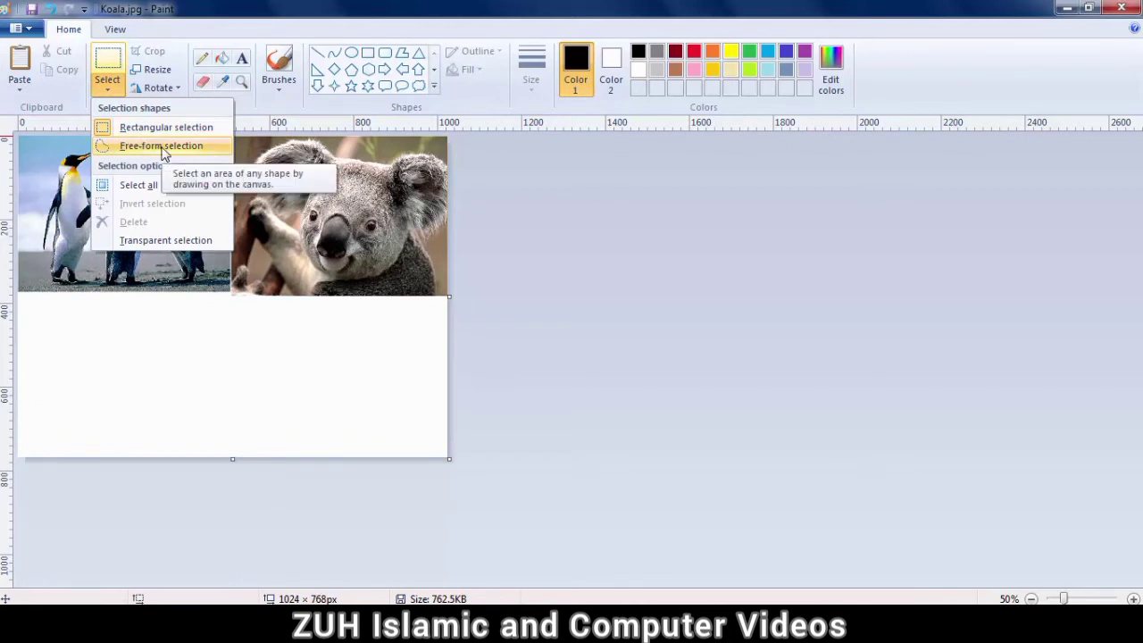
pyautogui.click(136, 127)
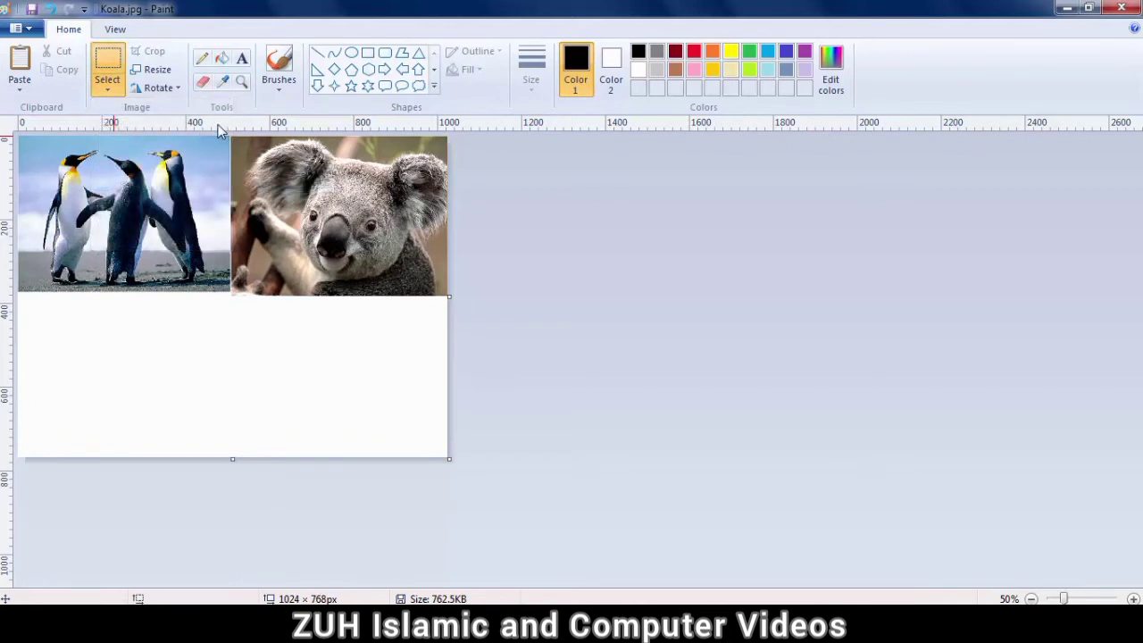
pyautogui.moveTo(140, 144); pyautogui.dragTo(265, 254)
pyautogui.moveTo(203, 202); pyautogui.dragTo(211, 396)
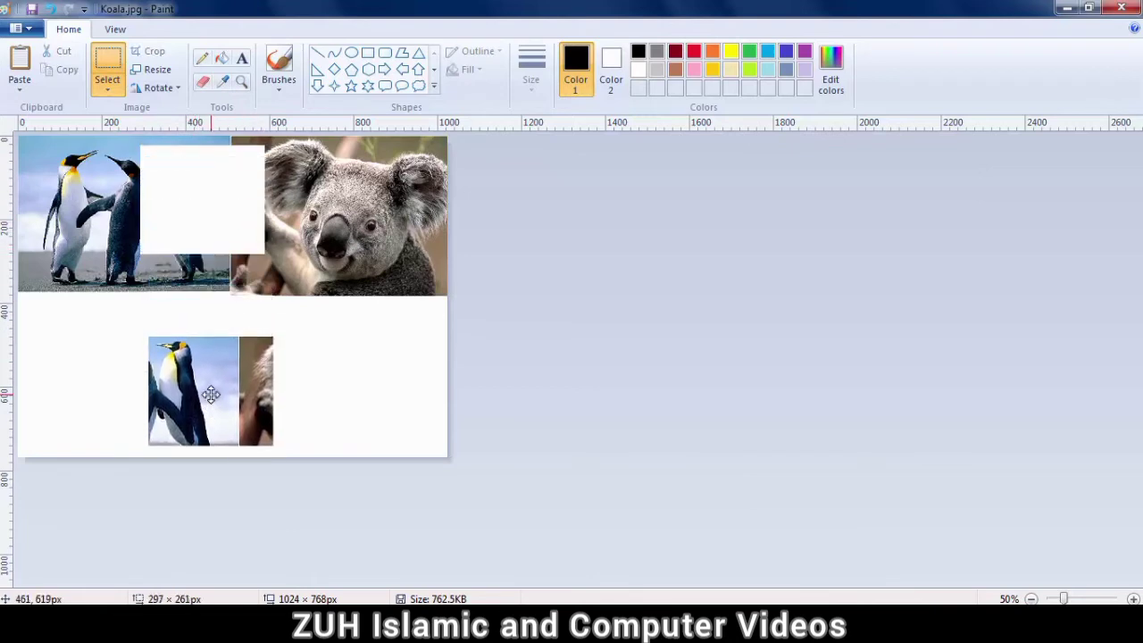
pyautogui.click(310, 322)
# Step: Outline the koala's right-hand ear with a free-form selection and move it to the blank area below
pyautogui.click(107, 89)
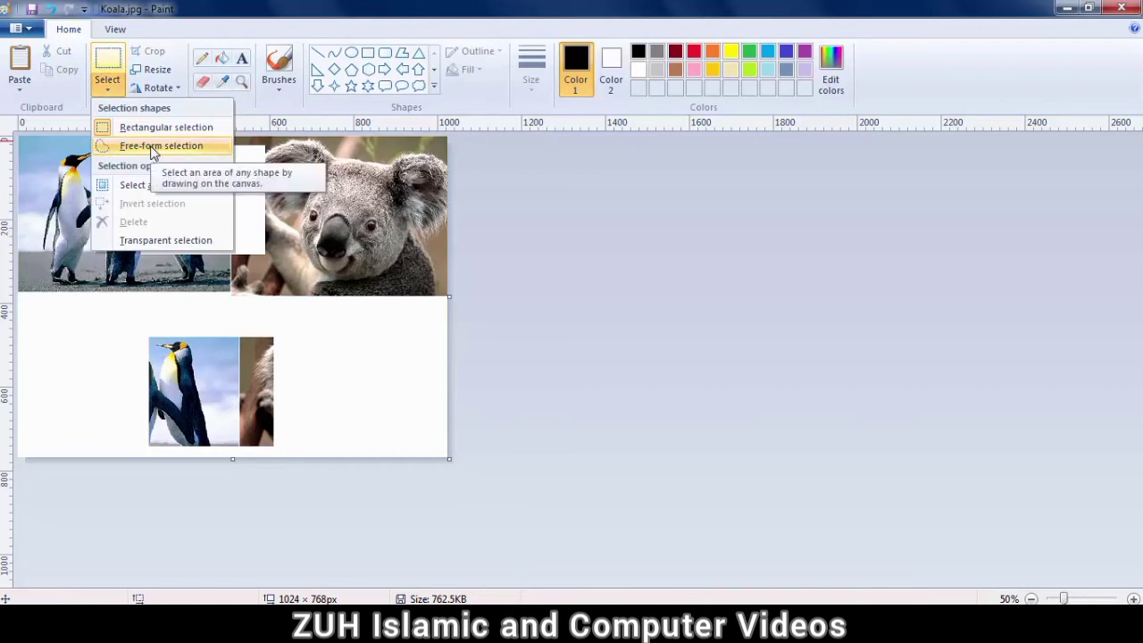
pyautogui.click(152, 147)
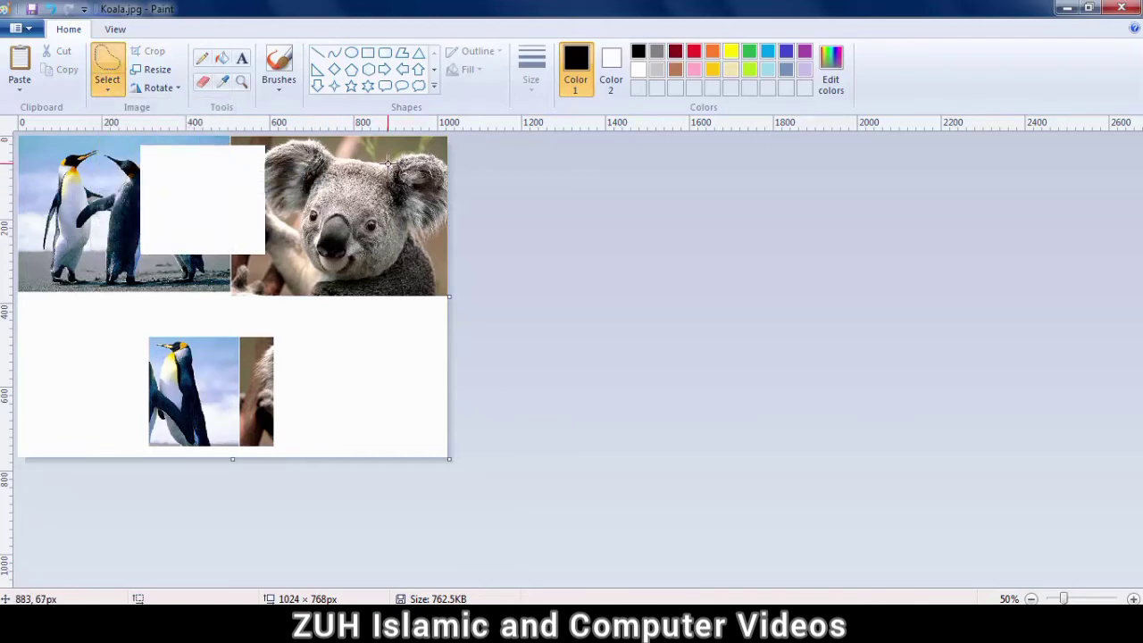
pyautogui.moveTo(387, 161)
pyautogui.mouseDown()
pyautogui.moveTo(404, 225)
pyautogui.moveTo(431, 227)
pyautogui.moveTo(435, 161)
pyautogui.moveTo(381, 160)
pyautogui.moveTo(360, 194)
pyautogui.moveTo(223, 210)
pyautogui.moveTo(401, 483)
pyautogui.moveTo(371, 398)
pyautogui.mouseUp()
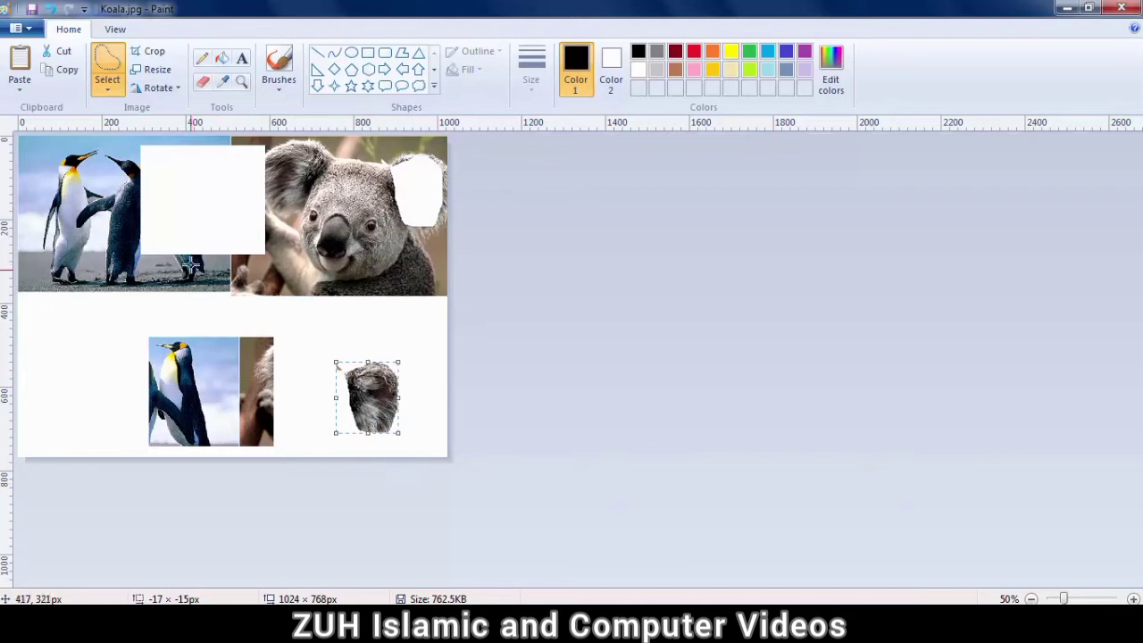
# Step: Select everything on the canvas and delete it
pyautogui.click(107, 82)
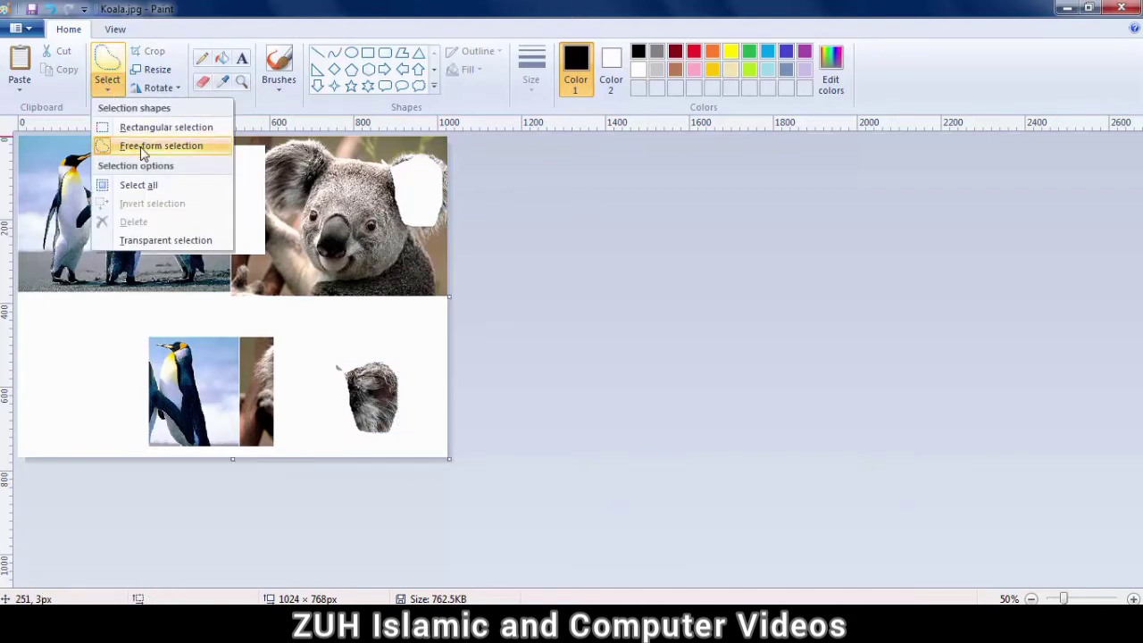
pyautogui.click(150, 193)
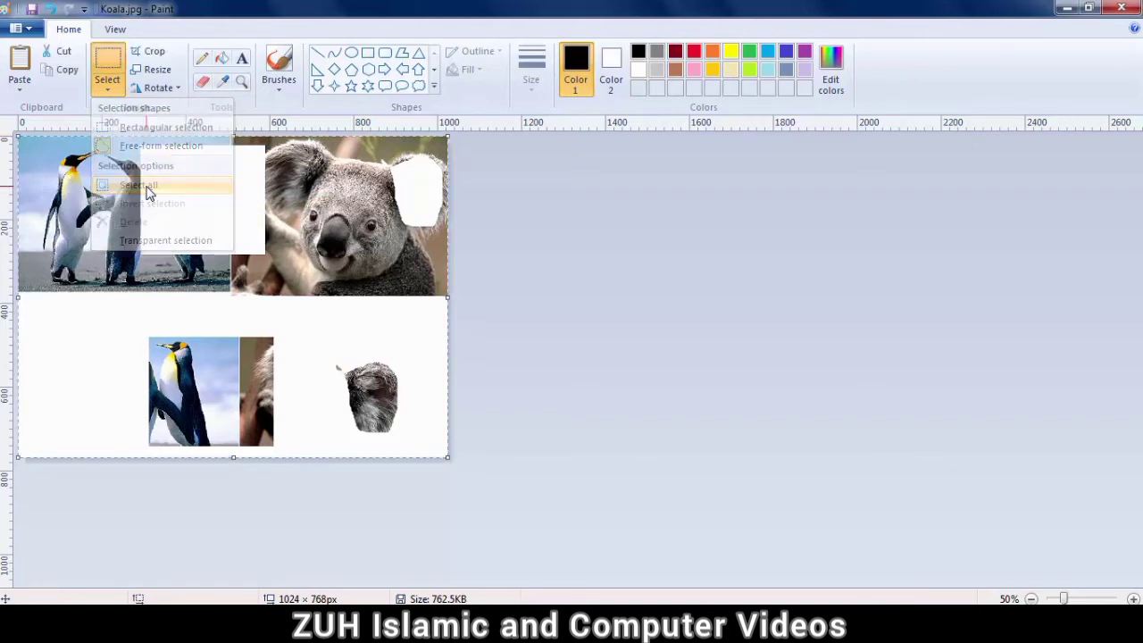
pyautogui.press('Delete')
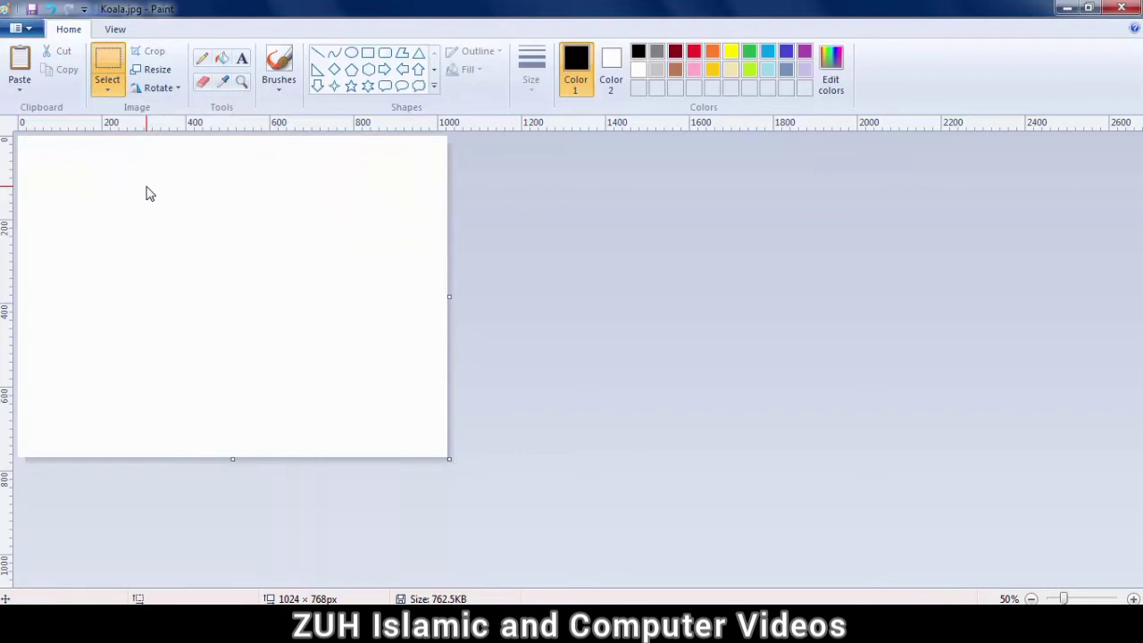
# Step: Paste Koala.jpg from its file onto the blank canvas
pyautogui.click(114, 94)
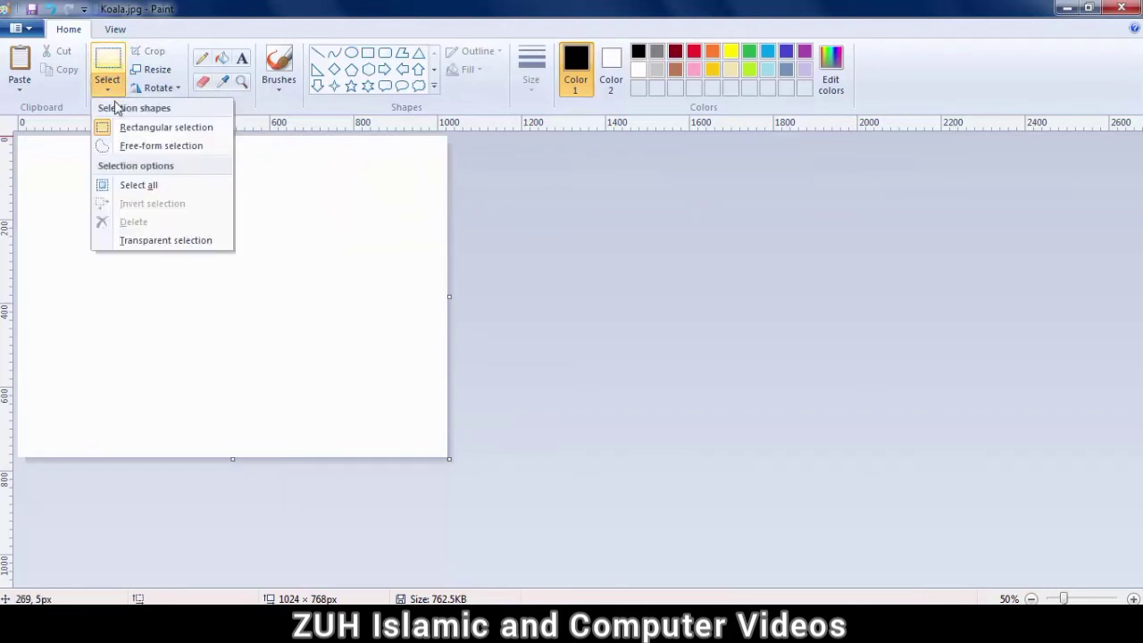
pyautogui.click(260, 208)
pyautogui.click(16, 85)
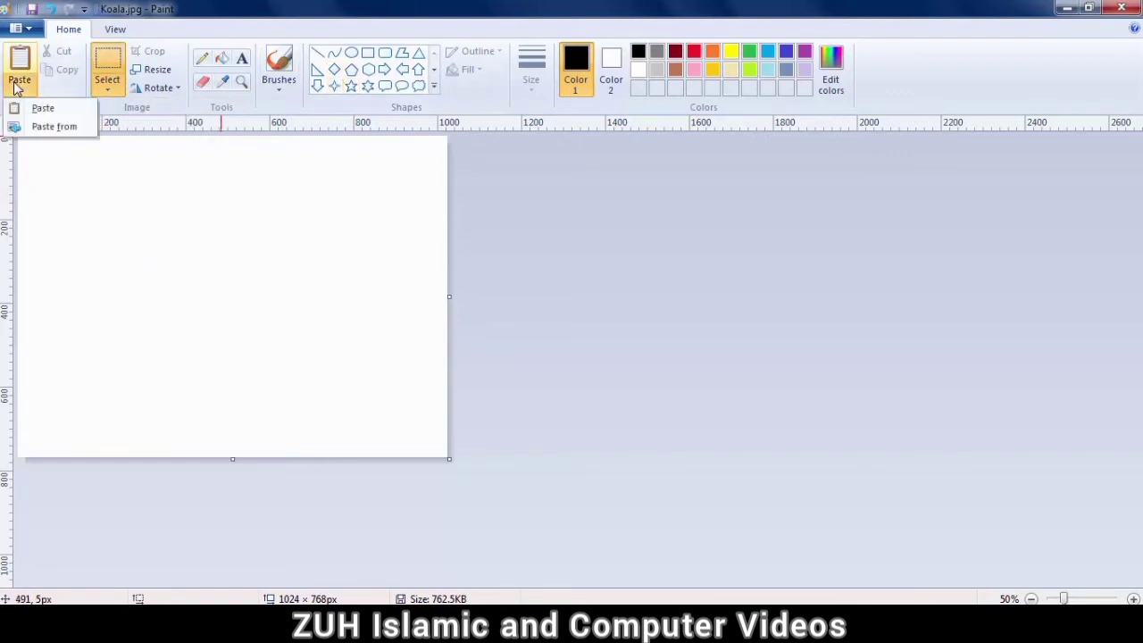
pyautogui.click(44, 123)
pyautogui.doubleClick(529, 184)
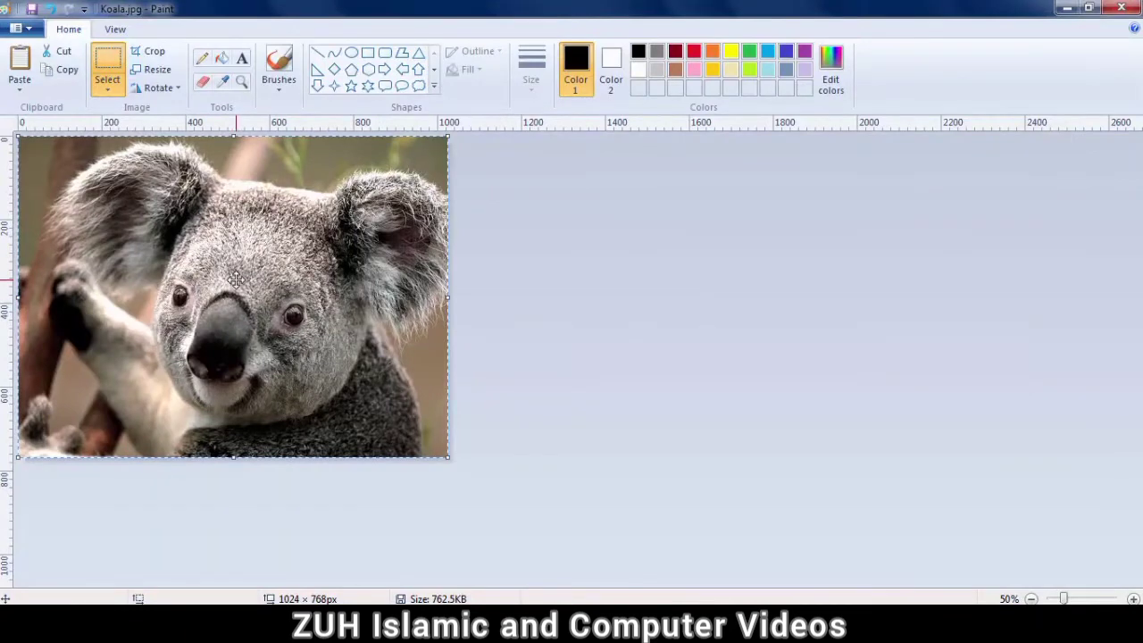
# Step: Select a rectangle of about 717 × 685 px around the koala's head and ears
pyautogui.click(236, 279)
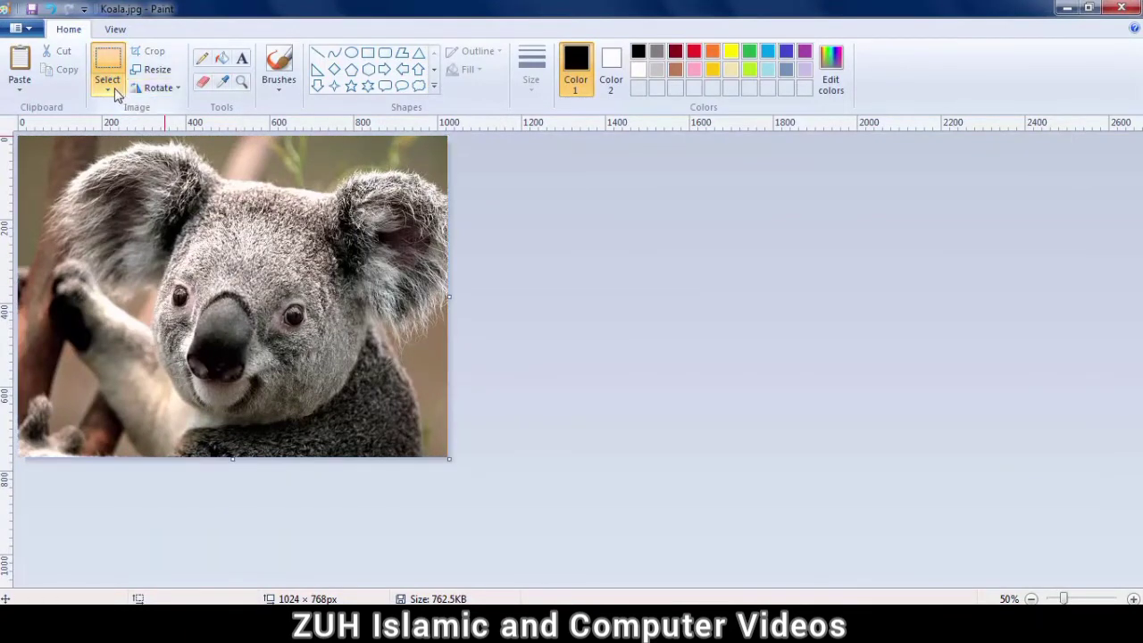
pyautogui.moveTo(173, 274); pyautogui.dragTo(319, 413)
pyautogui.click(224, 201)
pyautogui.moveTo(108, 136); pyautogui.dragTo(306, 235)
pyautogui.moveTo(419, 384); pyautogui.dragTo(409, 423)
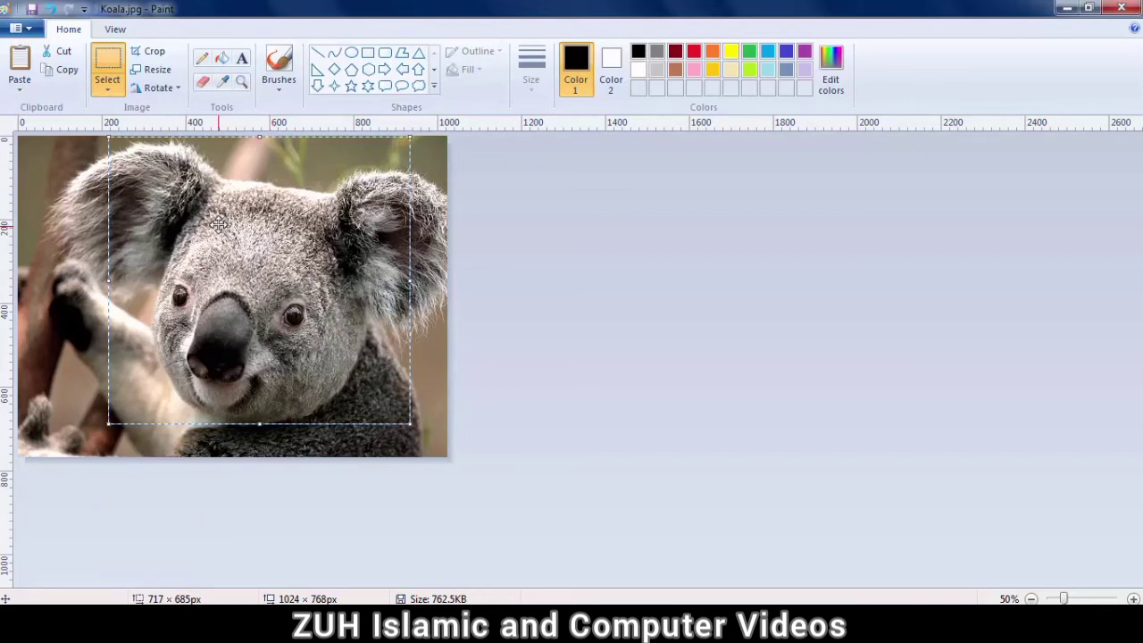
pyautogui.moveTo(219, 225)
pyautogui.mouseDown()
pyautogui.moveTo(244, 239)
pyautogui.moveTo(214, 232)
pyautogui.moveTo(207, 247)
pyautogui.moveTo(261, 215)
pyautogui.moveTo(237, 233)
pyautogui.moveTo(229, 215)
pyautogui.mouseUp()
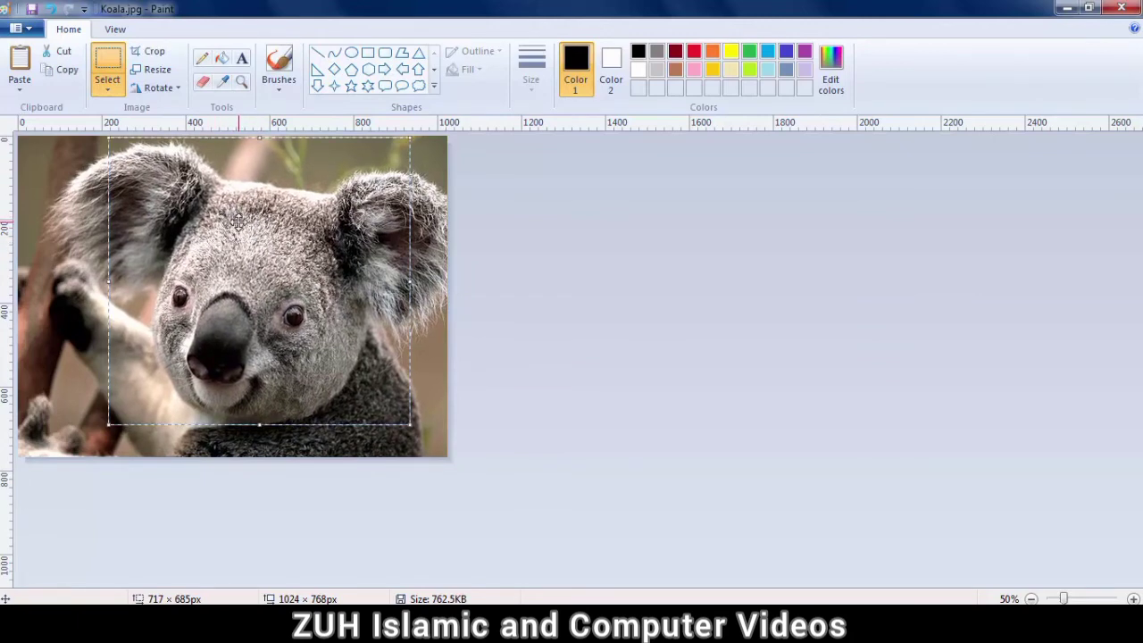
# Step: Invert the selection, shift the surrounding picture area slightly and delete it, leaving only the koala's head
pyautogui.click(108, 86)
pyautogui.click(150, 203)
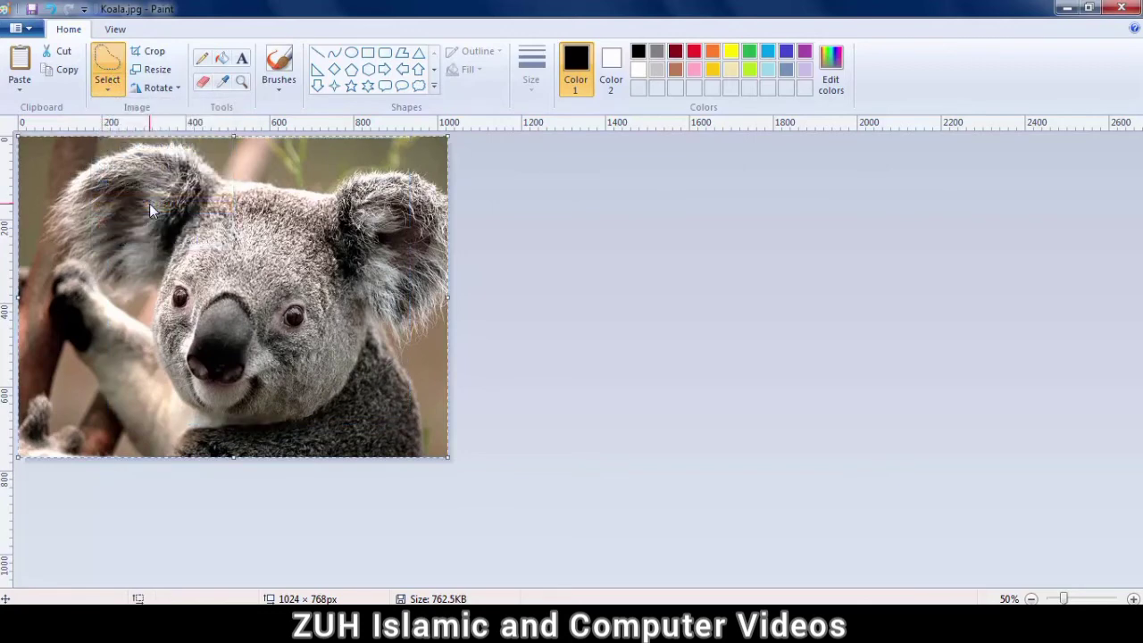
pyautogui.moveTo(68, 190)
pyautogui.mouseDown()
pyautogui.moveTo(179, 215)
pyautogui.moveTo(183, 257)
pyautogui.moveTo(242, 287)
pyautogui.moveTo(285, 379)
pyautogui.moveTo(54, 143)
pyautogui.moveTo(58, 284)
pyautogui.moveTo(49, 133)
pyautogui.moveTo(85, 285)
pyautogui.moveTo(100, 292)
pyautogui.moveTo(56, 196)
pyautogui.mouseUp()
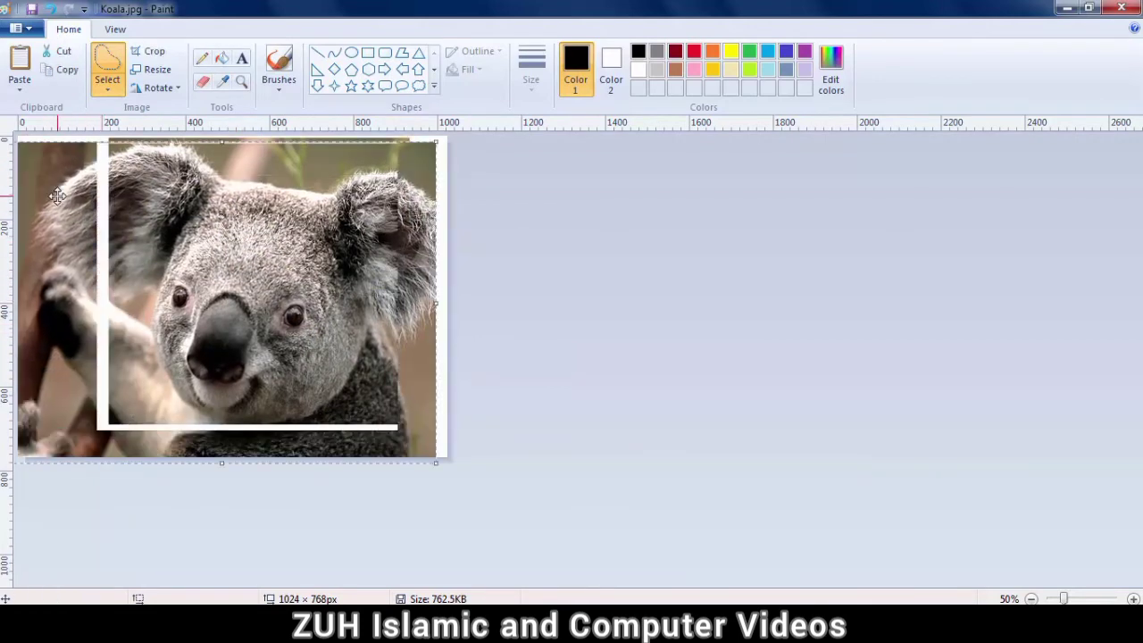
pyautogui.press('Delete')
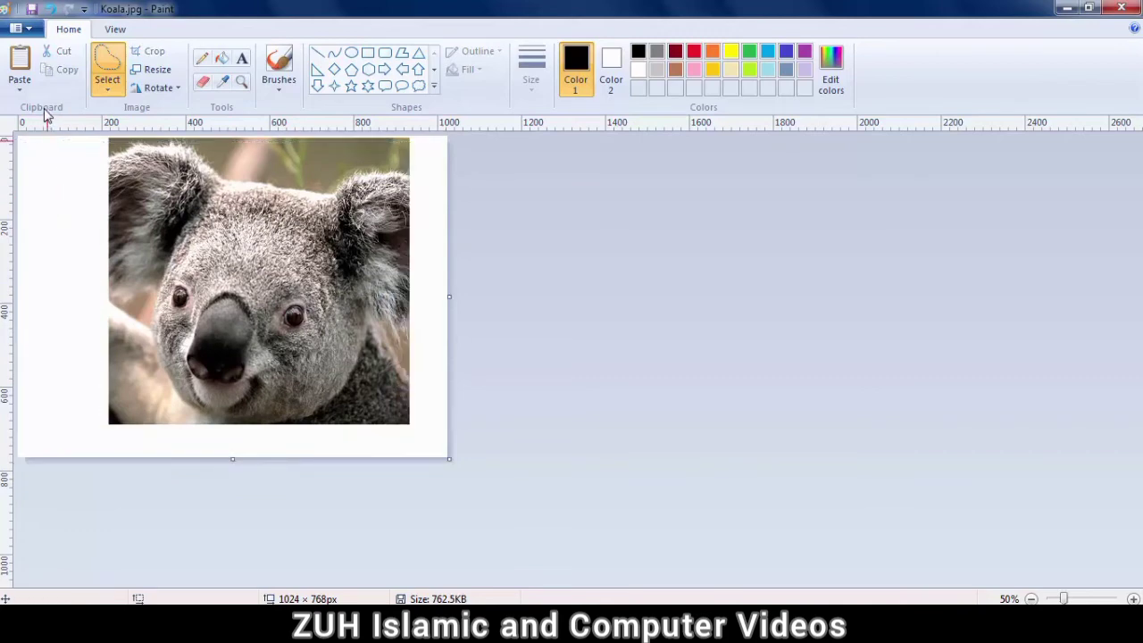
# Step: Outline part of the koala's forehead and left-hand eye with a free-form selection and delete it
pyautogui.click(104, 91)
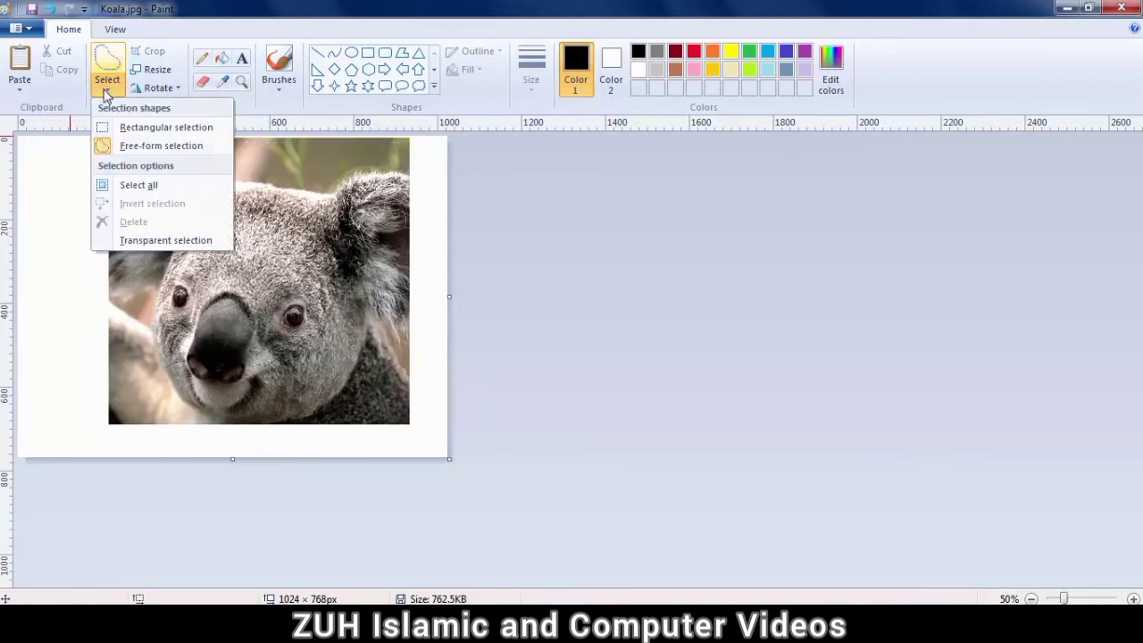
pyautogui.click(161, 145)
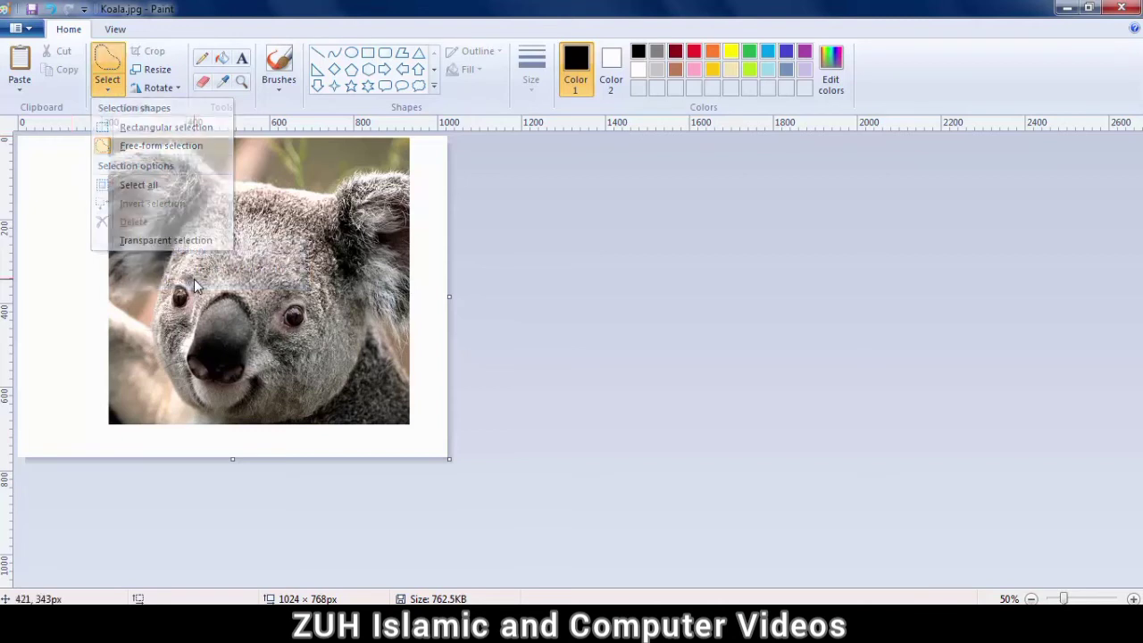
pyautogui.moveTo(191, 185)
pyautogui.mouseDown()
pyautogui.moveTo(213, 338)
pyautogui.moveTo(160, 197)
pyautogui.moveTo(187, 183)
pyautogui.mouseUp()
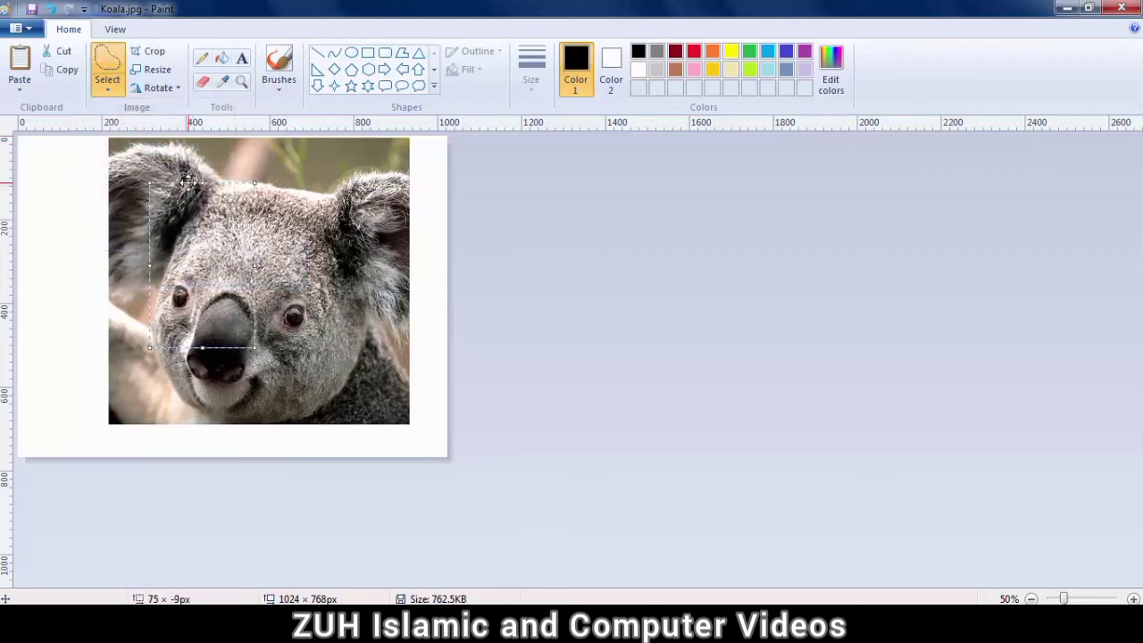
pyautogui.click(107, 89)
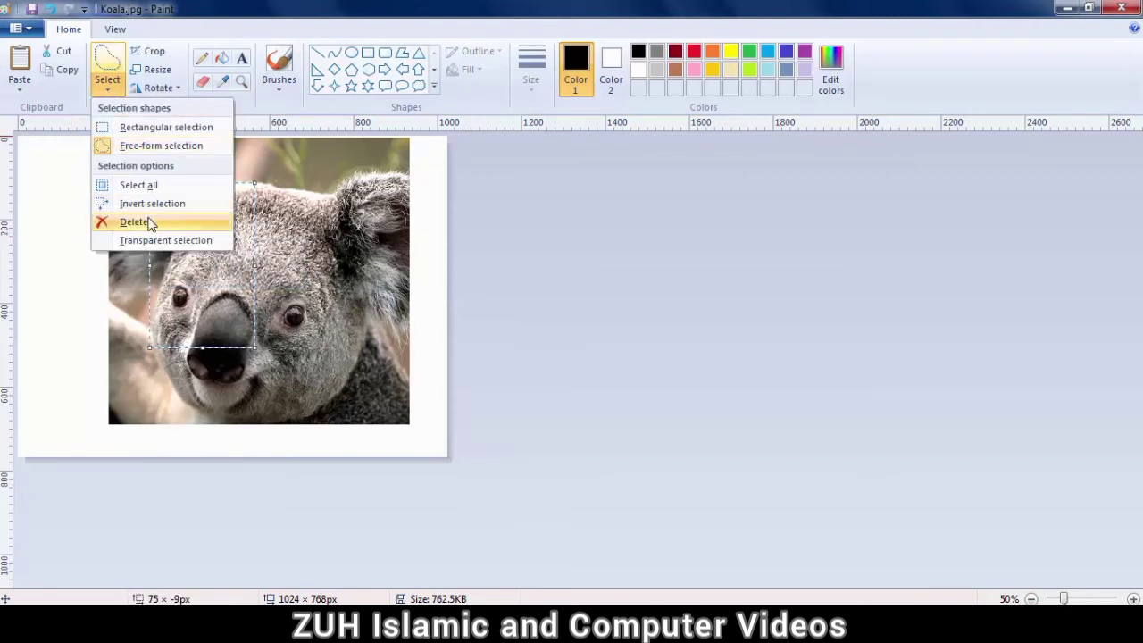
pyautogui.click(134, 222)
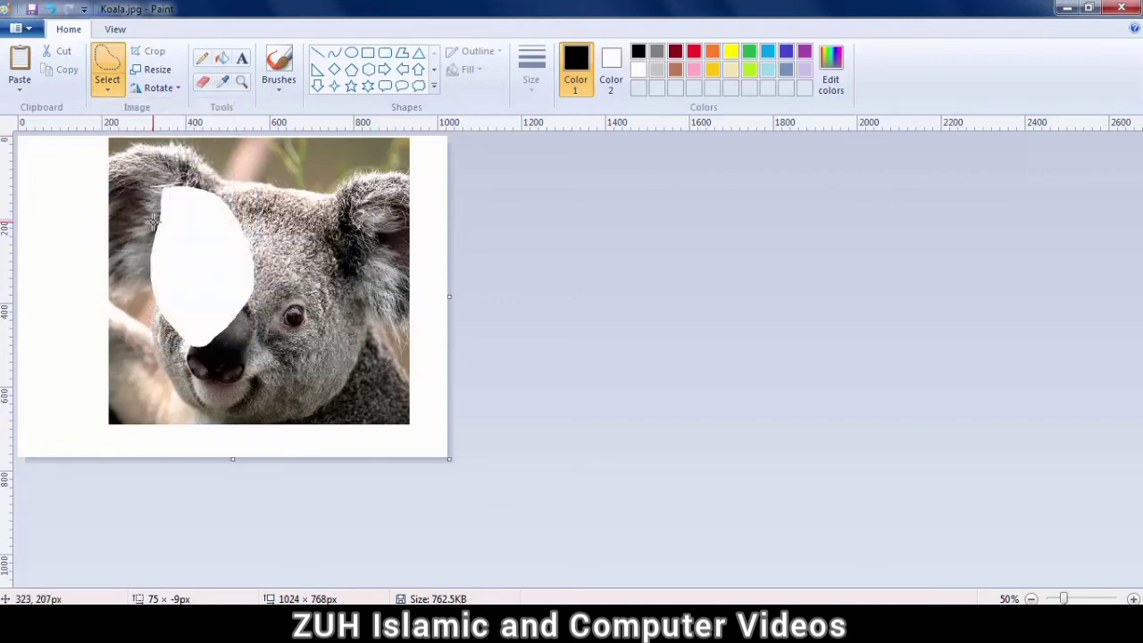
pyautogui.press('Delete')
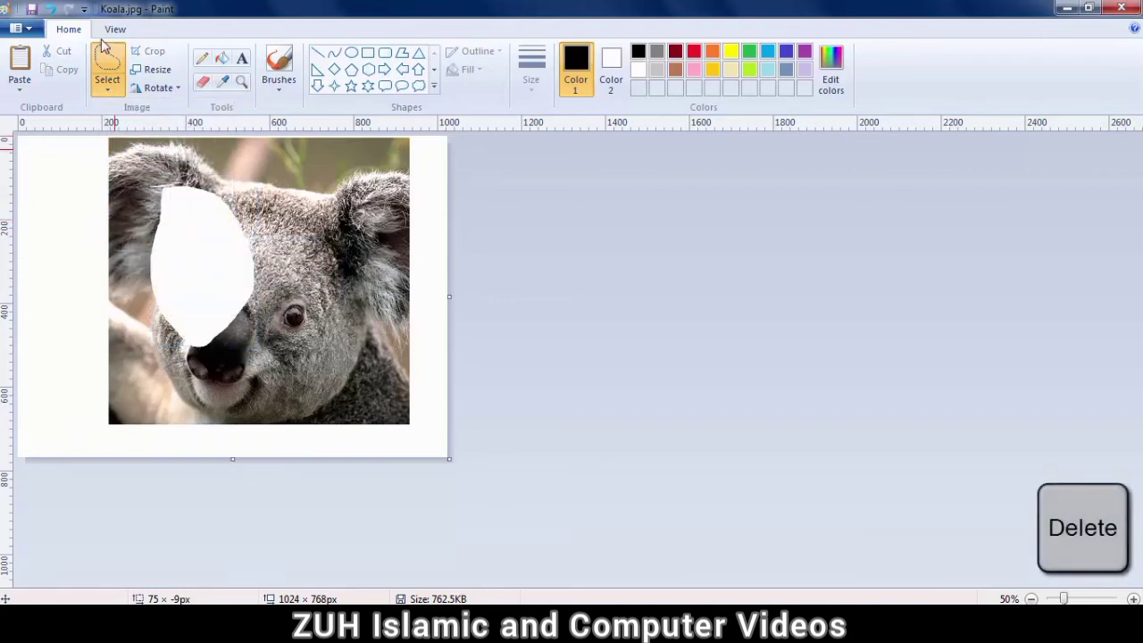
# Step: Select everything on the canvas and delete it
pyautogui.click(106, 82)
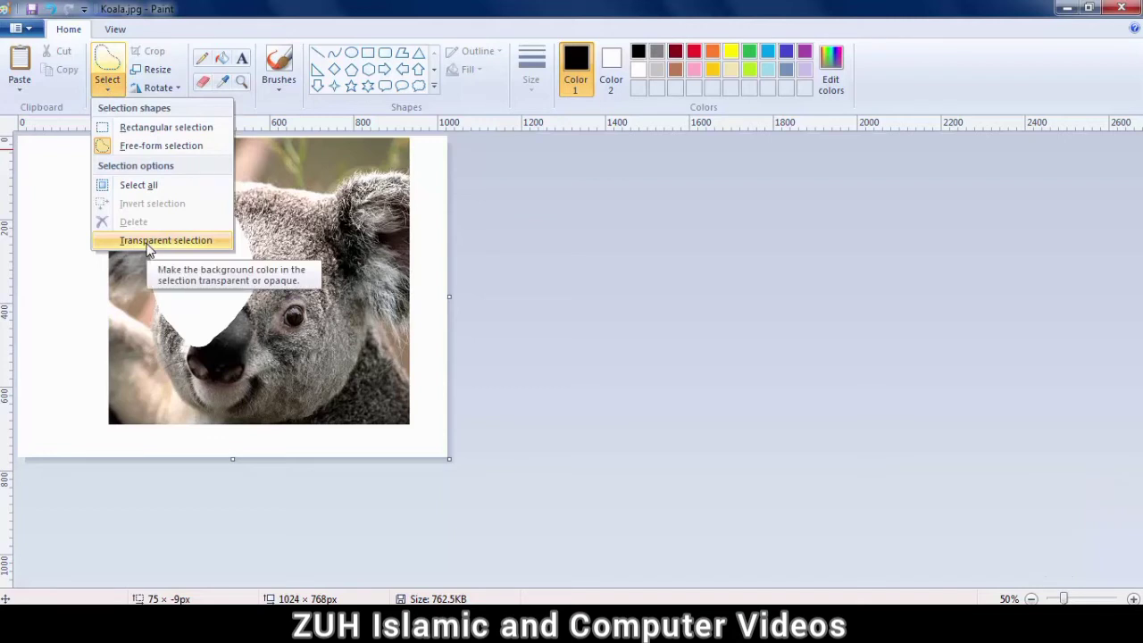
pyautogui.click(179, 322)
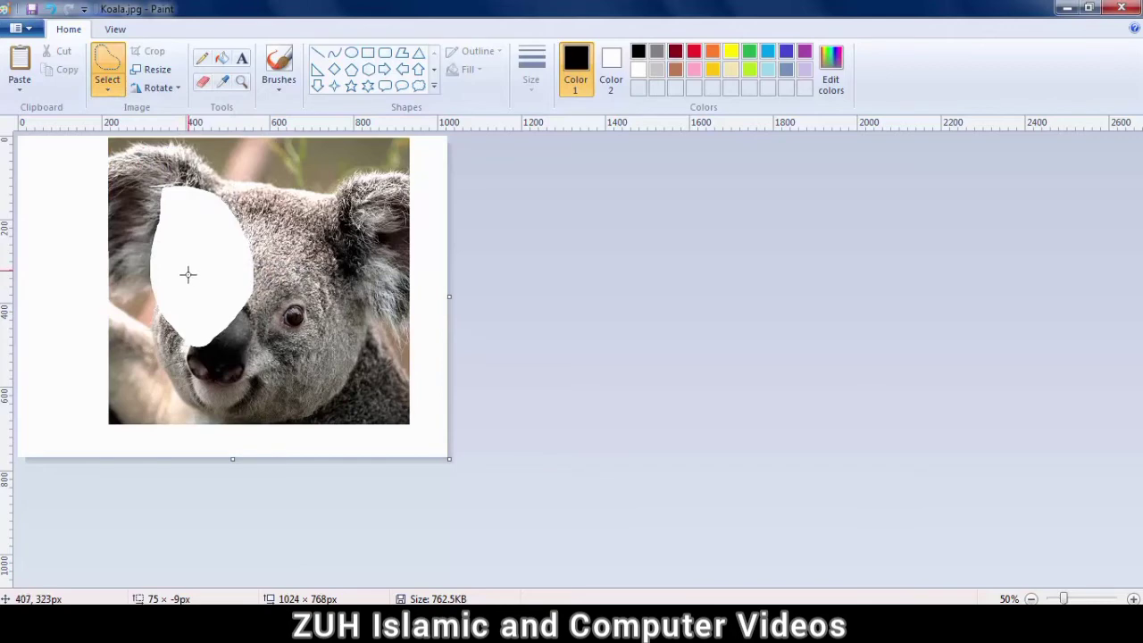
pyautogui.hotkey('ctrl', 'a')
pyautogui.press('Delete')
# Step: Draw a large black-outlined rectangle on the right half of the canvas and fill it with light gray
pyautogui.click(368, 53)
pyautogui.moveTo(200, 179)
pyautogui.mouseDown()
pyautogui.moveTo(419, 445)
pyautogui.moveTo(432, 442)
pyautogui.mouseUp()
pyautogui.click(175, 156)
pyautogui.click(222, 58)
pyautogui.click(658, 70)
pyautogui.click(342, 247)
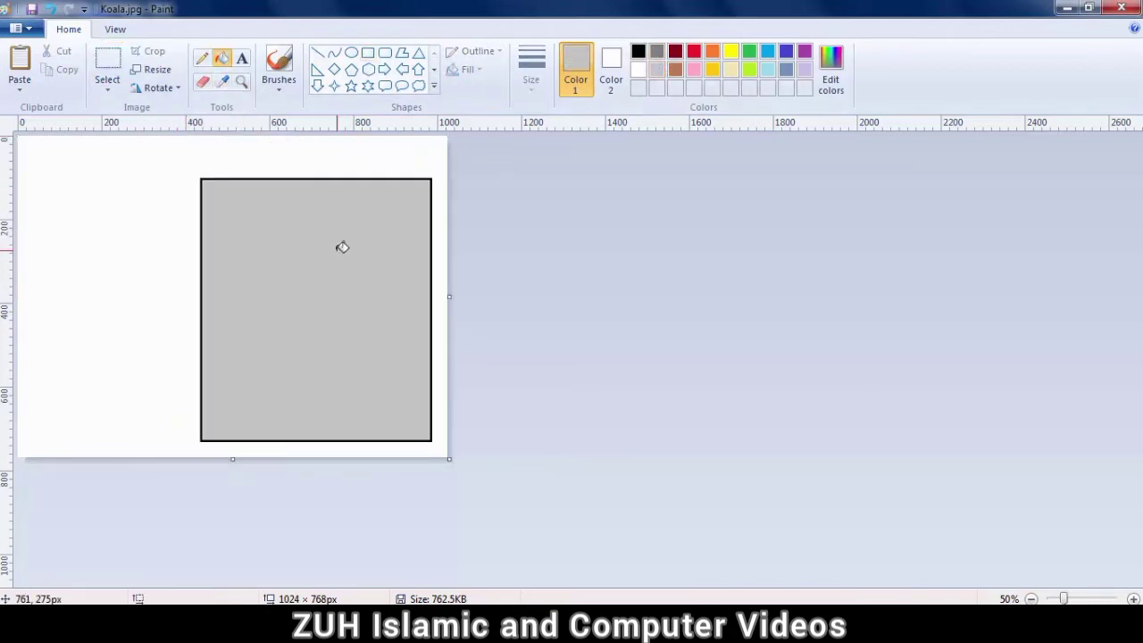
# Step: Draw a six-point star of about 229 × 277 px left of the gray rectangle and give it a black outline
pyautogui.click(367, 85)
pyautogui.click(675, 70)
pyautogui.moveTo(35, 176); pyautogui.dragTo(135, 292)
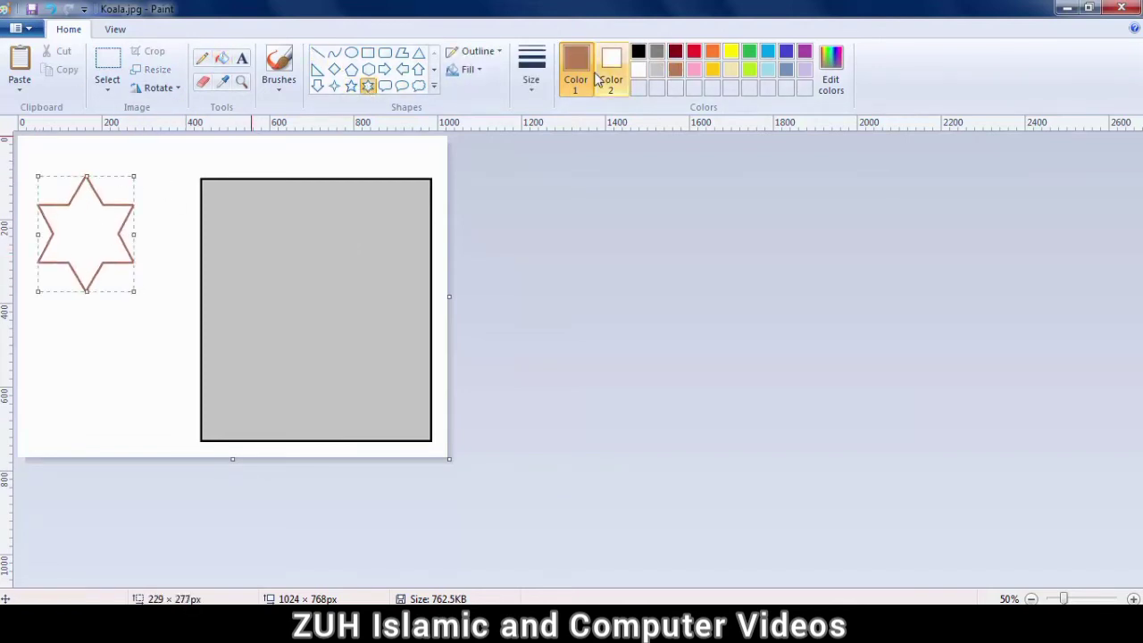
pyautogui.click(638, 51)
# Step: Select a rectangle of about 281 × 359 px around the star and move it into the middle of the gray rectangle
pyautogui.click(107, 61)
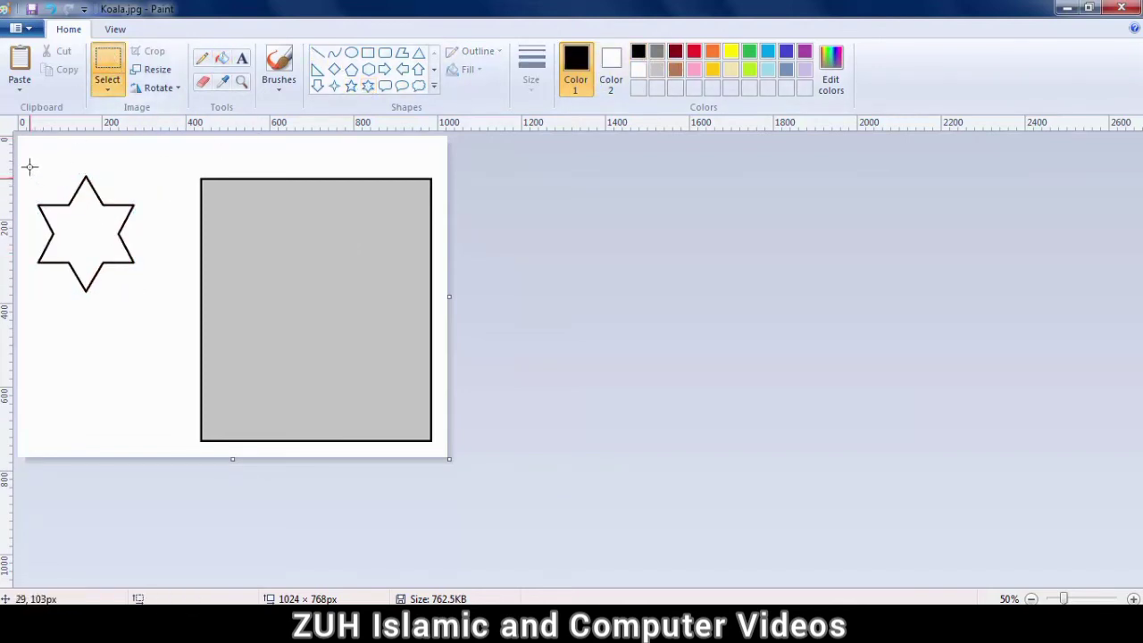
pyautogui.moveTo(28, 154); pyautogui.dragTo(150, 307)
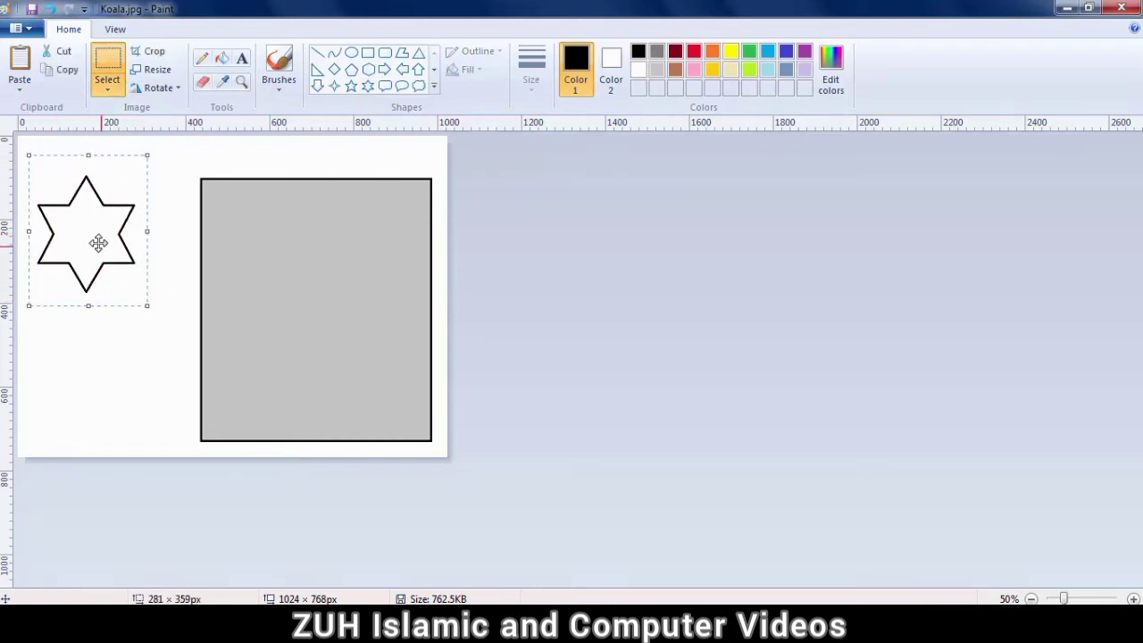
pyautogui.moveTo(97, 242); pyautogui.dragTo(331, 309)
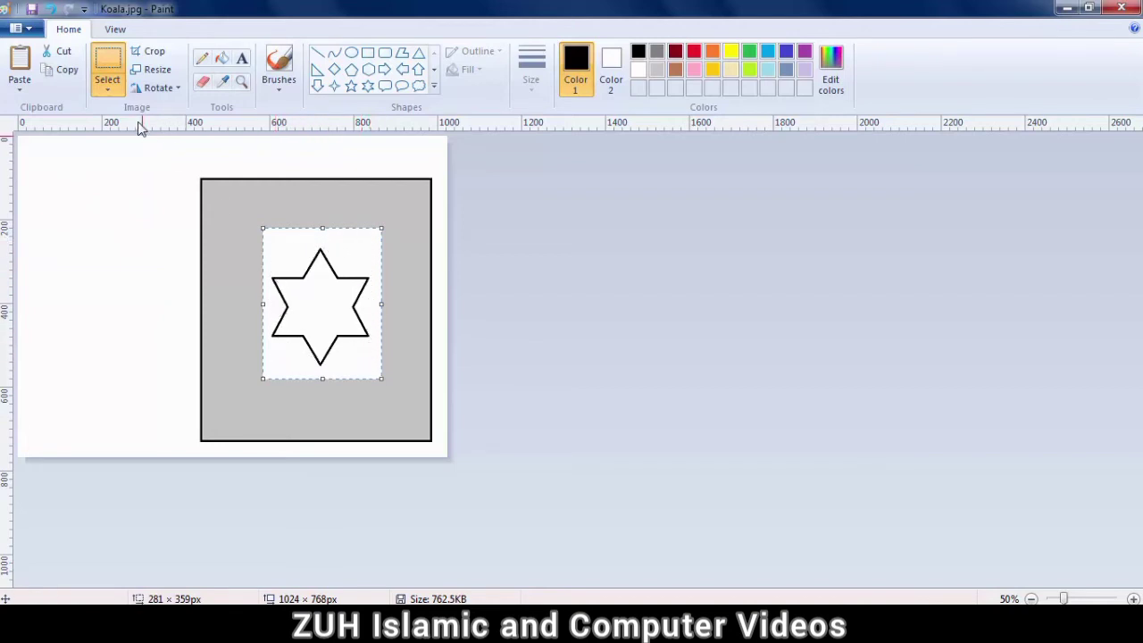
# Step: Make the star's selection transparent, move it across the gray rectangle's left edge and deselect it
pyautogui.click(108, 89)
pyautogui.click(143, 246)
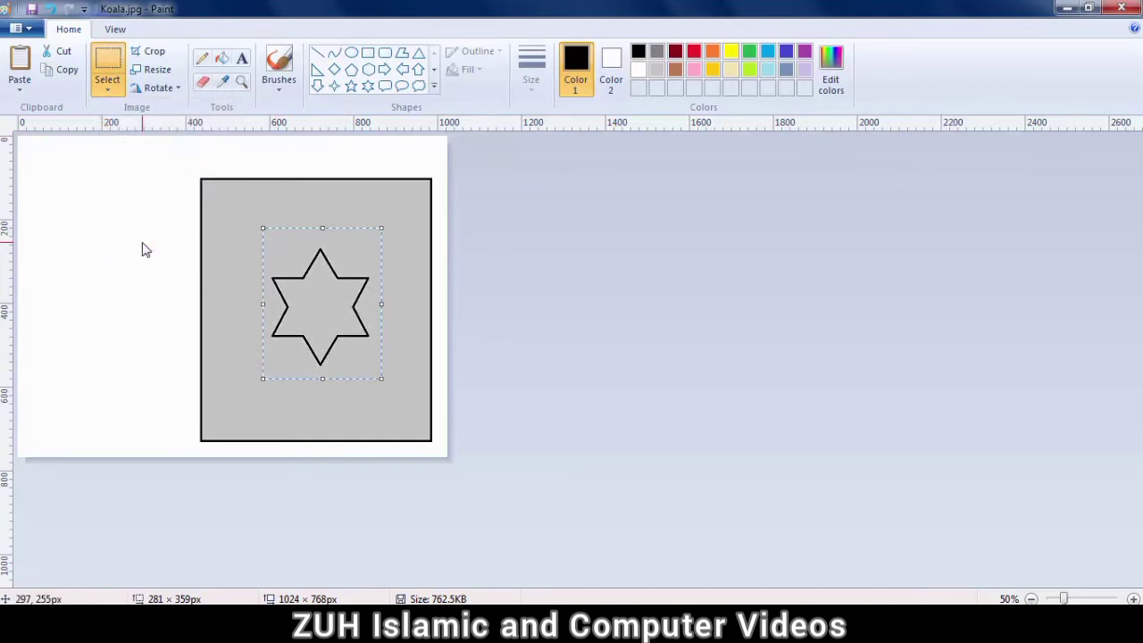
pyautogui.moveTo(321, 291); pyautogui.dragTo(230, 292)
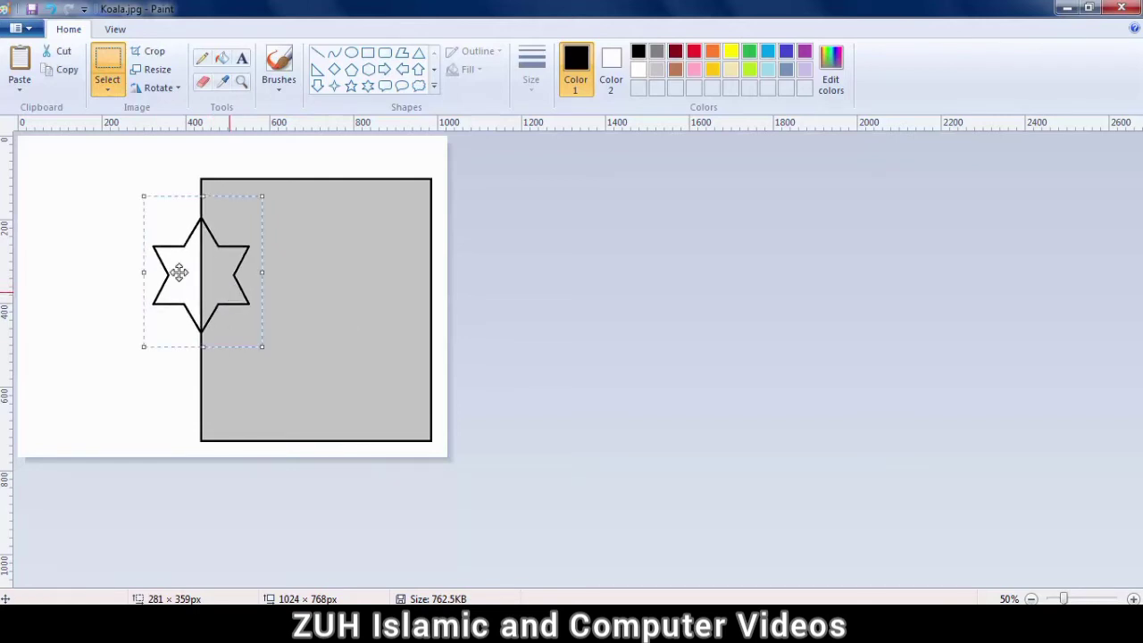
pyautogui.click(90, 197)
pyautogui.click(113, 94)
pyautogui.click(114, 93)
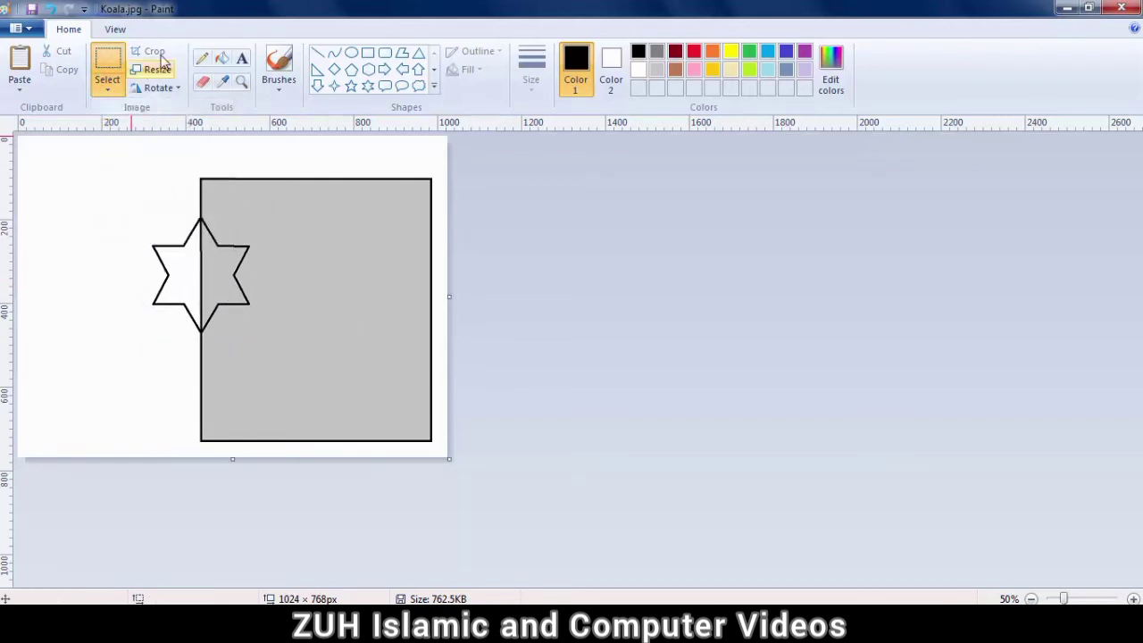
# Step: Crop the image to a rectangular selection of about 293 × 327 px around the star
pyautogui.click(108, 91)
pyautogui.click(125, 126)
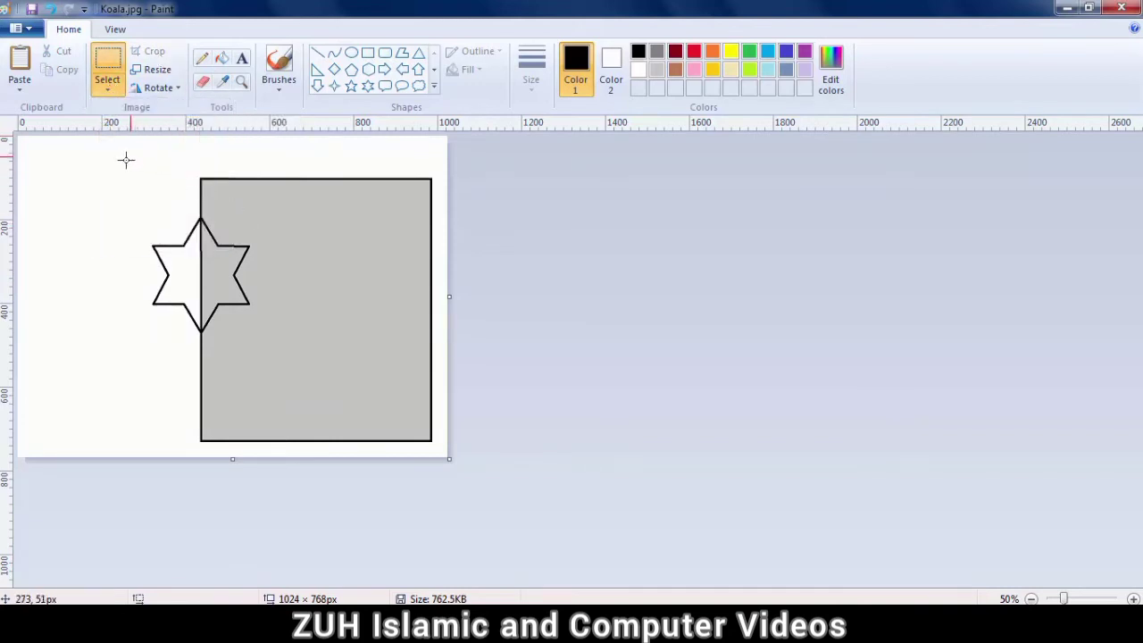
pyautogui.moveTo(302, 221); pyautogui.dragTo(392, 352)
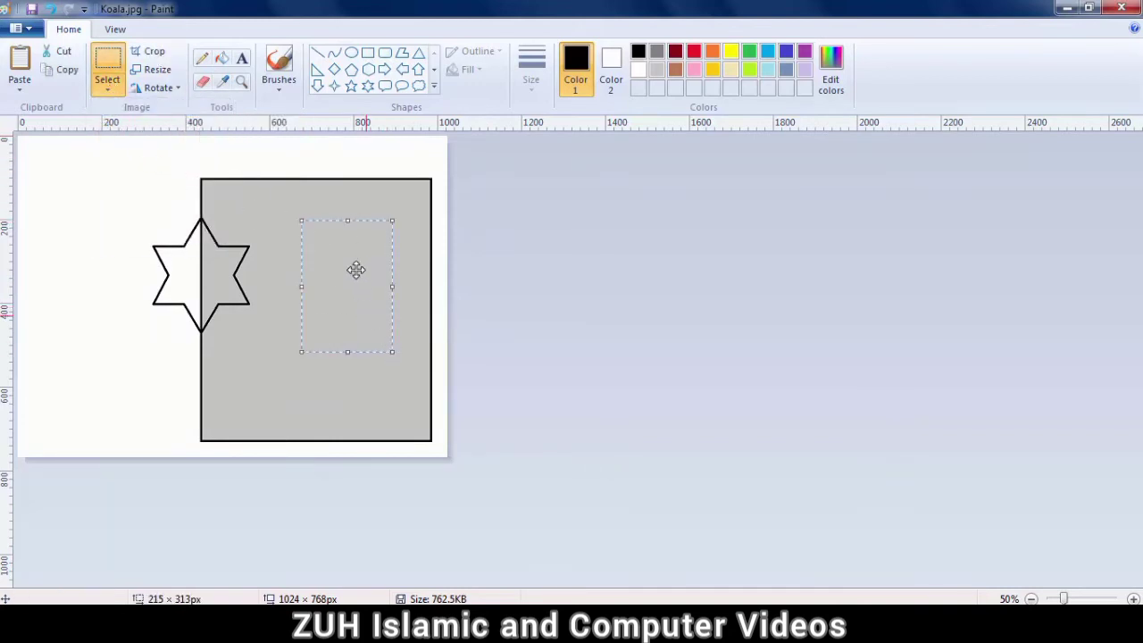
pyautogui.moveTo(142, 207); pyautogui.dragTo(263, 343)
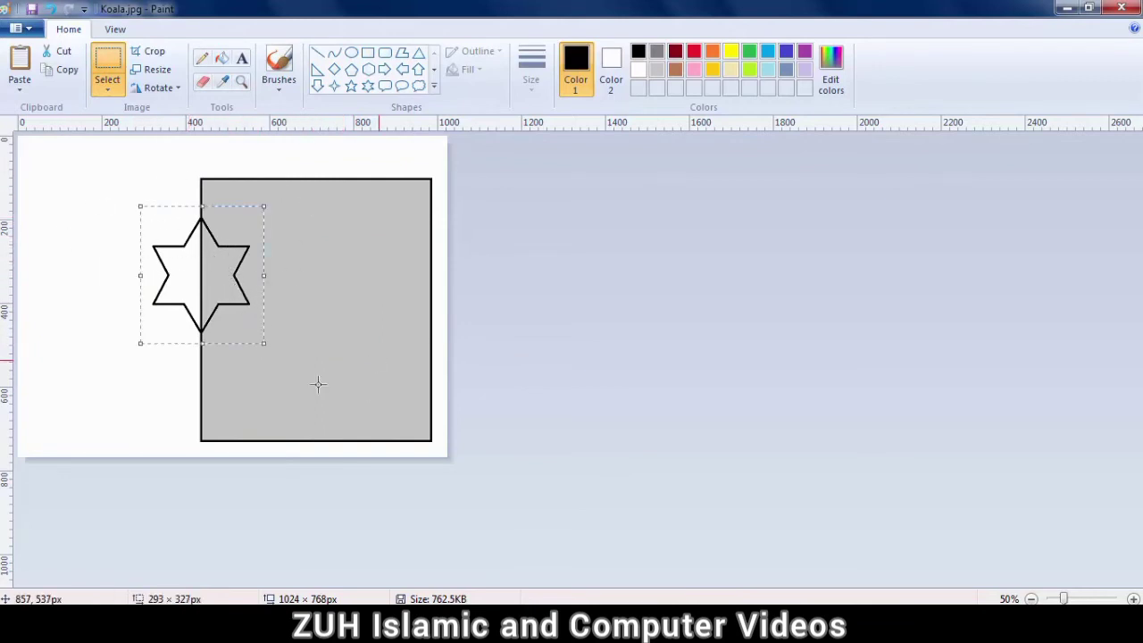
pyautogui.click(150, 52)
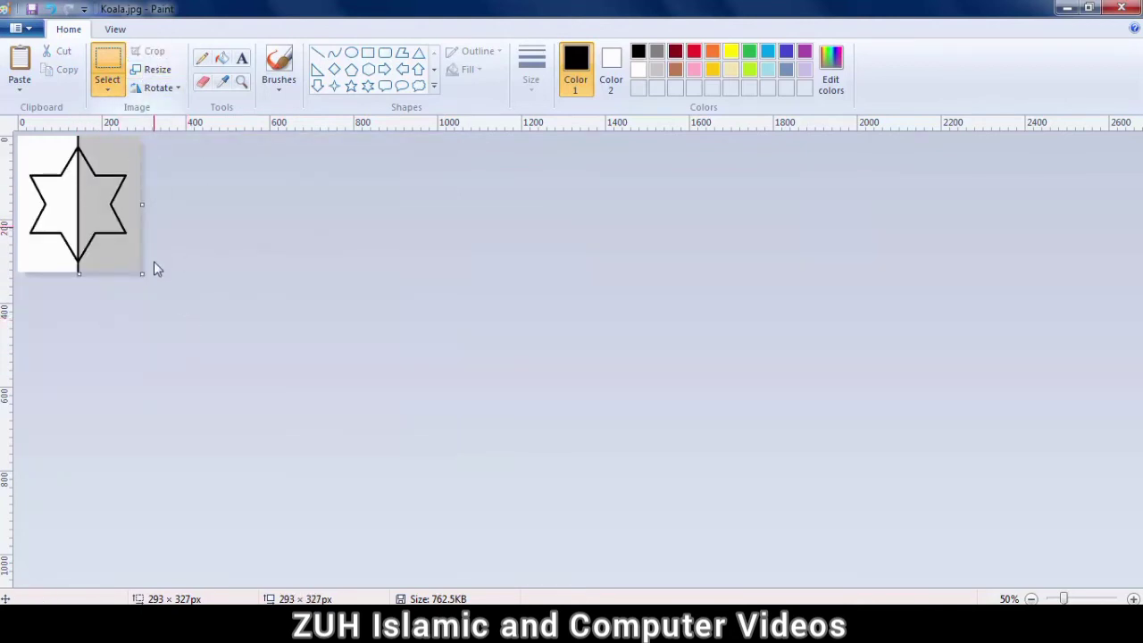
# Step: Enlarge the canvas to about 1160 × 848 px and delete everything on it
pyautogui.moveTo(139, 272); pyautogui.dragTo(505, 490)
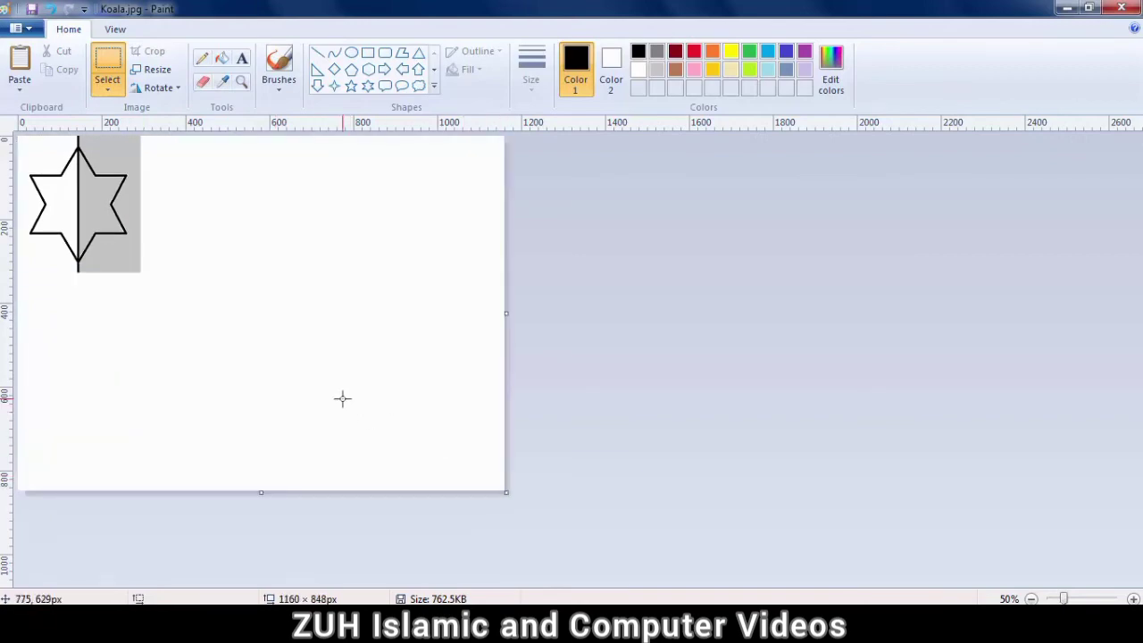
pyautogui.hotkey('ctrl', 'a')
pyautogui.press('Delete')
# Step: Paste Koala.jpg from its file and move it to the middle of the canvas
pyautogui.click(20, 86)
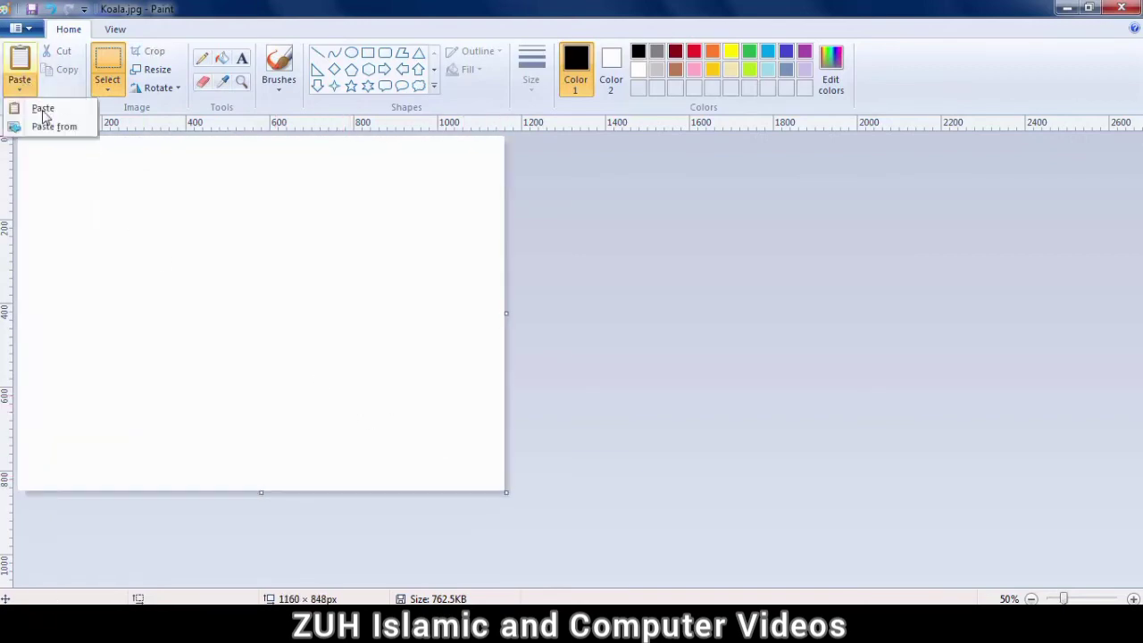
pyautogui.click(52, 127)
pyautogui.doubleClick(545, 173)
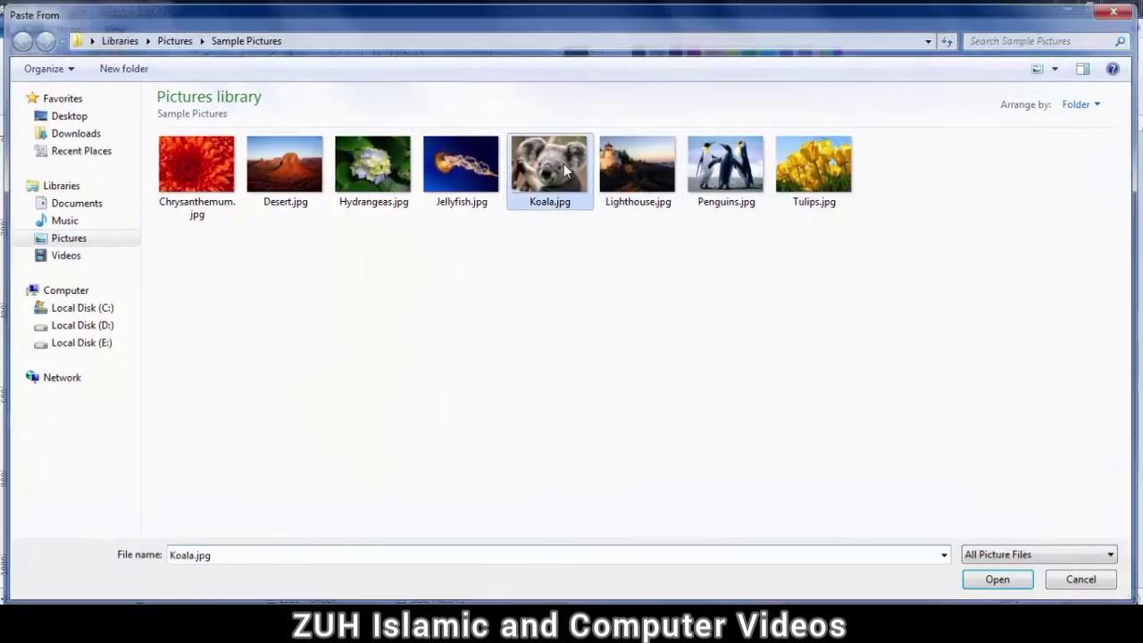
pyautogui.moveTo(279, 240); pyautogui.dragTo(308, 247)
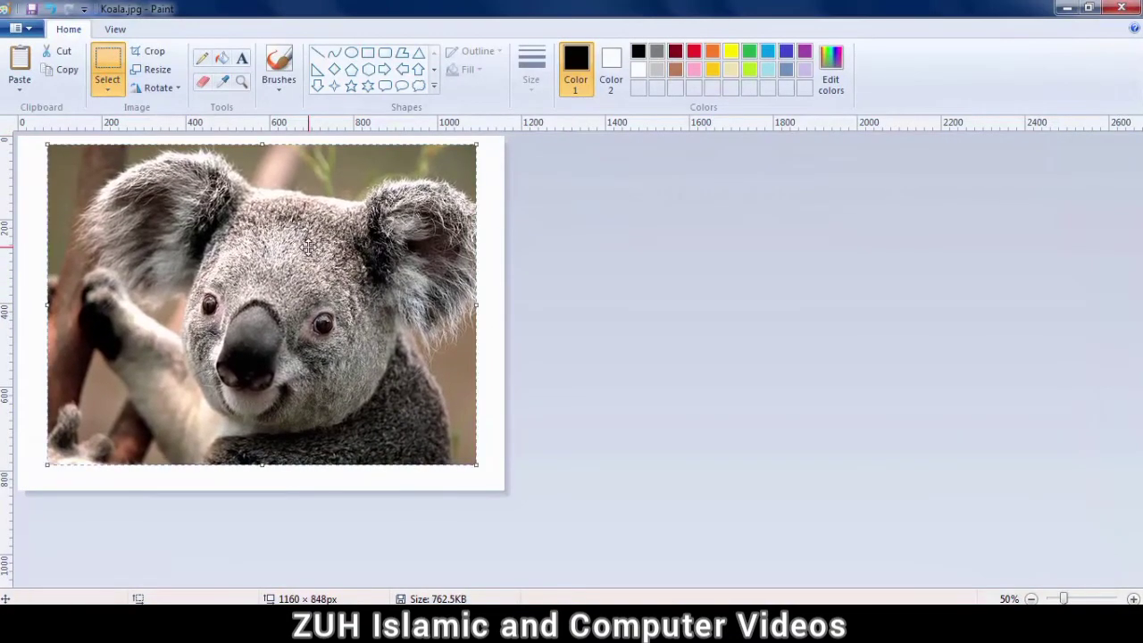
# Step: Resize the koala picture to 50 percent with its aspect ratio maintained and move it right of the canvas's centre
pyautogui.click(154, 72)
pyautogui.moveTo(174, 76); pyautogui.dragTo(588, 64)
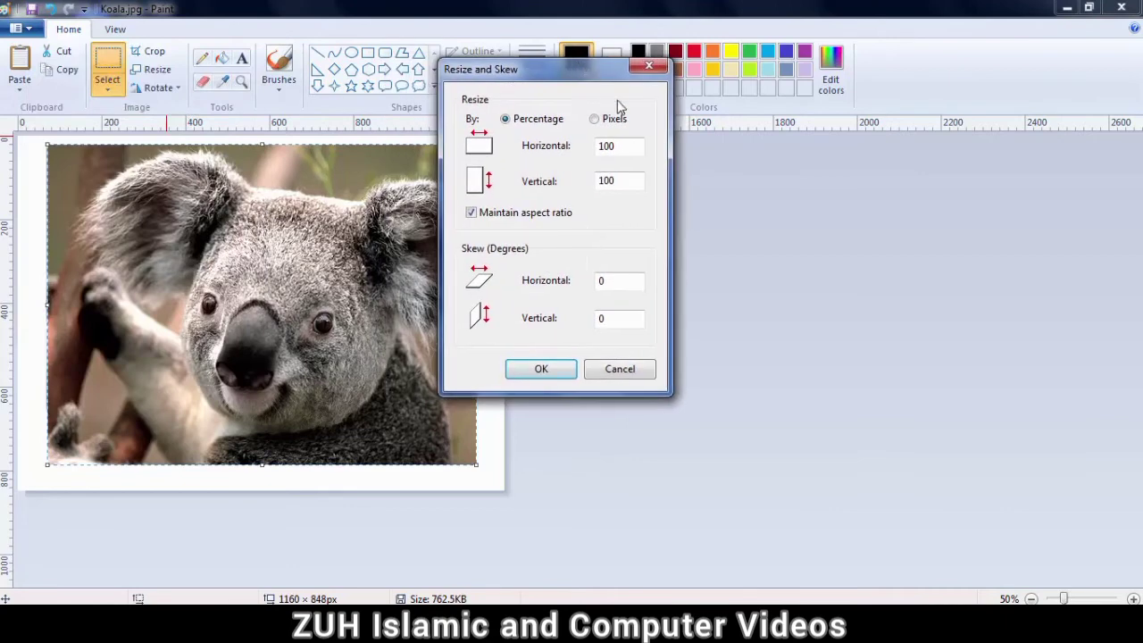
pyautogui.click(595, 119)
pyautogui.moveTo(624, 149); pyautogui.dragTo(573, 146)
pyautogui.moveTo(618, 181); pyautogui.dragTo(595, 179)
pyautogui.click(530, 217)
pyautogui.moveTo(614, 145); pyautogui.dragTo(583, 152)
pyautogui.moveTo(625, 147); pyautogui.dragTo(571, 134)
pyautogui.write('50')
pyautogui.click(514, 217)
pyautogui.click(543, 371)
pyautogui.moveTo(130, 214); pyautogui.dragTo(298, 266)
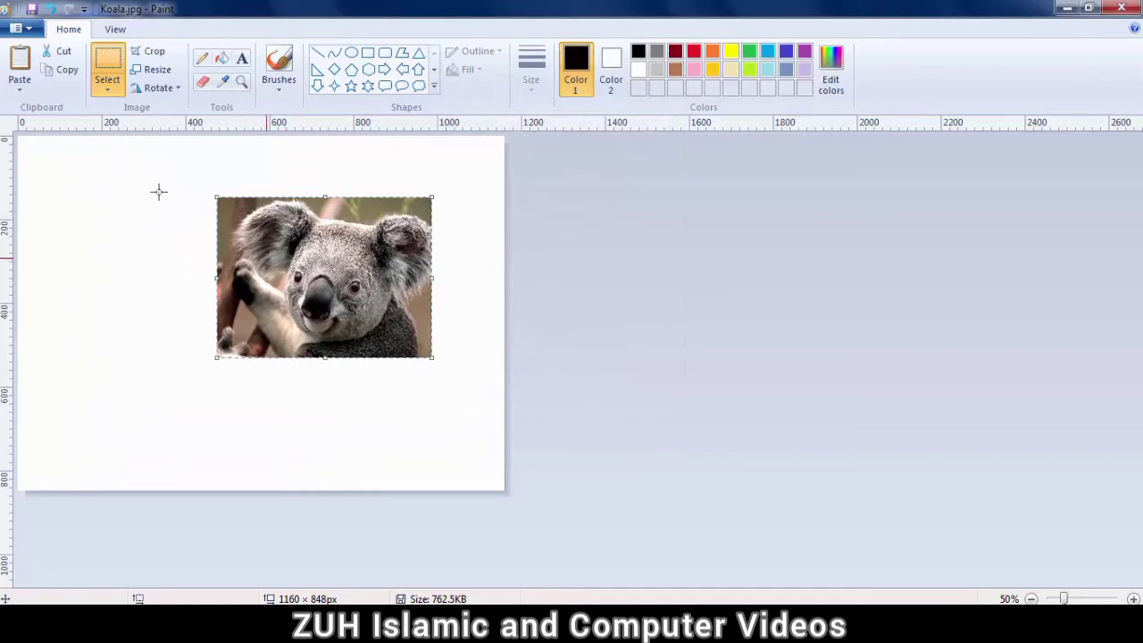
# Step: Skew the koala picture horizontally by 5 degrees and deselect it
pyautogui.click(154, 70)
pyautogui.moveTo(143, 79); pyautogui.dragTo(607, 86)
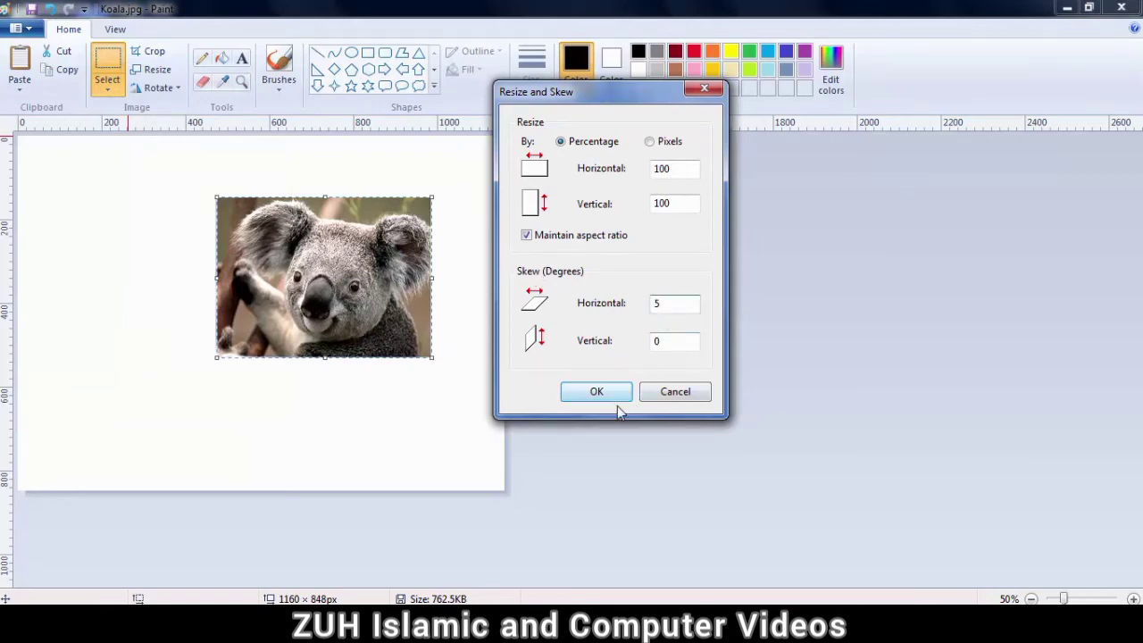
pyautogui.click(597, 393)
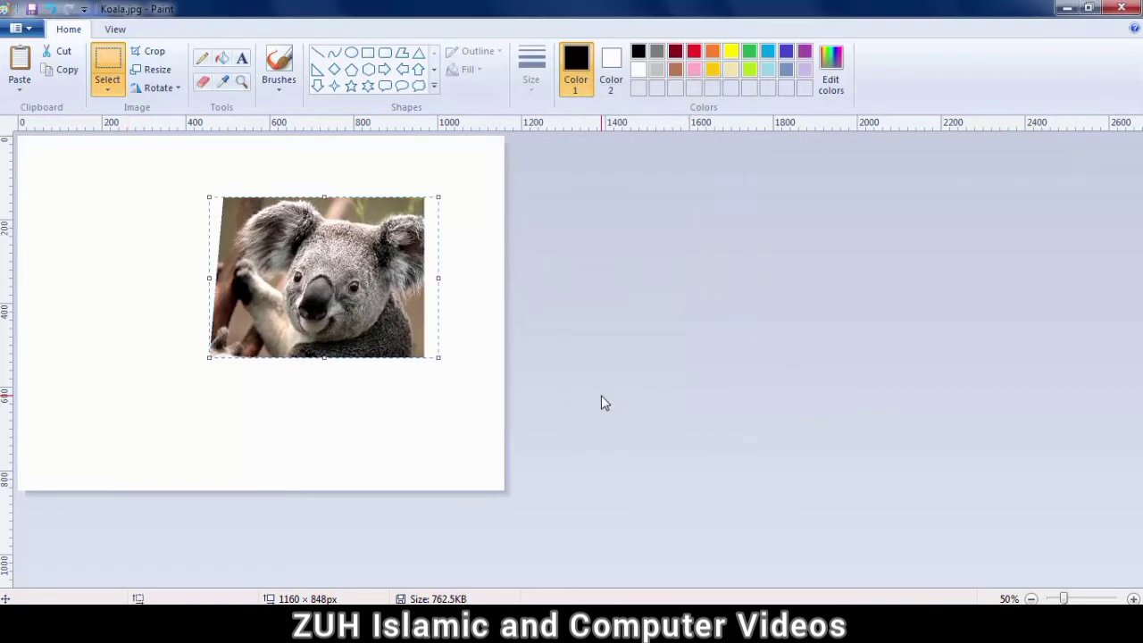
pyautogui.click(465, 397)
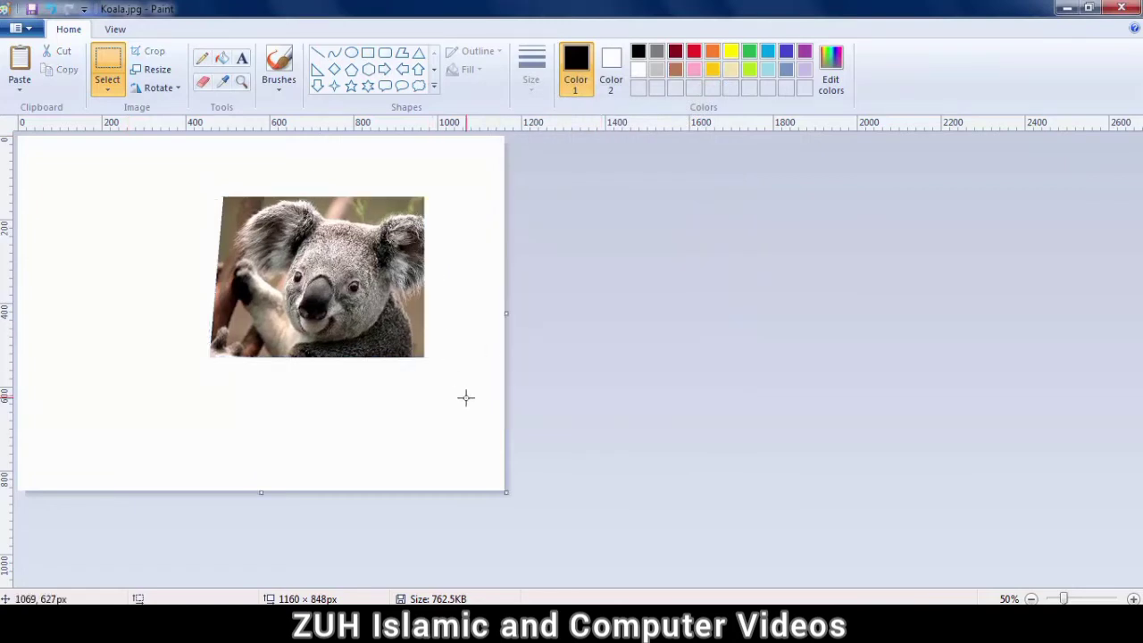
# Step: Skew the koala picture vertically by 5 degrees with its size kept at 100 percent, and deselect it
pyautogui.hotkey('ctrl', 'w')
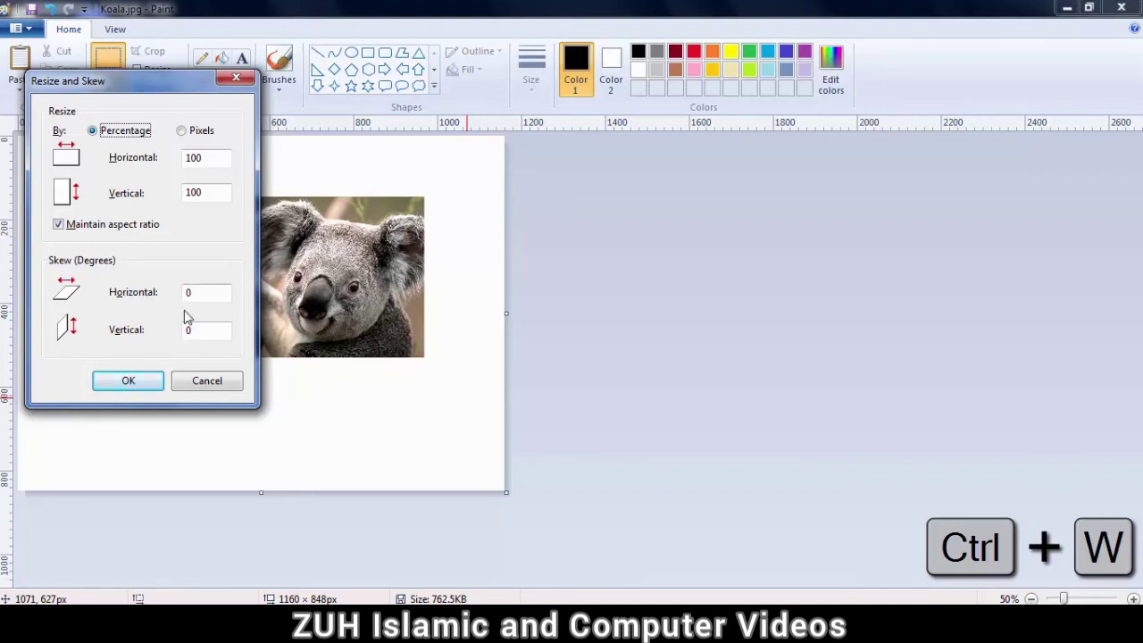
pyautogui.click(208, 382)
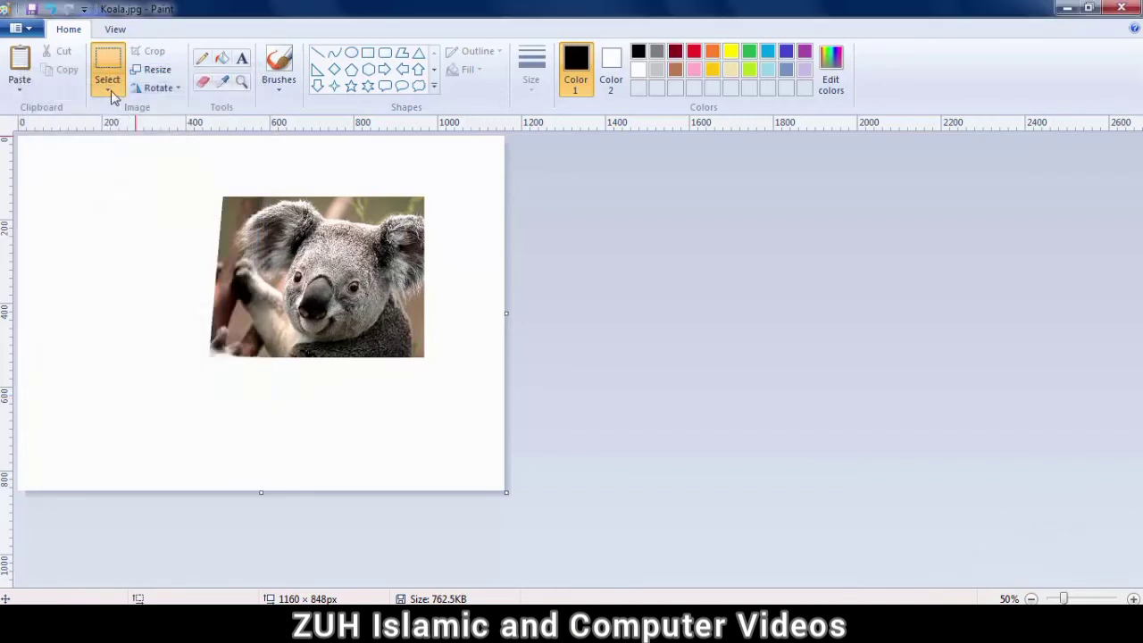
pyautogui.moveTo(201, 185); pyautogui.dragTo(438, 374)
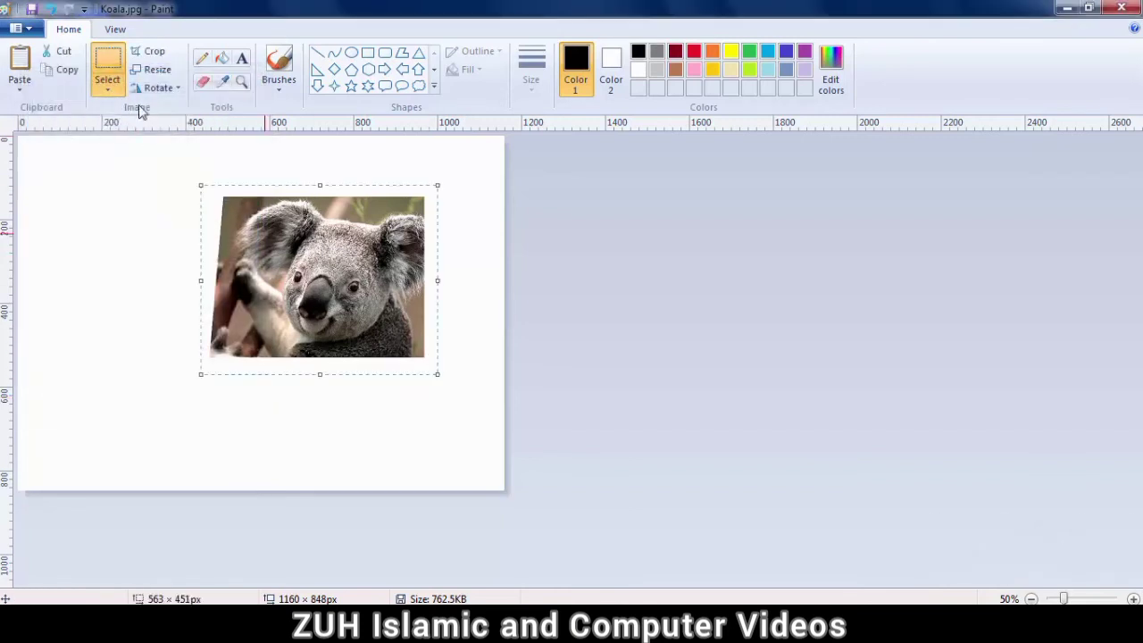
pyautogui.click(154, 69)
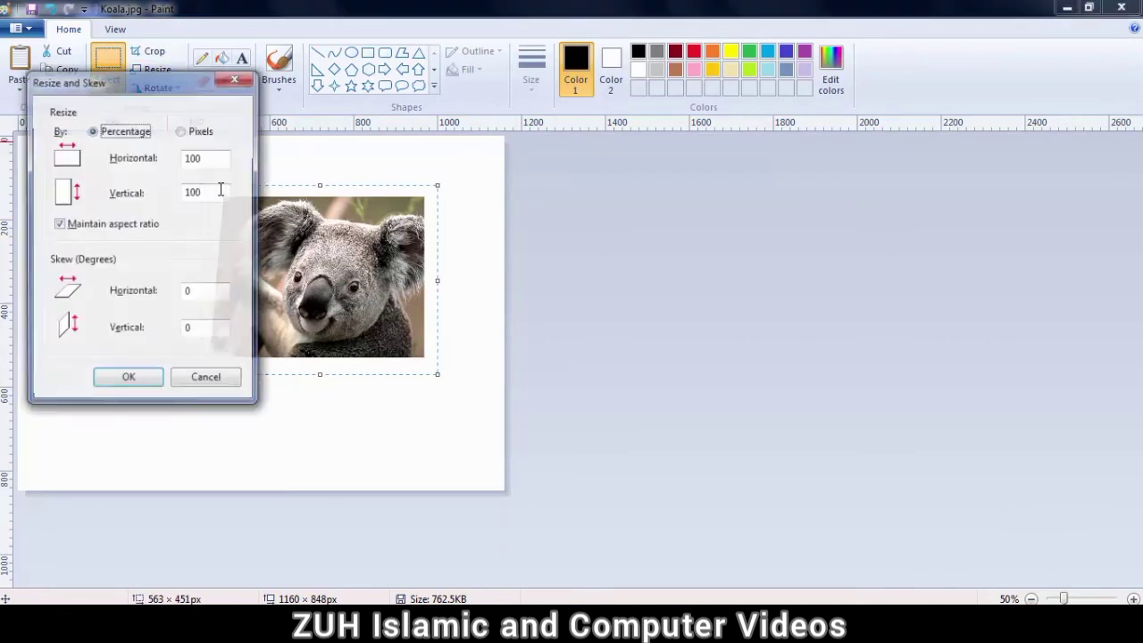
pyautogui.moveTo(227, 331); pyautogui.dragTo(175, 320)
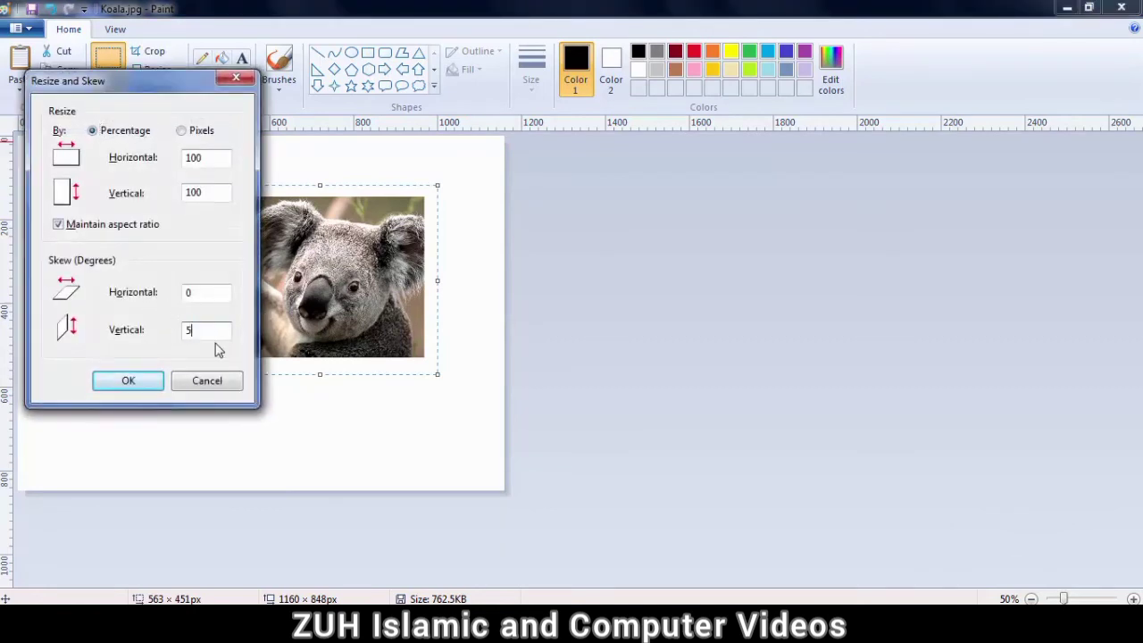
pyautogui.click(148, 391)
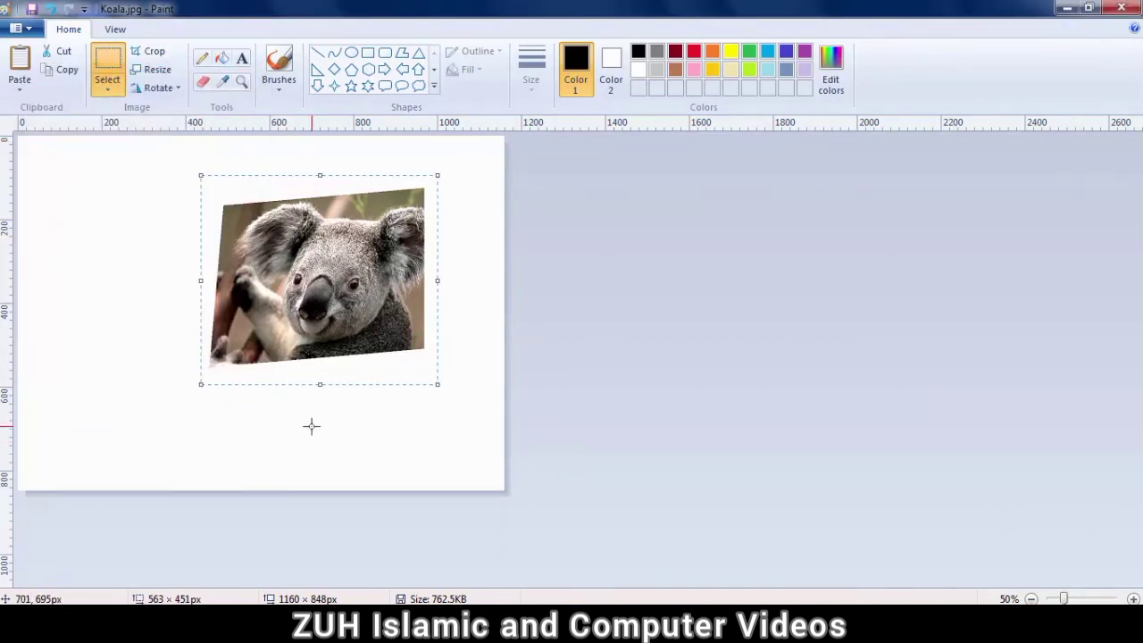
pyautogui.click(129, 204)
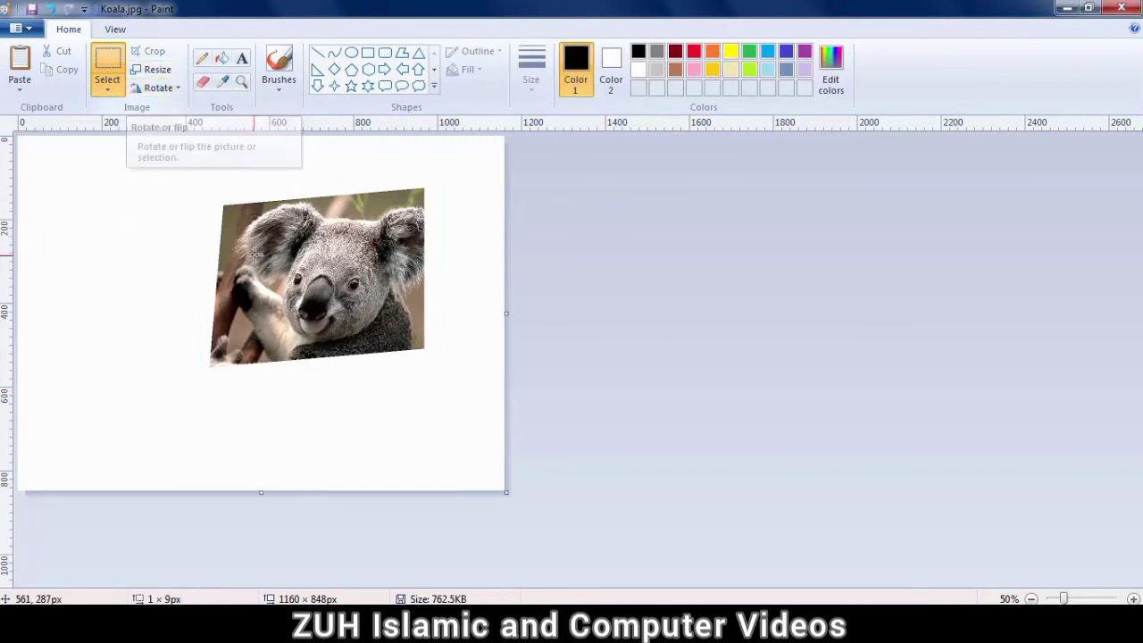
# Step: Select the koala picture and rotate it left 90°, back right 90°, and by 180°
pyautogui.moveTo(201, 171); pyautogui.dragTo(451, 387)
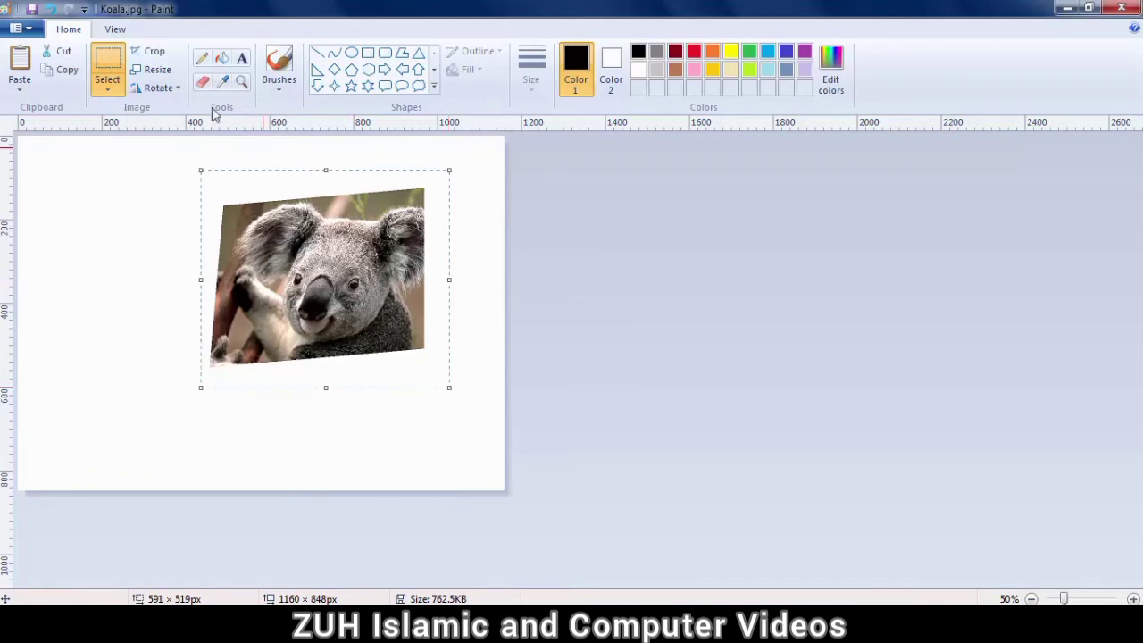
pyautogui.click(156, 87)
pyautogui.click(166, 126)
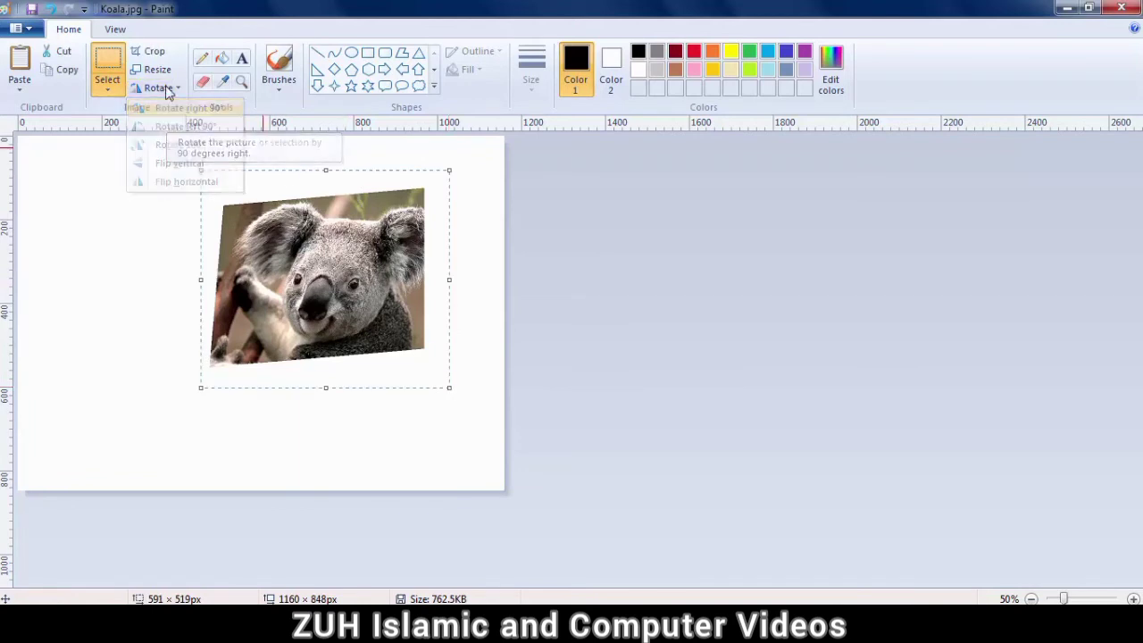
pyautogui.click(161, 87)
pyautogui.click(167, 109)
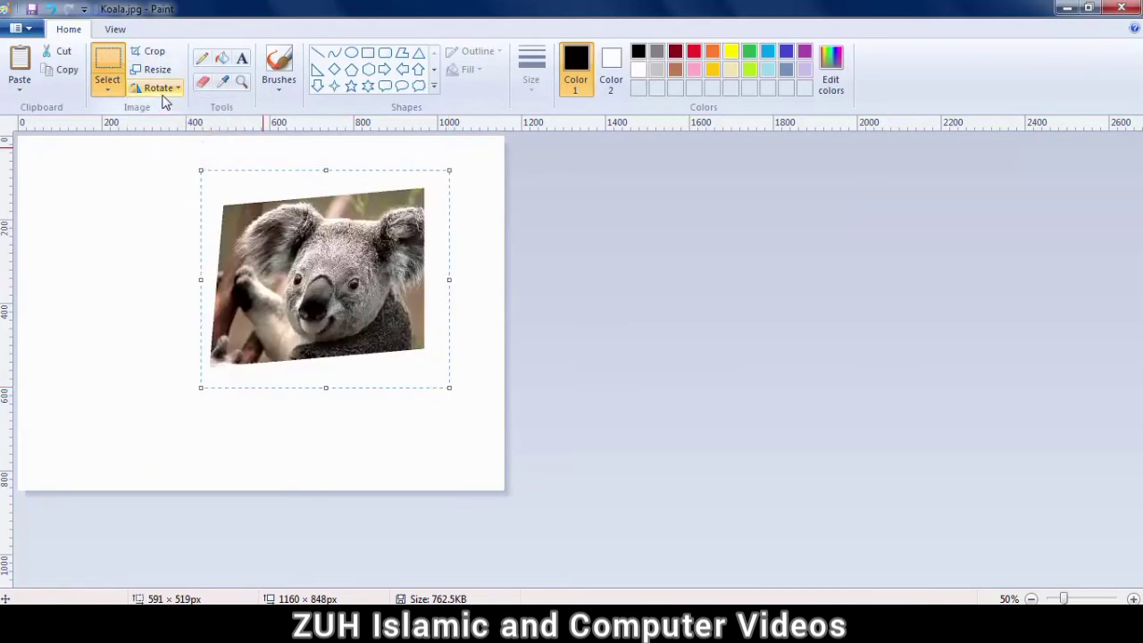
pyautogui.click(161, 88)
pyautogui.click(166, 143)
# Step: Flip the selected koala picture horizontally twice and vertically twice
pyautogui.click(161, 87)
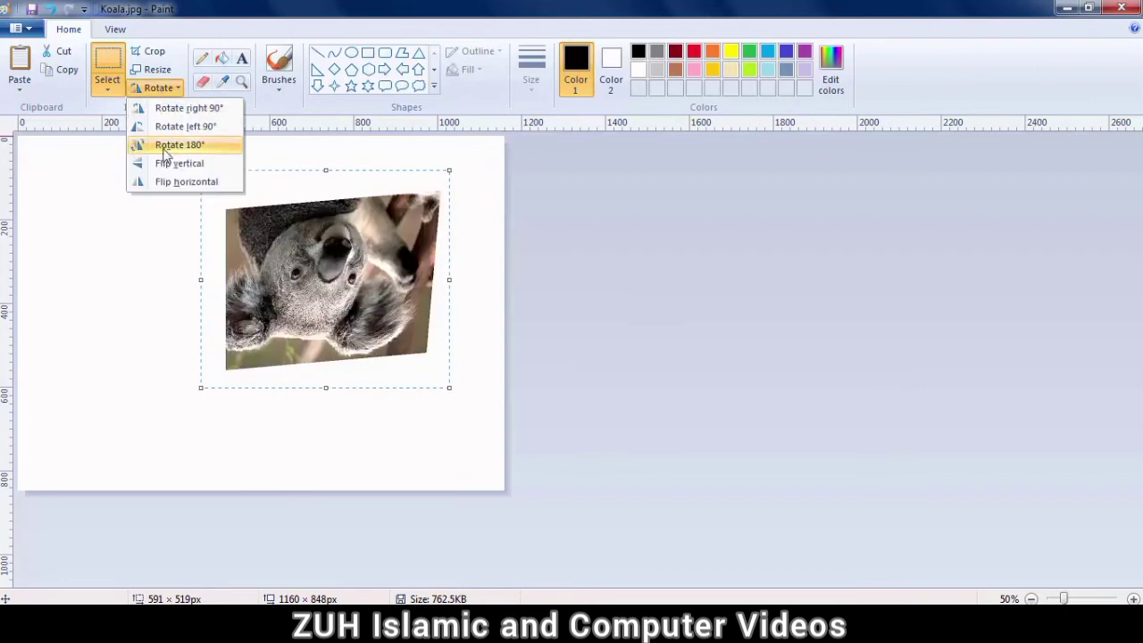
pyautogui.click(169, 180)
pyautogui.click(158, 90)
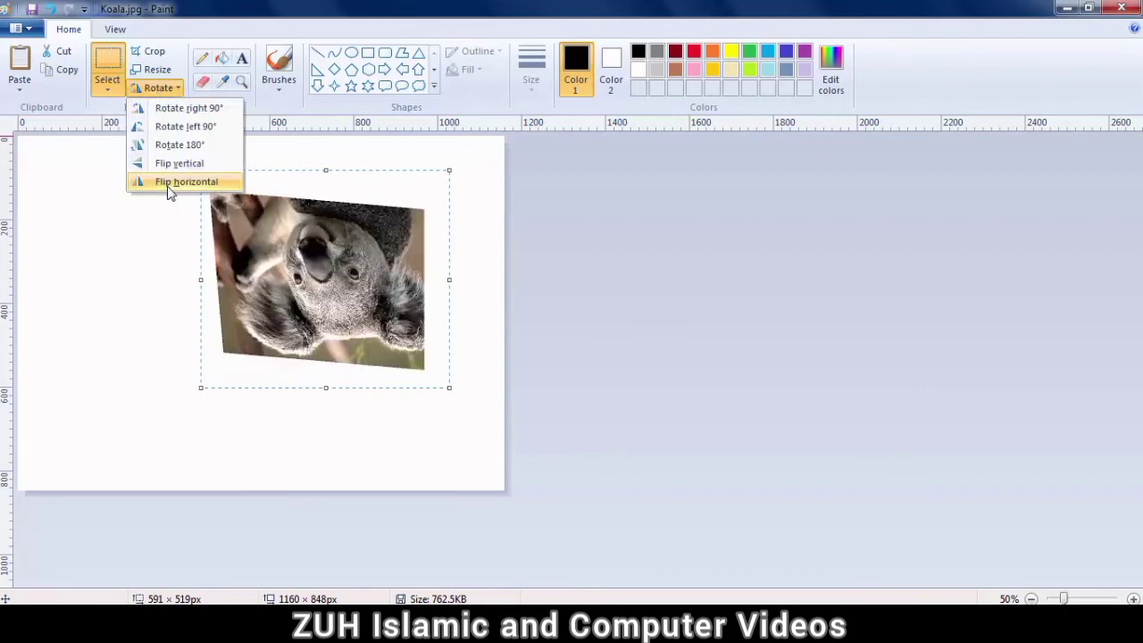
pyautogui.click(169, 181)
pyautogui.click(158, 88)
pyautogui.click(169, 169)
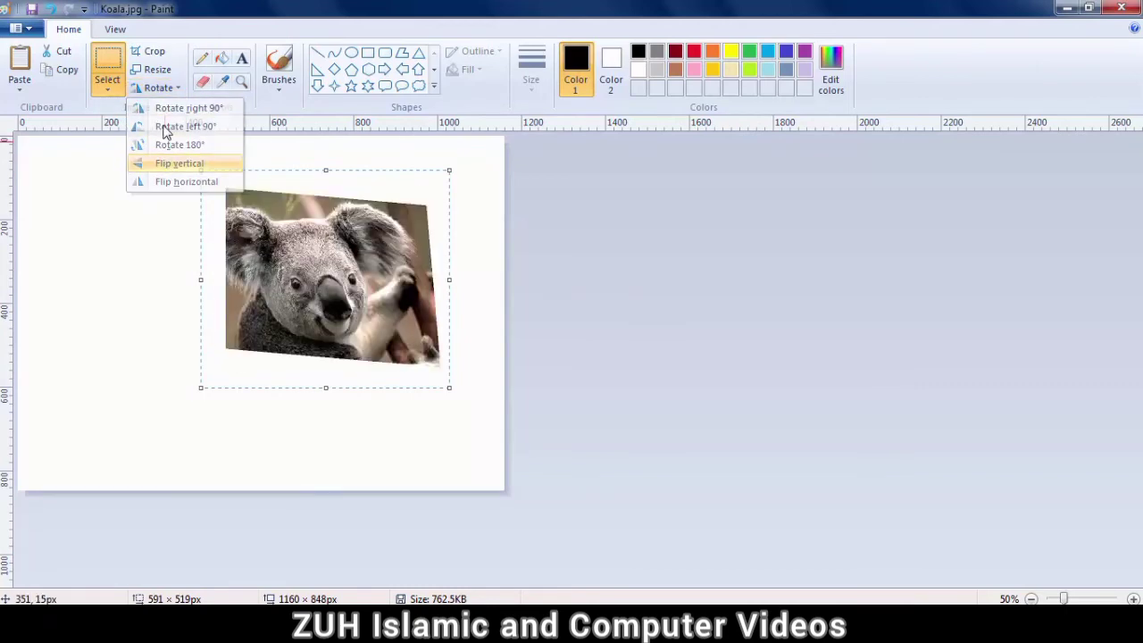
pyautogui.click(161, 87)
pyautogui.click(170, 165)
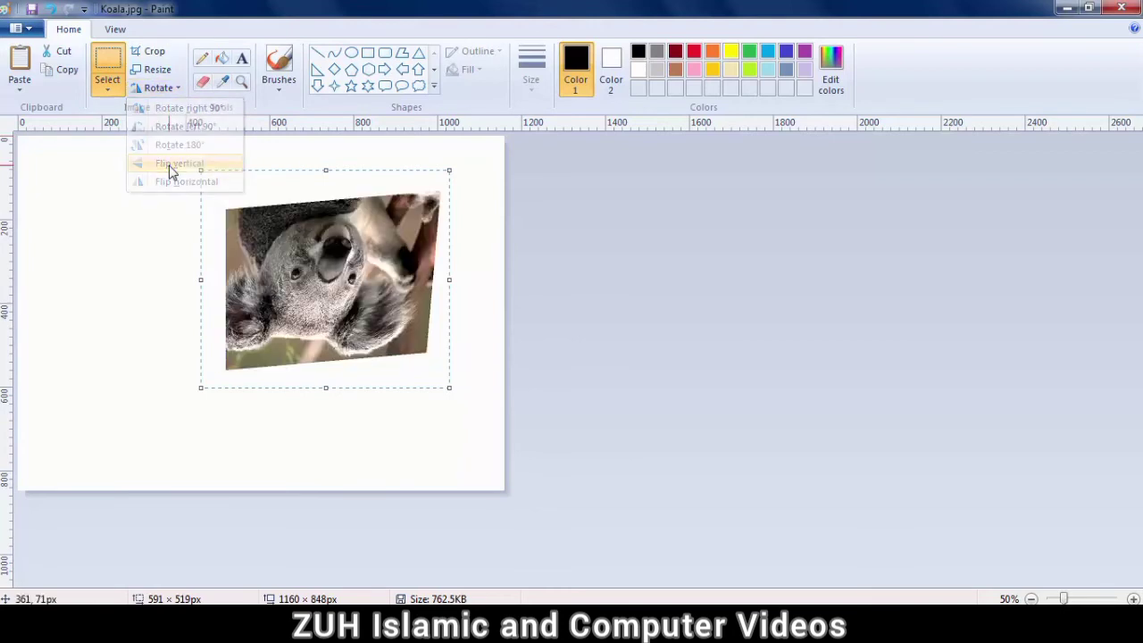
# Step: Deselect the koala picture and delete everything on the canvas
pyautogui.click(160, 312)
pyautogui.hotkey('ctrl', 'a')
pyautogui.press('Delete')
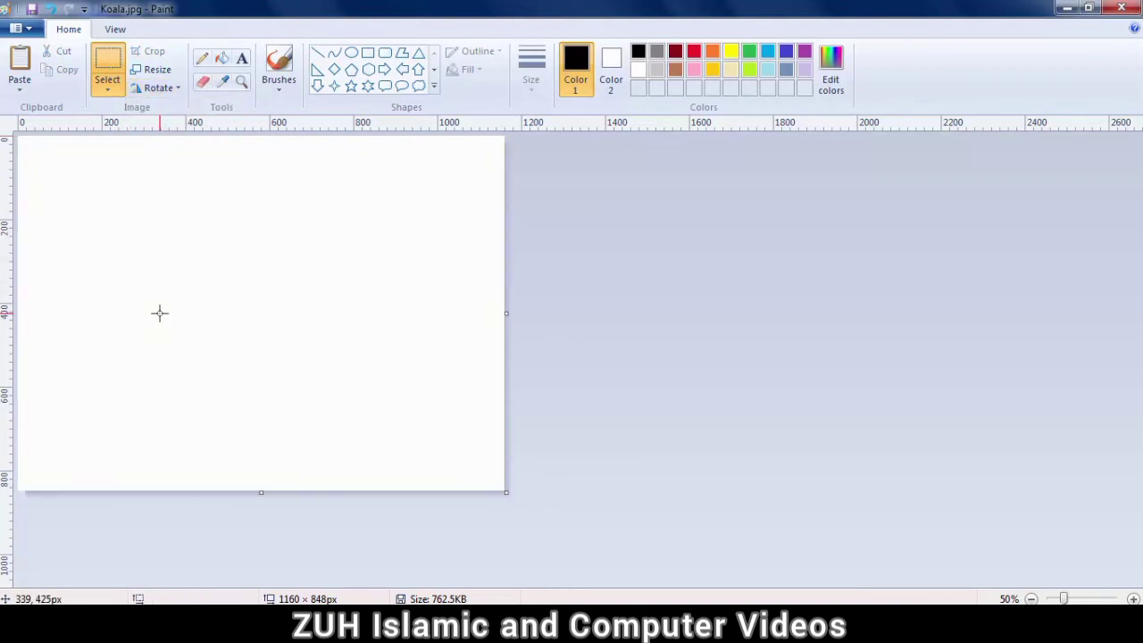
# Step: Paste Koala.jpg from its file, shrink it to about 546 × 476 px and place it against the canvas's right edge
pyautogui.click(20, 86)
pyautogui.click(48, 128)
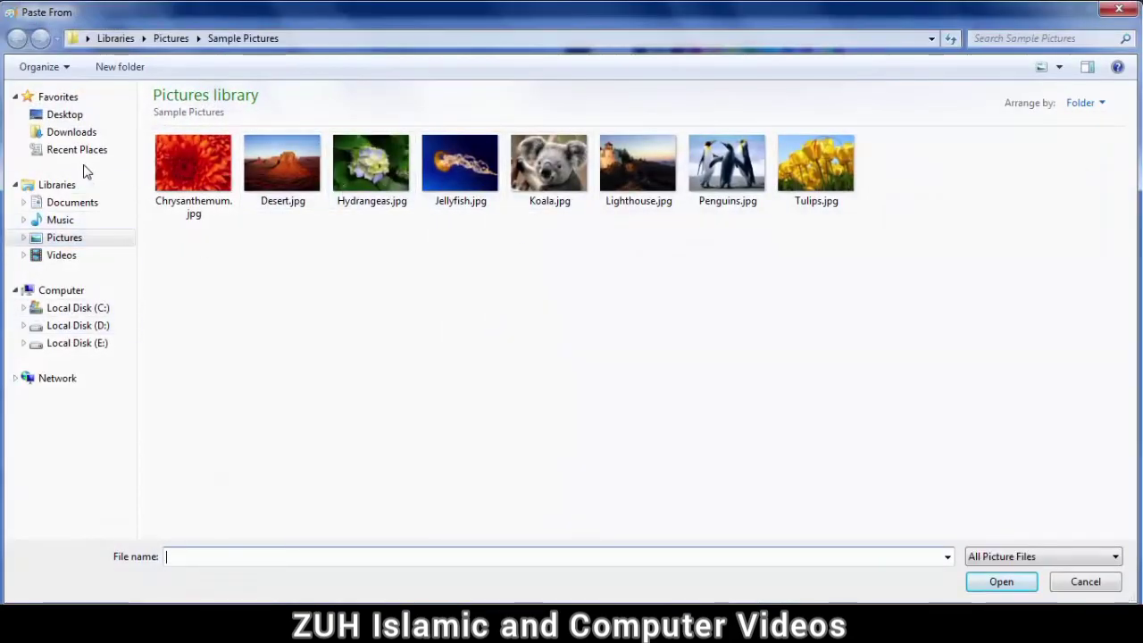
pyautogui.doubleClick(550, 179)
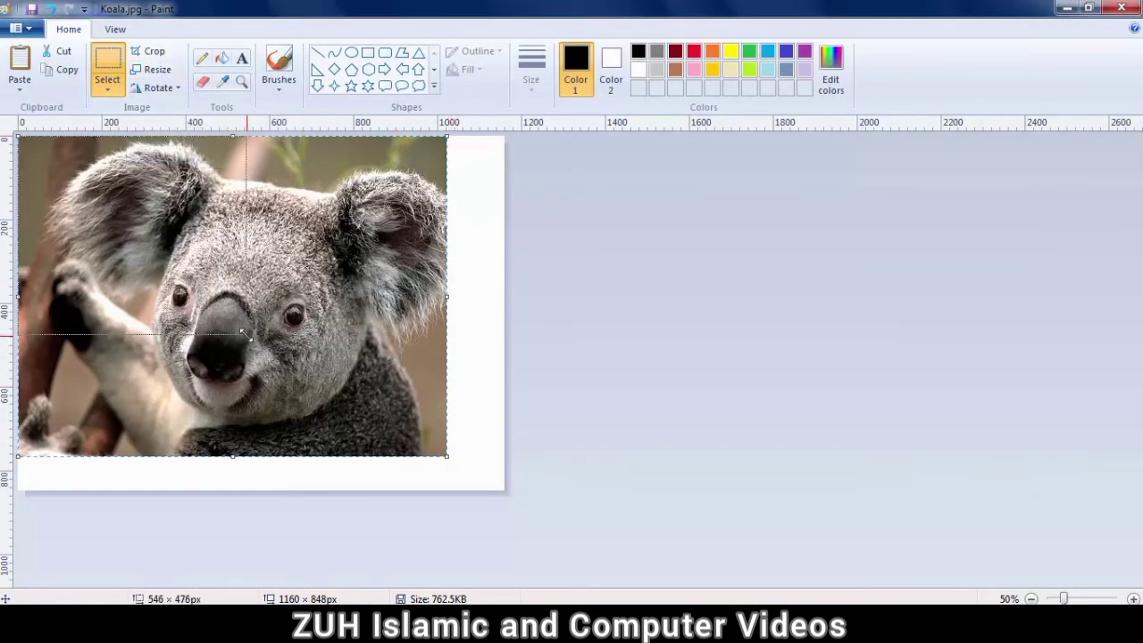
pyautogui.moveTo(135, 229); pyautogui.dragTo(389, 280)
pyautogui.click(209, 199)
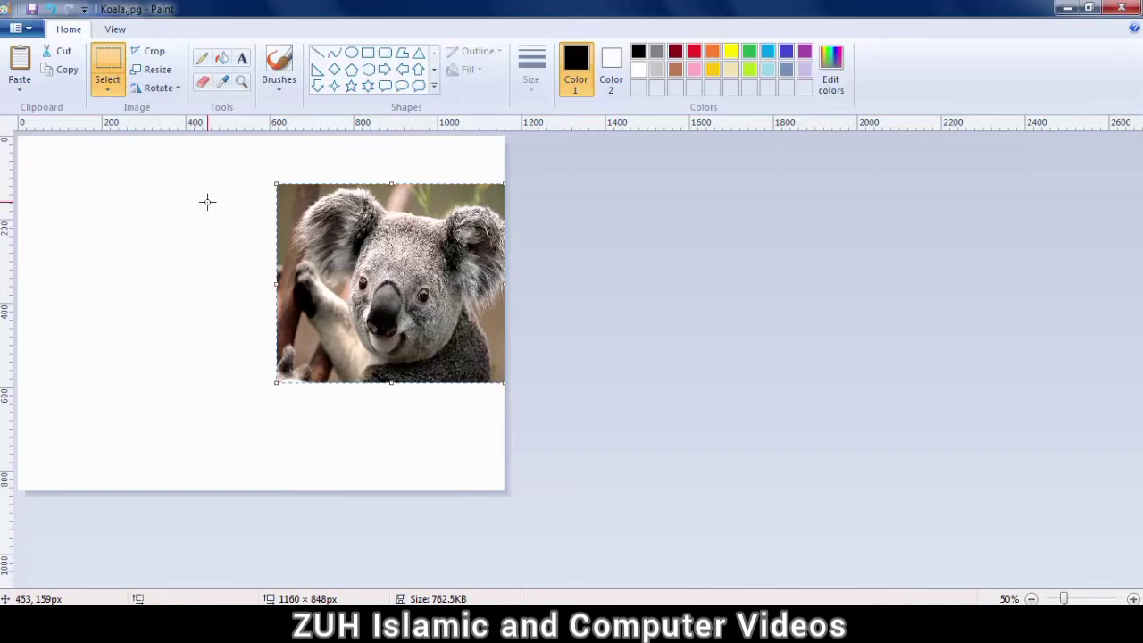
# Step: Paste a second Koala.jpg from its file, shrink it to about 564 × 480 px and place it left of the first
pyautogui.click(20, 87)
pyautogui.click(41, 124)
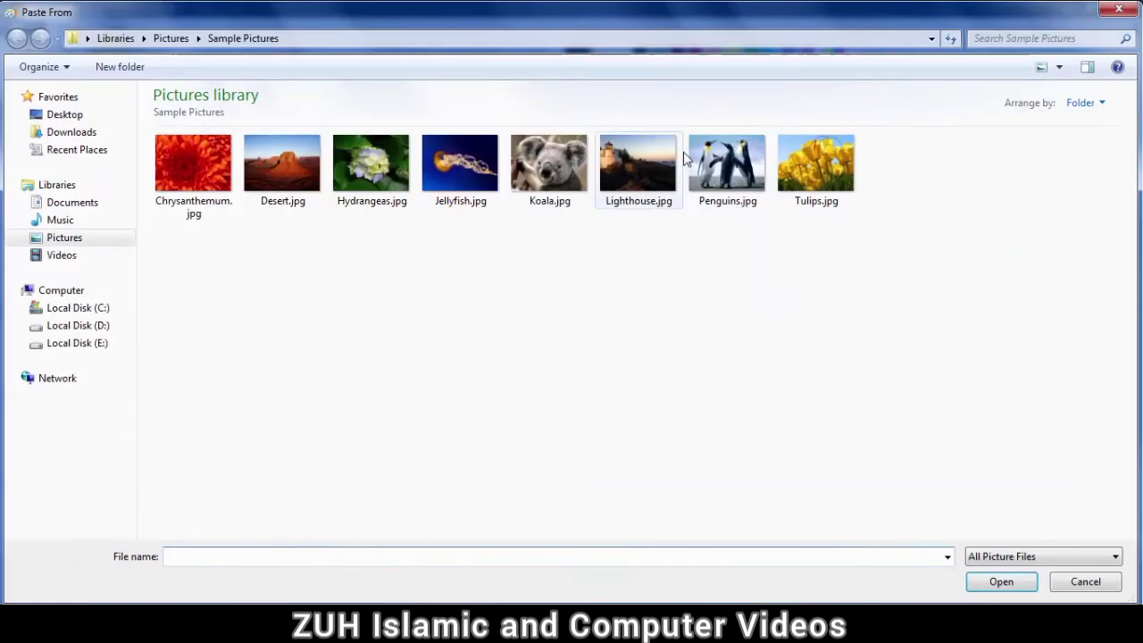
pyautogui.click(578, 164)
pyautogui.doubleClick(578, 165)
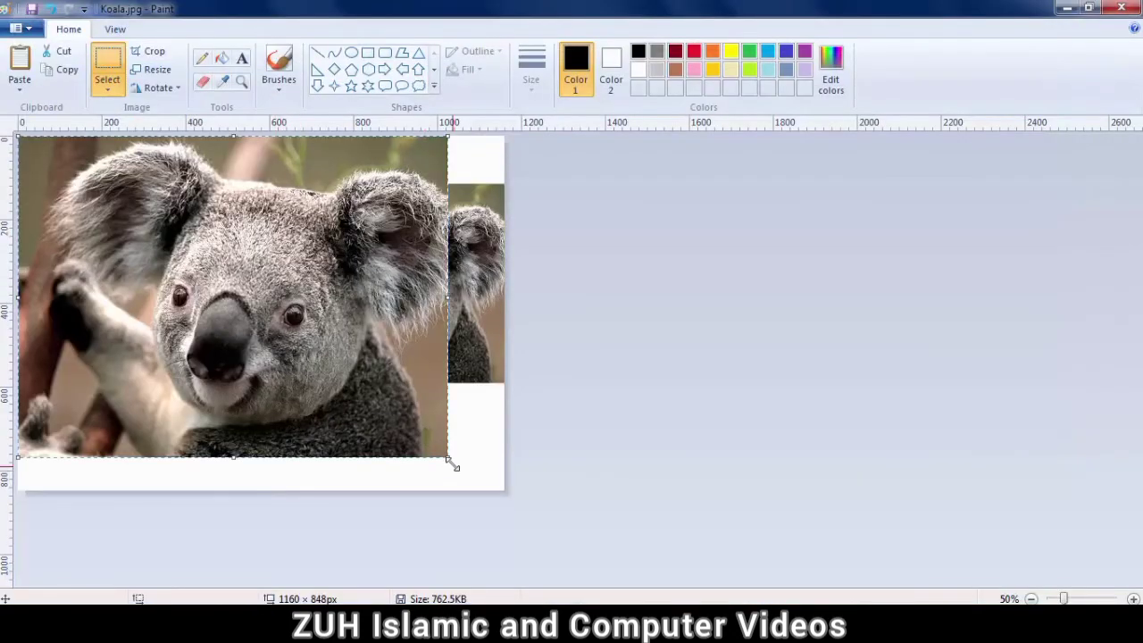
pyautogui.moveTo(453, 463); pyautogui.dragTo(255, 339)
pyautogui.moveTo(190, 238); pyautogui.dragTo(204, 283)
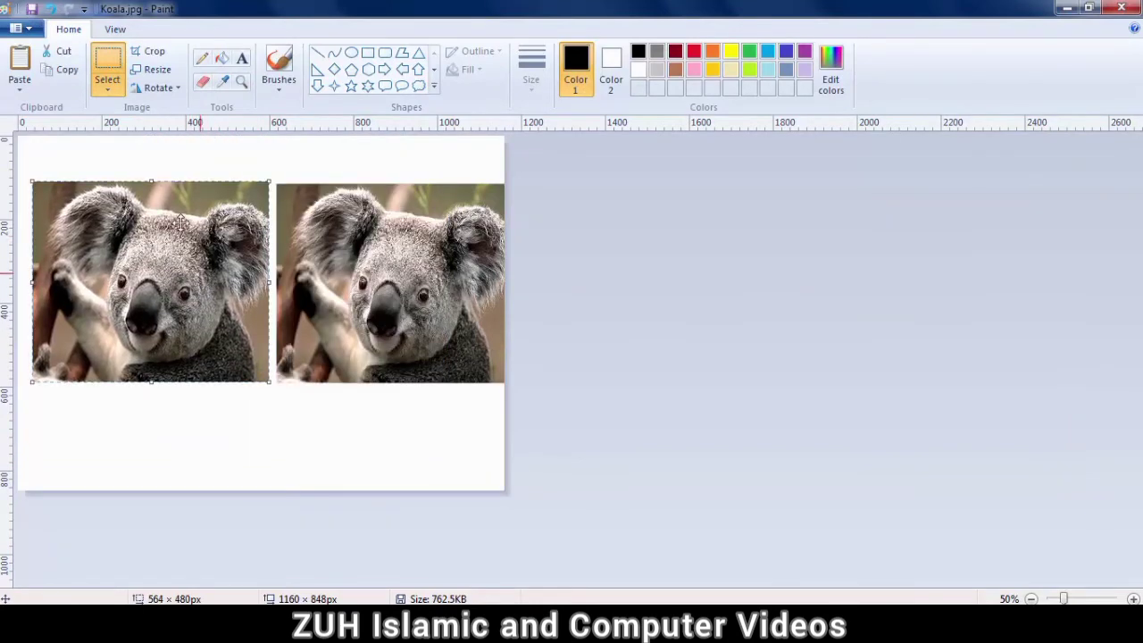
# Step: Flip the left koala horizontally, move it flush against the right one as a mirror image and deselect it
pyautogui.click(165, 87)
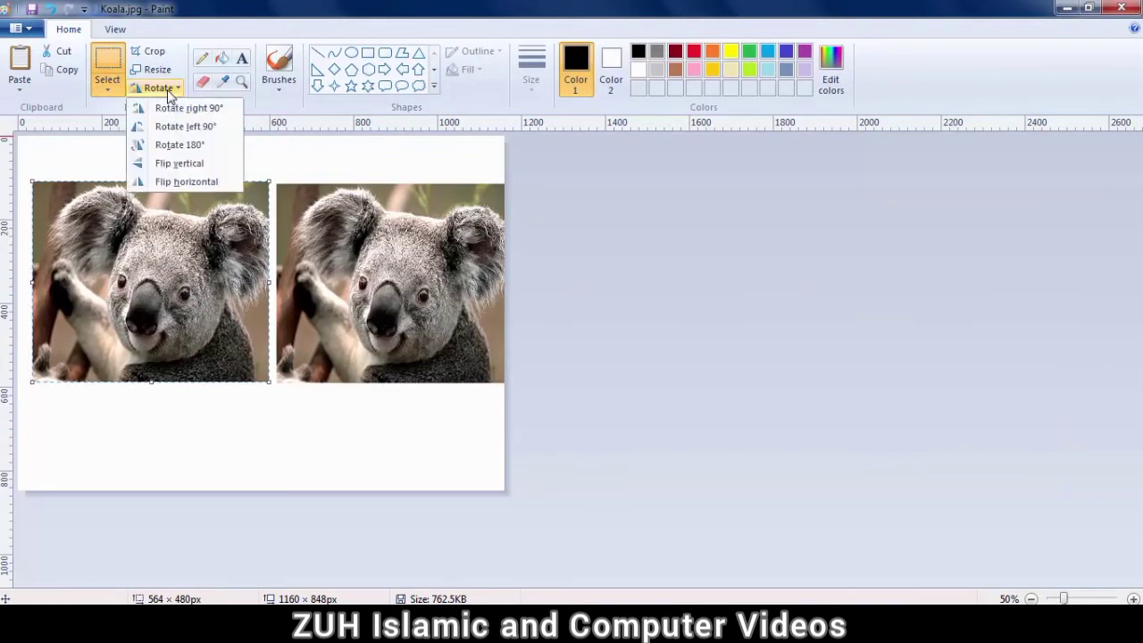
pyautogui.click(195, 183)
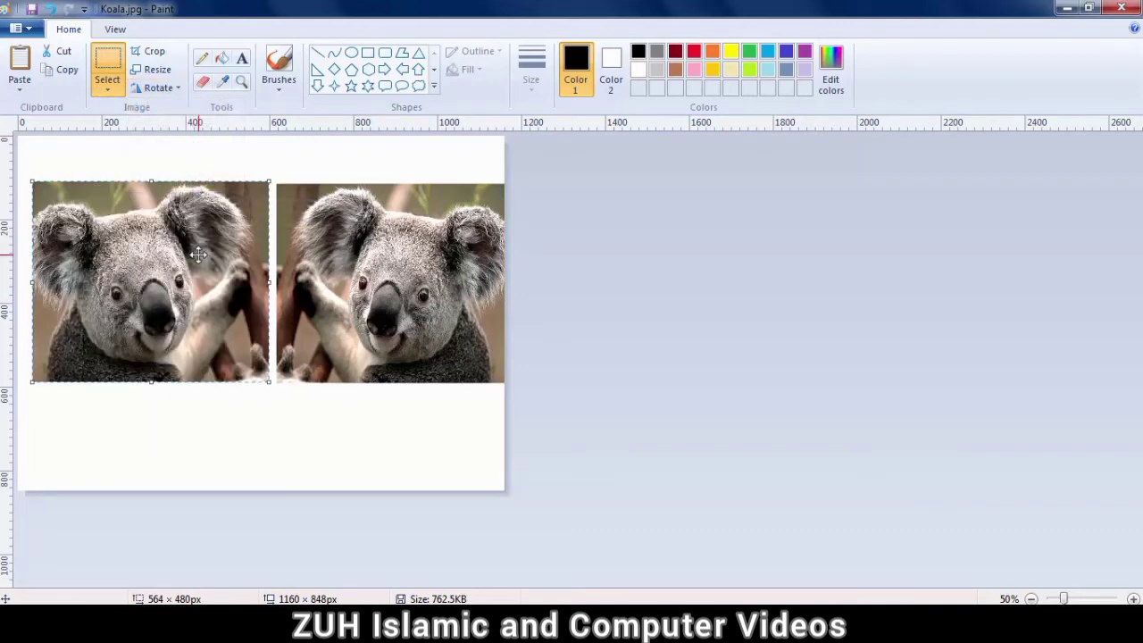
pyautogui.moveTo(197, 250); pyautogui.dragTo(206, 257)
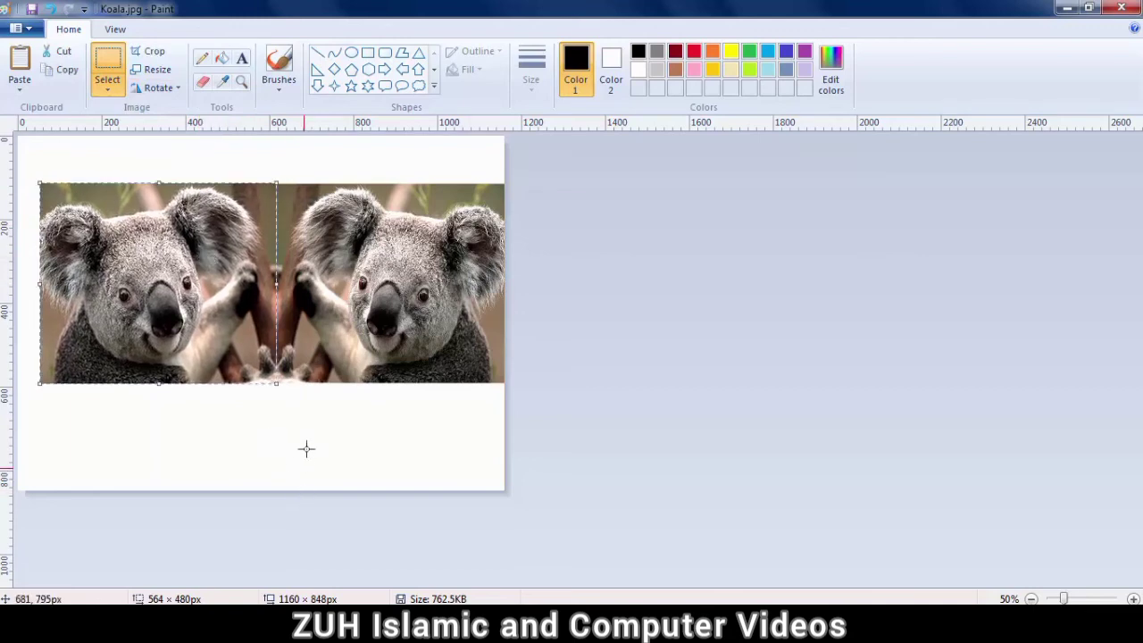
pyautogui.click(309, 435)
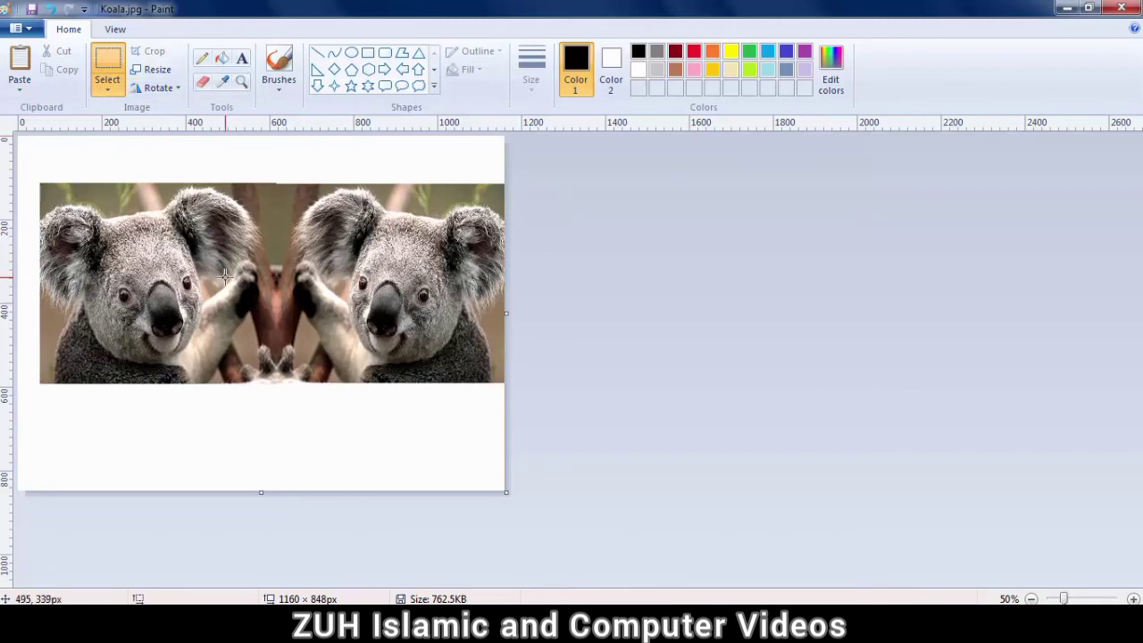
# Step: Clear the whole canvas and draw several thin black freehand strokes across it with the Pencil
pyautogui.hotkey('ctrl', 'a')
pyautogui.press('Delete')
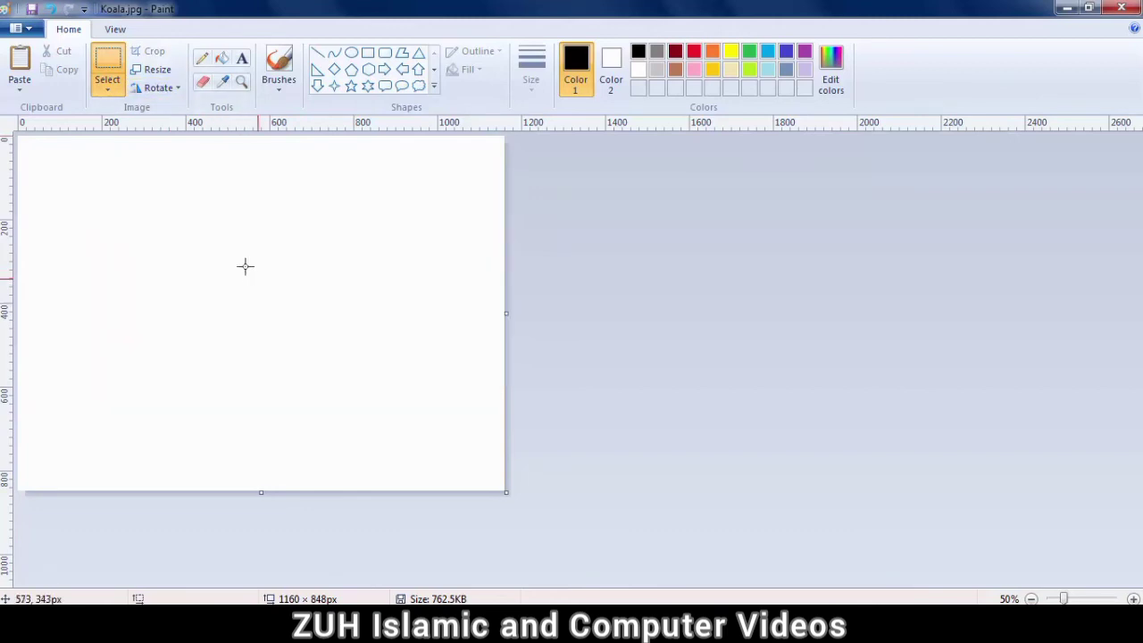
pyautogui.click(202, 58)
pyautogui.moveTo(205, 265)
pyautogui.mouseDown()
pyautogui.moveTo(257, 298)
pyautogui.moveTo(139, 211)
pyautogui.mouseUp()
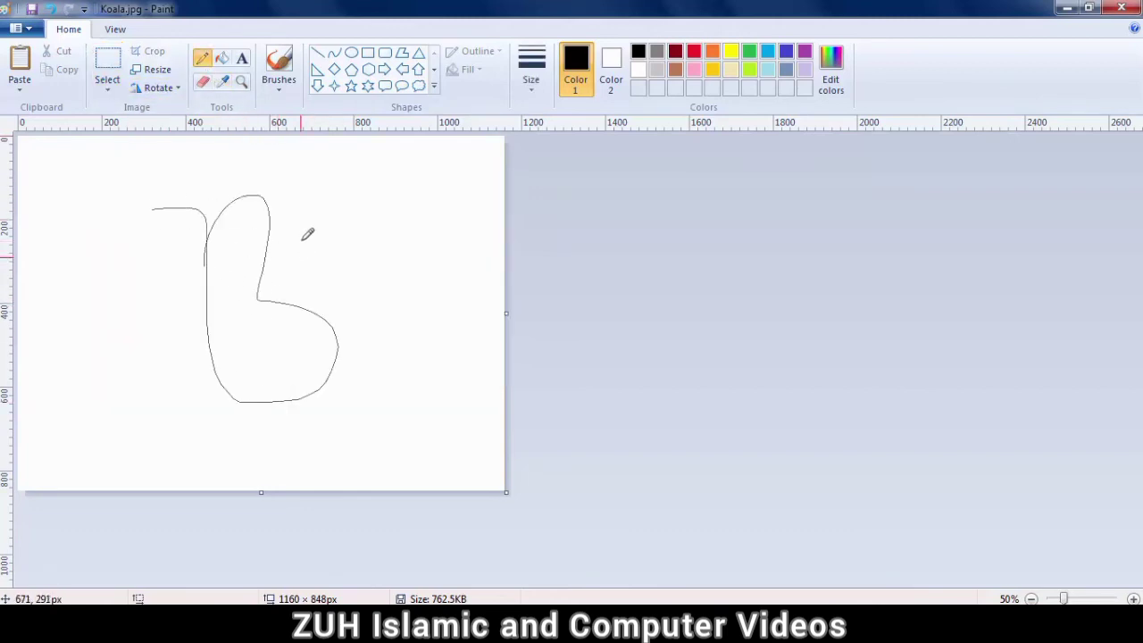
pyautogui.moveTo(301, 231); pyautogui.dragTo(366, 308)
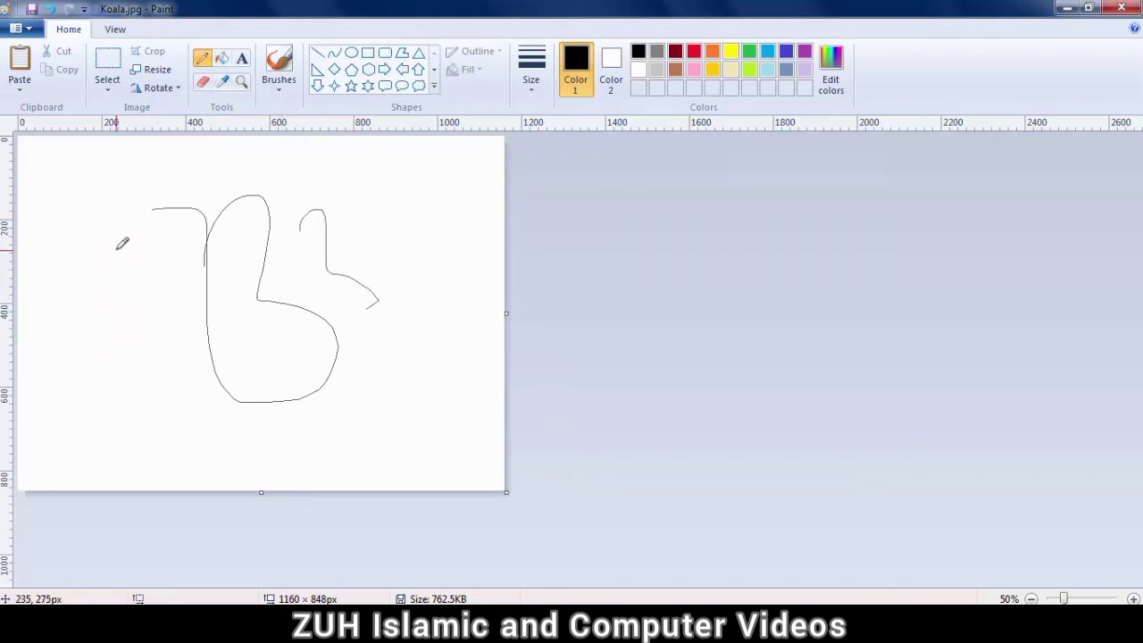
pyautogui.moveTo(122, 242)
pyautogui.mouseDown()
pyautogui.moveTo(108, 282)
pyautogui.moveTo(89, 284)
pyautogui.moveTo(88, 299)
pyautogui.moveTo(99, 284)
pyautogui.moveTo(86, 314)
pyautogui.moveTo(137, 374)
pyautogui.mouseUp()
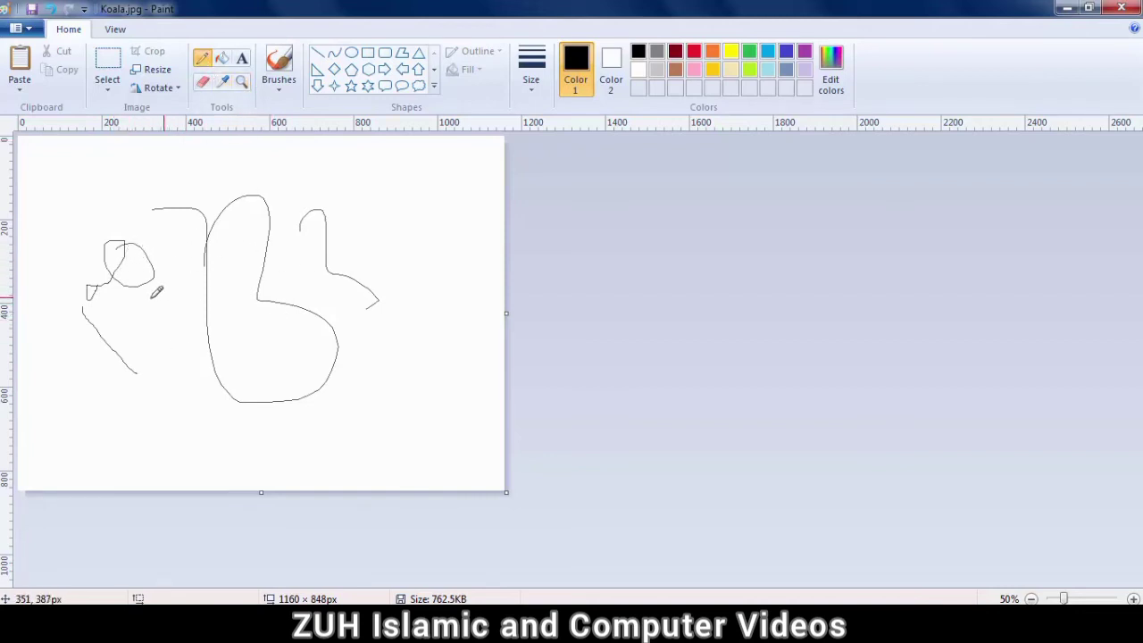
# Step: Set the Pencil to the thickest listed line size and draw two freehand strokes on the canvas's right half
pyautogui.click(531, 77)
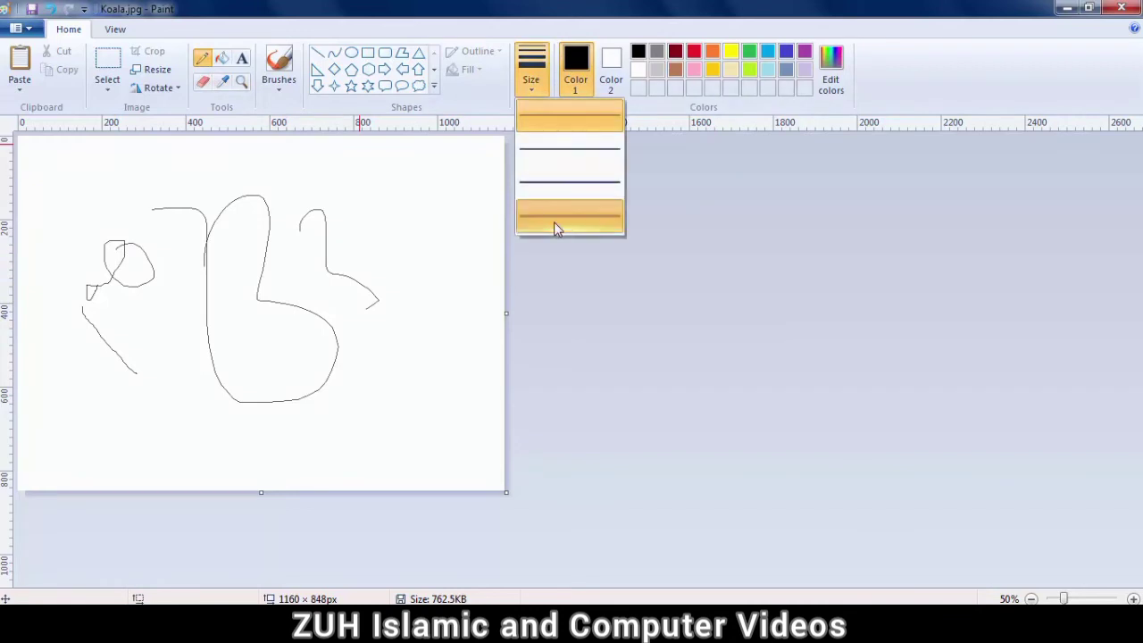
pyautogui.click(554, 223)
pyautogui.moveTo(391, 217)
pyautogui.mouseDown()
pyautogui.moveTo(459, 366)
pyautogui.moveTo(384, 313)
pyautogui.mouseUp()
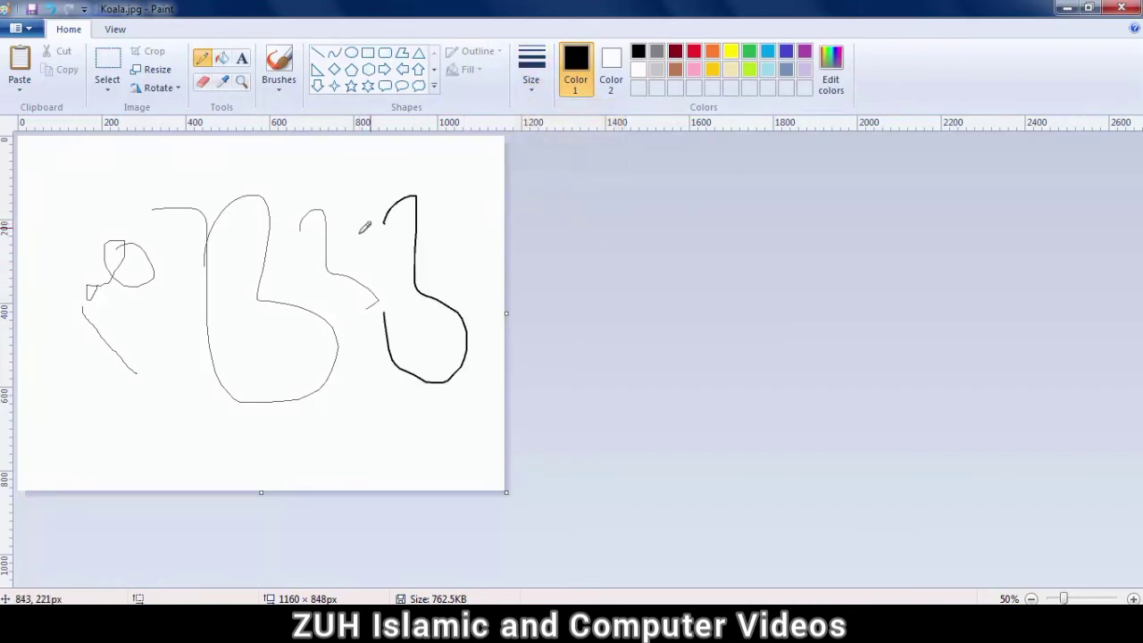
pyautogui.moveTo(357, 250)
pyautogui.mouseDown()
pyautogui.moveTo(329, 287)
pyautogui.moveTo(361, 348)
pyautogui.mouseUp()
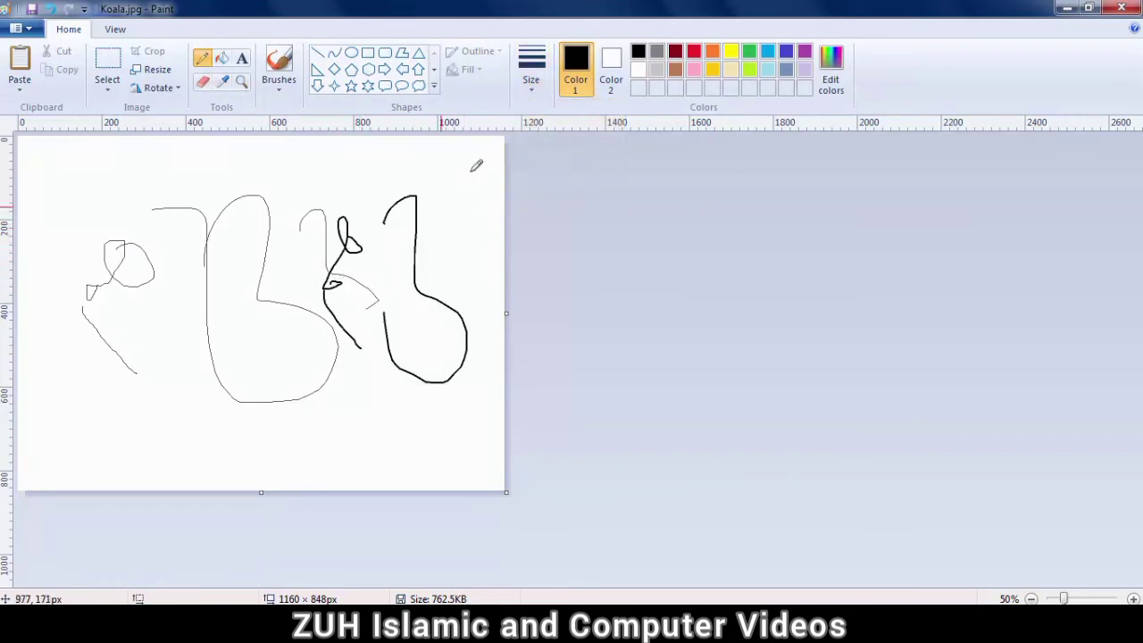
# Step: Thicken the Pencil beyond the listed sizes and draw heavy black freehand loops over the thin strokes
pyautogui.click(533, 78)
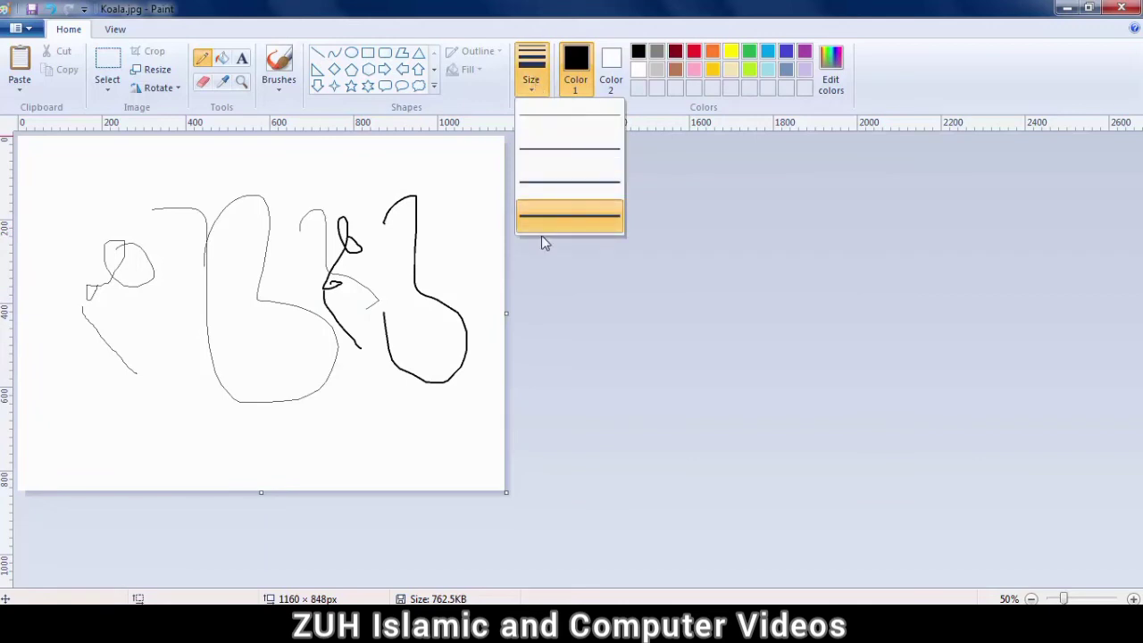
pyautogui.click(367, 293)
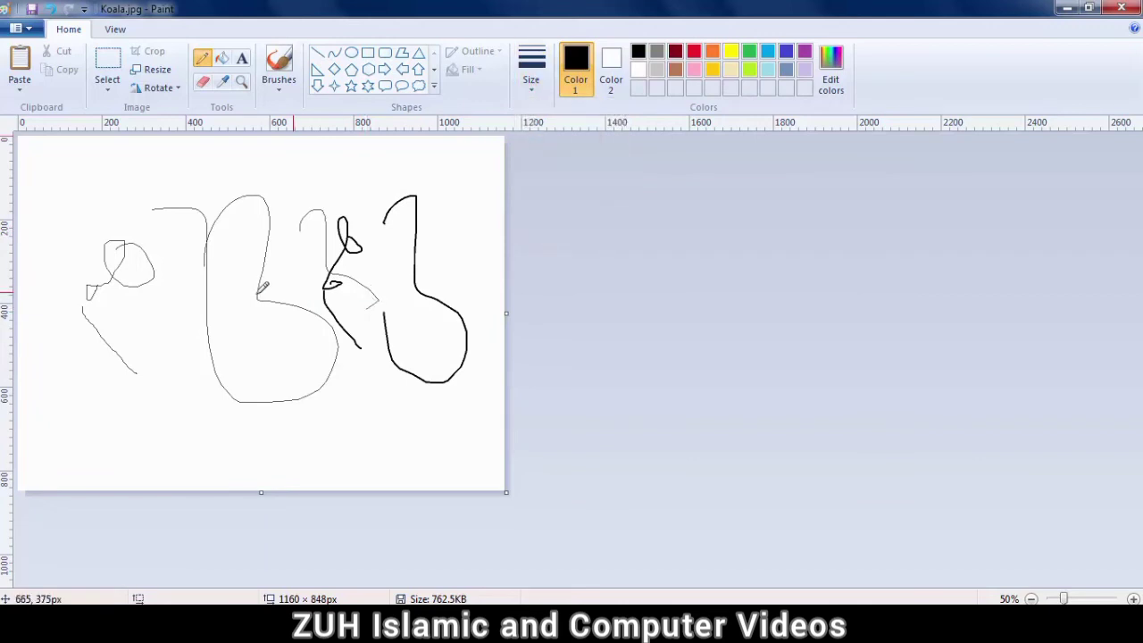
pyautogui.click(233, 345)
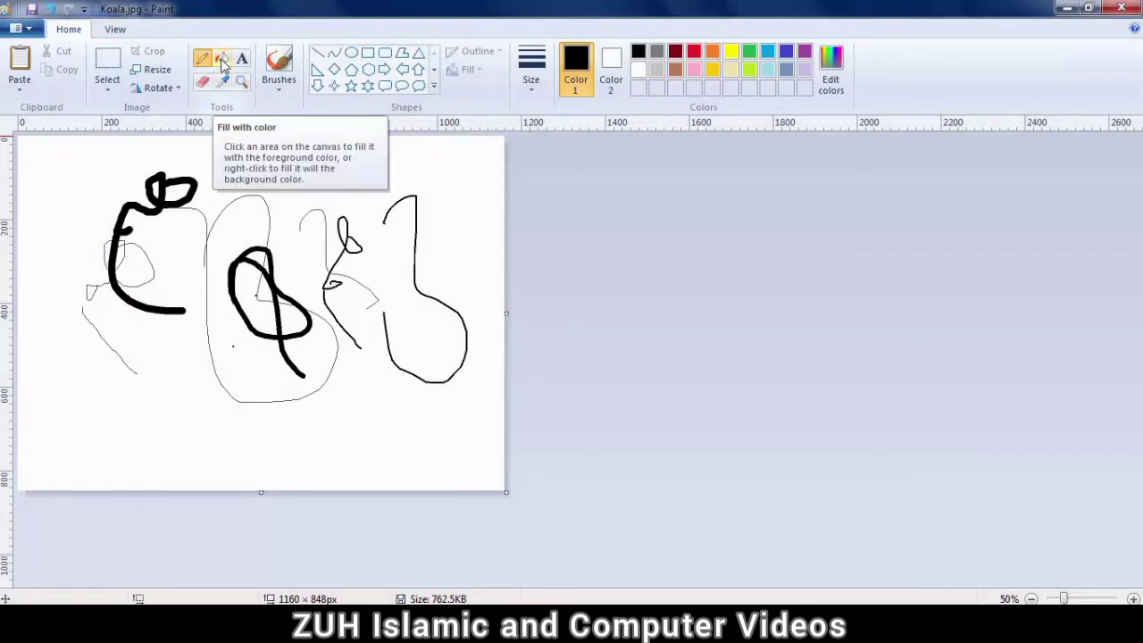
# Step: Fill the small upper loop of the thin figure with pink, and its adjoining loop and the heavy central loop with orange
pyautogui.click(224, 62)
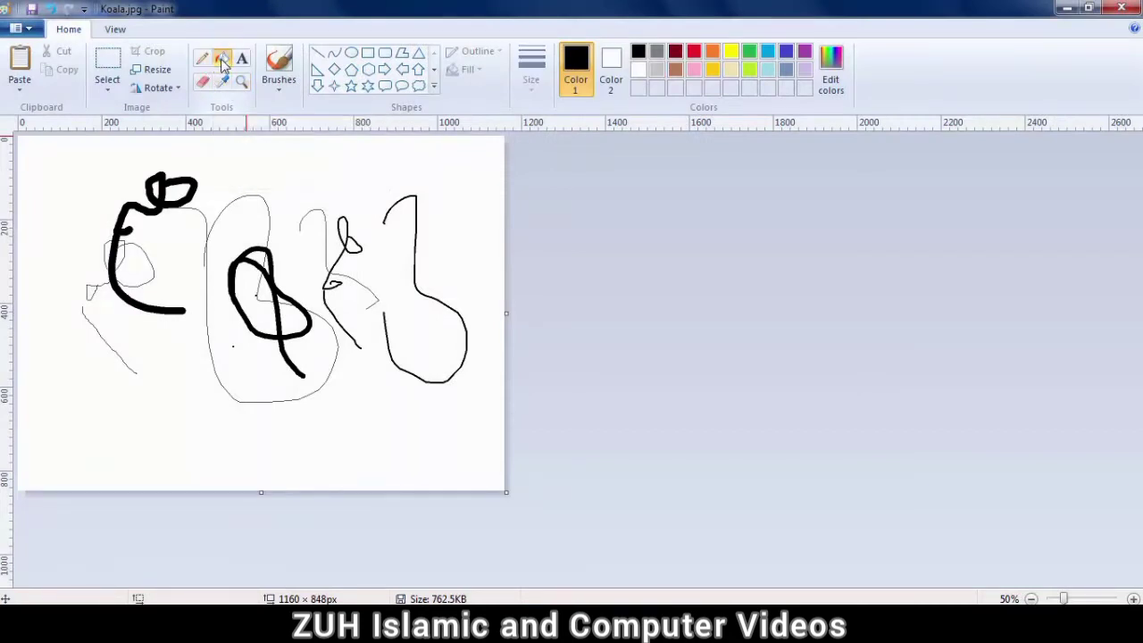
pyautogui.click(693, 72)
pyautogui.click(344, 230)
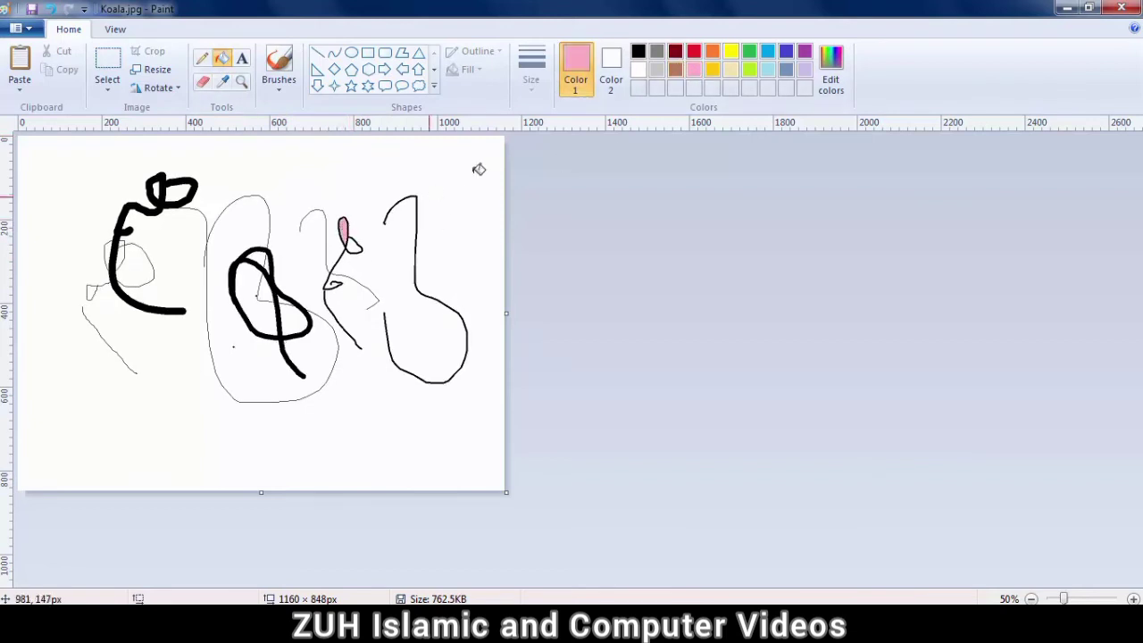
pyautogui.click(715, 55)
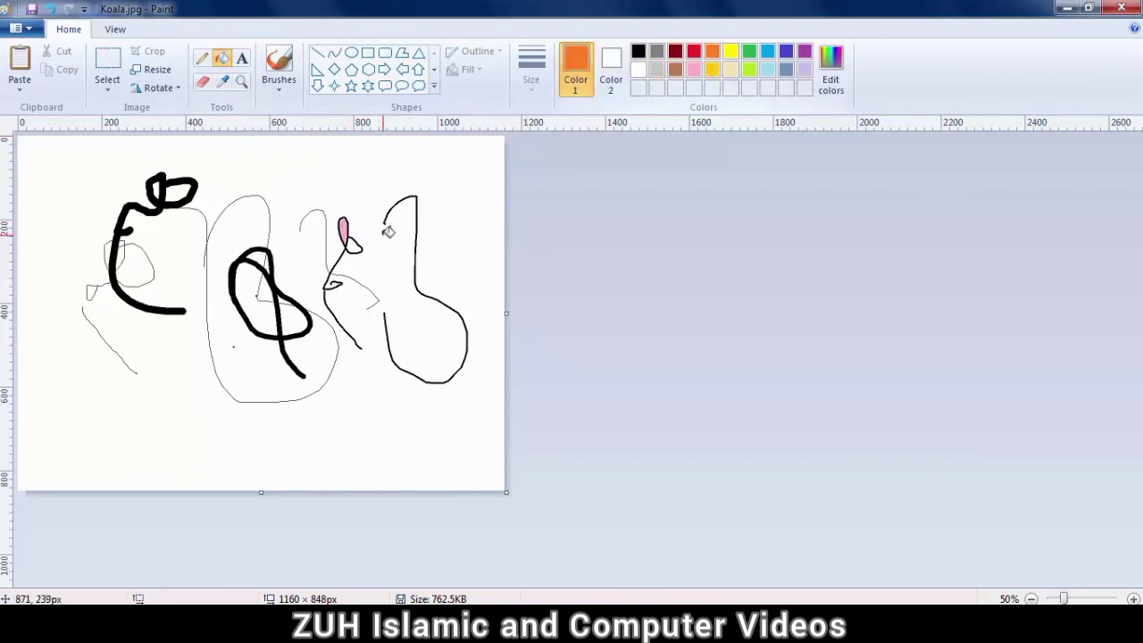
pyautogui.click(354, 246)
pyautogui.click(272, 311)
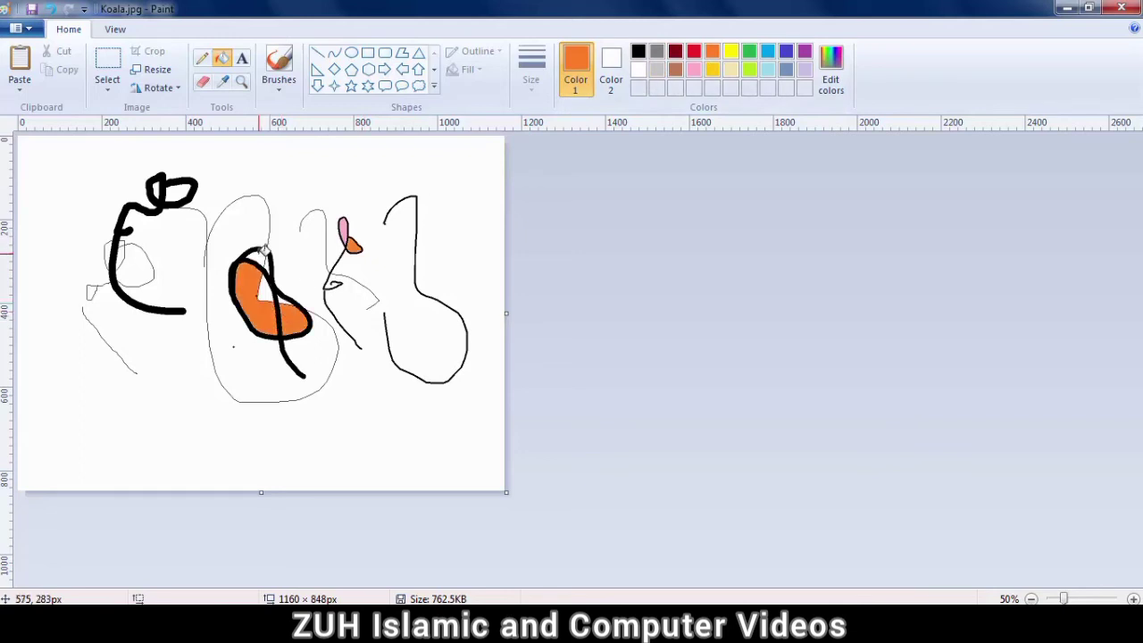
# Step: Add a text box across the middle of the canvas and enter a first name in orange
pyautogui.click(242, 61)
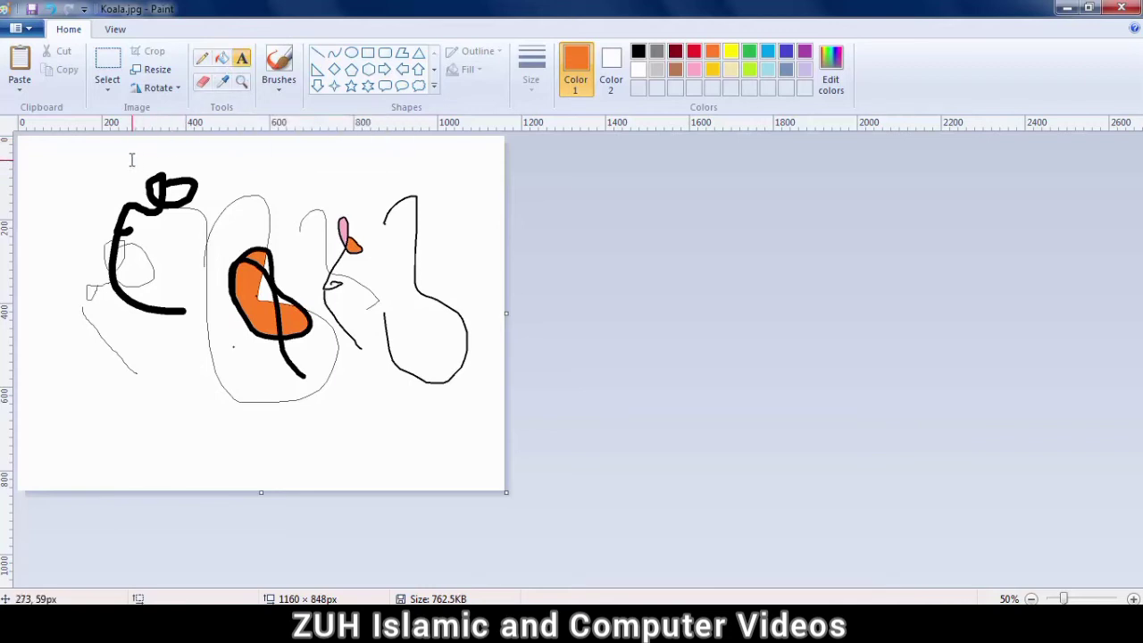
pyautogui.click(82, 284)
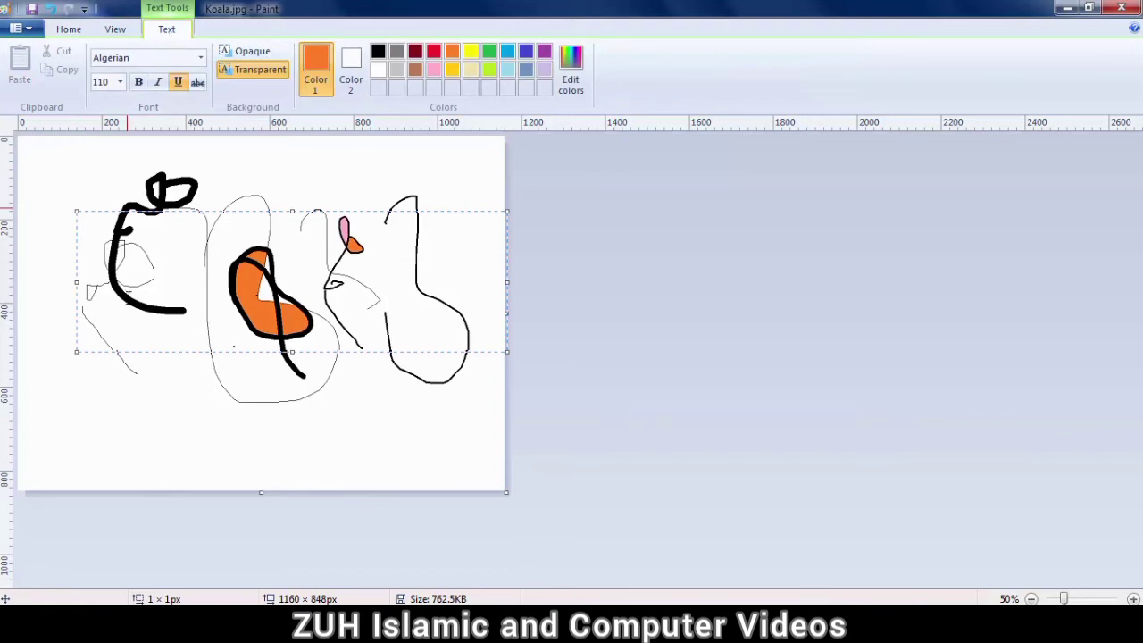
pyautogui.write('ABDI')
pyautogui.press('BackSpace')
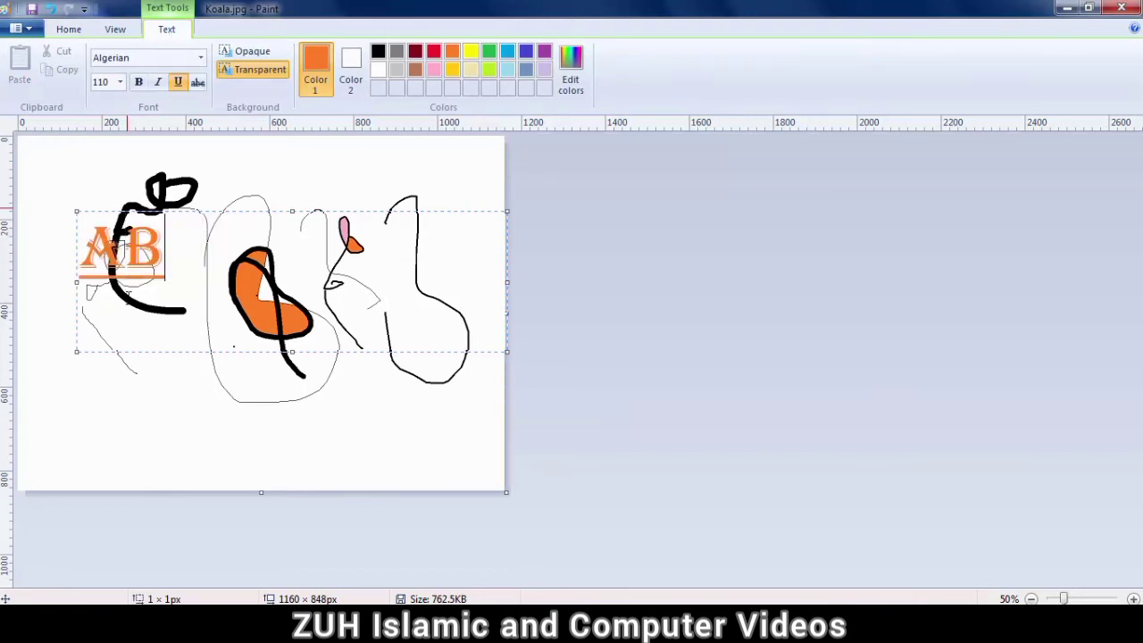
pyautogui.write('DULLAH')
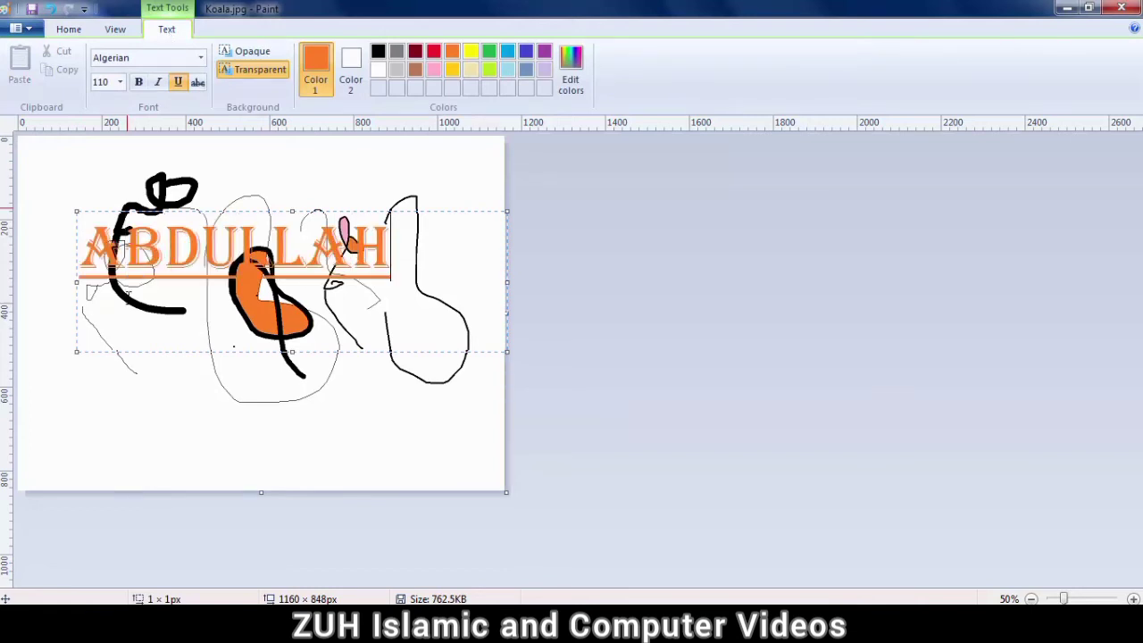
# Step: Format the name in the text box in Arial at size 72
pyautogui.moveTo(395, 247); pyautogui.dragTo(69, 230)
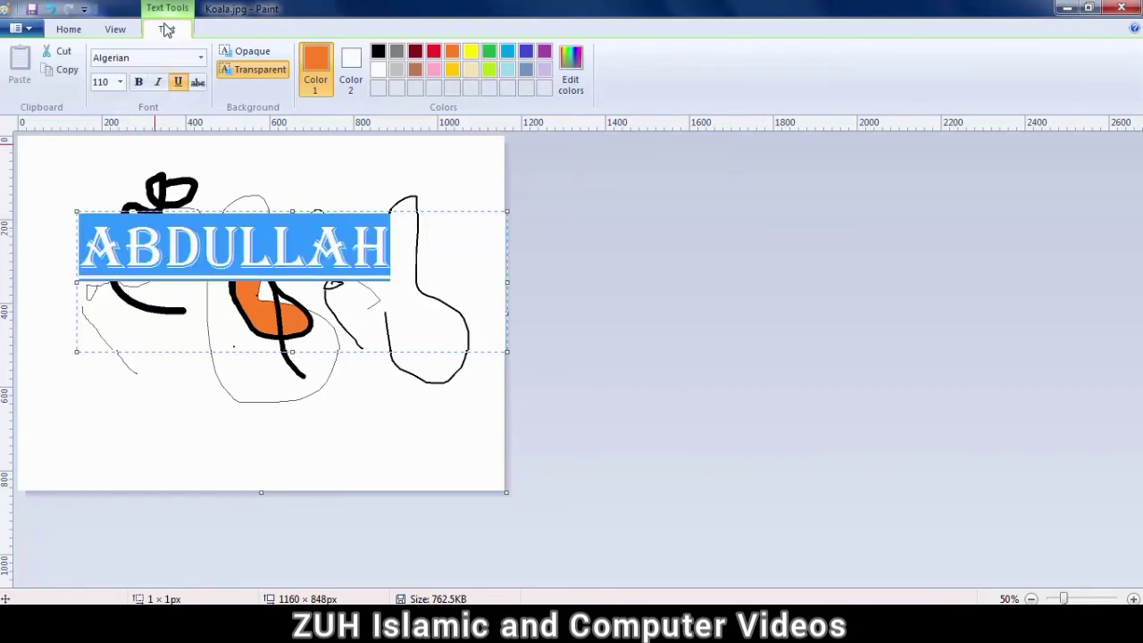
pyautogui.click(200, 58)
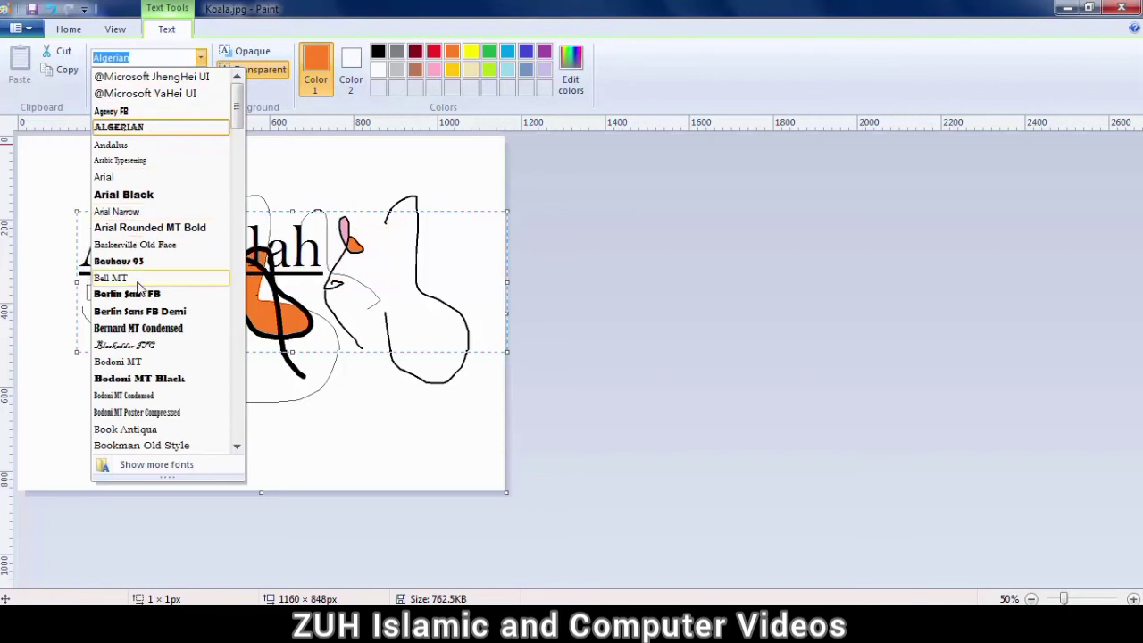
pyautogui.click(136, 178)
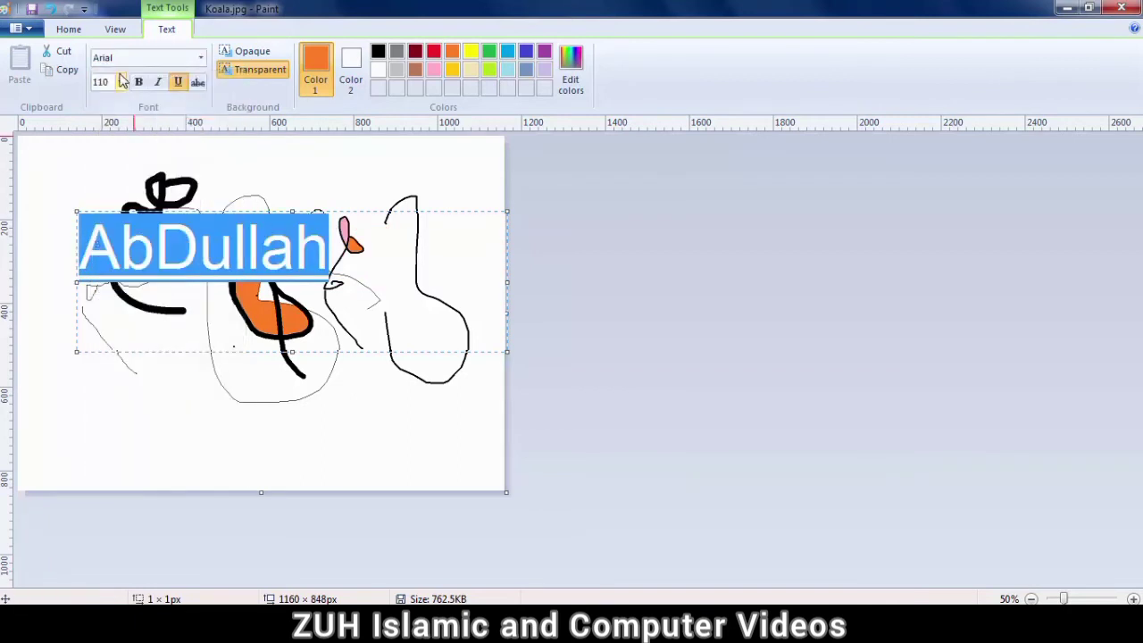
pyautogui.click(120, 82)
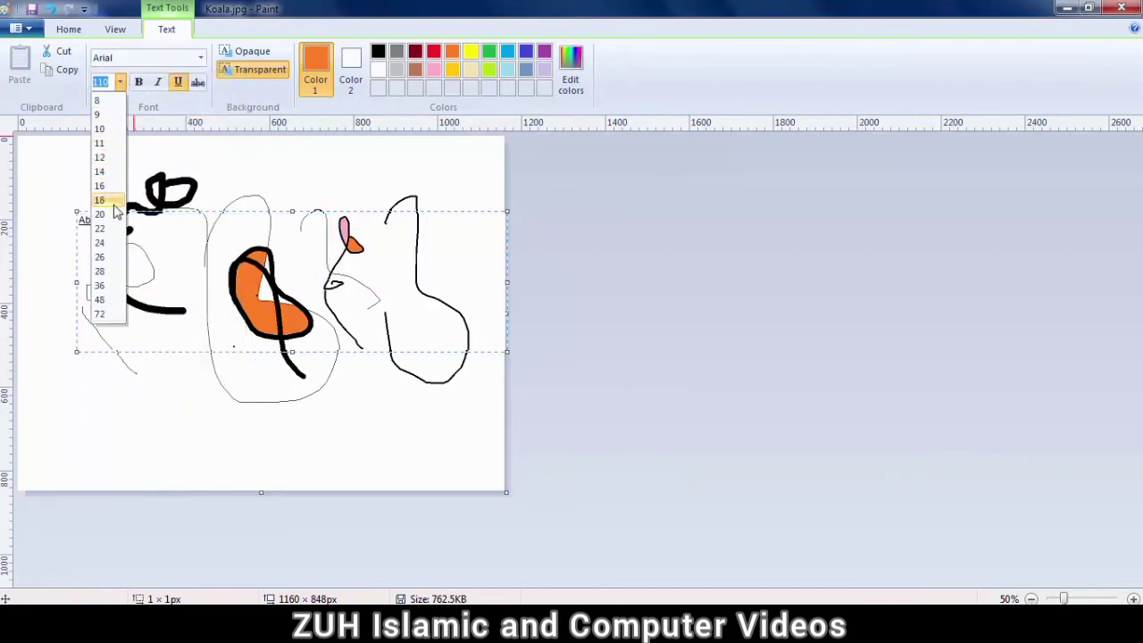
pyautogui.click(100, 157)
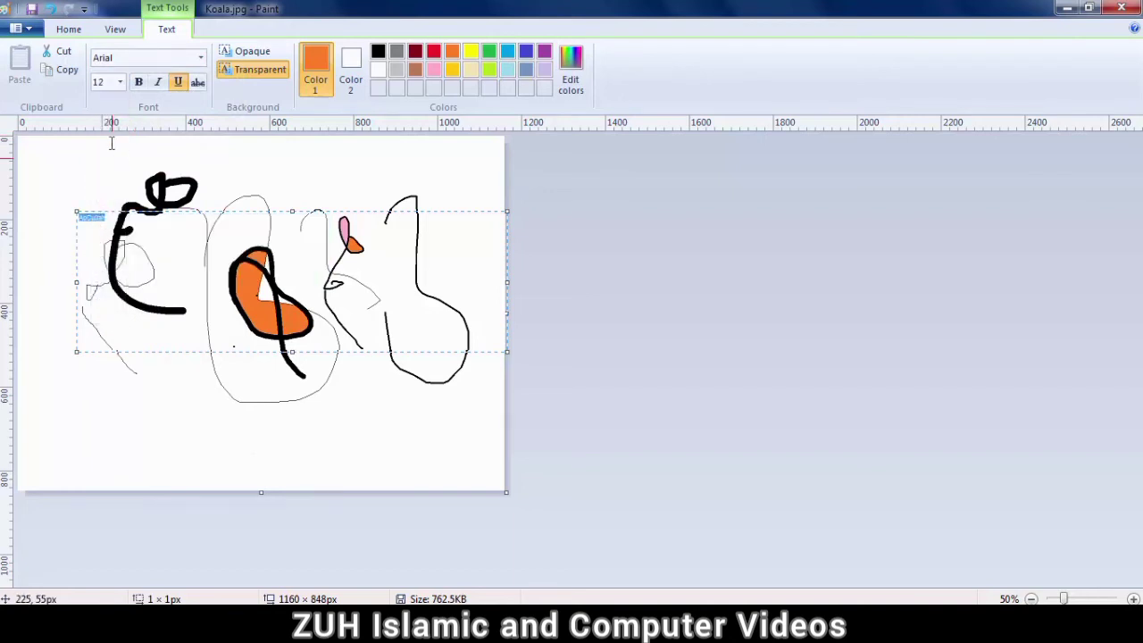
pyautogui.click(120, 83)
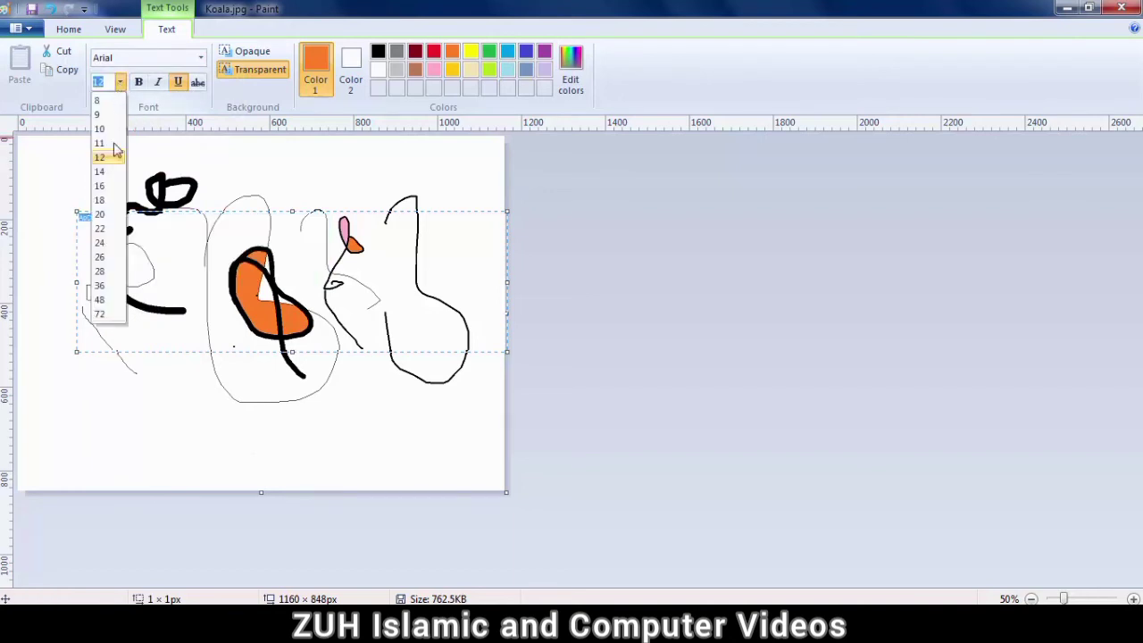
pyautogui.click(101, 314)
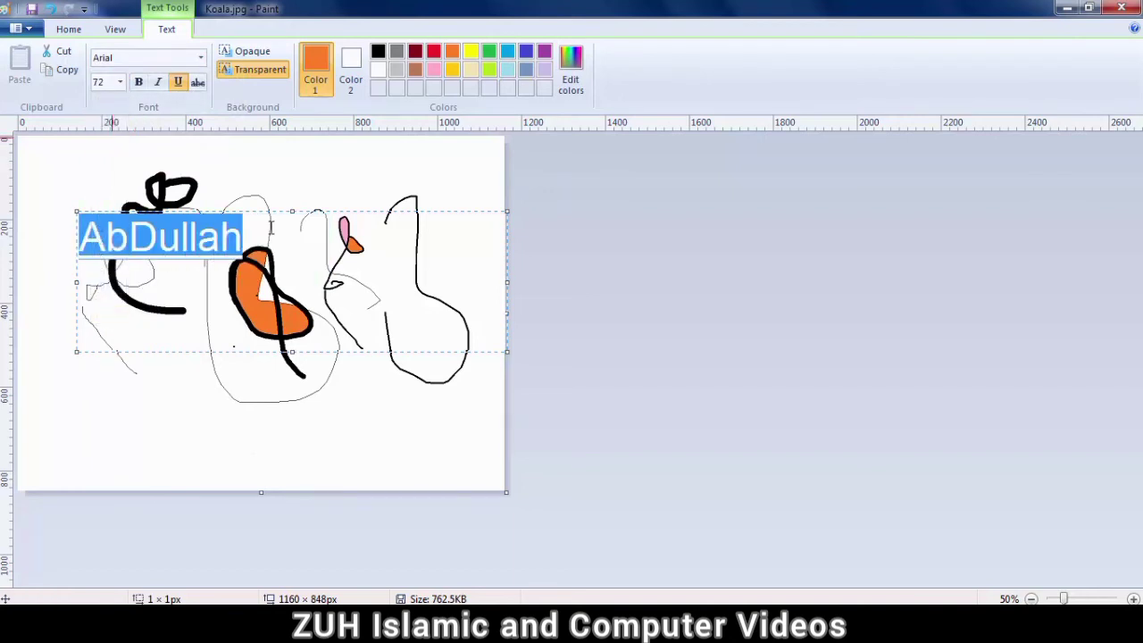
# Step: Move the text box to the bottom of the canvas and replace its text with a three-word full name
pyautogui.moveTo(292, 211); pyautogui.dragTo(256, 416)
pyautogui.write('ZAb')
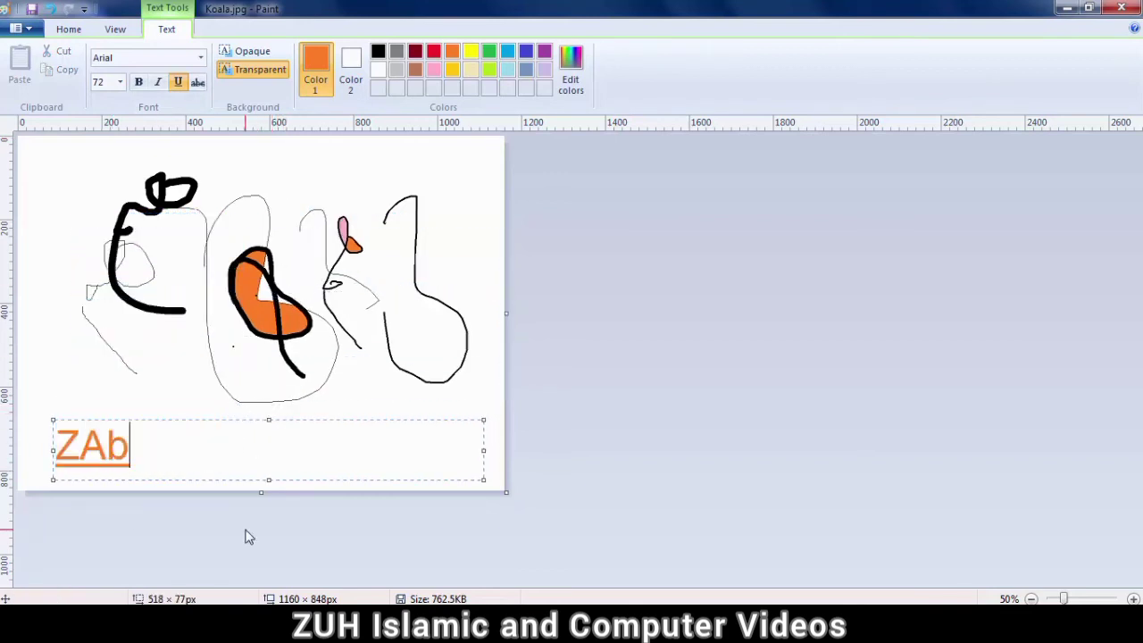
pyautogui.write('ih')
pyautogui.press('BackSpace')
pyautogui.press('BackSpace')
pyautogui.press('BackSpace')
pyautogui.press('BackSpace')
pyautogui.write('abih Ullah')
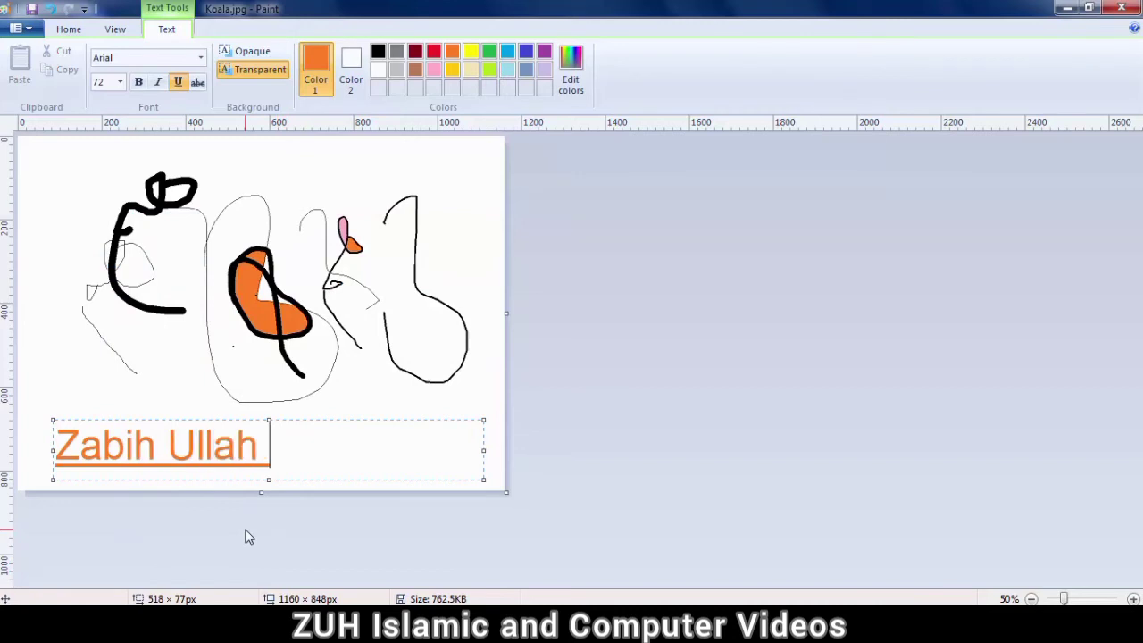
pyautogui.write(' Hazarbuz')
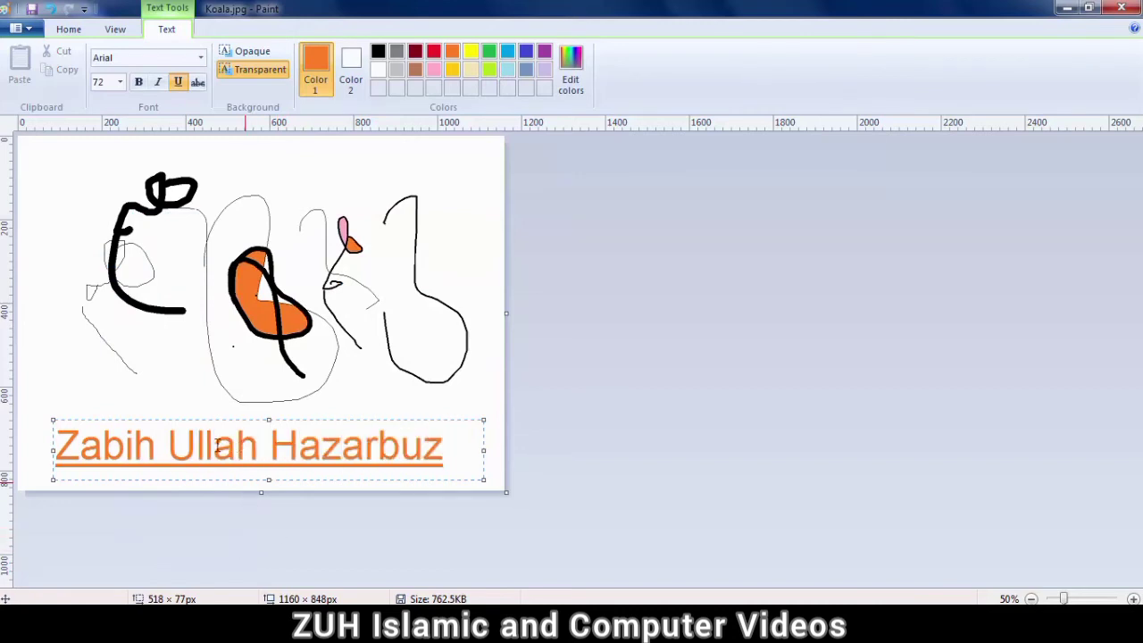
# Step: Color the name's second word red and its third word green
pyautogui.moveTo(168, 447); pyautogui.dragTo(444, 447)
pyautogui.click(436, 54)
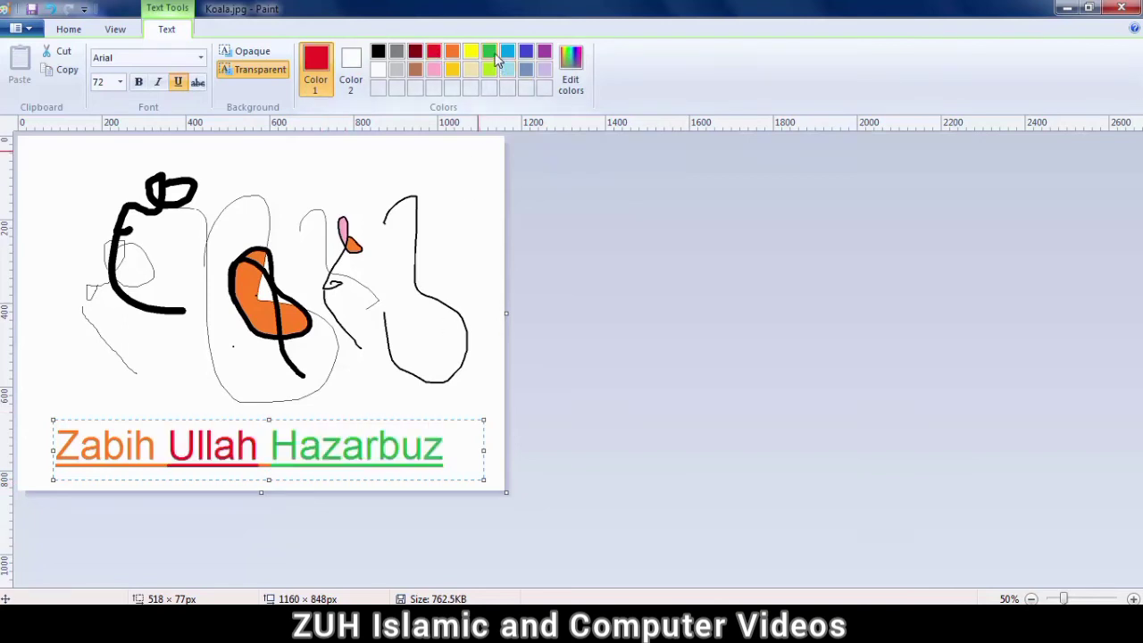
pyautogui.click(496, 56)
# Step: Remove the underline from the first word of the name
pyautogui.moveTo(158, 448); pyautogui.dragTo(55, 452)
pyautogui.click(104, 451)
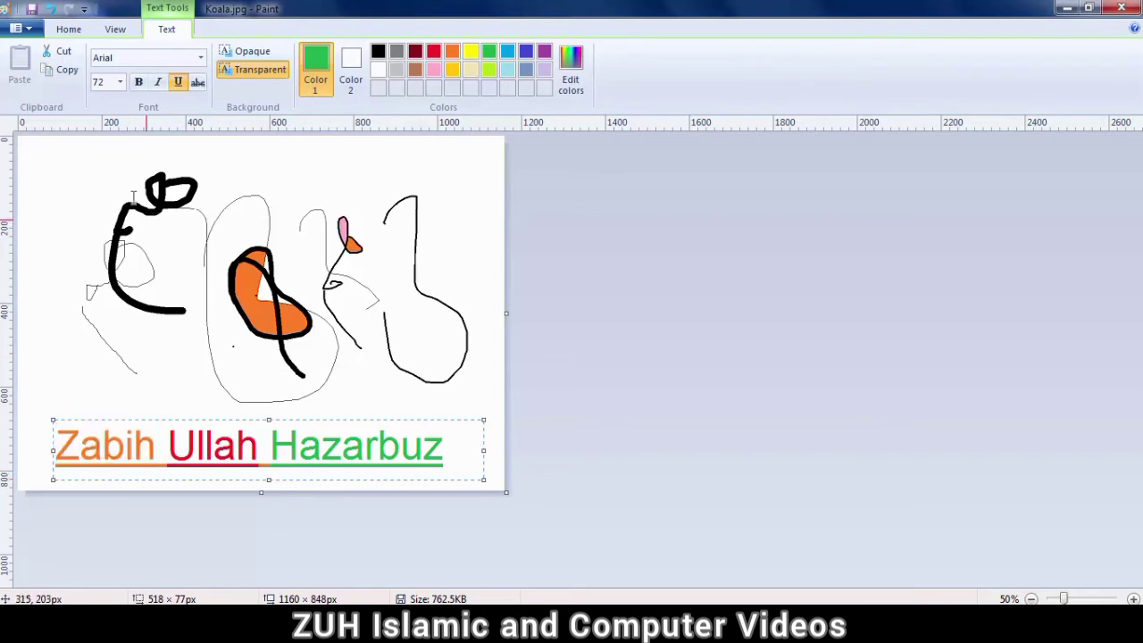
pyautogui.doubleClick(130, 453)
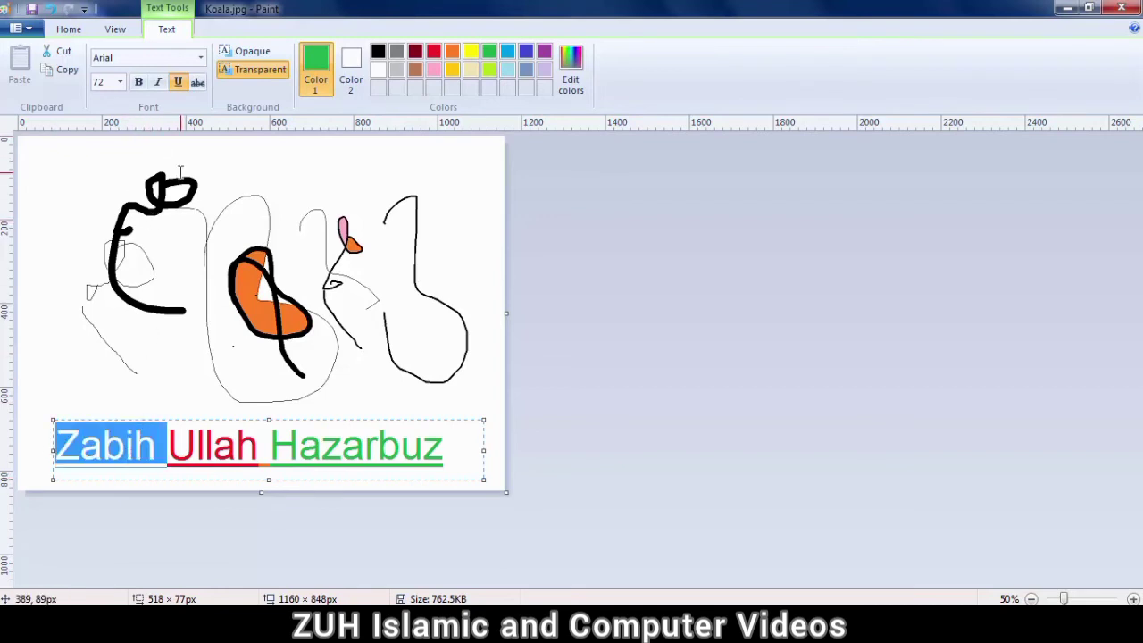
pyautogui.click(178, 82)
pyautogui.click(214, 444)
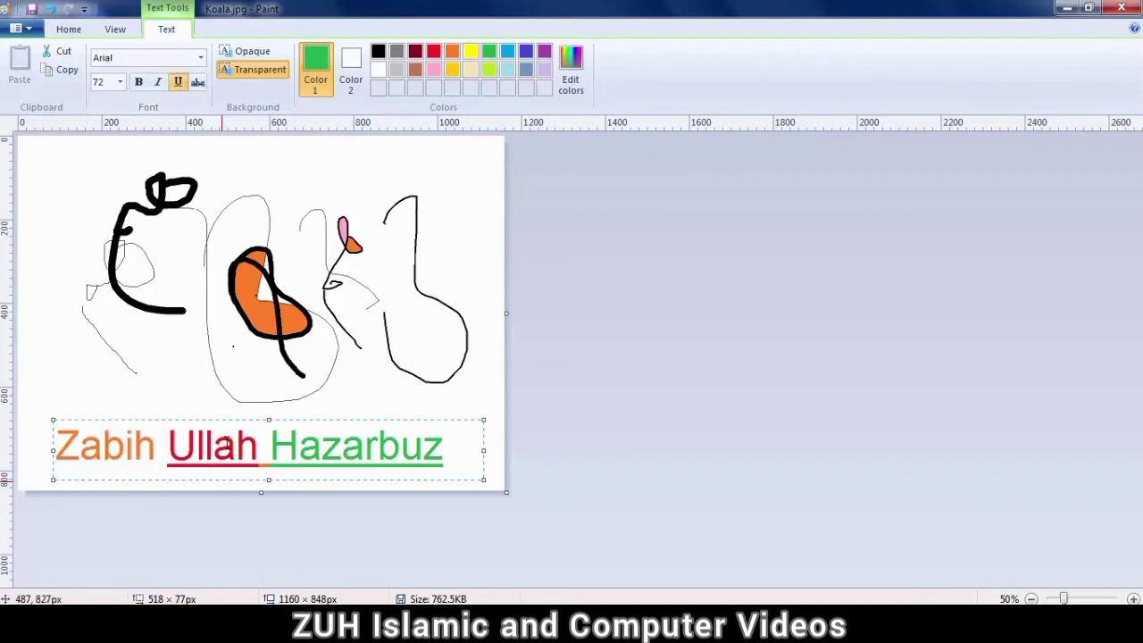
# Step: Try italic, bold and strikethrough on the name's second word, and remove its underline
pyautogui.doubleClick(226, 444)
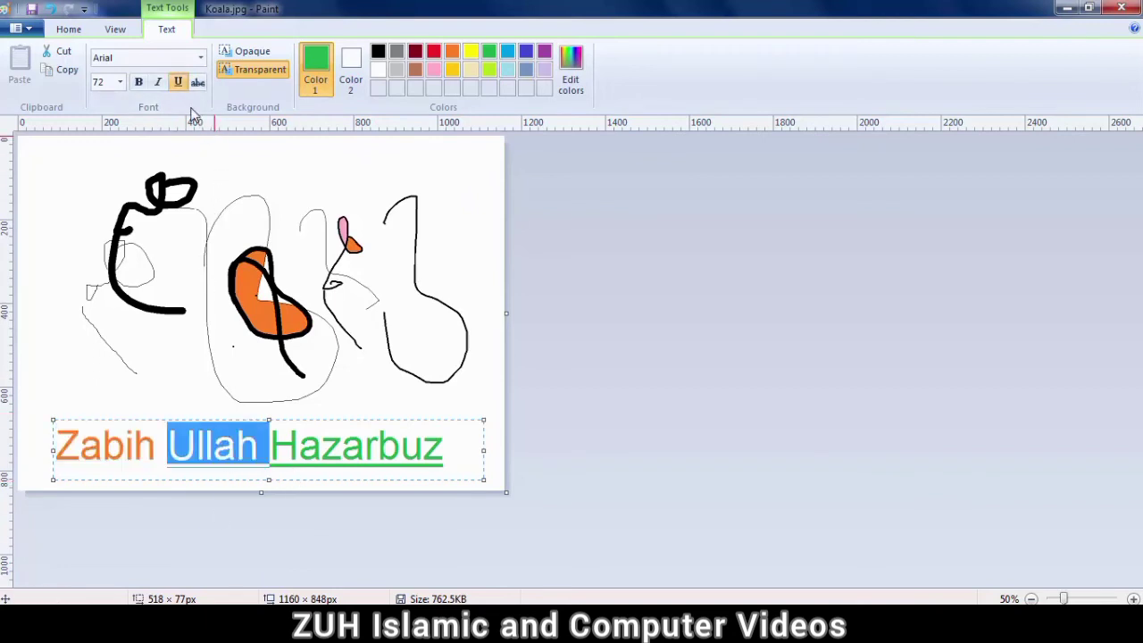
pyautogui.click(159, 83)
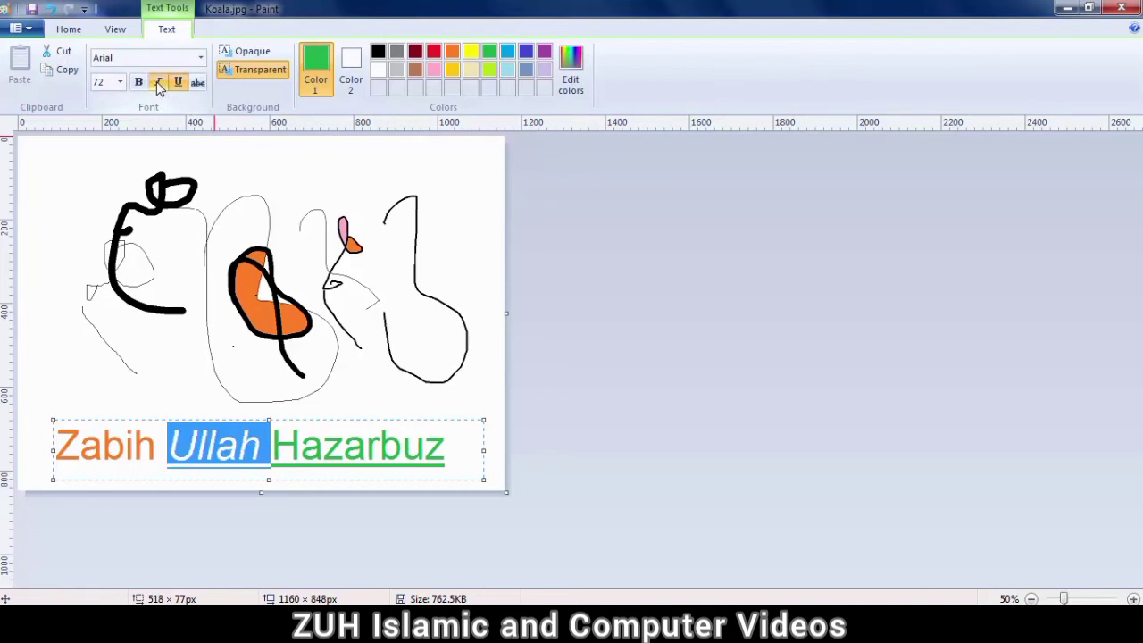
pyautogui.click(158, 83)
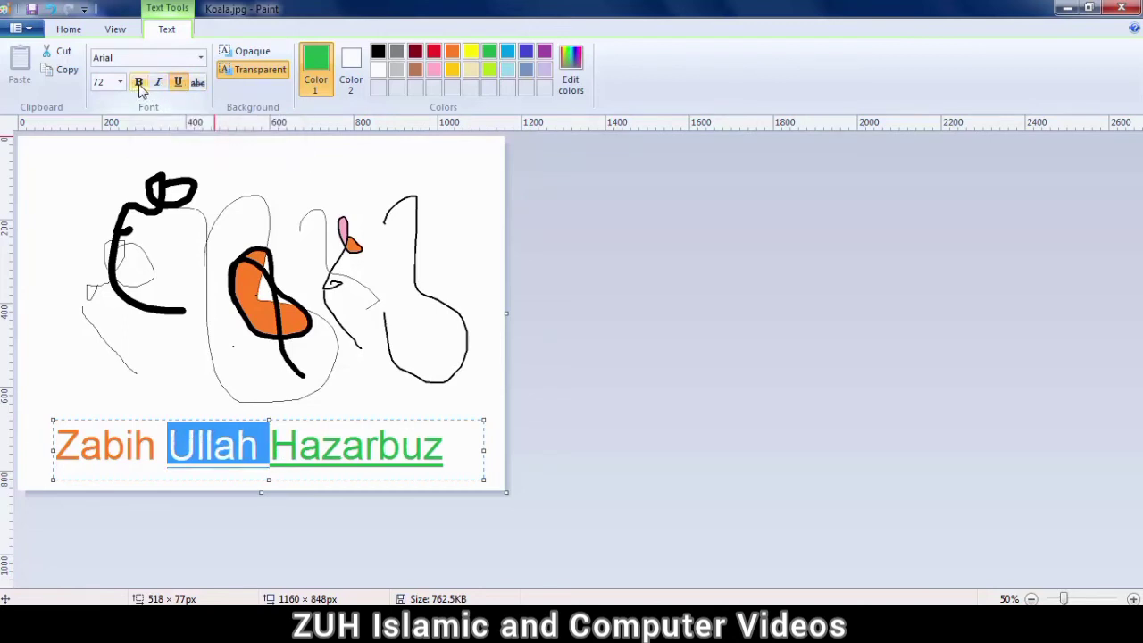
pyautogui.click(140, 84)
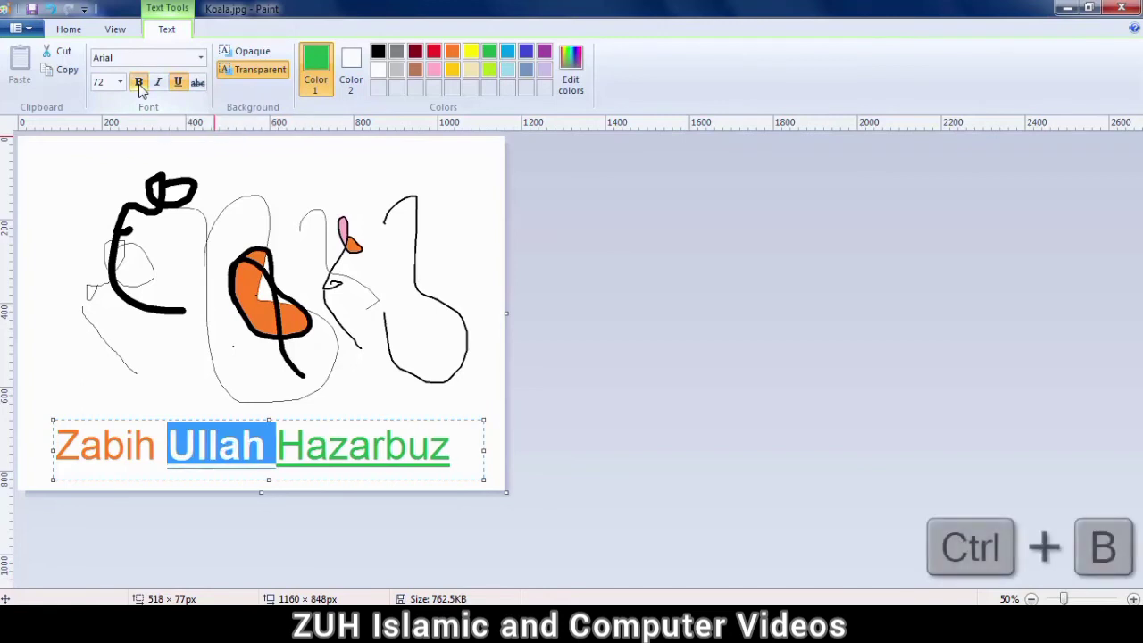
pyautogui.hotkey('ctrl', 'b')
pyautogui.click(159, 82)
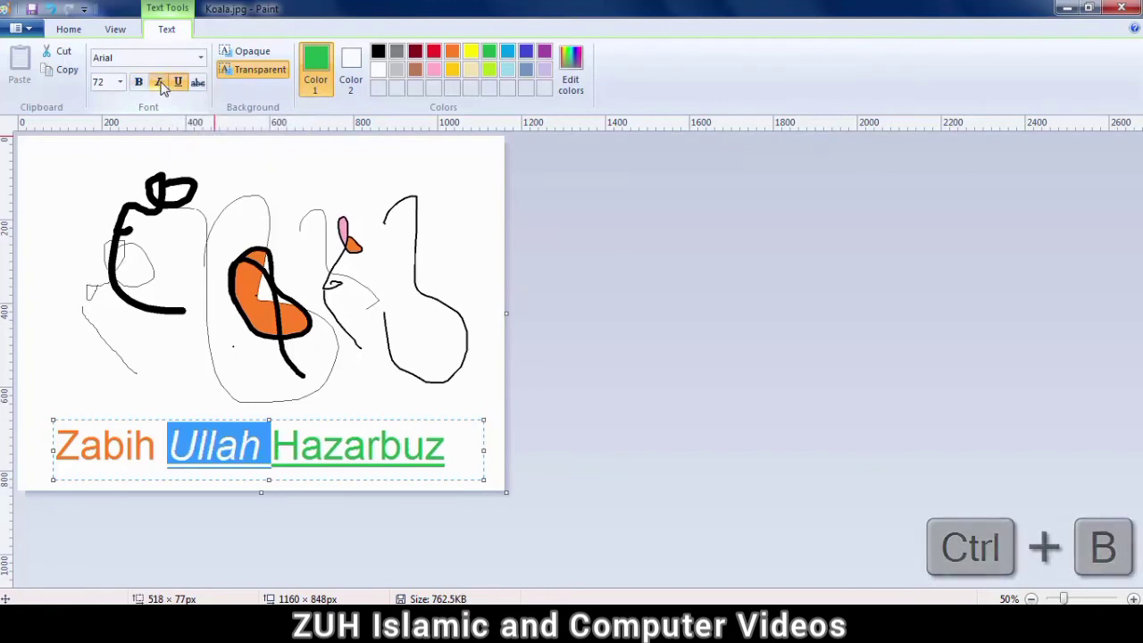
pyautogui.hotkey('ctrl', 'i')
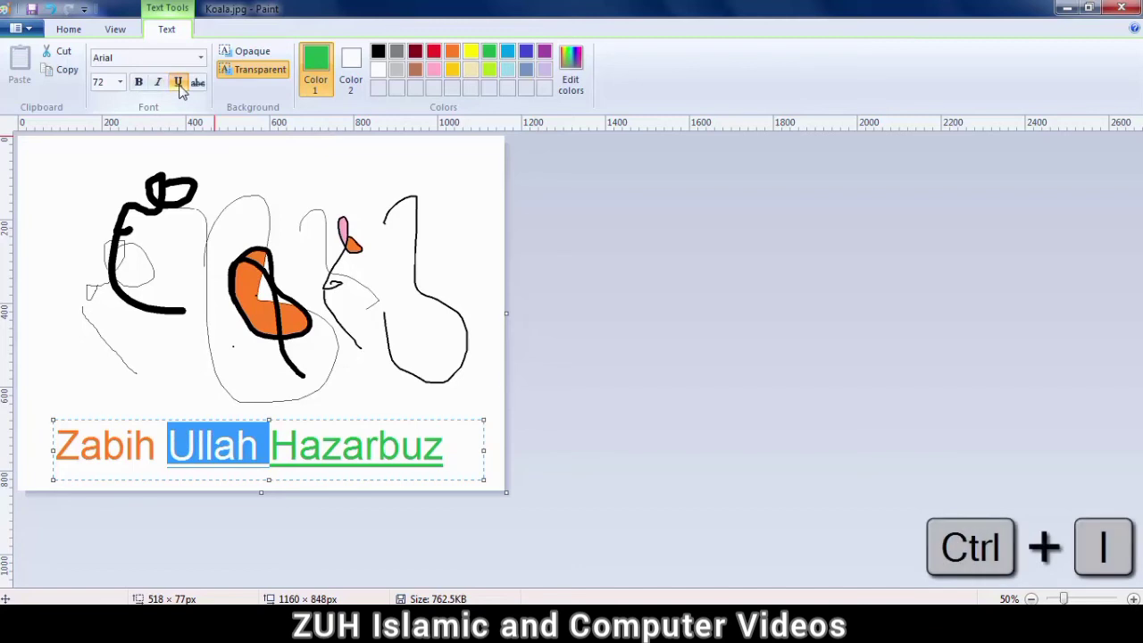
pyautogui.hotkey('ctrl', 'i')
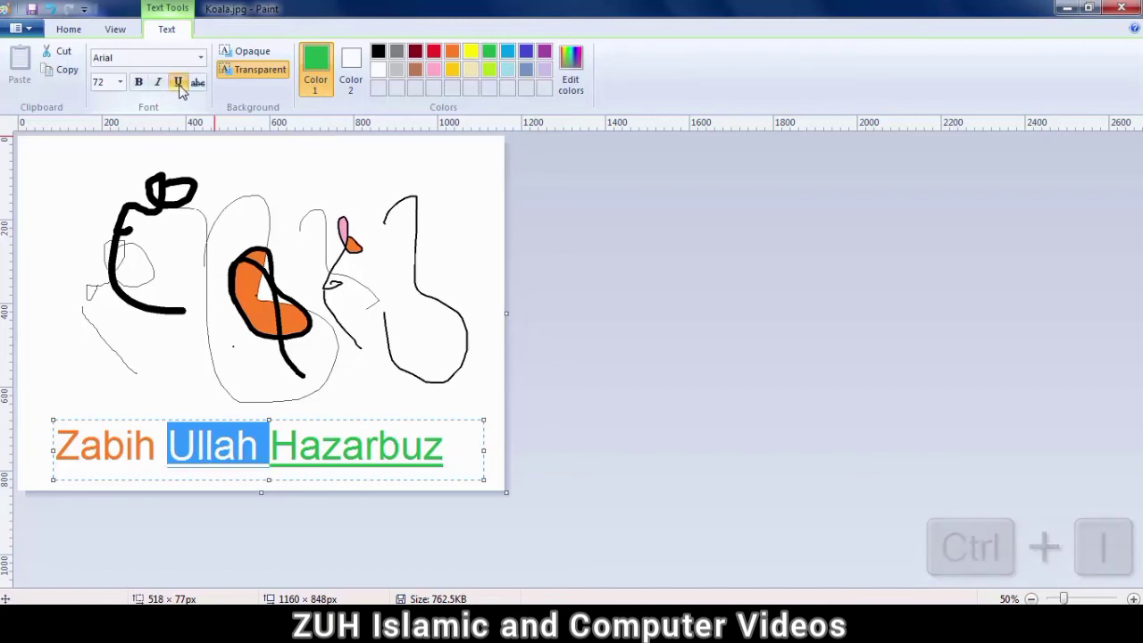
pyautogui.hotkey('ctrl', 'u')
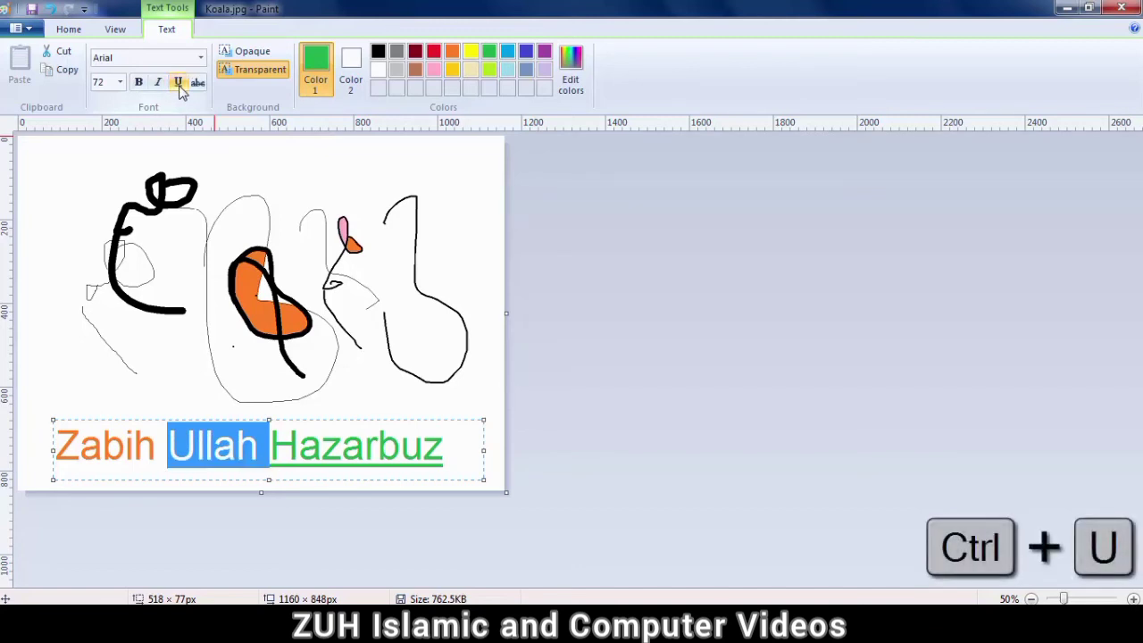
pyautogui.click(198, 83)
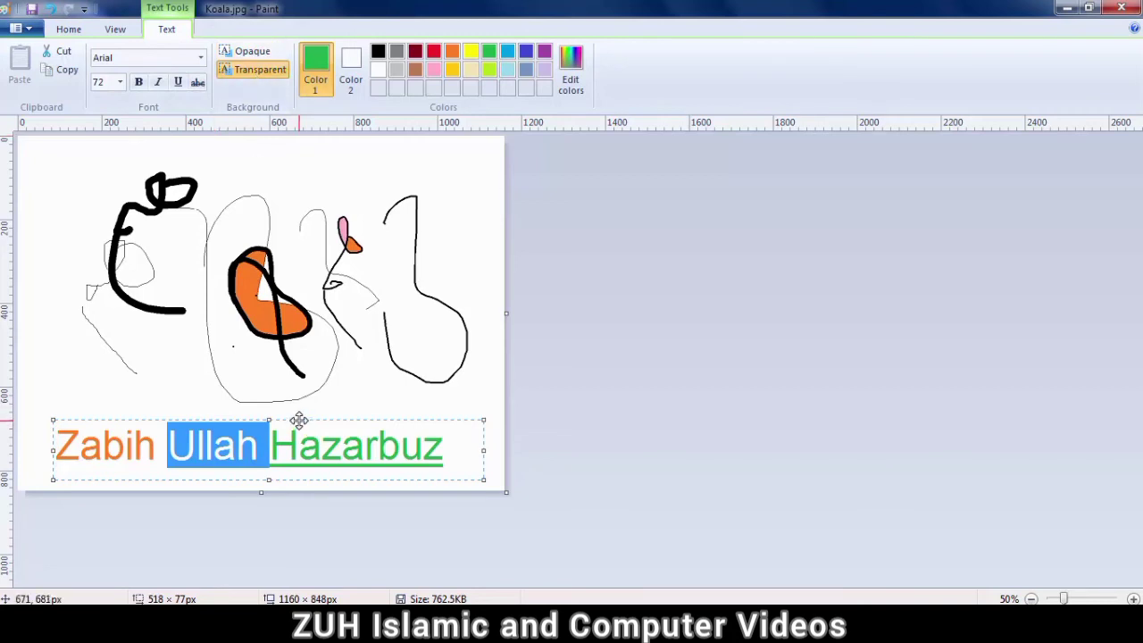
# Step: Move the text box up over the drawn loops and make its background opaque
pyautogui.moveTo(298, 420); pyautogui.dragTo(304, 265)
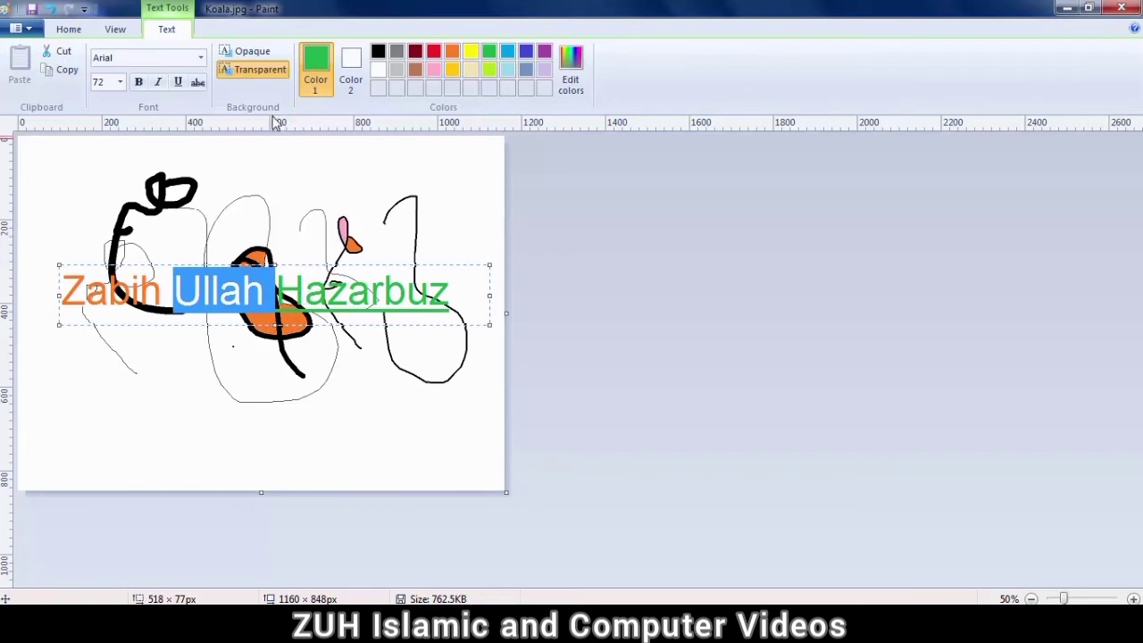
pyautogui.click(249, 51)
pyautogui.click(285, 295)
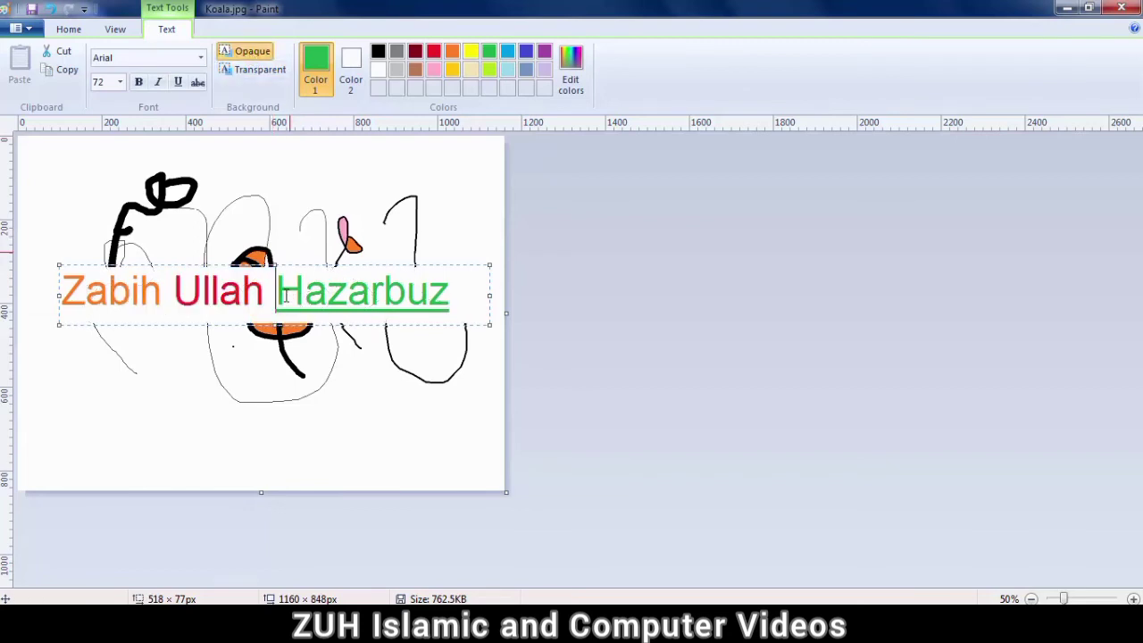
# Step: Set the text box's background color to light turquoise and make the foreground color active again
pyautogui.click(353, 75)
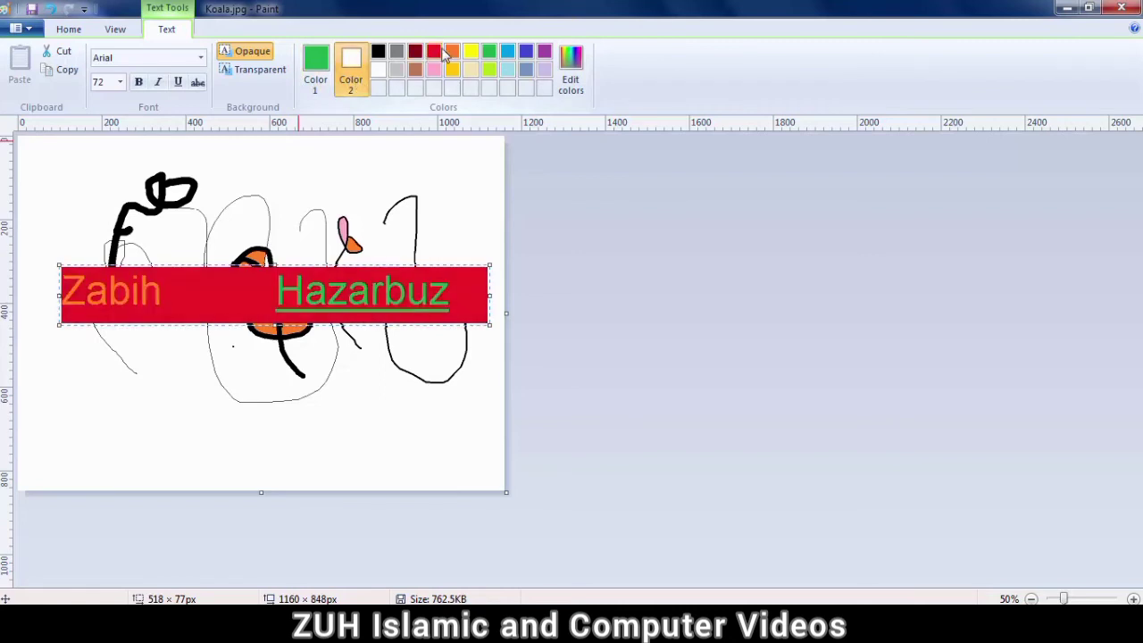
pyautogui.click(507, 70)
pyautogui.click(317, 78)
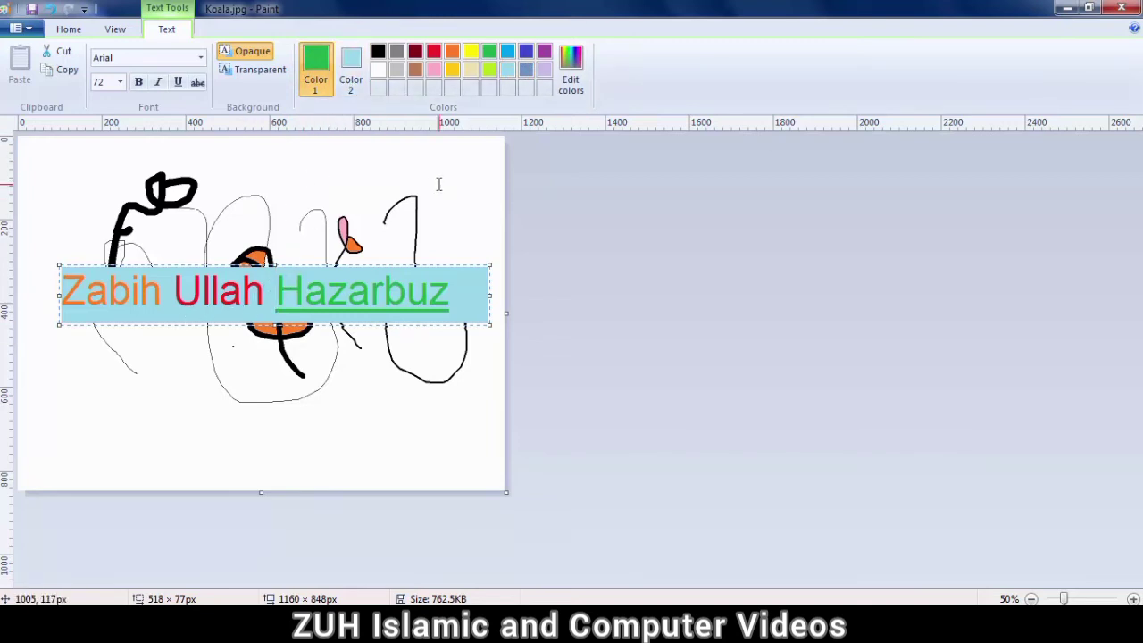
# Step: Accept the current green in the custom color editor and commit the text box to the canvas
pyautogui.click(570, 71)
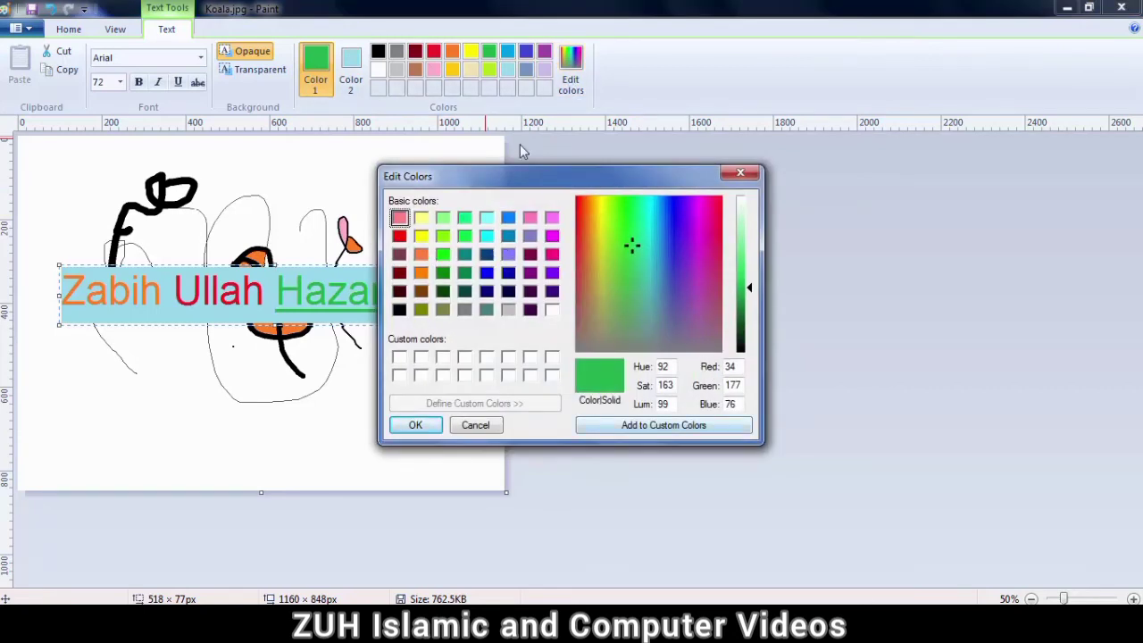
pyautogui.press('Return')
pyautogui.click(128, 179)
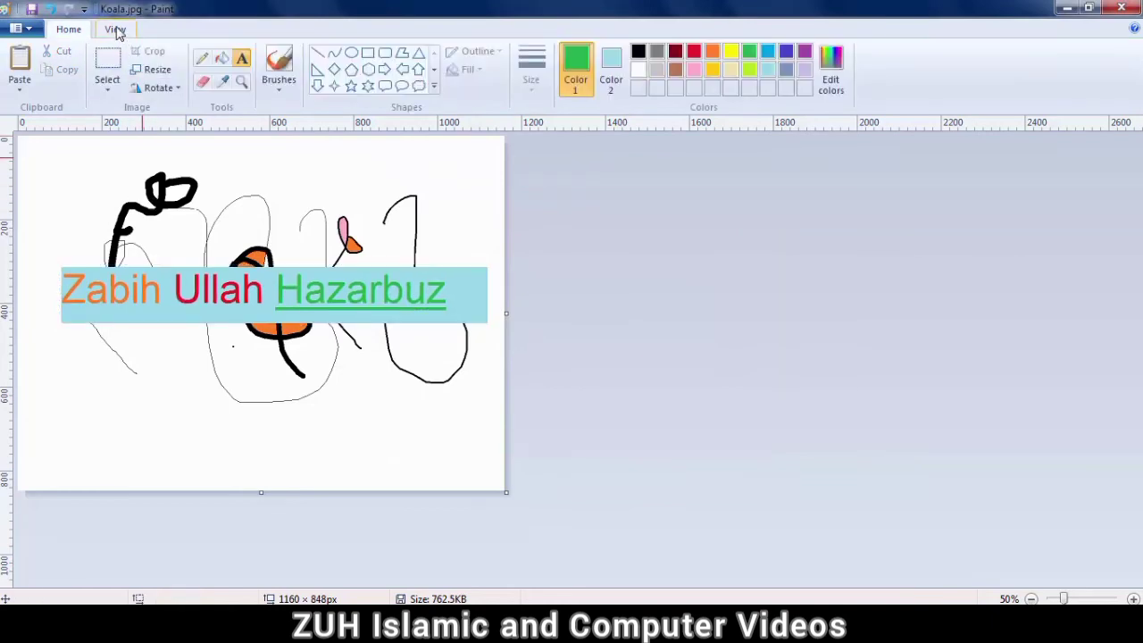
# Step: Rub the Eraser over the upper drawing in light turquoise, and erase the upper loops and strokes with the background color set to white
pyautogui.click(203, 83)
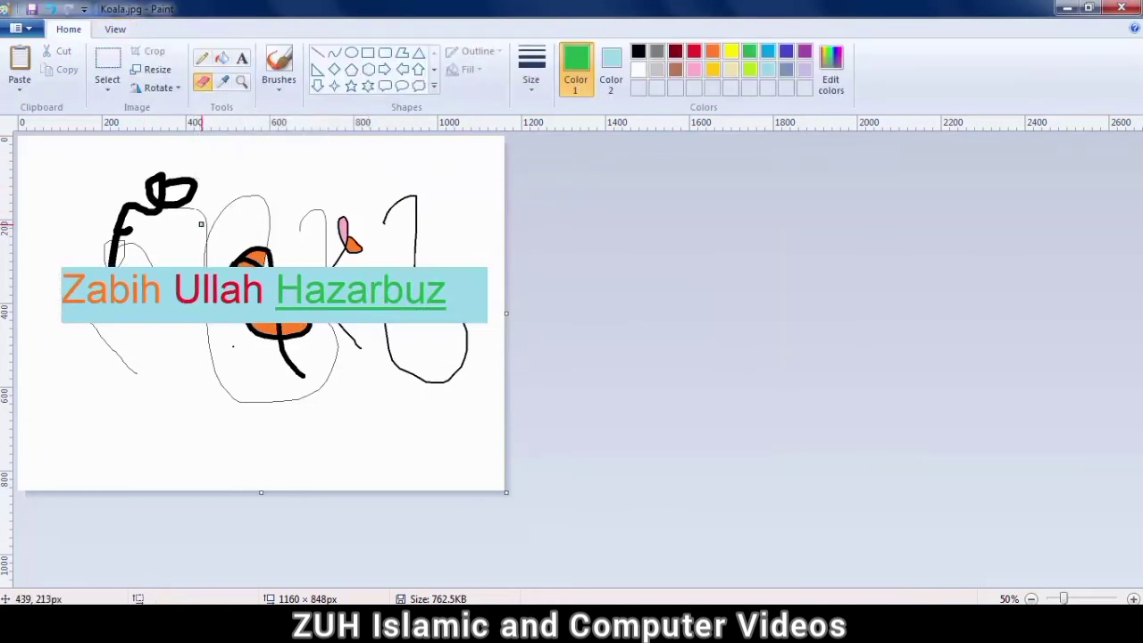
pyautogui.moveTo(198, 212)
pyautogui.mouseDown()
pyautogui.moveTo(203, 265)
pyautogui.moveTo(237, 216)
pyautogui.moveTo(271, 214)
pyautogui.mouseUp()
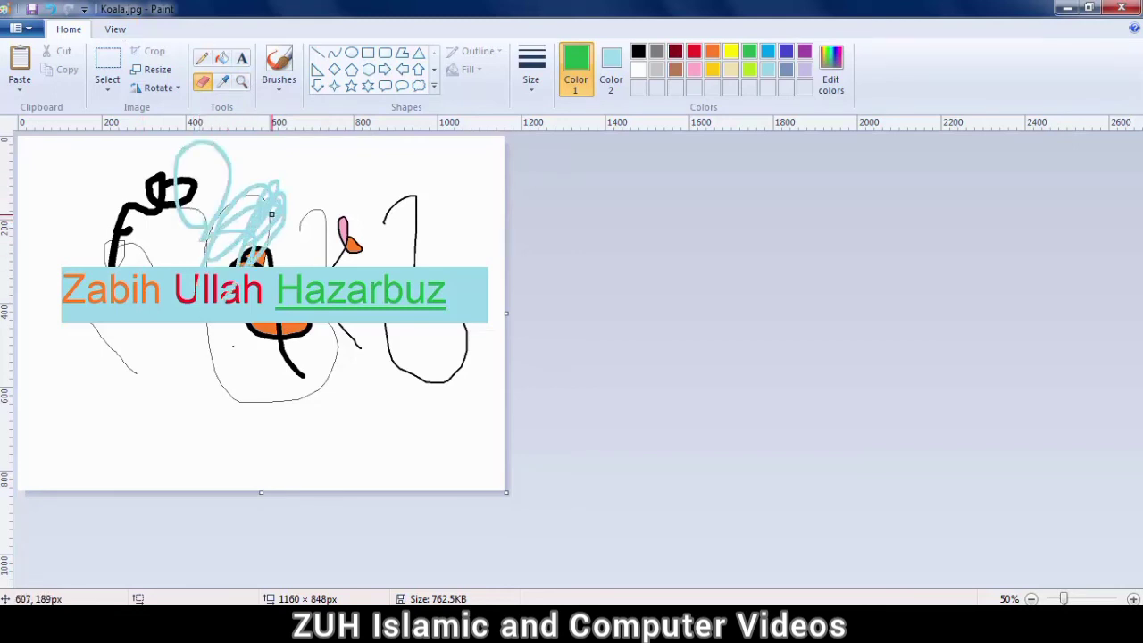
pyautogui.click(612, 71)
pyautogui.click(639, 70)
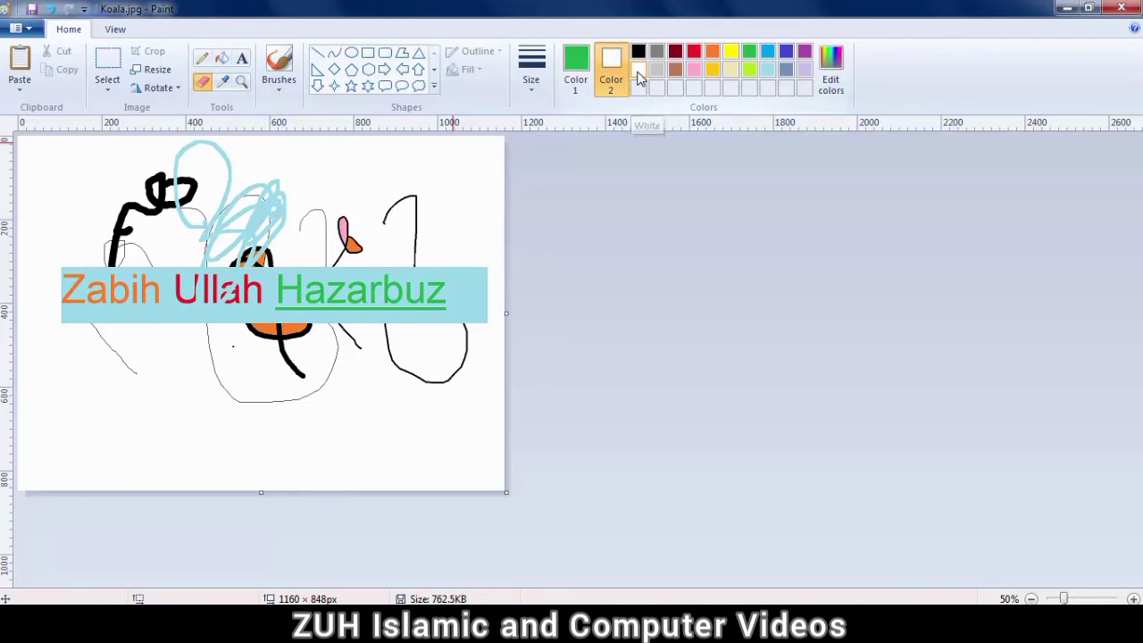
pyautogui.moveTo(263, 233)
pyautogui.mouseDown()
pyautogui.moveTo(279, 215)
pyautogui.moveTo(262, 224)
pyautogui.mouseUp()
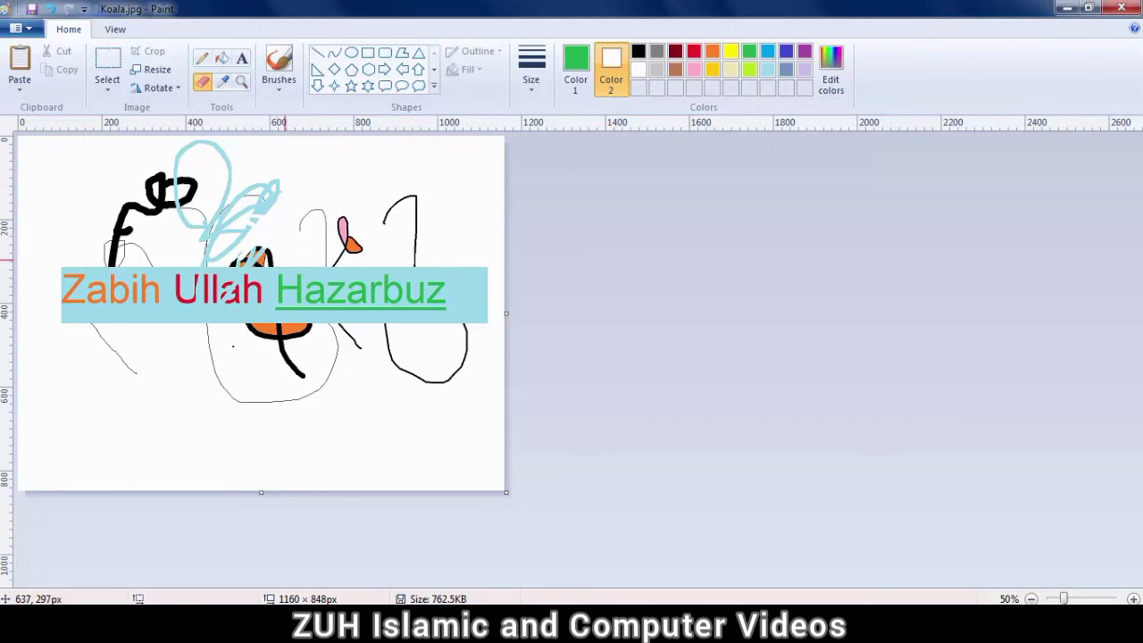
pyautogui.moveTo(284, 258)
pyautogui.mouseDown()
pyautogui.moveTo(292, 206)
pyautogui.moveTo(208, 184)
pyautogui.moveTo(256, 196)
pyautogui.moveTo(218, 143)
pyautogui.moveTo(176, 151)
pyautogui.moveTo(160, 179)
pyautogui.moveTo(225, 183)
pyautogui.moveTo(178, 178)
pyautogui.moveTo(175, 193)
pyautogui.moveTo(106, 224)
pyautogui.moveTo(156, 187)
pyautogui.moveTo(256, 222)
pyautogui.moveTo(243, 240)
pyautogui.moveTo(128, 199)
pyautogui.mouseUp()
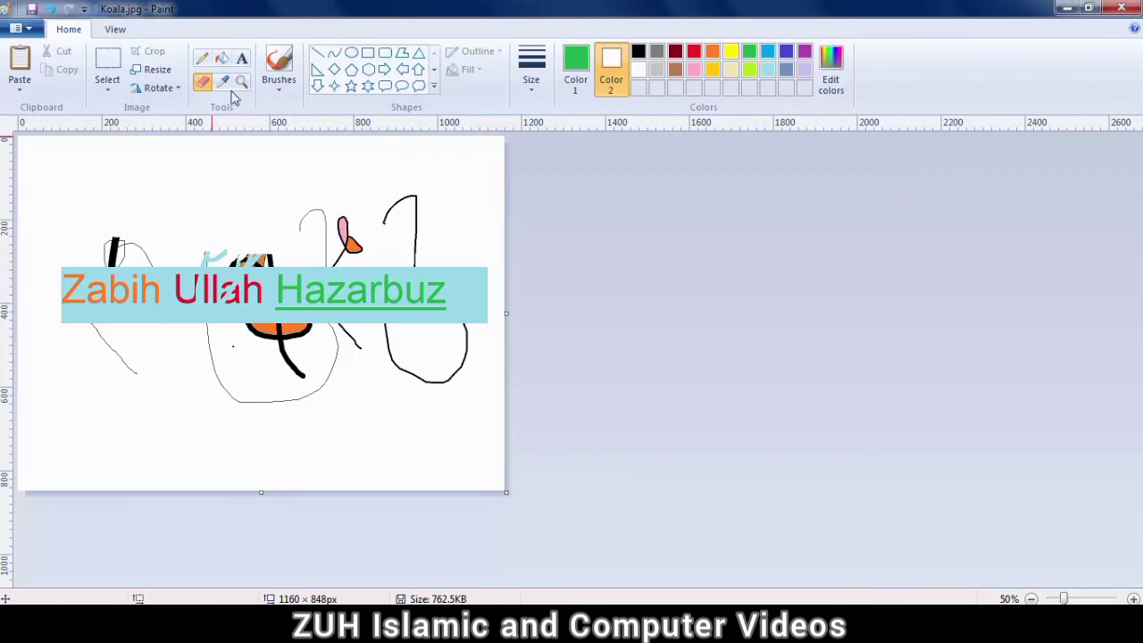
# Step: Sample pink from the small petal as the foreground color and orange from the petal beside it as the background color
pyautogui.click(224, 84)
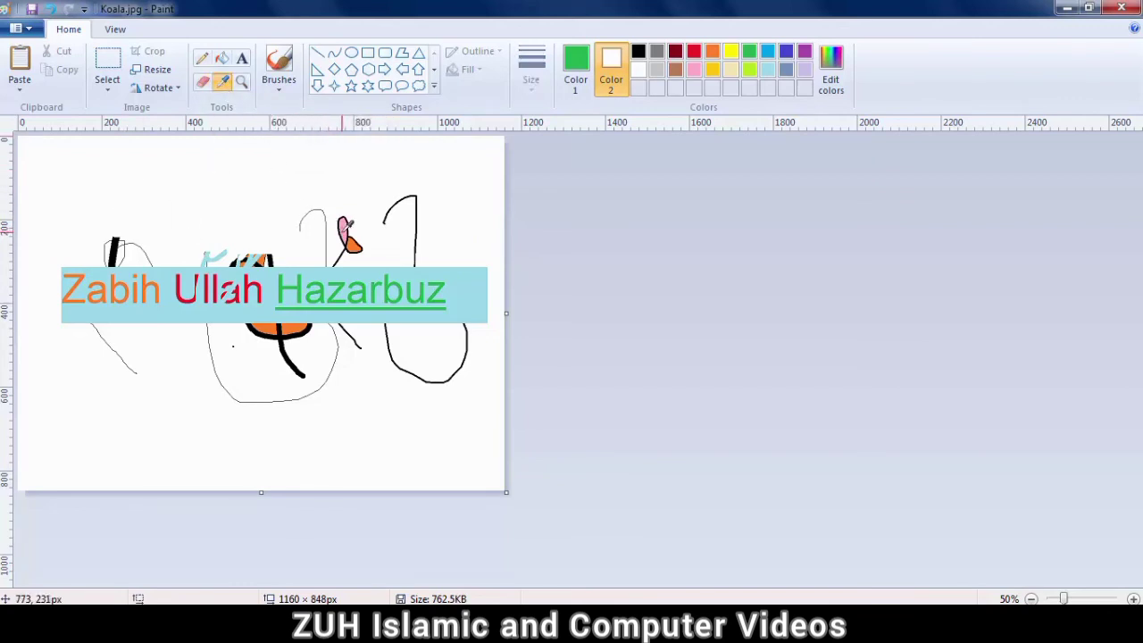
pyautogui.click(343, 230)
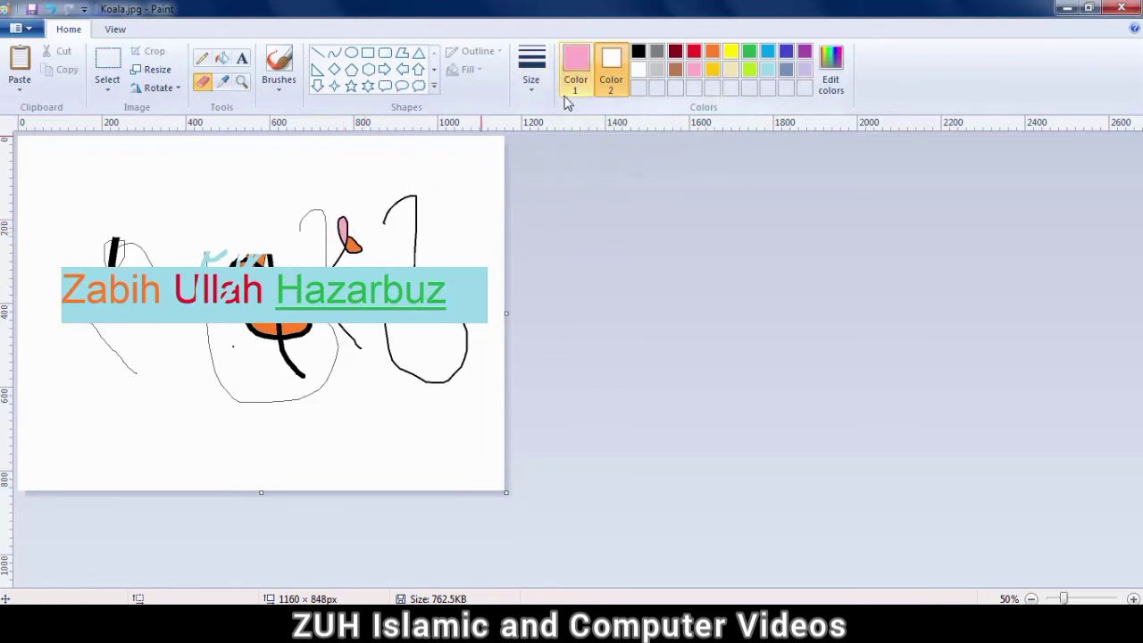
pyautogui.click(604, 89)
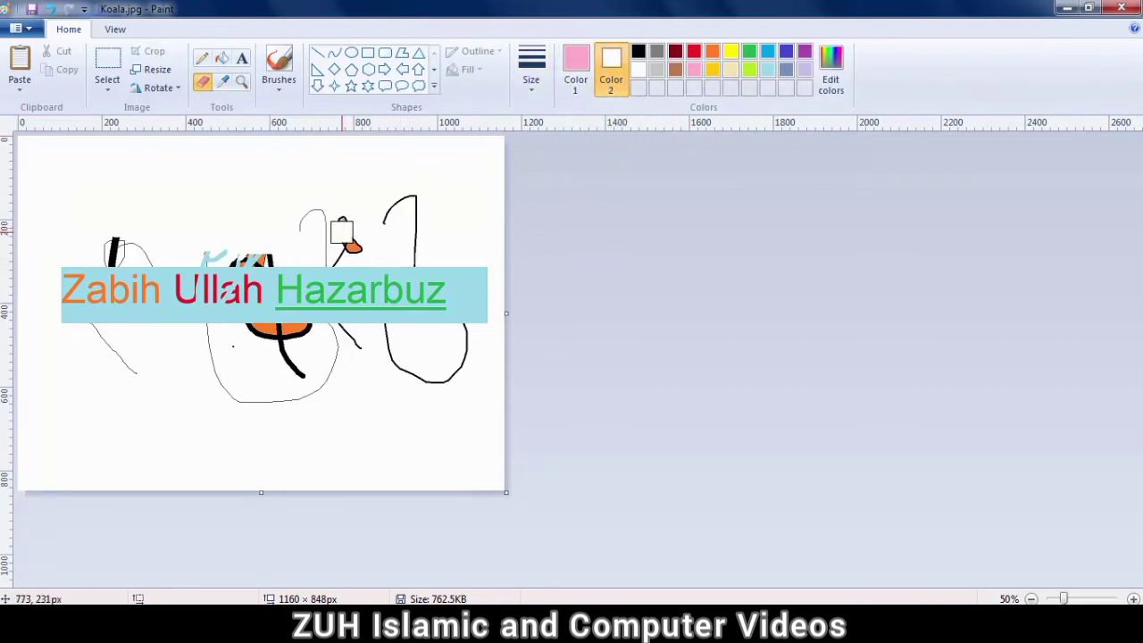
pyautogui.click(222, 82)
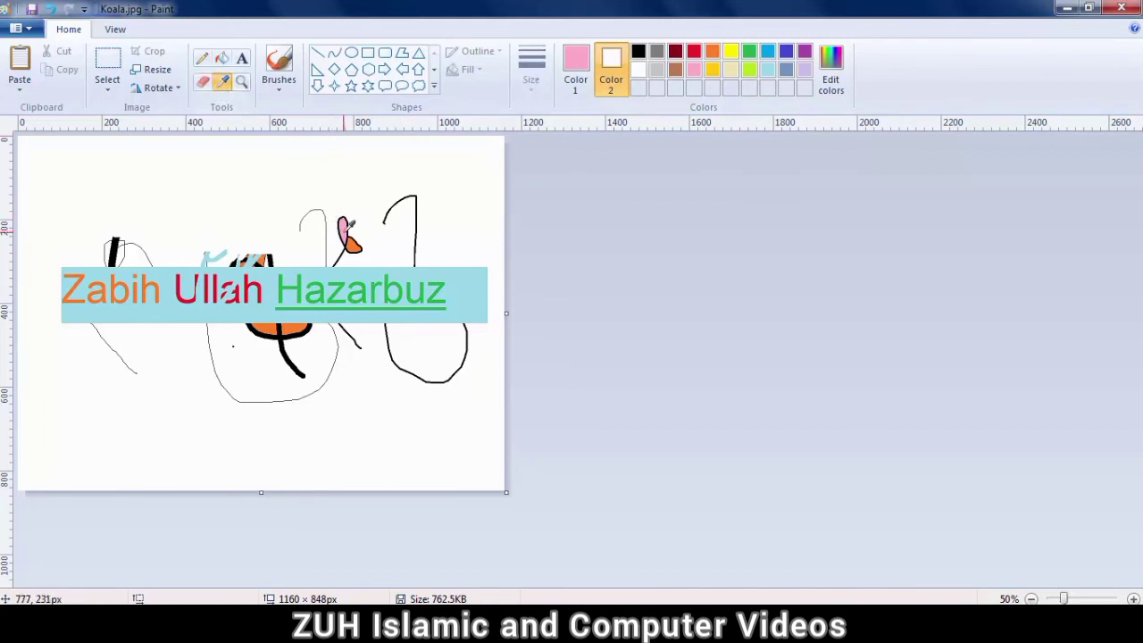
pyautogui.click(353, 243)
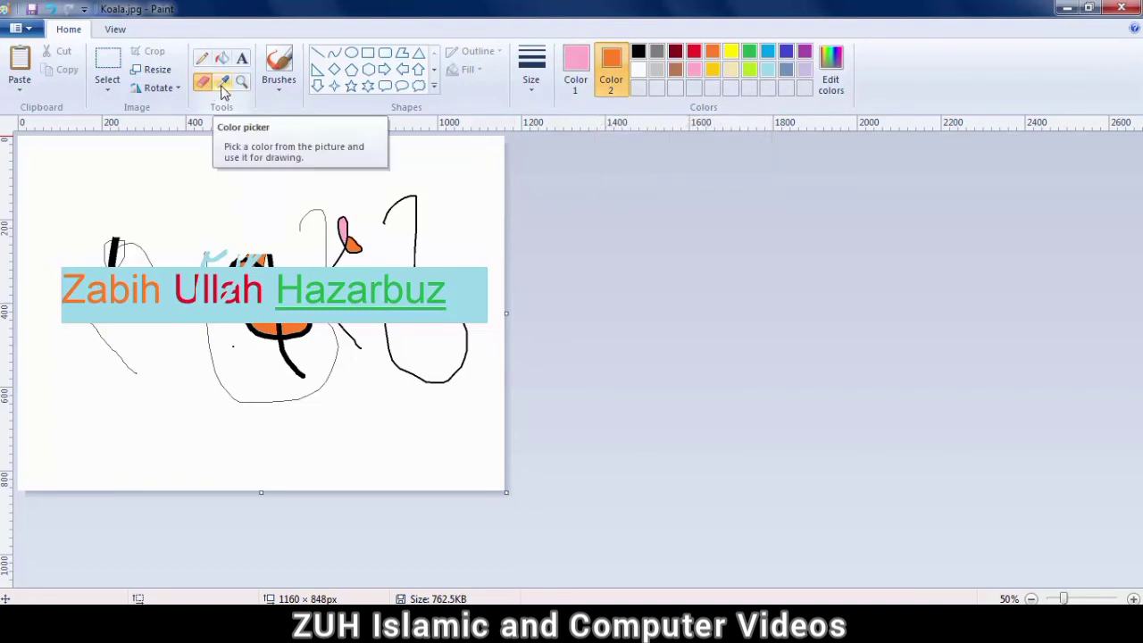
# Step: Paste the picture Tulips.jpg from the Sample Pictures folder onto the canvas
pyautogui.click(34, 84)
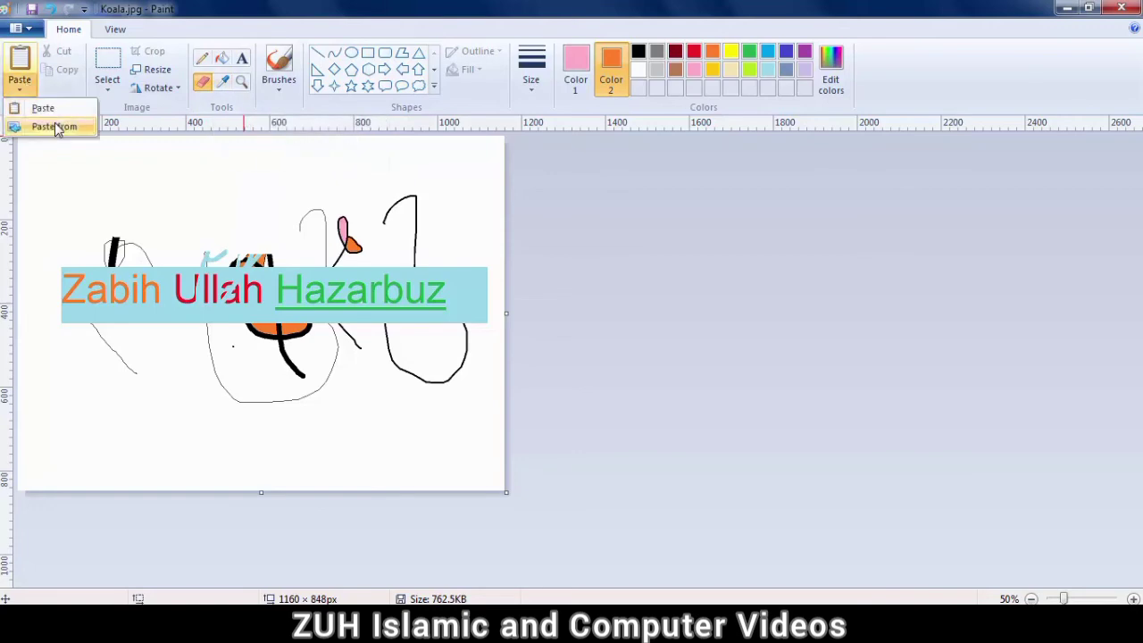
pyautogui.click(54, 123)
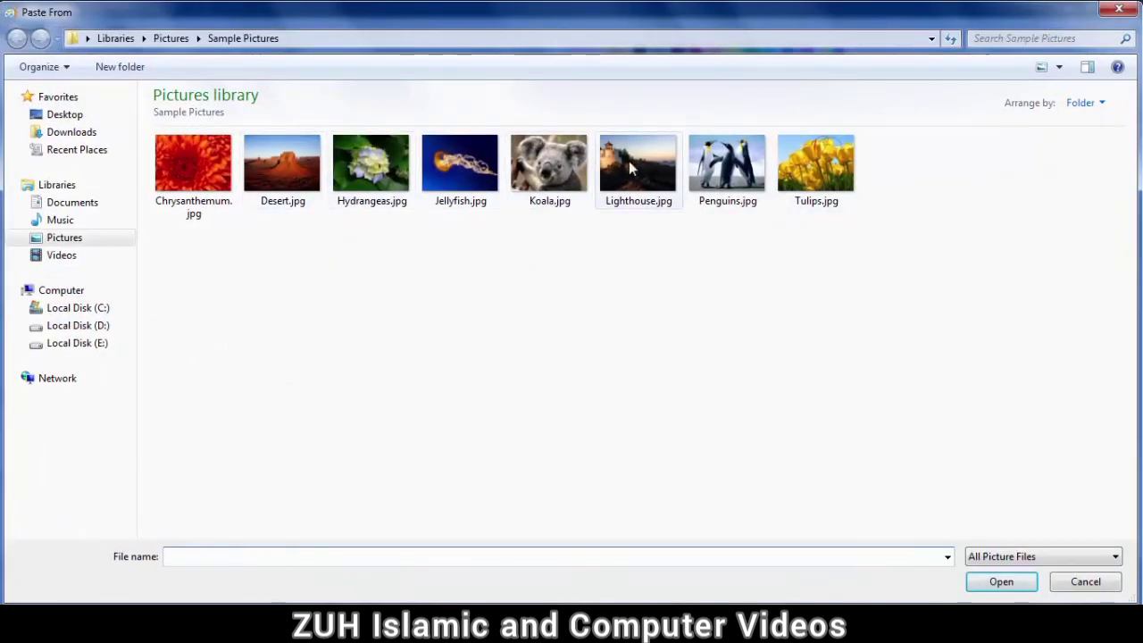
pyautogui.click(792, 172)
pyautogui.doubleClick(792, 172)
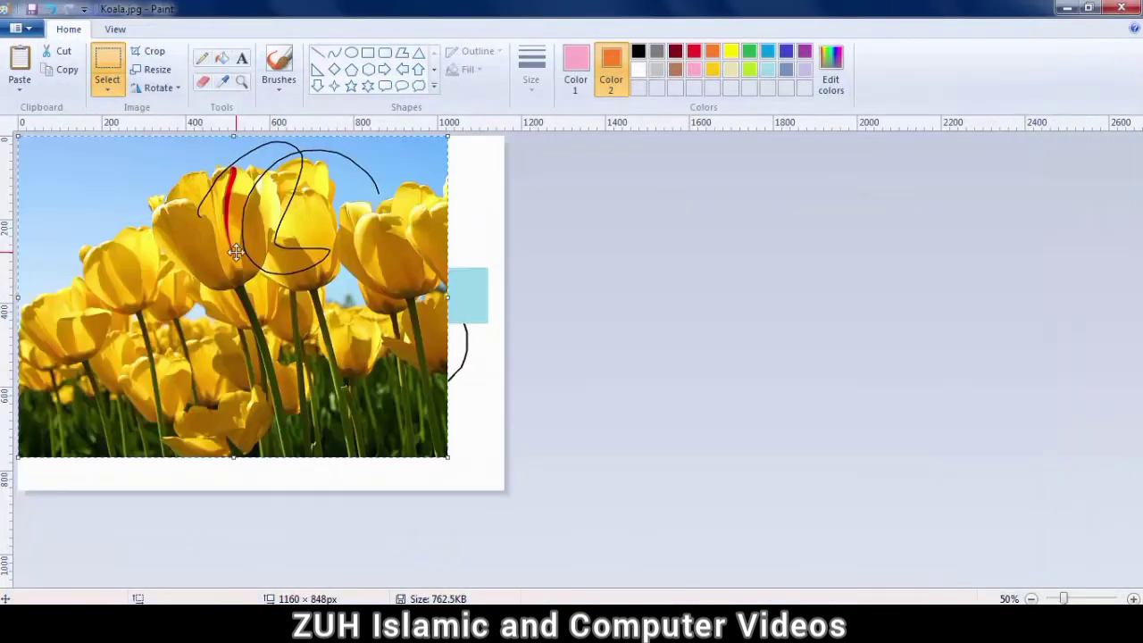
# Step: Sample dark green from a tulip stem and yellow from a tulip petal as the foreground color
pyautogui.click(222, 82)
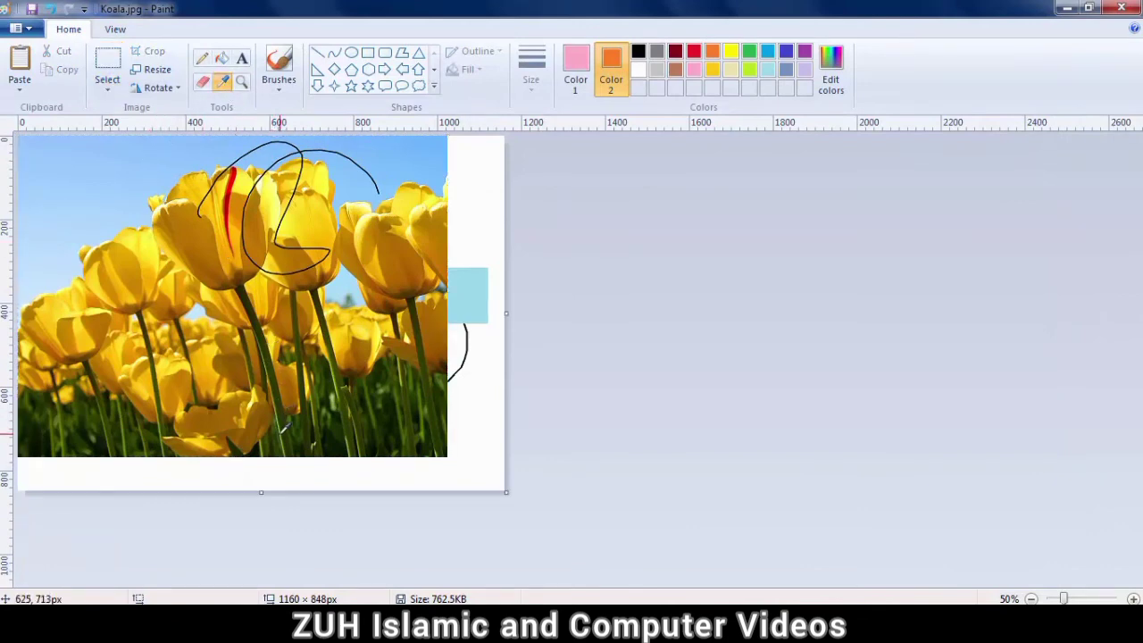
pyautogui.click(282, 432)
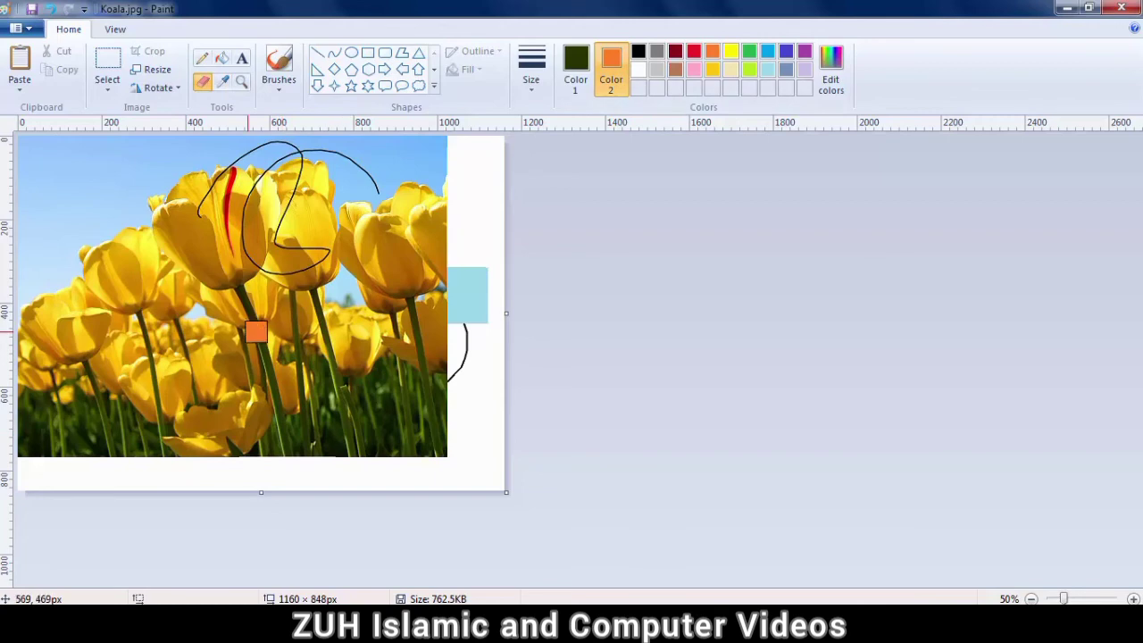
pyautogui.click(223, 81)
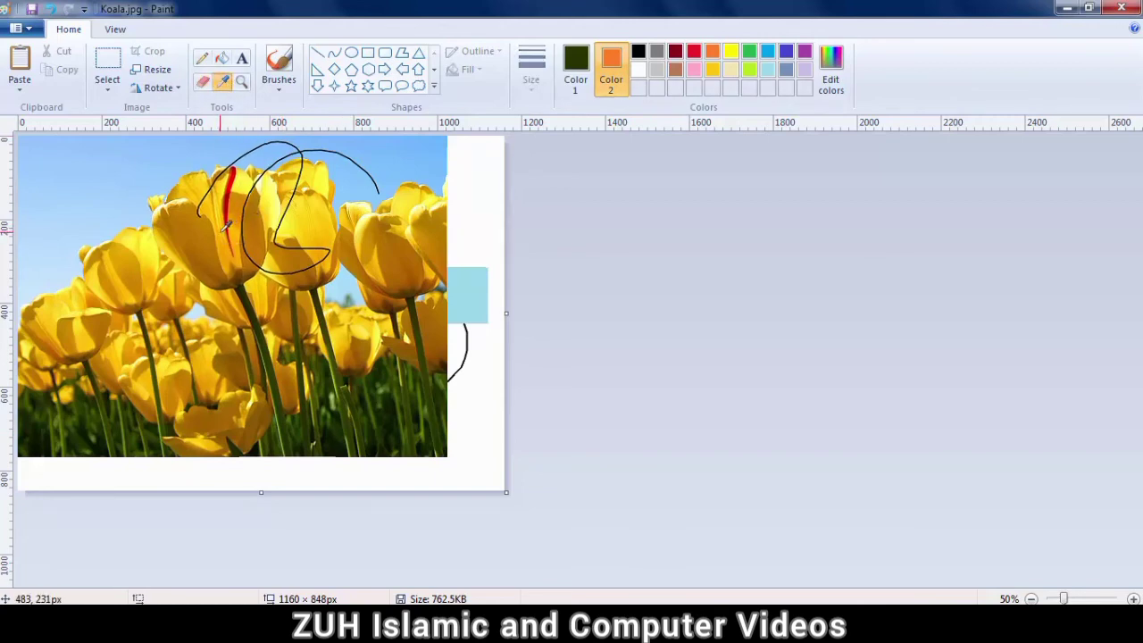
pyautogui.click(225, 229)
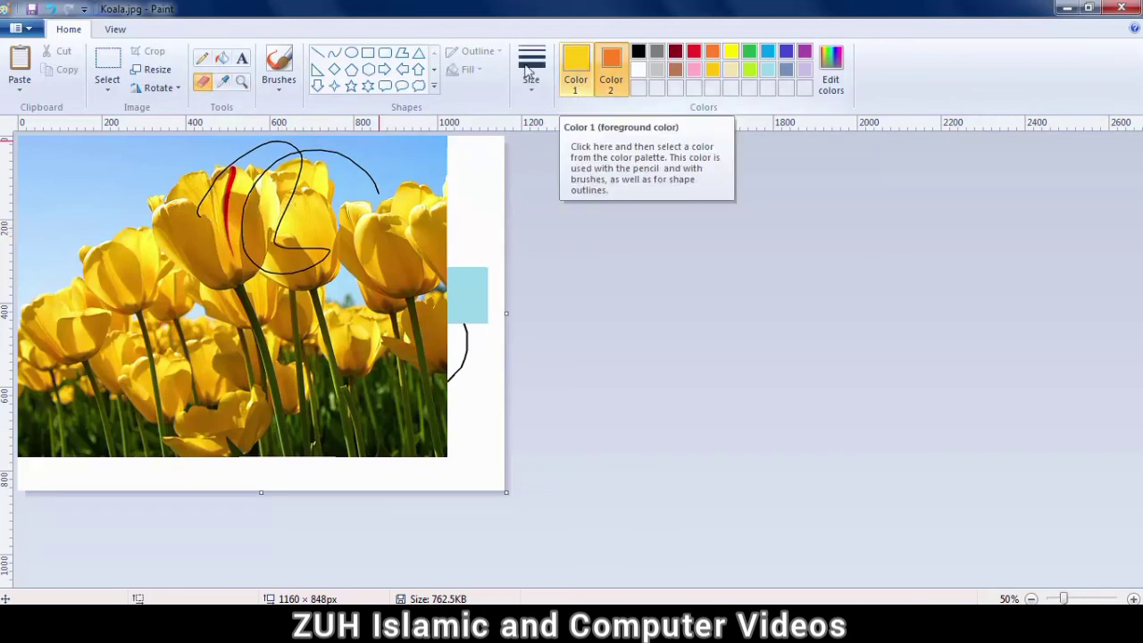
# Step: Magnify the sky area of the tulip picture up to 400% and zoom back out to 50%
pyautogui.click(243, 83)
pyautogui.click(117, 181)
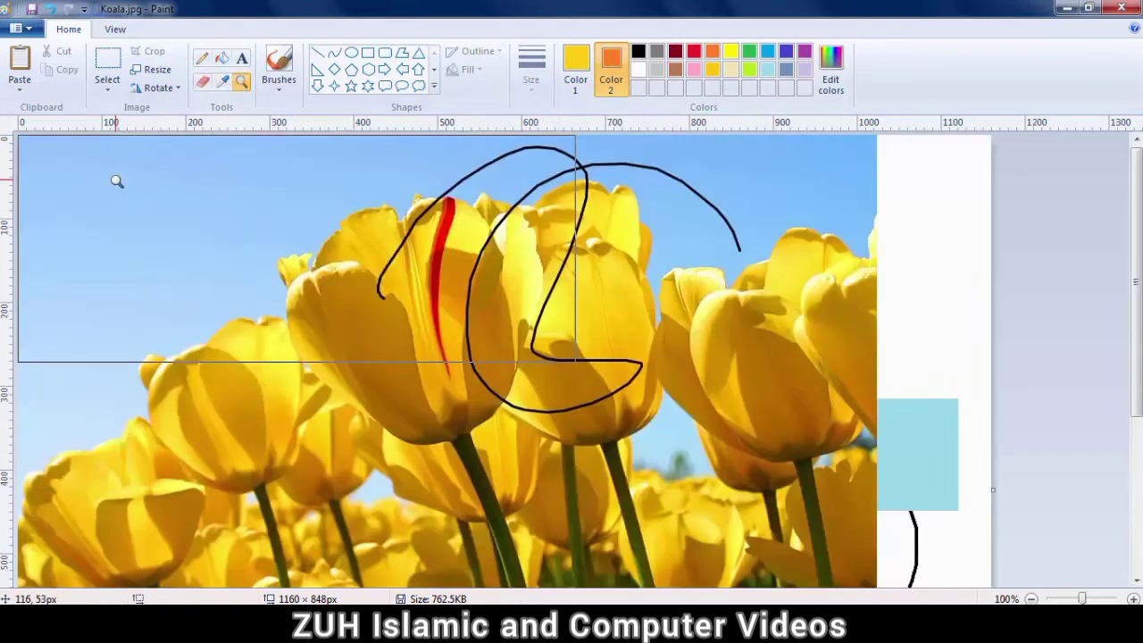
pyautogui.click(116, 181)
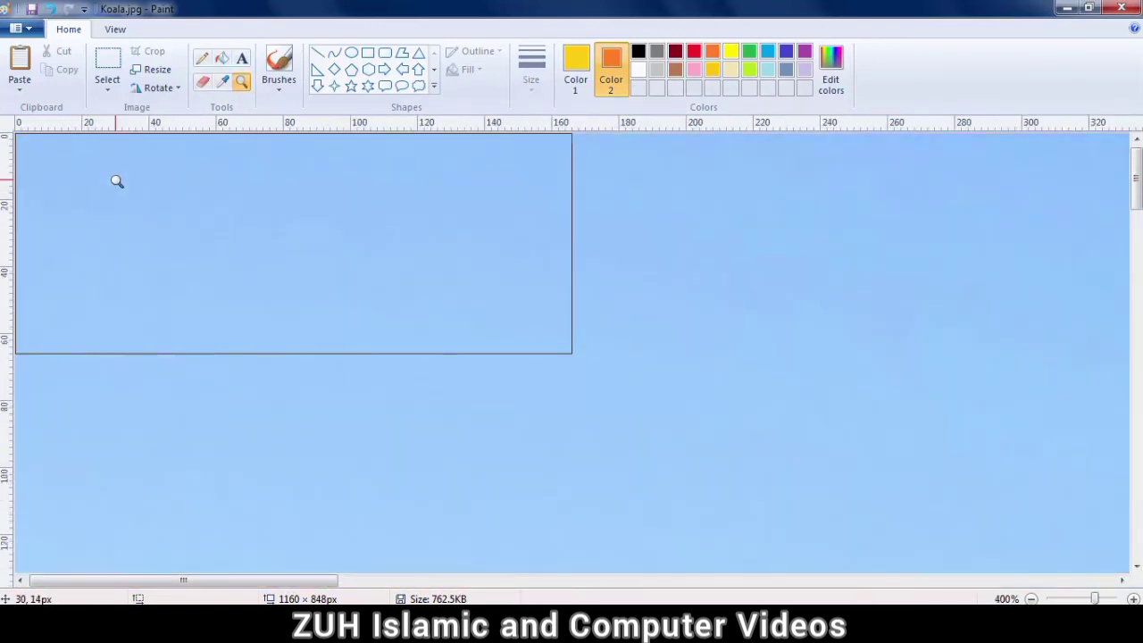
pyautogui.rightClick(116, 181)
pyautogui.rightClick(115, 179)
pyautogui.click(116, 181)
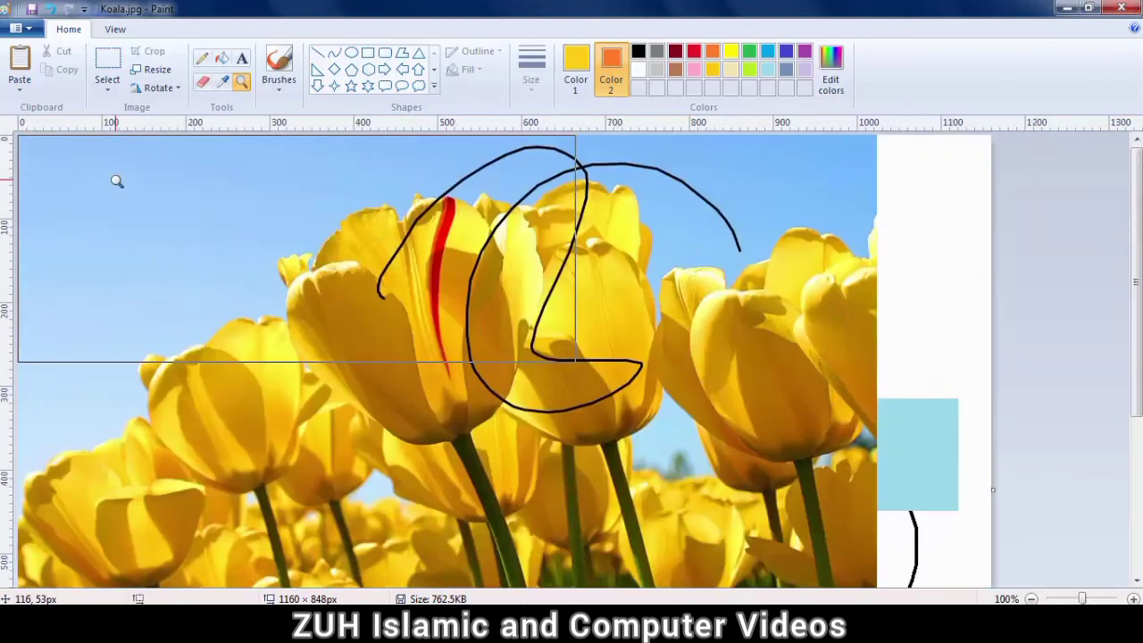
pyautogui.rightClick(116, 182)
pyautogui.click(116, 182)
pyautogui.rightClick(116, 181)
pyautogui.click(116, 181)
pyautogui.rightClick(116, 181)
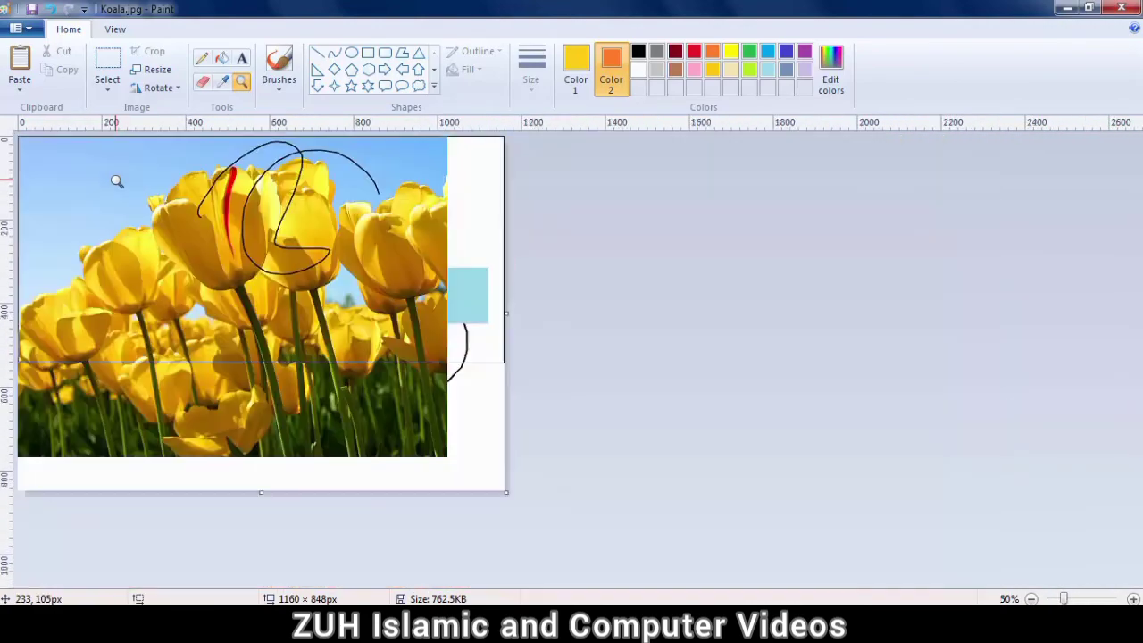
# Step: Paint a thin and a thick wavy yellow stroke over the tulips with the Brush
pyautogui.click(279, 89)
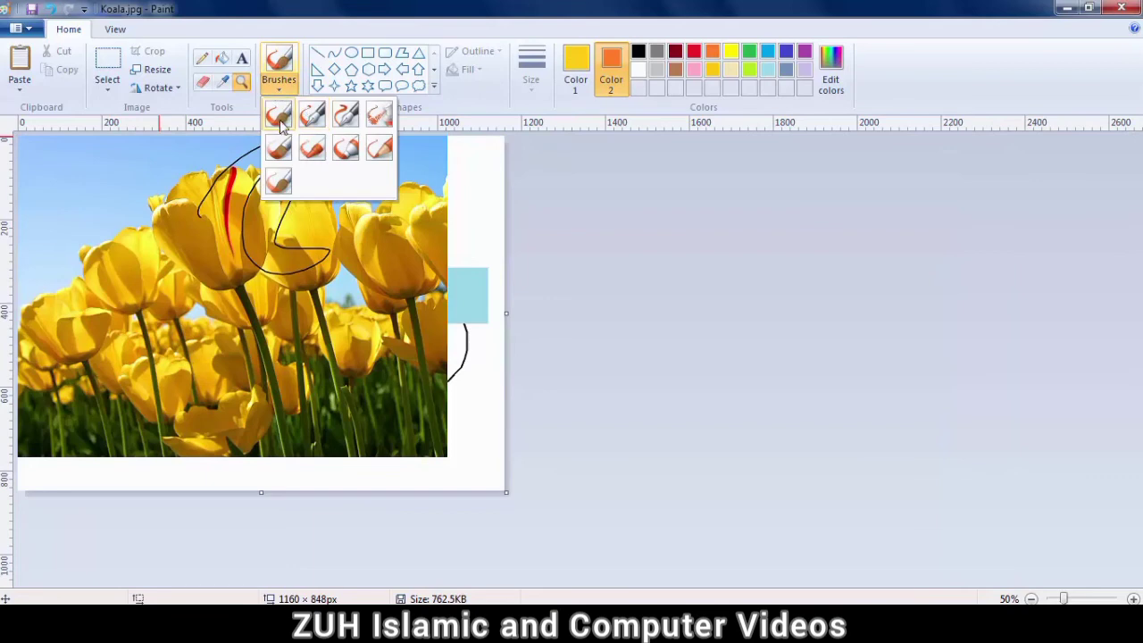
pyautogui.moveTo(84, 181)
pyautogui.mouseDown()
pyautogui.moveTo(112, 165)
pyautogui.moveTo(208, 254)
pyautogui.mouseUp()
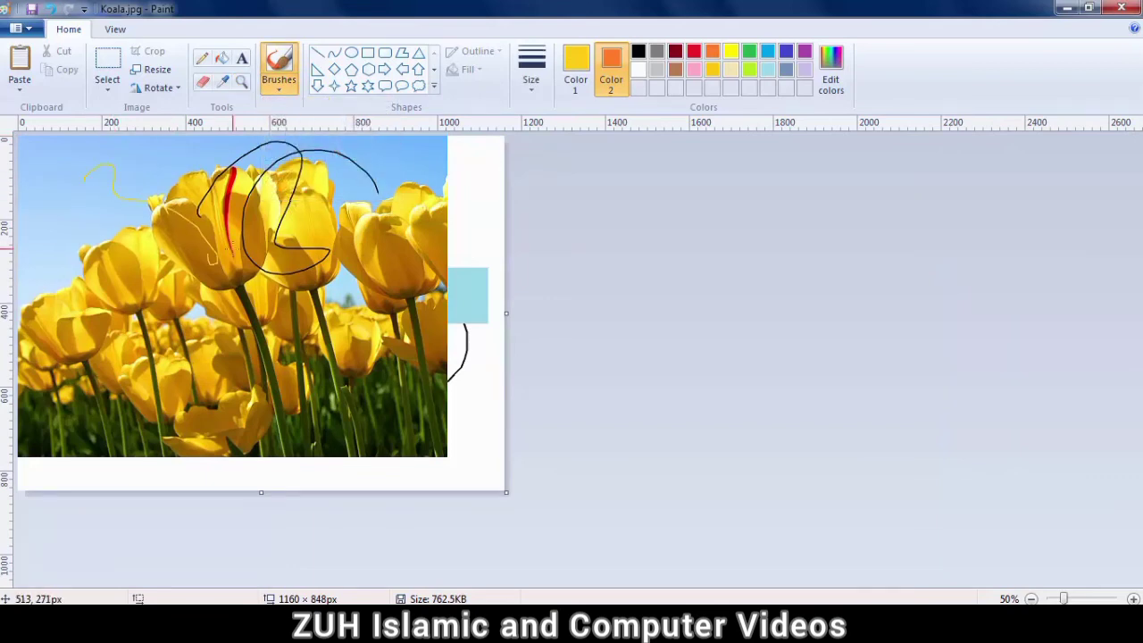
pyautogui.moveTo(143, 192)
pyautogui.mouseDown()
pyautogui.moveTo(183, 179)
pyautogui.moveTo(294, 254)
pyautogui.moveTo(317, 283)
pyautogui.mouseUp()
# Step: Start a new blank image without saving Koala.jpg, and paint a wavy black stroke with Calligraphy brush 1
pyautogui.hotkey('ctrl', 'n')
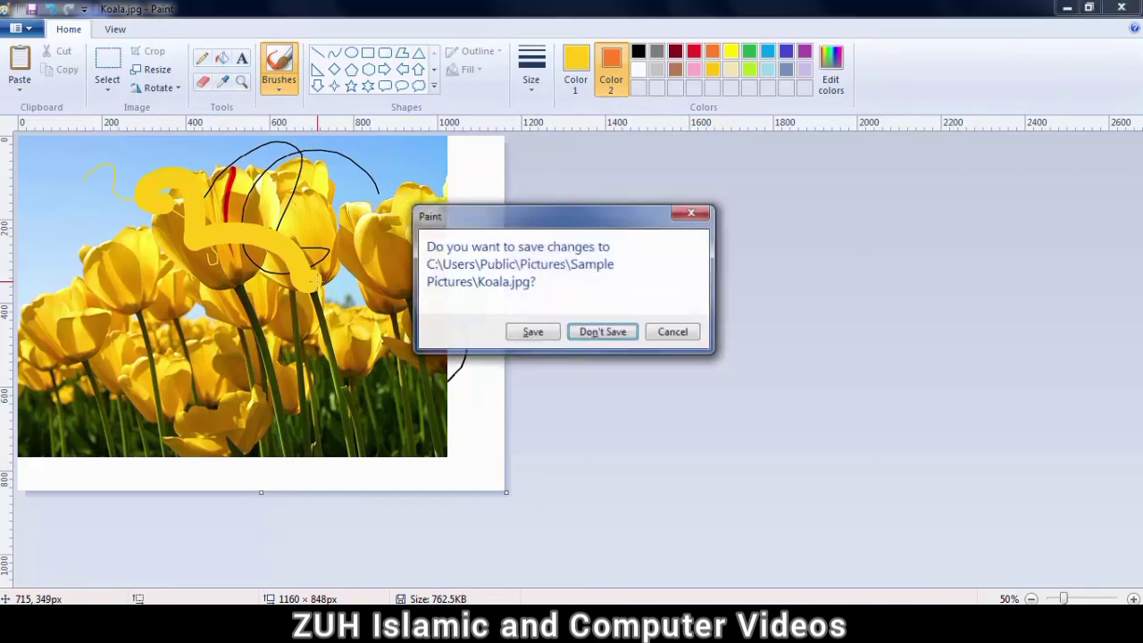
pyautogui.press('n')
pyautogui.click(294, 87)
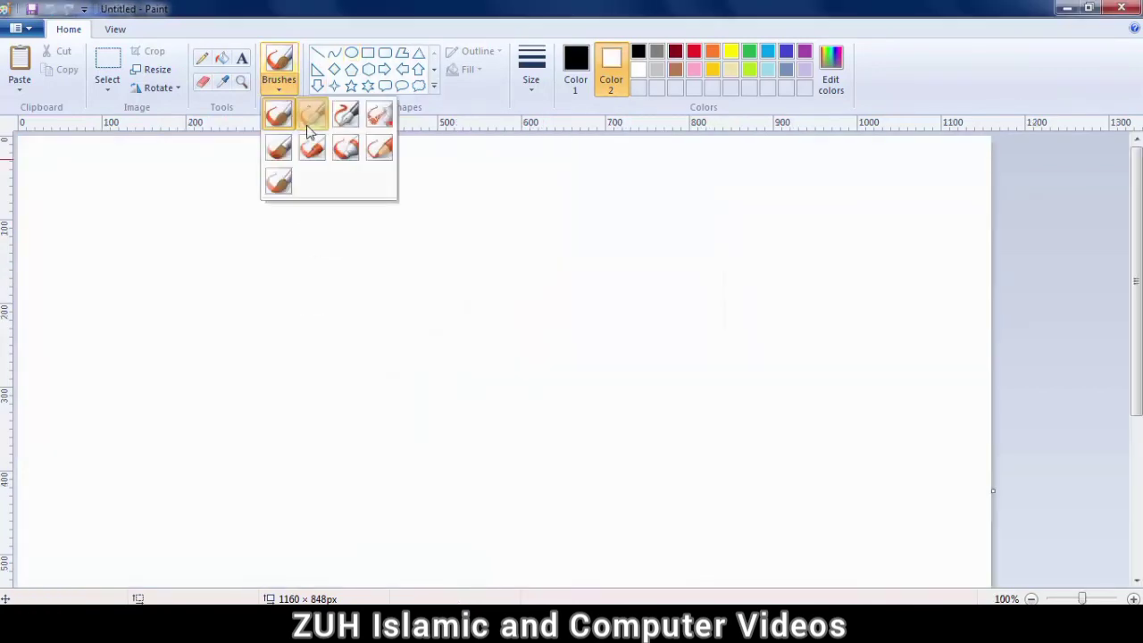
pyautogui.click(312, 114)
pyautogui.moveTo(250, 214)
pyautogui.mouseDown()
pyautogui.moveTo(270, 196)
pyautogui.moveTo(354, 318)
pyautogui.mouseUp()
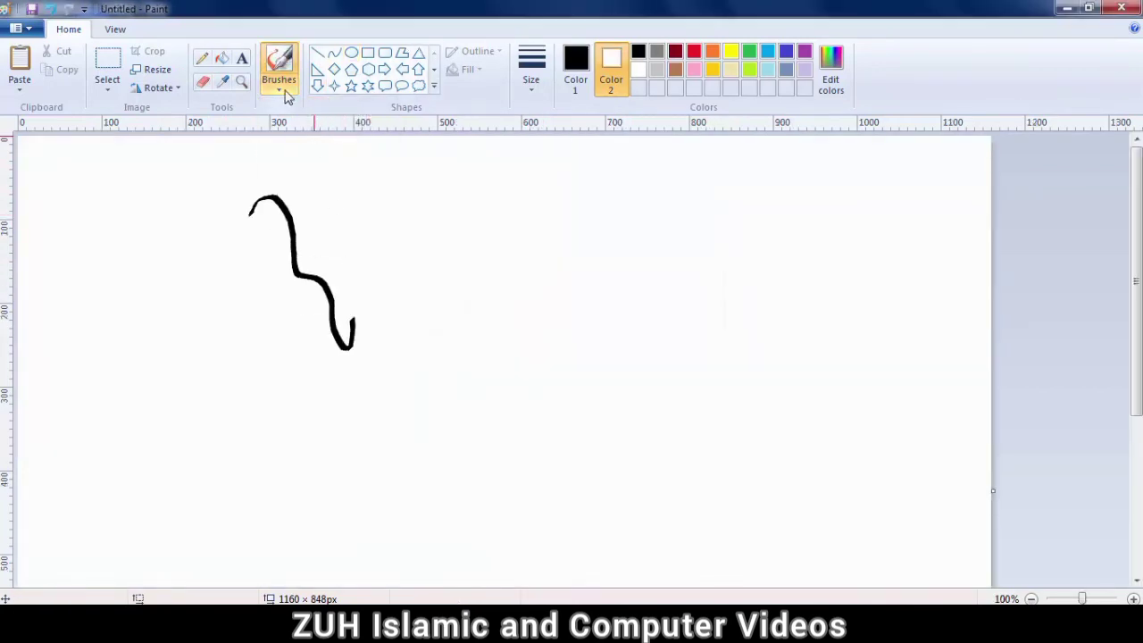
# Step: Paint a curved black stroke with Calligraphy brush 2 and a wavy speckled line beside it with the Airbrush
pyautogui.click(278, 76)
pyautogui.click(345, 113)
pyautogui.moveTo(367, 214)
pyautogui.mouseDown()
pyautogui.moveTo(418, 229)
pyautogui.moveTo(445, 313)
pyautogui.mouseUp()
pyautogui.click(279, 75)
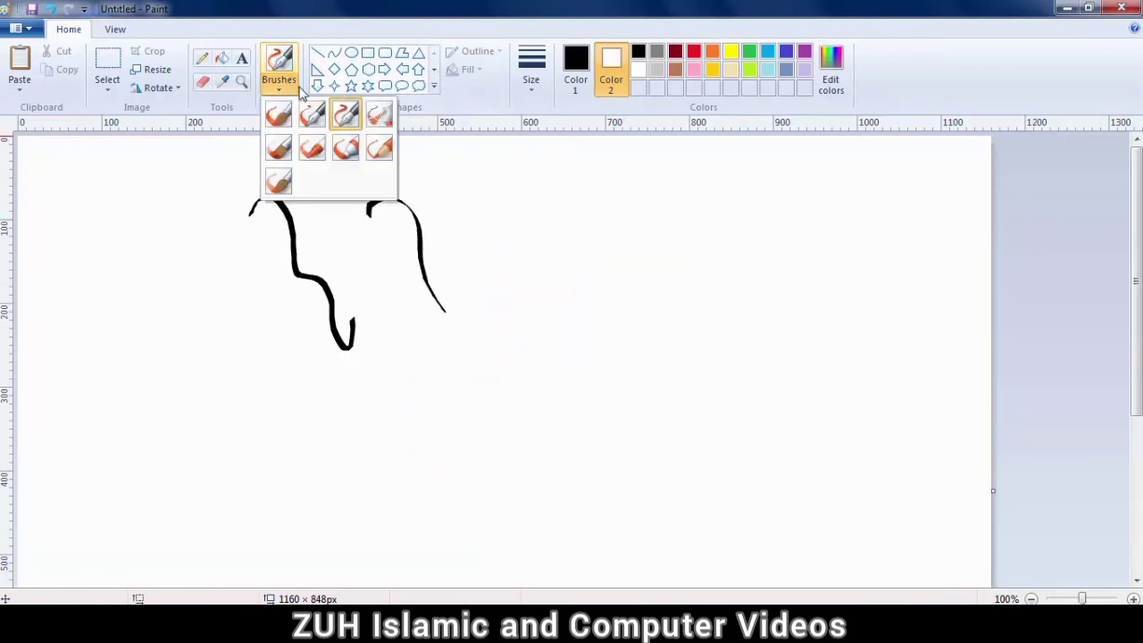
pyautogui.click(378, 112)
pyautogui.moveTo(479, 190); pyautogui.dragTo(529, 351)
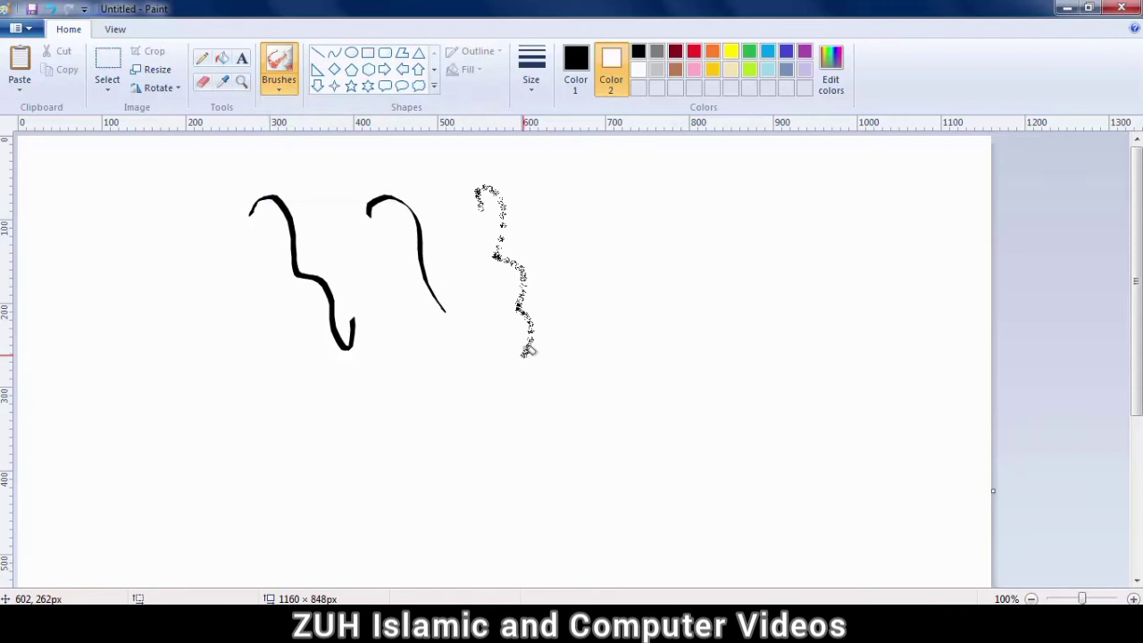
# Step: Add the text "ZUH Islamic and Computer Videos" below the brush strokes
pyautogui.click(242, 59)
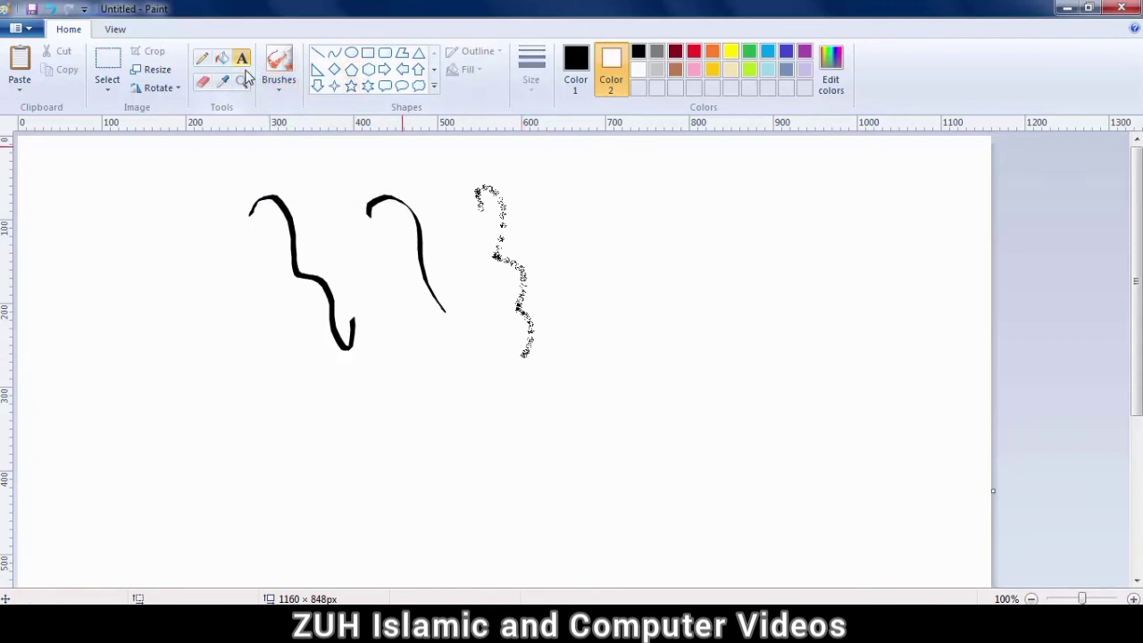
pyautogui.click(173, 429)
pyautogui.write('ZUH Islamic and')
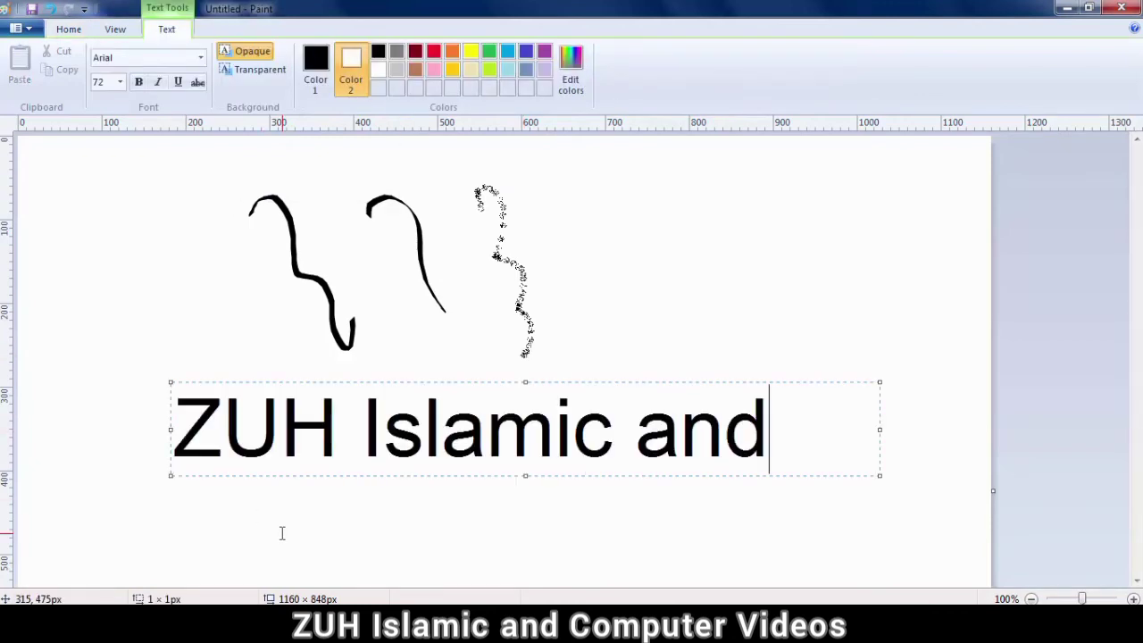
pyautogui.write(' Computer Videos')
# Step: Reduce the font size of the whole text so it fits on one line, and commit it to the canvas
pyautogui.hotkey('ctrl', 'a')
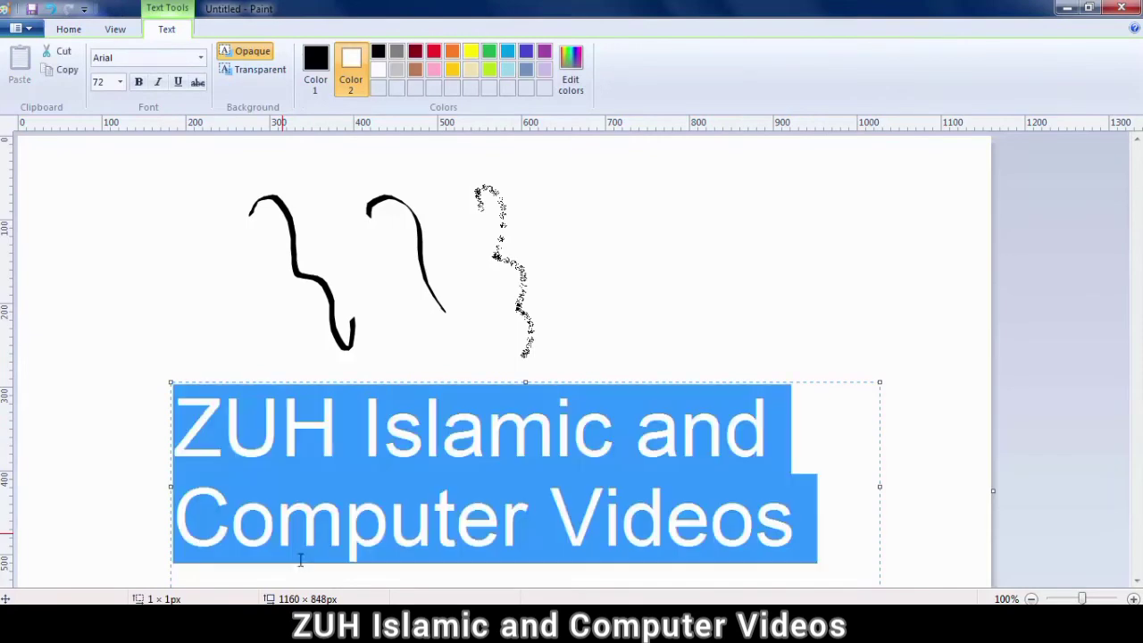
pyautogui.click(120, 81)
pyautogui.click(109, 230)
pyautogui.click(223, 159)
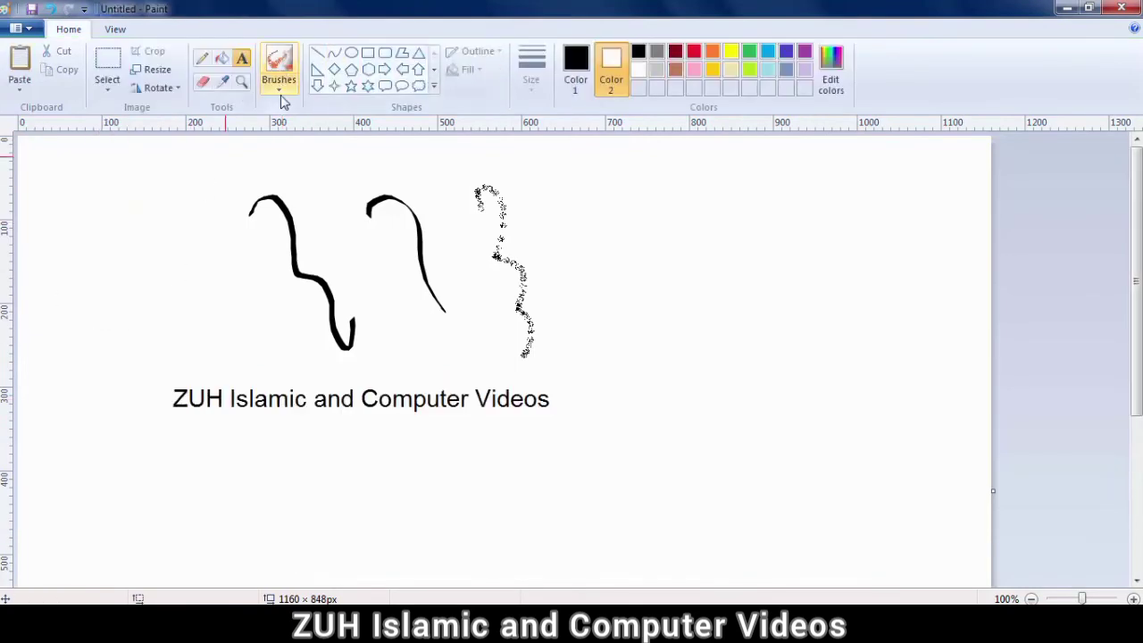
# Step: Set the background color to red, and airbrush over the text line in black and again with red as the foreground color
pyautogui.click(280, 88)
pyautogui.click(373, 120)
pyautogui.click(694, 51)
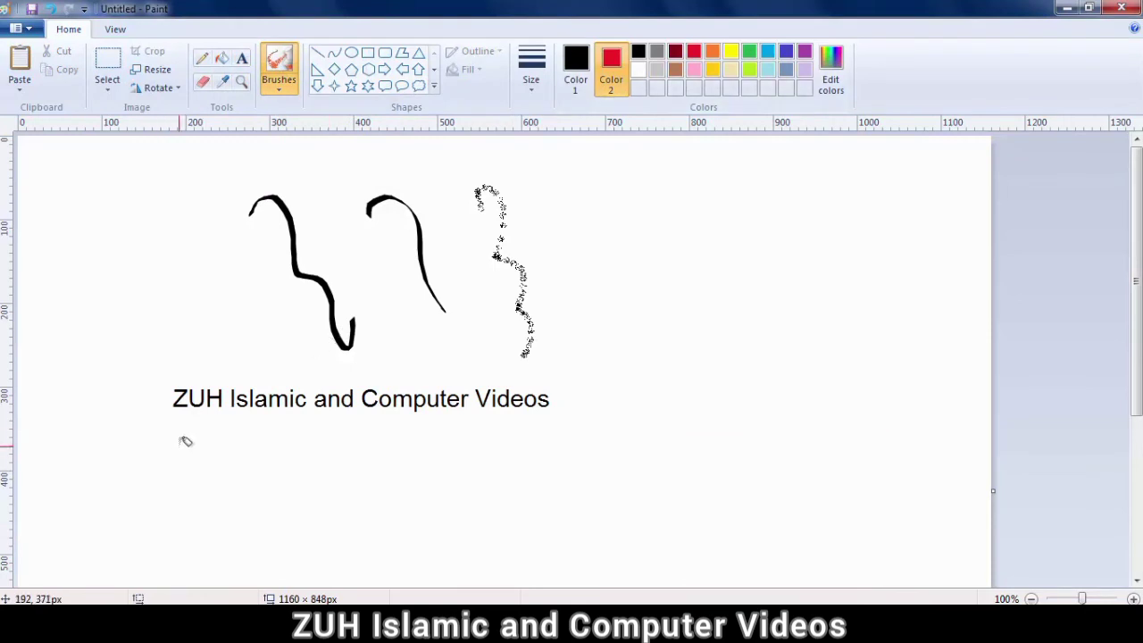
pyautogui.moveTo(179, 387); pyautogui.dragTo(540, 391)
pyautogui.click(582, 79)
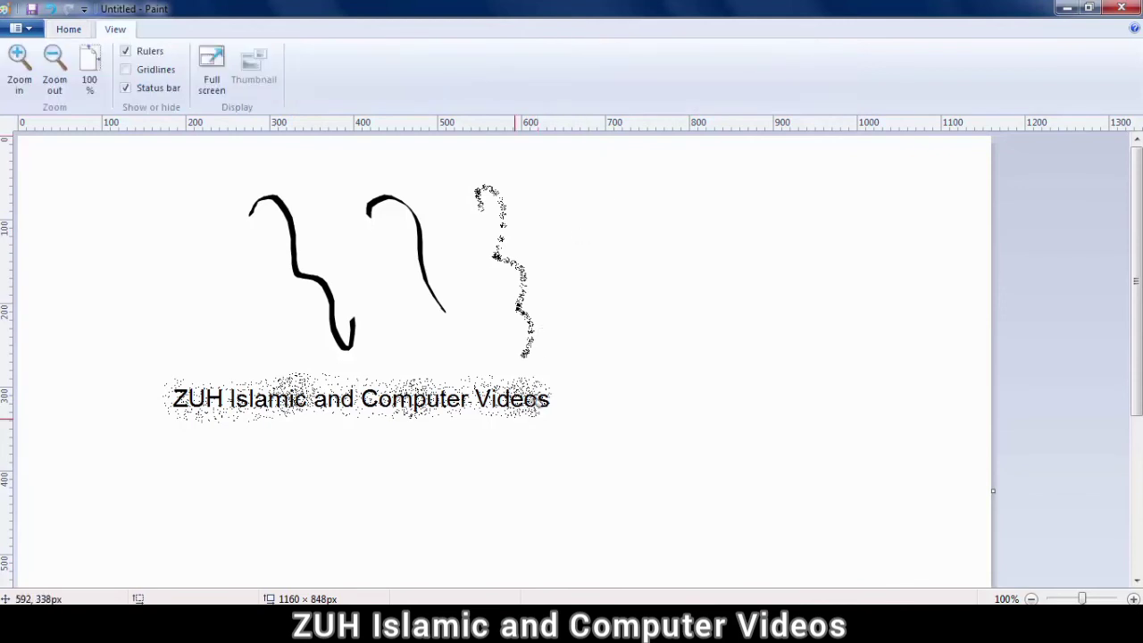
pyautogui.moveTo(527, 410)
pyautogui.mouseDown()
pyautogui.moveTo(375, 389)
pyautogui.moveTo(156, 397)
pyautogui.mouseUp()
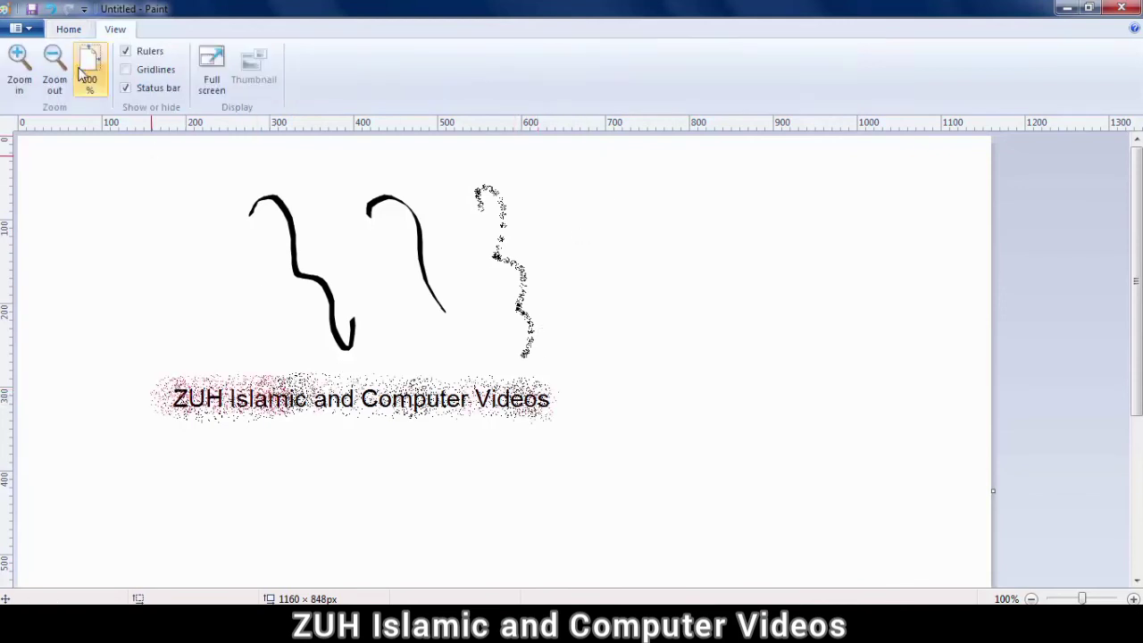
# Step: Airbrush around the text line with the foreground color set to turquoise and again with it set to orange
pyautogui.click(68, 28)
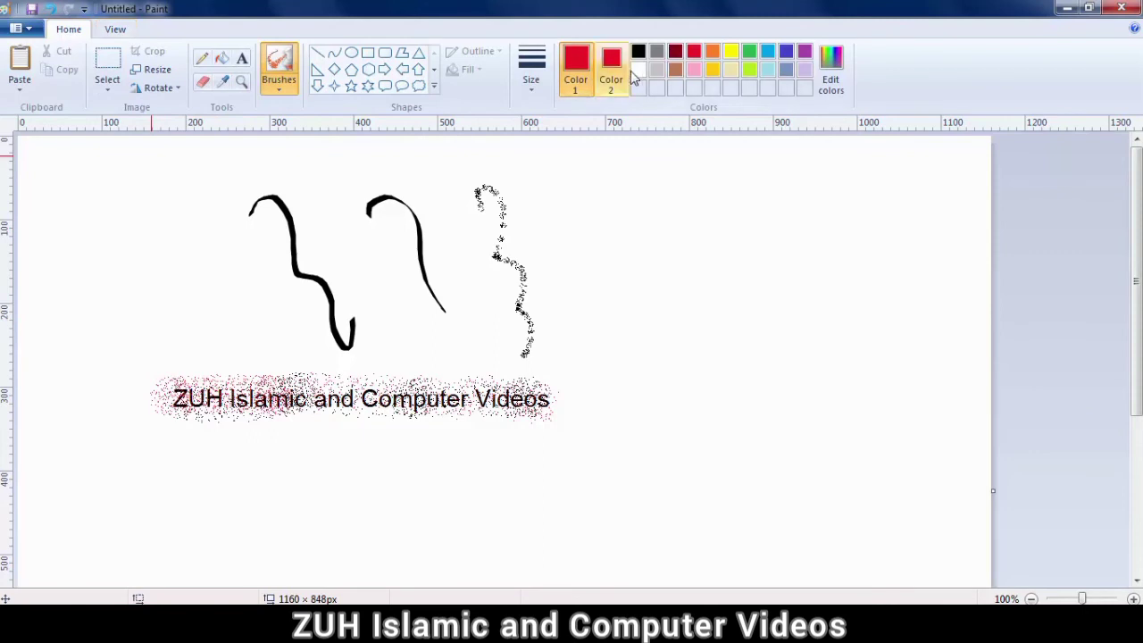
pyautogui.click(766, 53)
pyautogui.moveTo(451, 357)
pyautogui.mouseDown()
pyautogui.moveTo(218, 356)
pyautogui.moveTo(301, 378)
pyautogui.moveTo(181, 379)
pyautogui.moveTo(497, 368)
pyautogui.mouseUp()
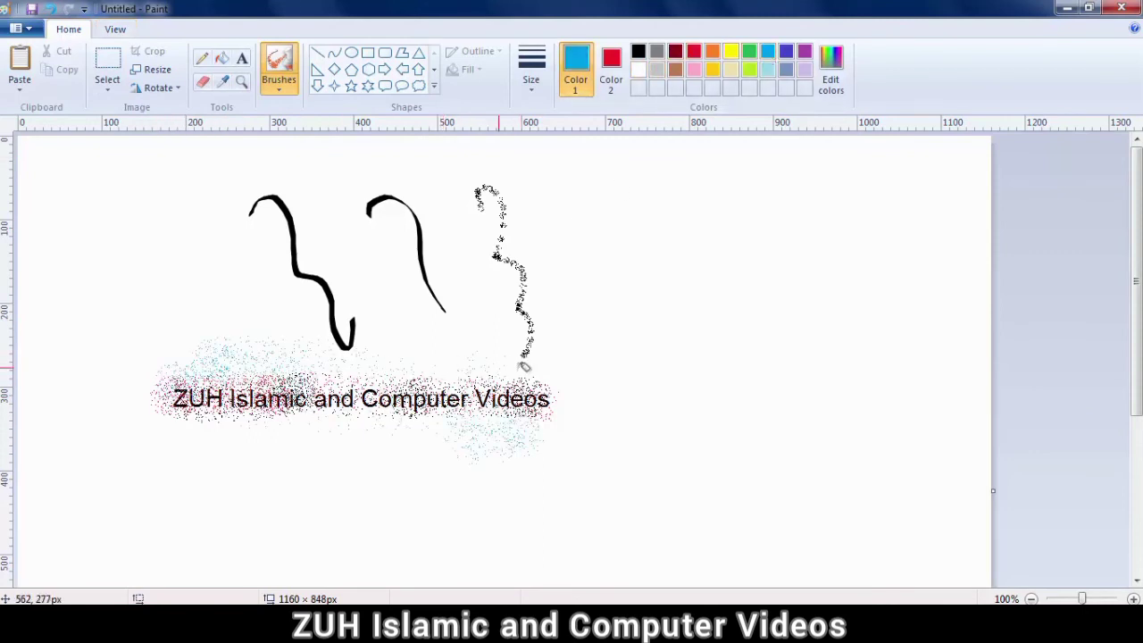
pyautogui.click(714, 63)
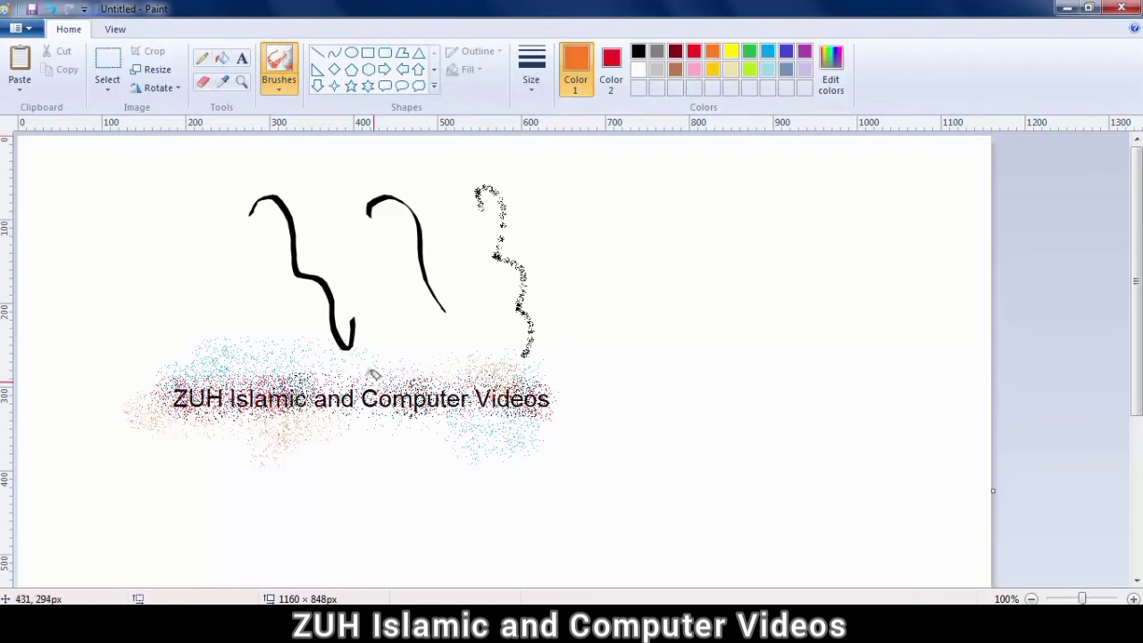